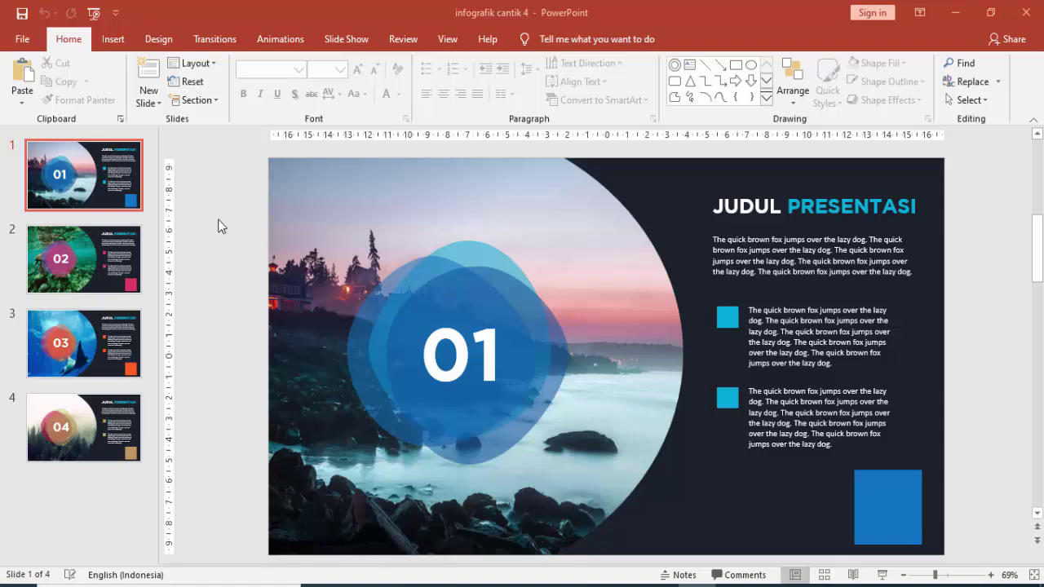
Browse slides 2–4 of the finished infographic, then return to slide 1.
{"action": "scroll", "coordinate": [218, 223], "scroll_direction": "down", "scroll_amount": 2}
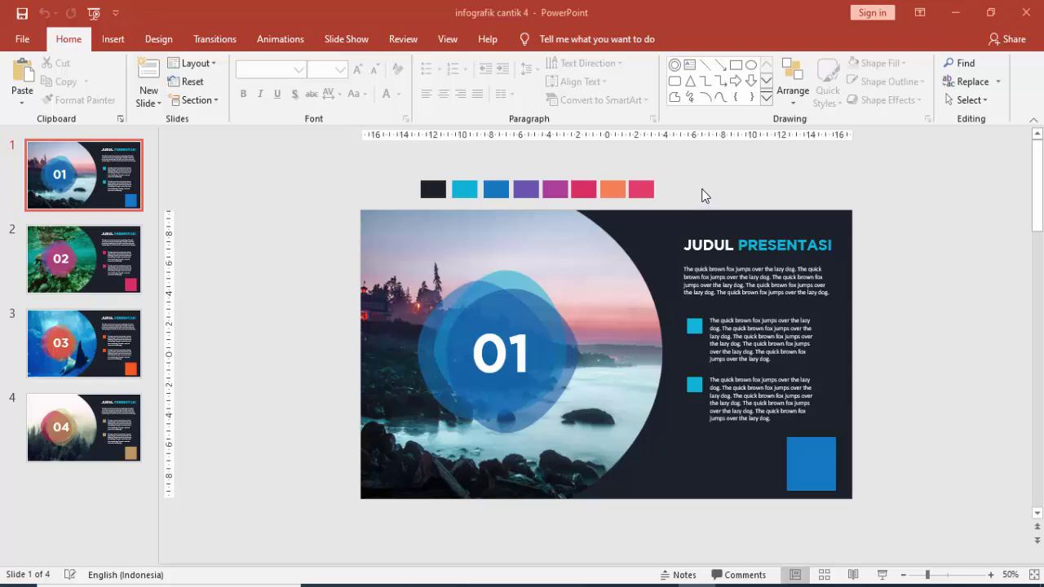
{"action": "scroll", "coordinate": [706, 186], "scroll_direction": "up", "scroll_amount": 2}
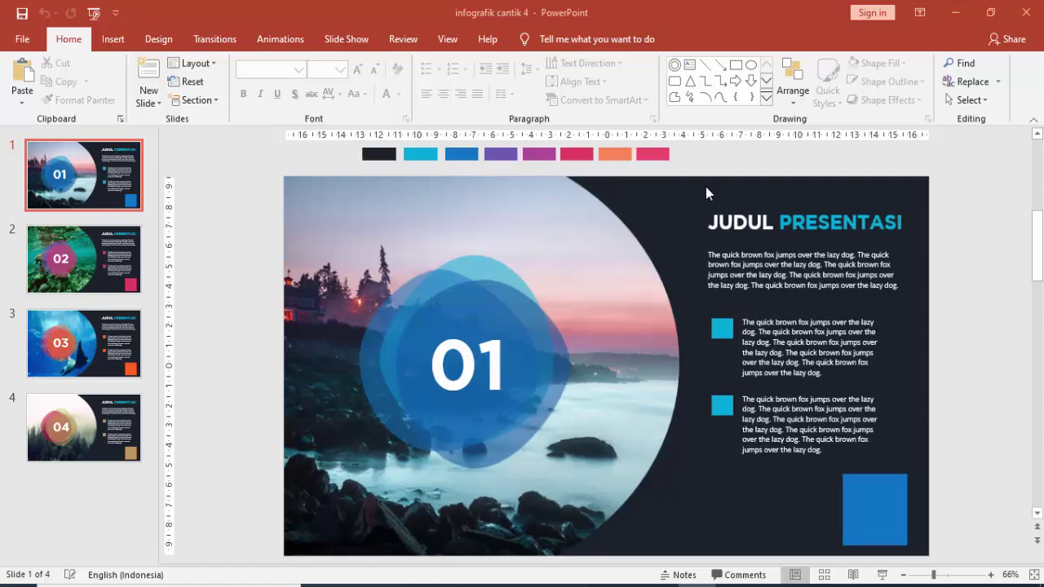
{"action": "scroll", "coordinate": [705, 187], "scroll_direction": "down", "scroll_amount": 2}
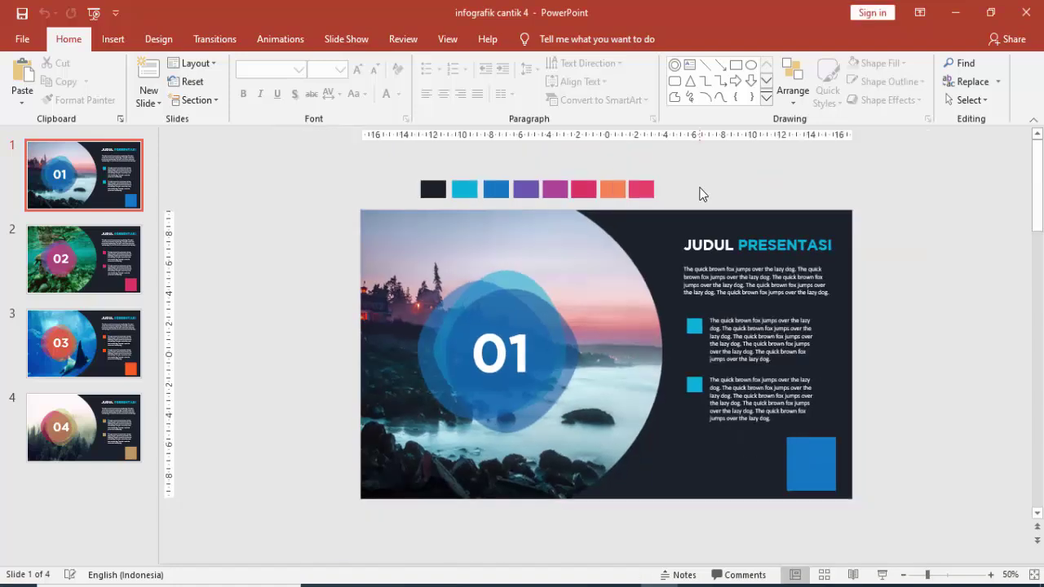
{"action": "left_click", "coordinate": [100, 266]}
{"action": "left_click", "coordinate": [106, 340]}
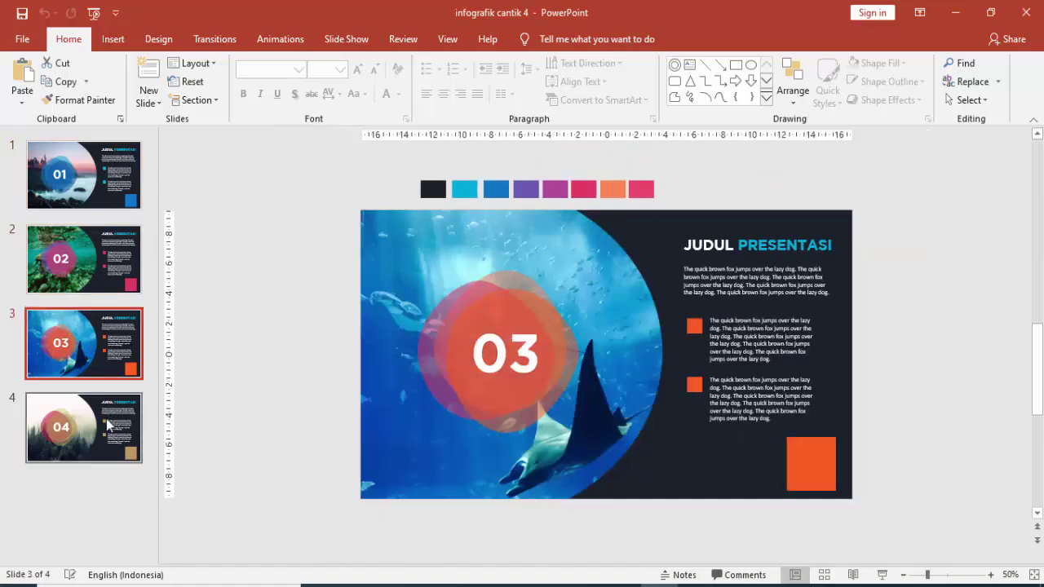
{"action": "left_click", "coordinate": [110, 397]}
{"action": "left_click", "coordinate": [106, 200]}
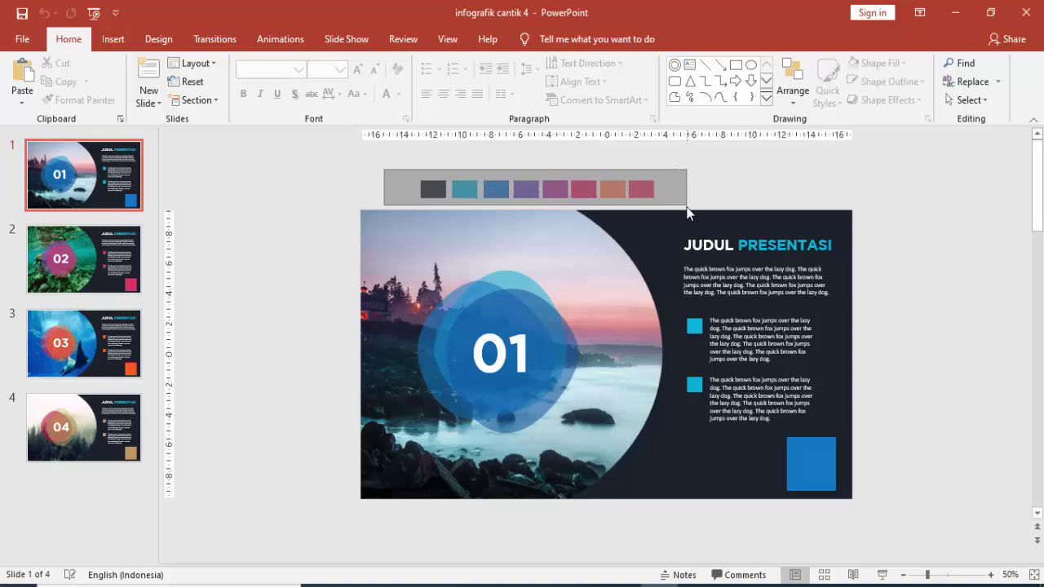
Select the eight colour swatches and create a new blank presentation.
{"action": "left_click_drag", "start_coordinate": [384, 169], "coordinate": [689, 216]}
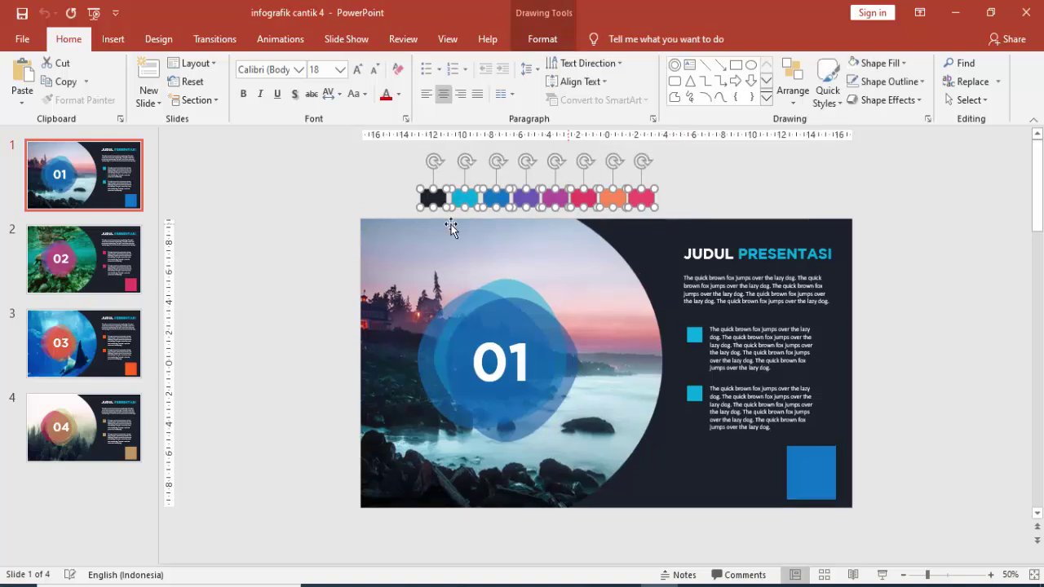
{"action": "left_click", "coordinate": [34, 41]}
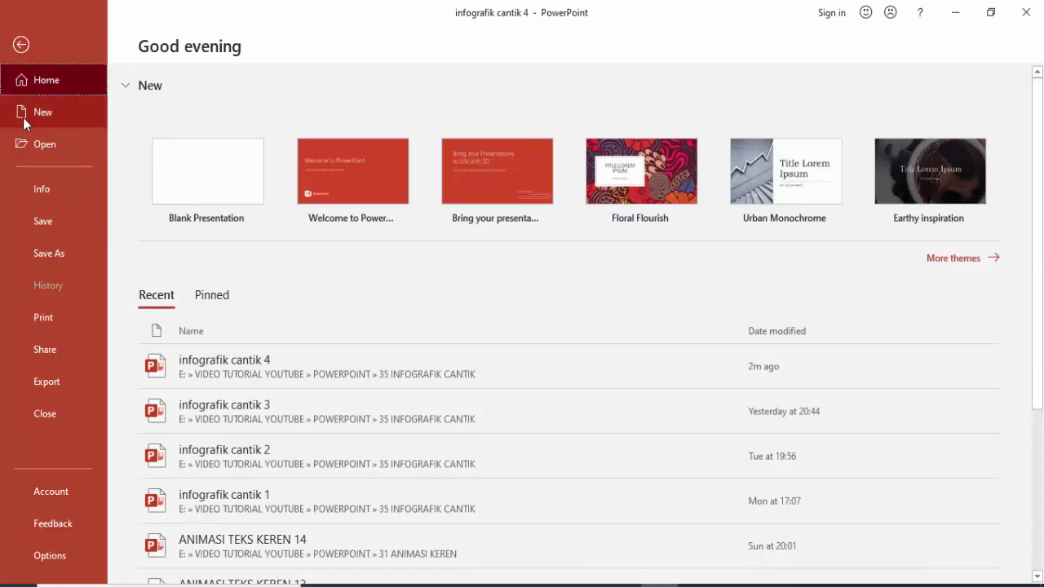
{"action": "left_click", "coordinate": [23, 118]}
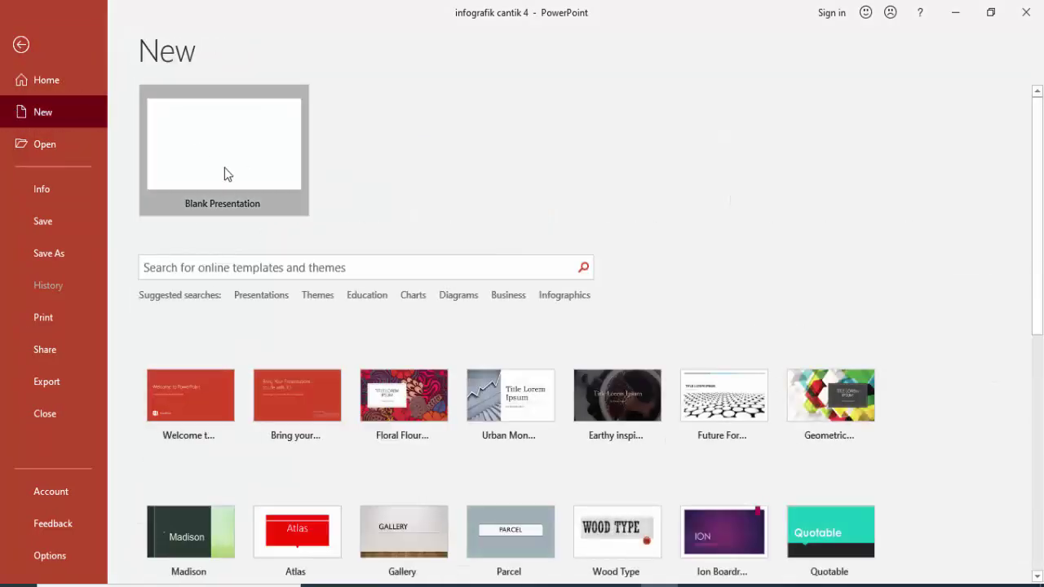
{"action": "left_click", "coordinate": [227, 174]}
Delete the title and subtitle placeholders and paste the colour swatches into the new presentation.
{"action": "left_click", "coordinate": [454, 221]}
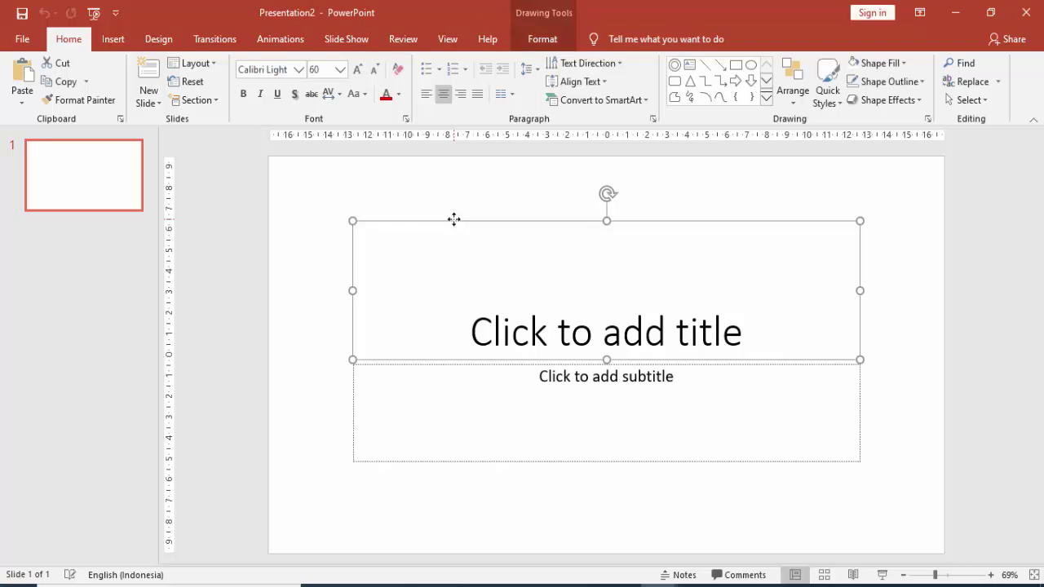
{"action": "key", "text": "Delete"}
{"action": "left_click", "coordinate": [495, 360]}
{"action": "key", "text": "Delete"}
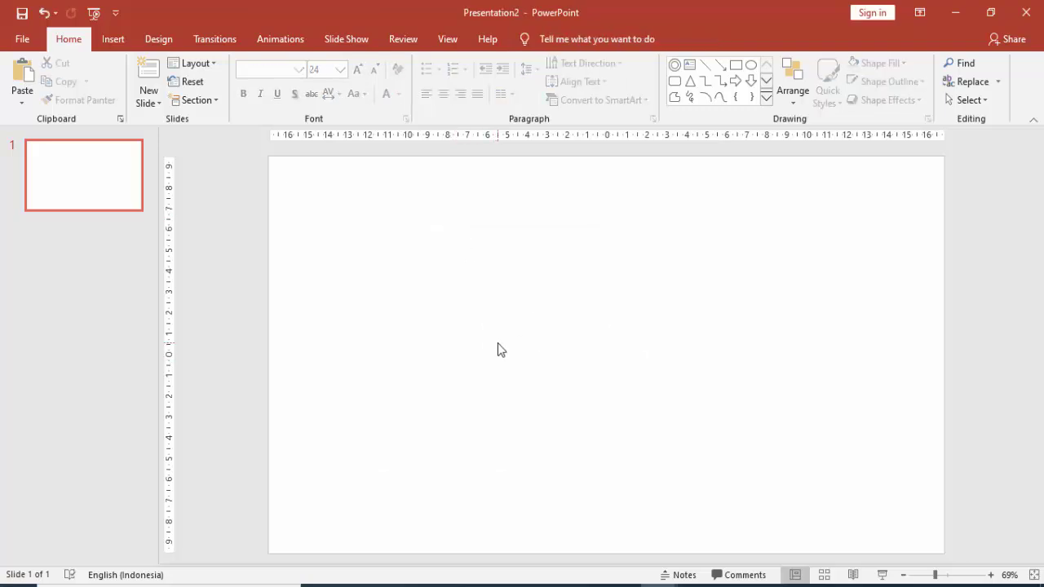
{"action": "scroll", "coordinate": [493, 344], "scroll_direction": "down", "scroll_amount": 1}
{"action": "key", "text": "ctrl+v"}
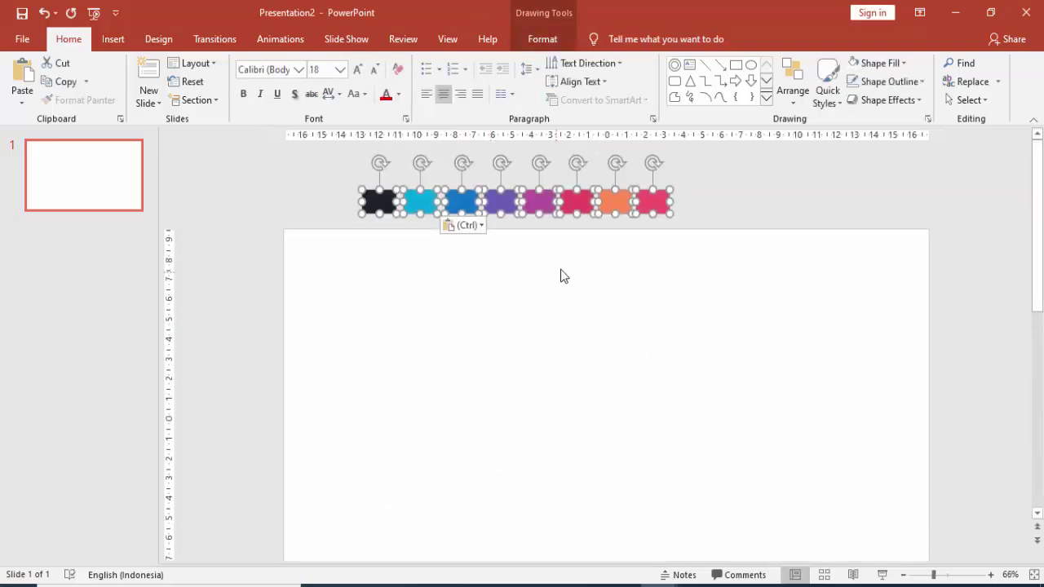
{"action": "left_click", "coordinate": [561, 269]}
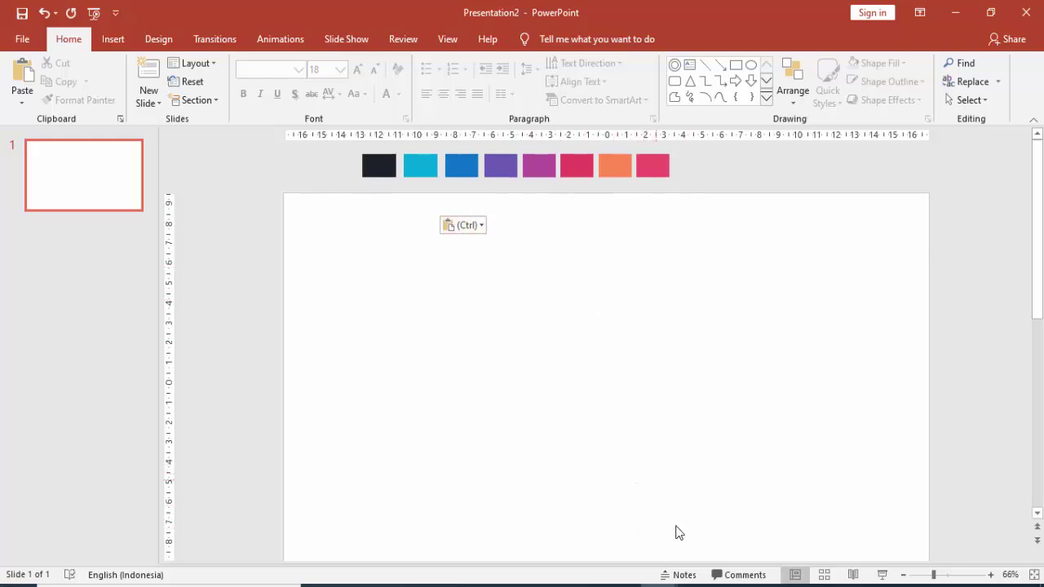
Close the original infografik cantik 4 presentation.
{"action": "mouse_move", "coordinate": [661, 584]}
{"action": "left_click", "coordinate": [563, 530]}
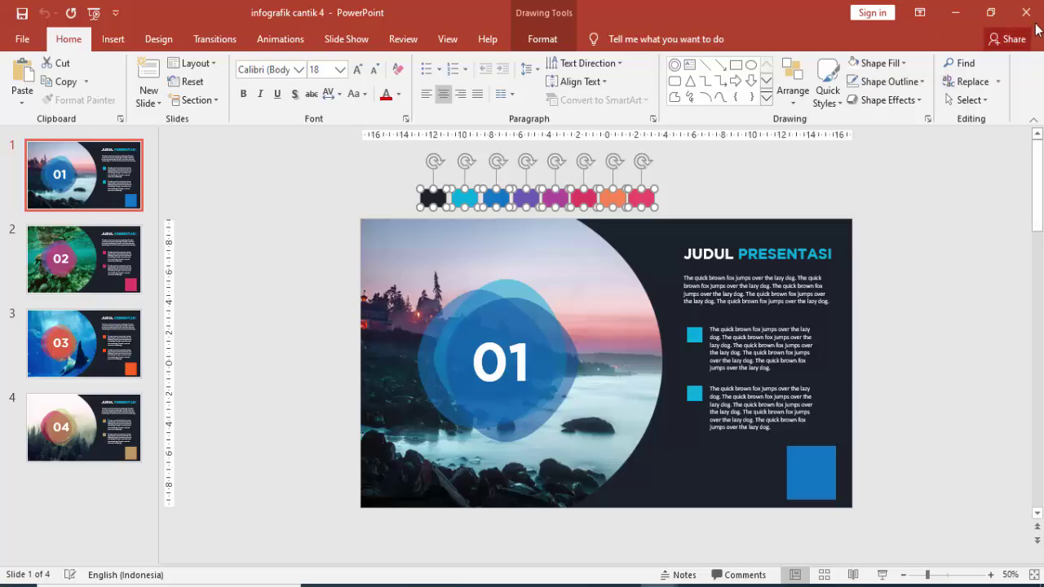
{"action": "left_click", "coordinate": [1025, 13]}
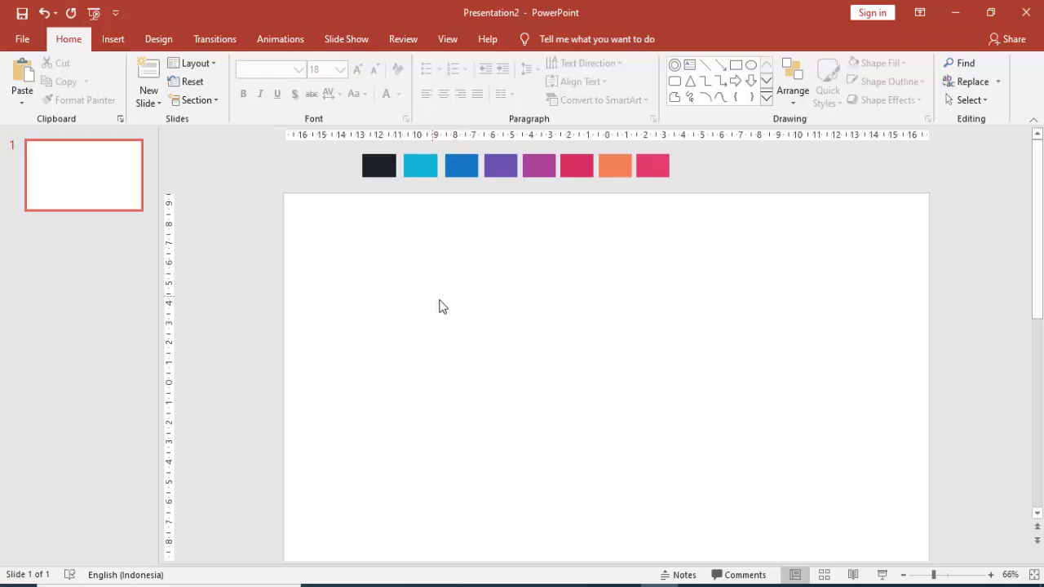
Draw a donut, resize it to 6.53 cm, and widen its hole for a thin ring.
{"action": "left_click", "coordinate": [113, 40]}
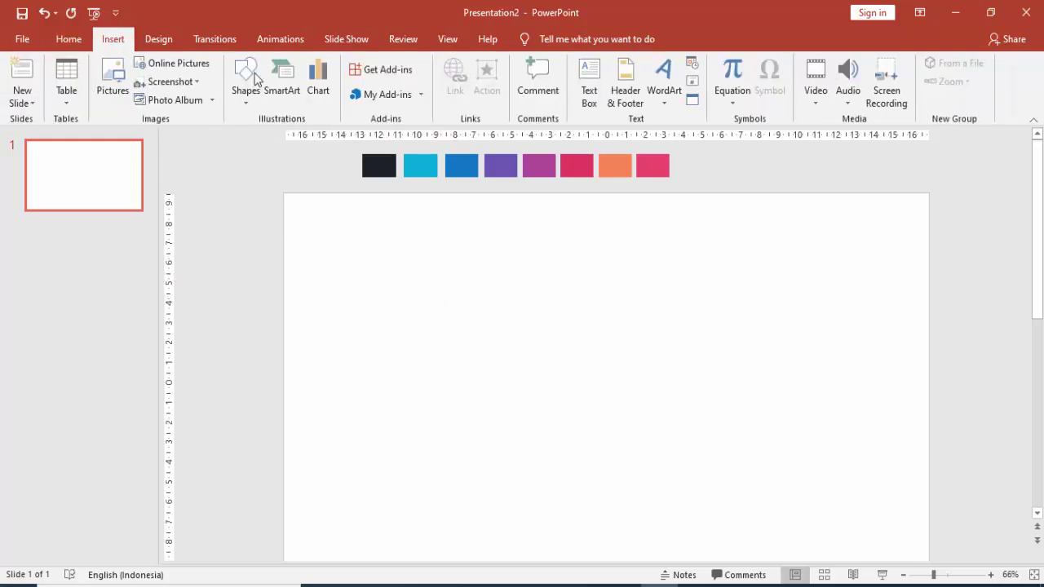
{"action": "left_click", "coordinate": [246, 82]}
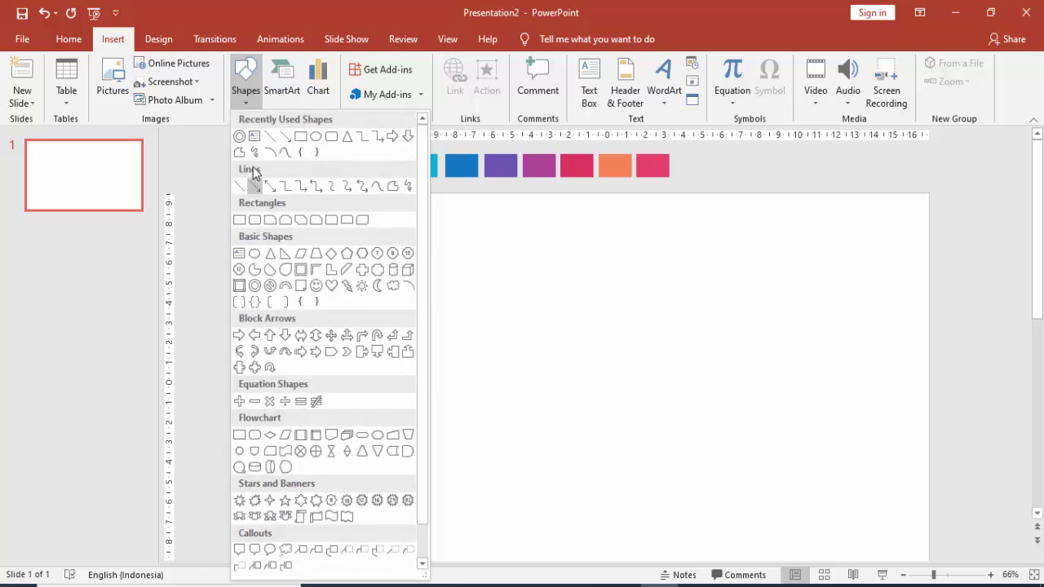
{"action": "left_click", "coordinate": [239, 136]}
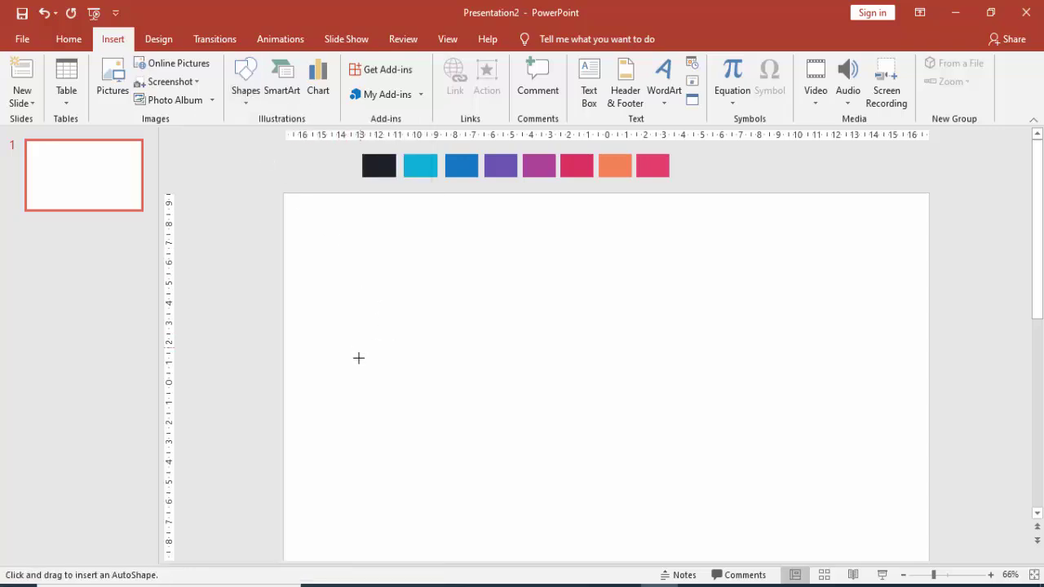
{"action": "left_click_drag", "start_coordinate": [359, 359], "coordinate": [475, 467]}
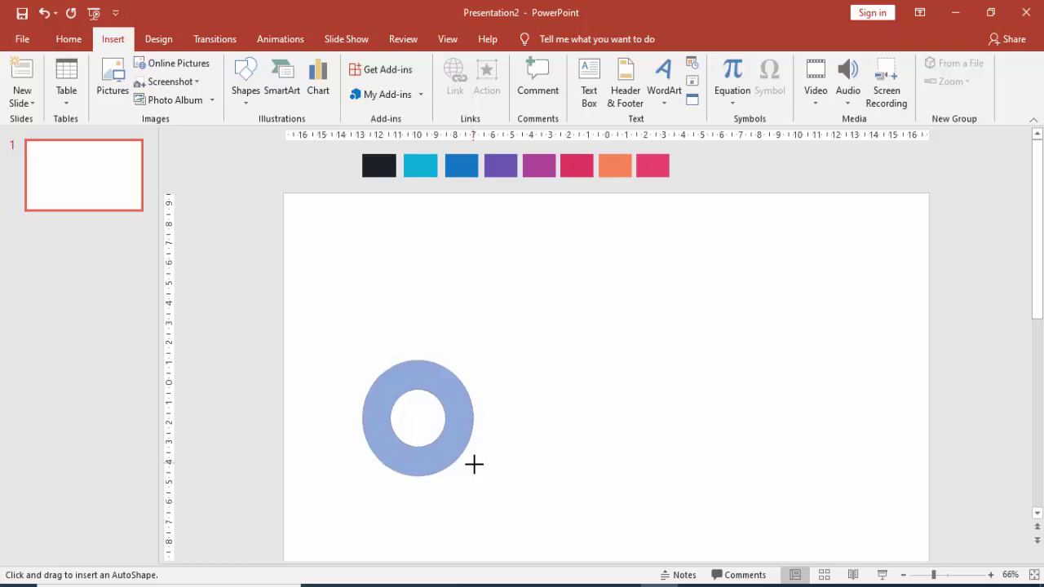
{"action": "left_click_drag", "start_coordinate": [466, 426], "coordinate": [487, 400]}
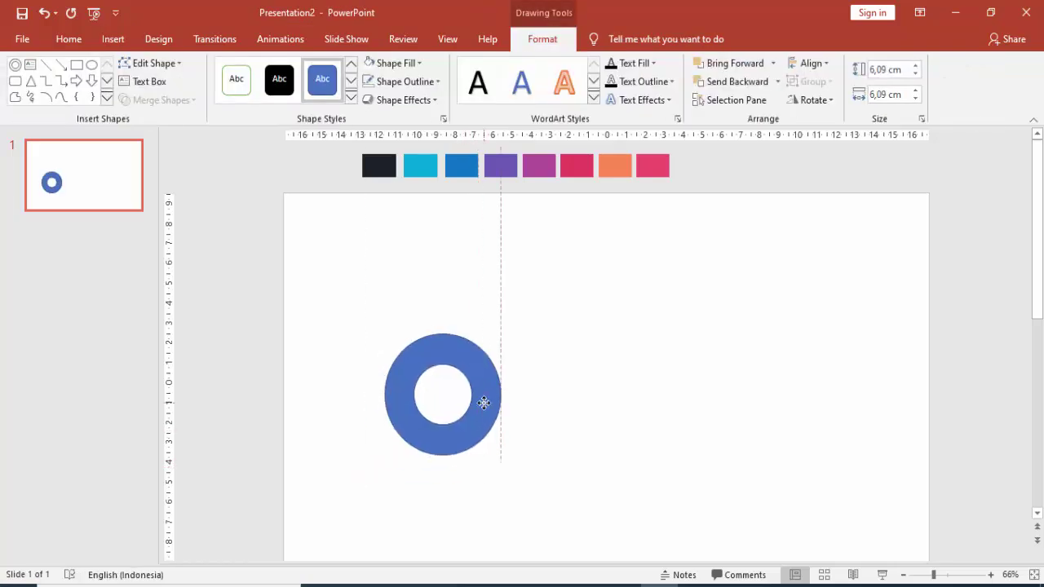
{"action": "left_click_drag", "start_coordinate": [499, 455], "coordinate": [509, 464]}
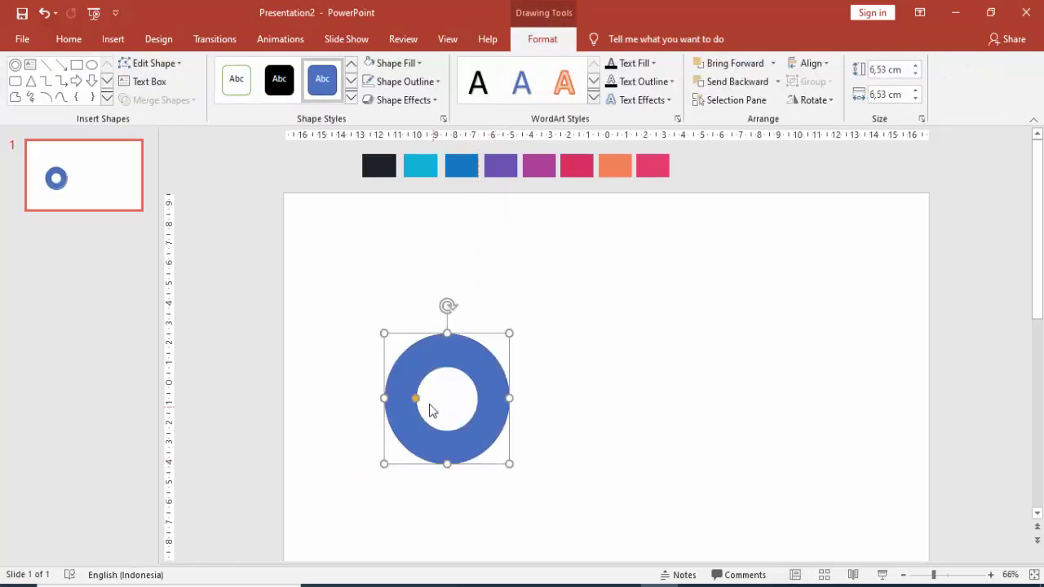
{"action": "left_click_drag", "start_coordinate": [415, 399], "coordinate": [401, 398]}
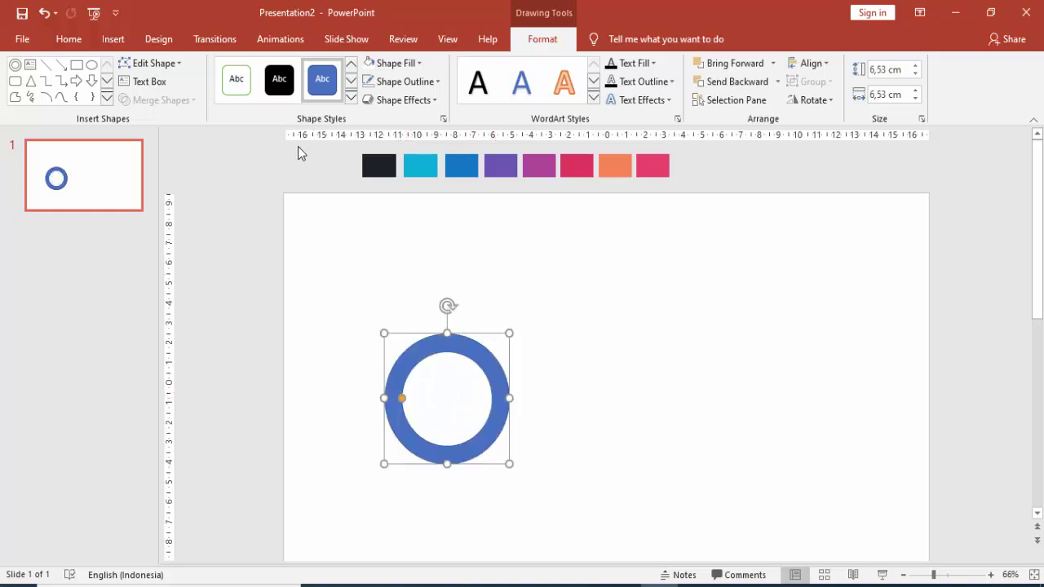
{"action": "left_click", "coordinate": [114, 39]}
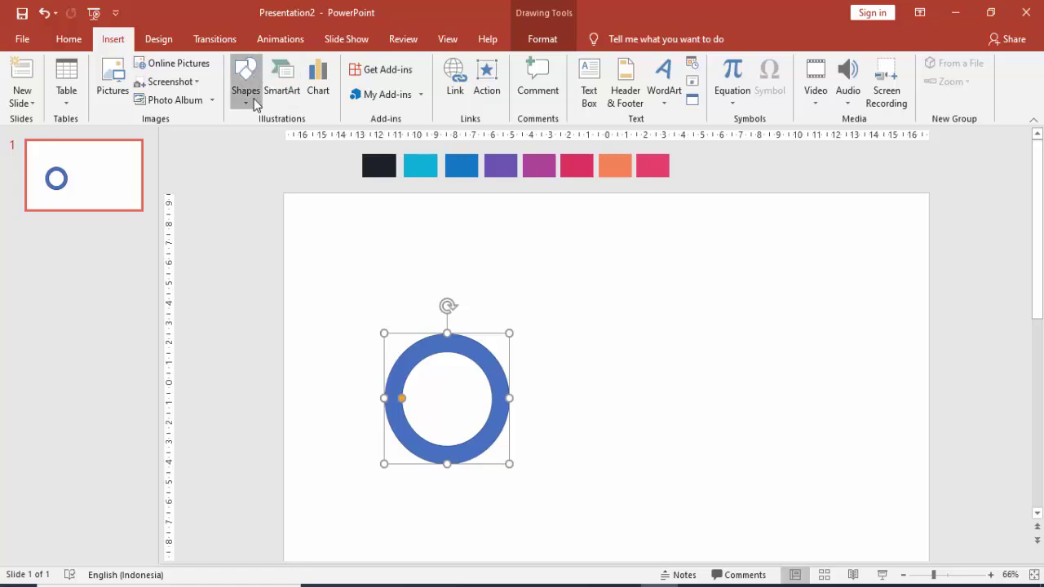
Draw a rectangle over the donut's upper-right quarter and subtract it from the donut.
{"action": "left_click", "coordinate": [245, 81]}
{"action": "left_click", "coordinate": [301, 137]}
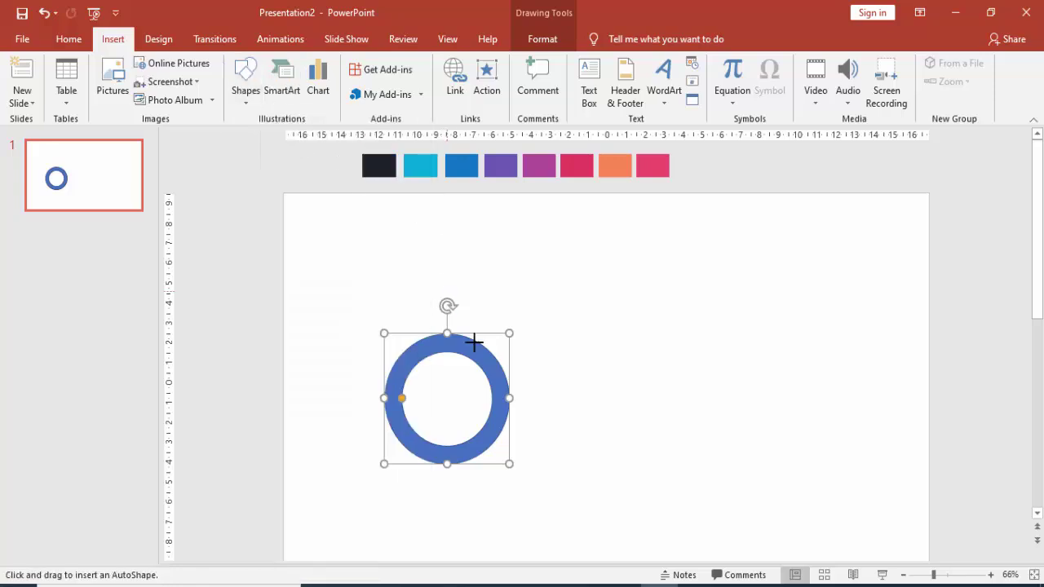
{"action": "left_click_drag", "start_coordinate": [445, 291], "coordinate": [522, 401]}
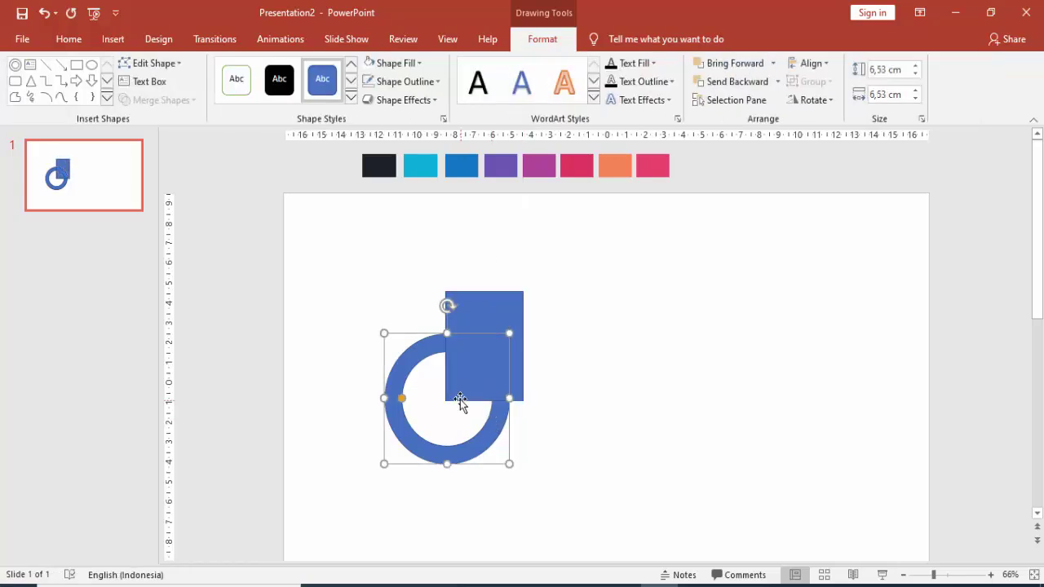
{"action": "left_click", "coordinate": [493, 310], "text": "shift"}
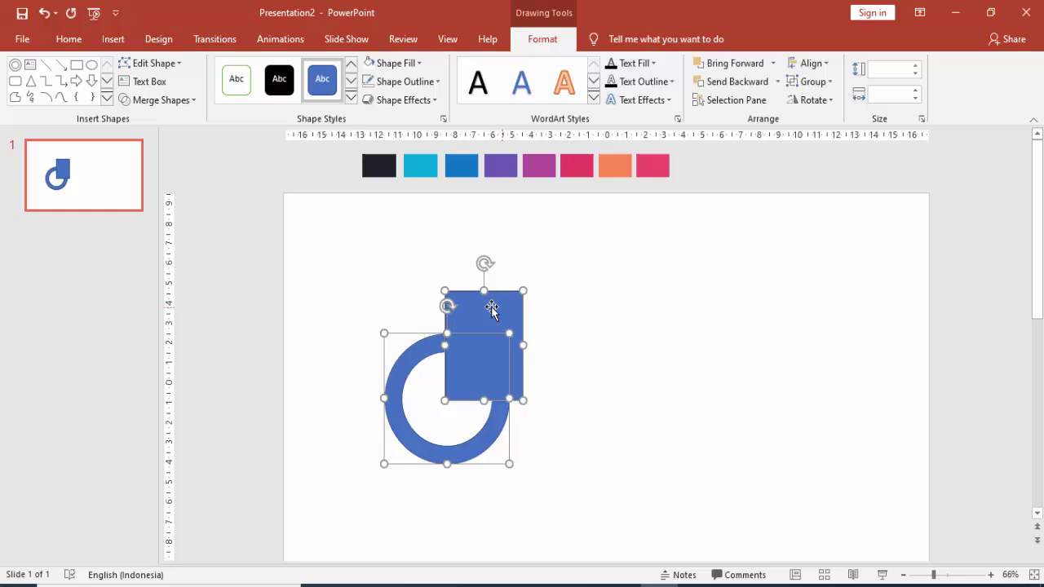
{"action": "left_click", "coordinate": [155, 100]}
{"action": "left_click", "coordinate": [218, 123]}
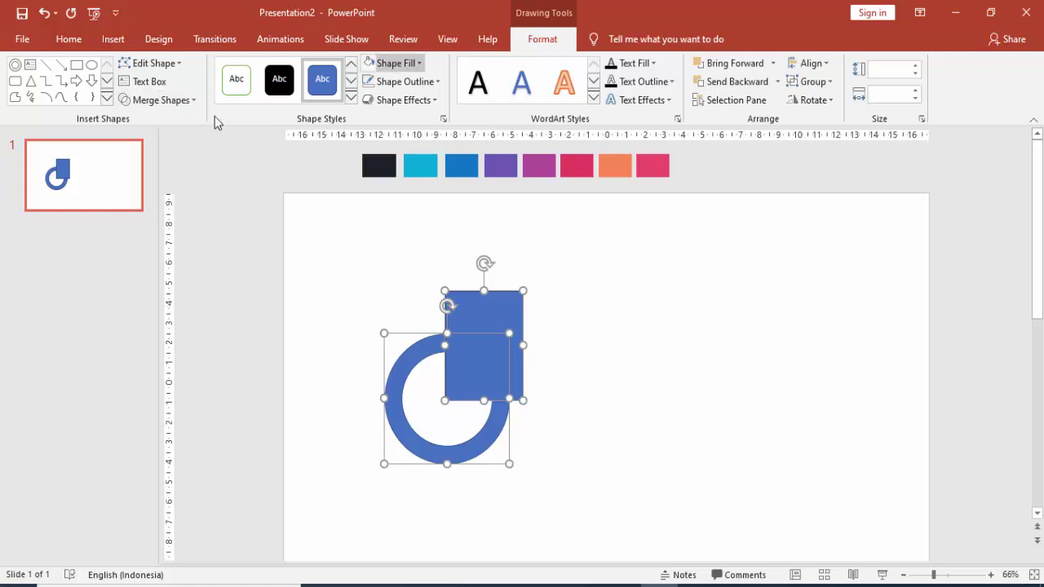
{"action": "left_click", "coordinate": [163, 100]}
{"action": "left_click", "coordinate": [154, 198]}
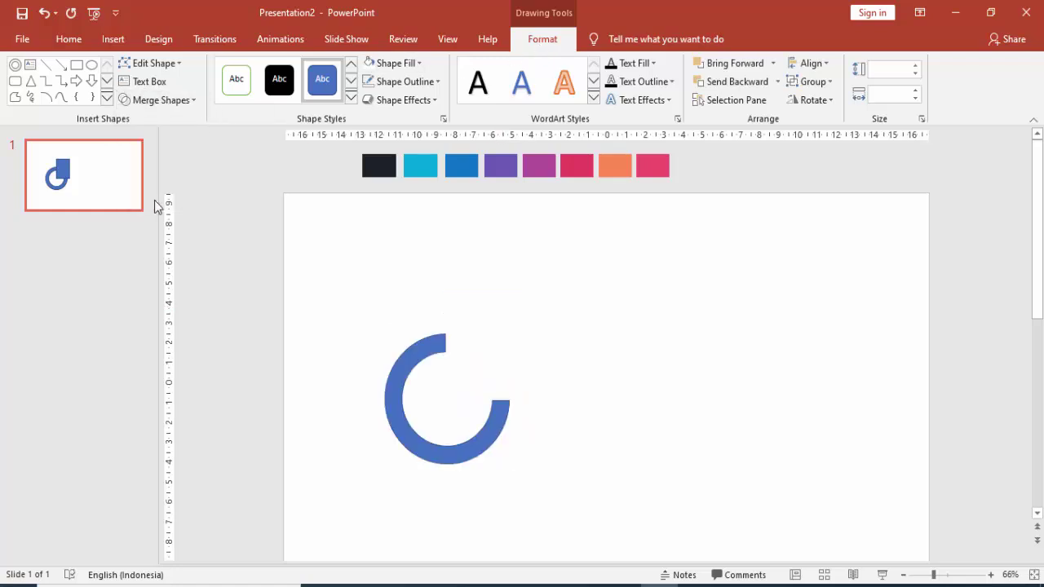
{"action": "left_click", "coordinate": [309, 238]}
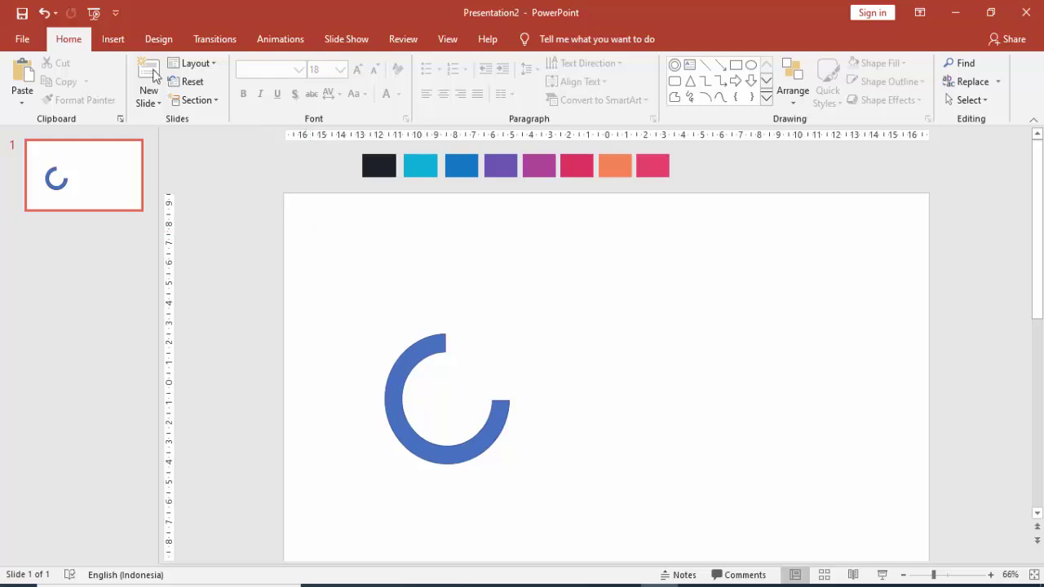
Draw a small triangle, rotate it to point right, and place it on the arc's end.
{"action": "left_click", "coordinate": [113, 39]}
{"action": "left_click", "coordinate": [245, 77]}
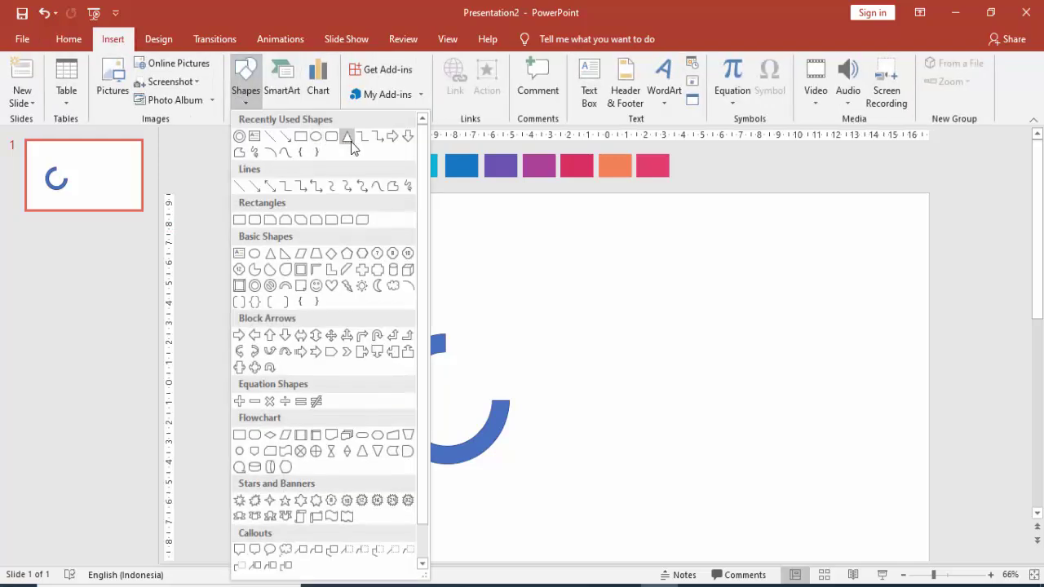
{"action": "left_click", "coordinate": [348, 137]}
{"action": "left_click_drag", "start_coordinate": [455, 323], "coordinate": [490, 349]}
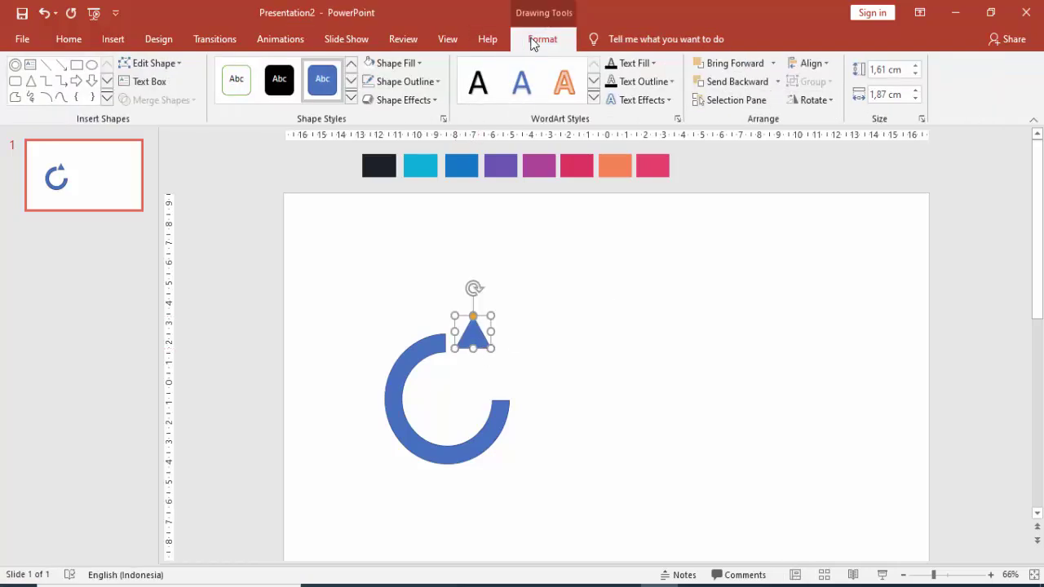
{"action": "left_click", "coordinate": [807, 101]}
{"action": "left_click", "coordinate": [820, 123]}
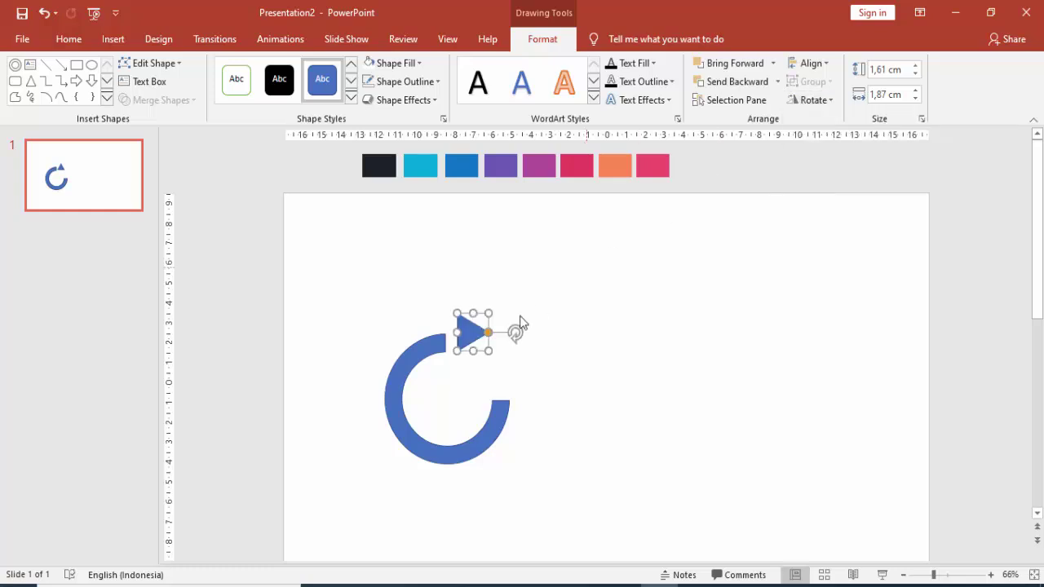
{"action": "left_click_drag", "start_coordinate": [471, 331], "coordinate": [450, 354]}
{"action": "scroll", "coordinate": [454, 347], "scroll_direction": "up", "scroll_amount": 4}
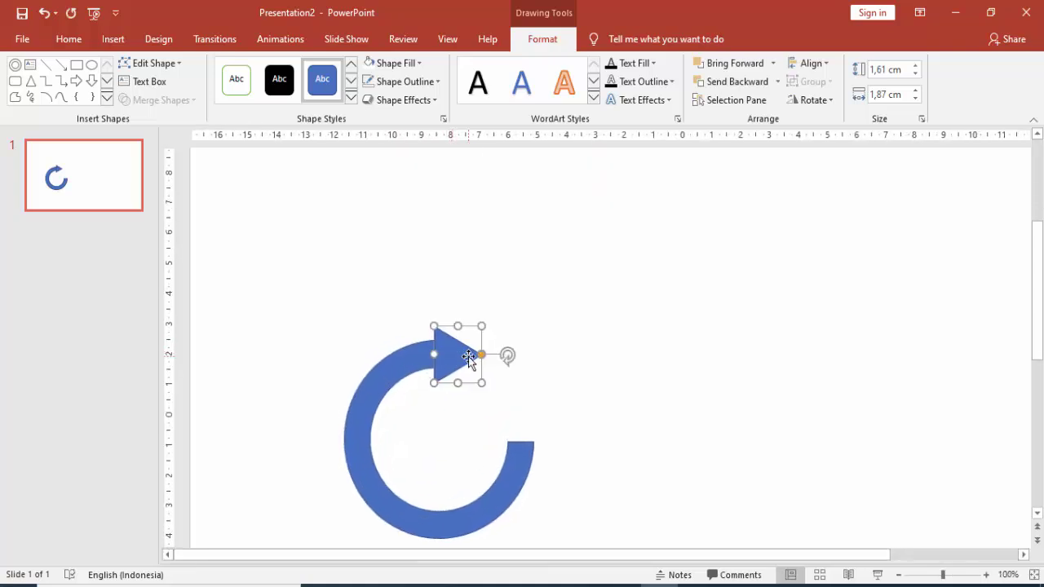
Union the triangle and the arc into a single curved arrow.
{"action": "left_click", "coordinate": [416, 357], "text": "shift"}
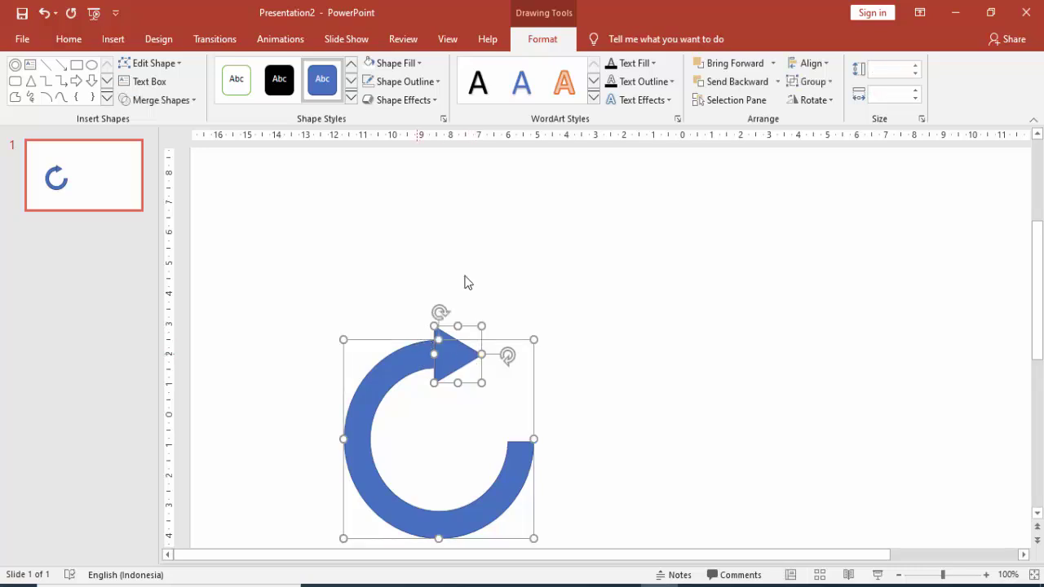
{"action": "left_click", "coordinate": [189, 100]}
{"action": "left_click", "coordinate": [157, 122]}
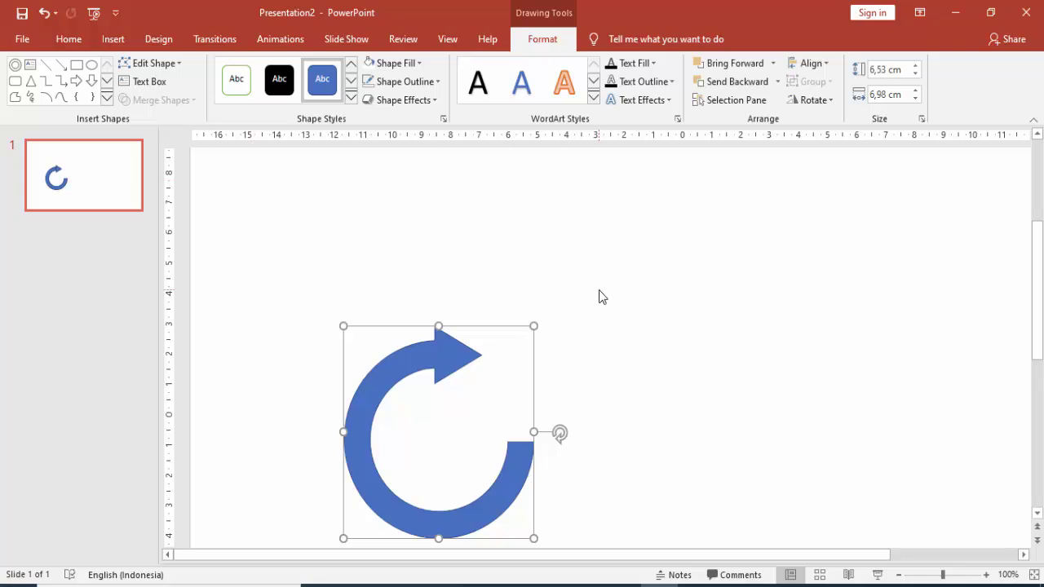
{"action": "scroll", "coordinate": [599, 297], "scroll_direction": "down", "scroll_amount": 3}
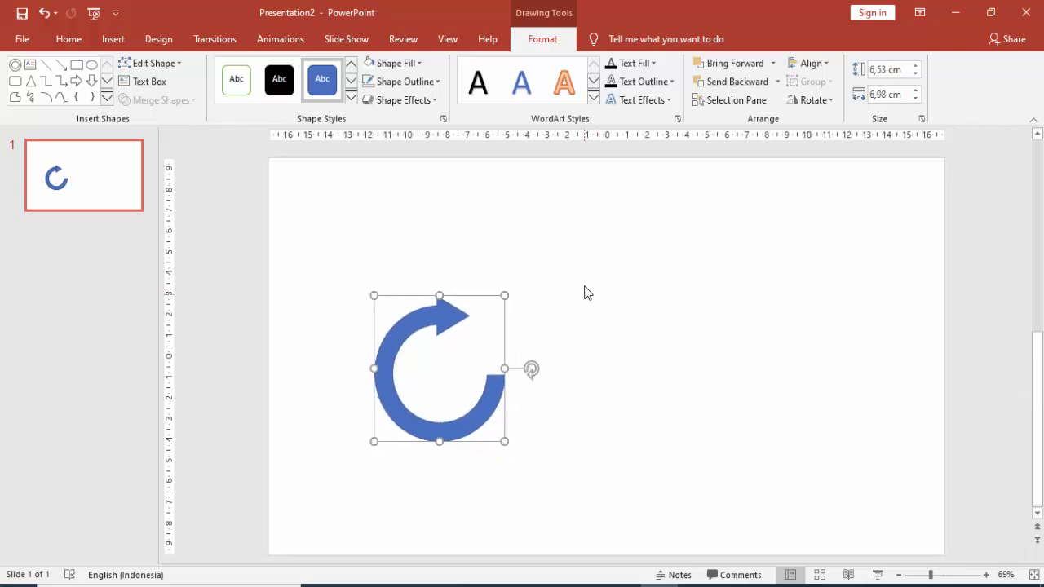
{"action": "scroll", "coordinate": [576, 290], "scroll_direction": "down", "scroll_amount": 2}
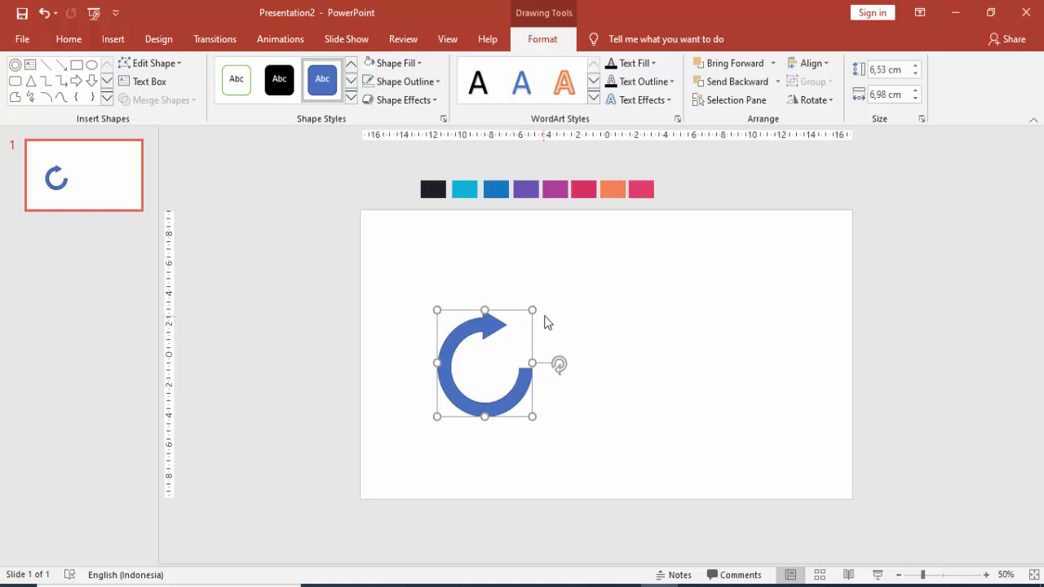
Copy the curved arrow twice and space the copies to the right of the original.
{"action": "left_click_drag", "start_coordinate": [520, 311], "coordinate": [573, 325]}
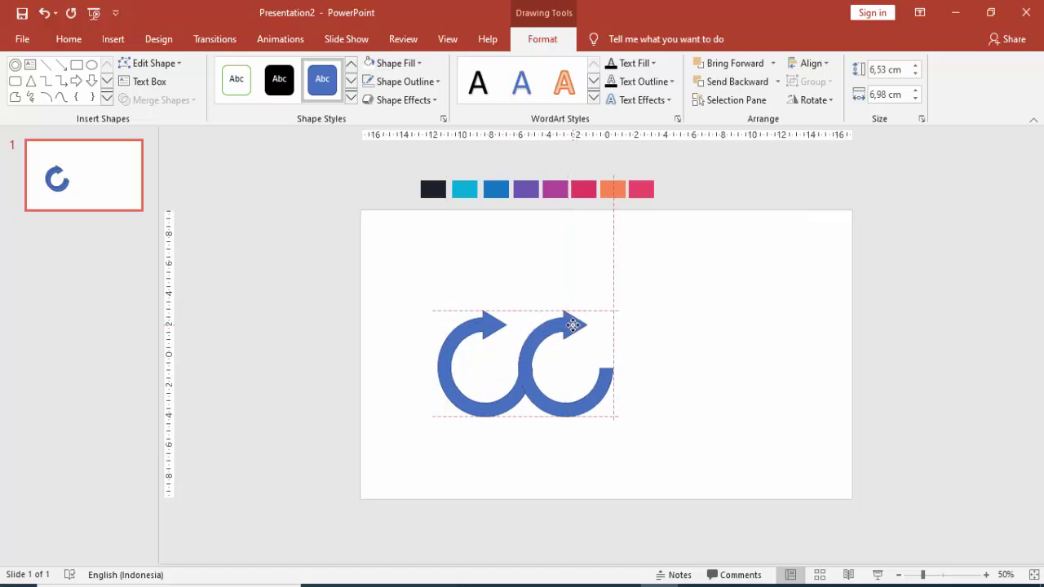
{"action": "scroll", "coordinate": [573, 330], "scroll_direction": "up", "scroll_amount": 5}
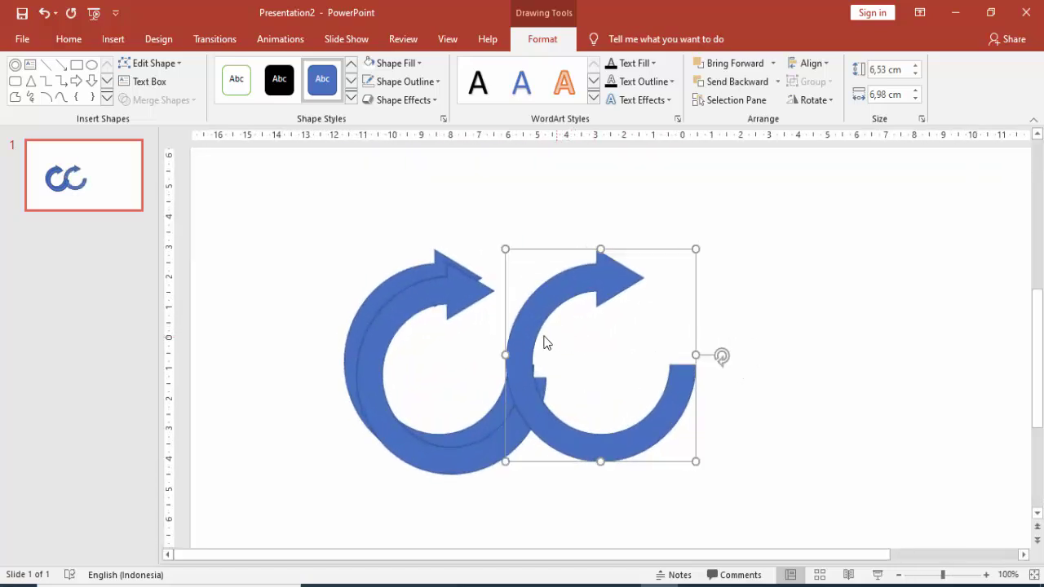
{"action": "left_click_drag", "start_coordinate": [546, 342], "coordinate": [674, 343]}
{"action": "mouse_move", "coordinate": [517, 422]}
{"action": "left_mouse_down"}
{"action": "mouse_move", "coordinate": [657, 414]}
{"action": "mouse_move", "coordinate": [571, 427]}
{"action": "mouse_move", "coordinate": [543, 417]}
{"action": "left_mouse_up"}
{"action": "key", "text": "ctrl+z"}
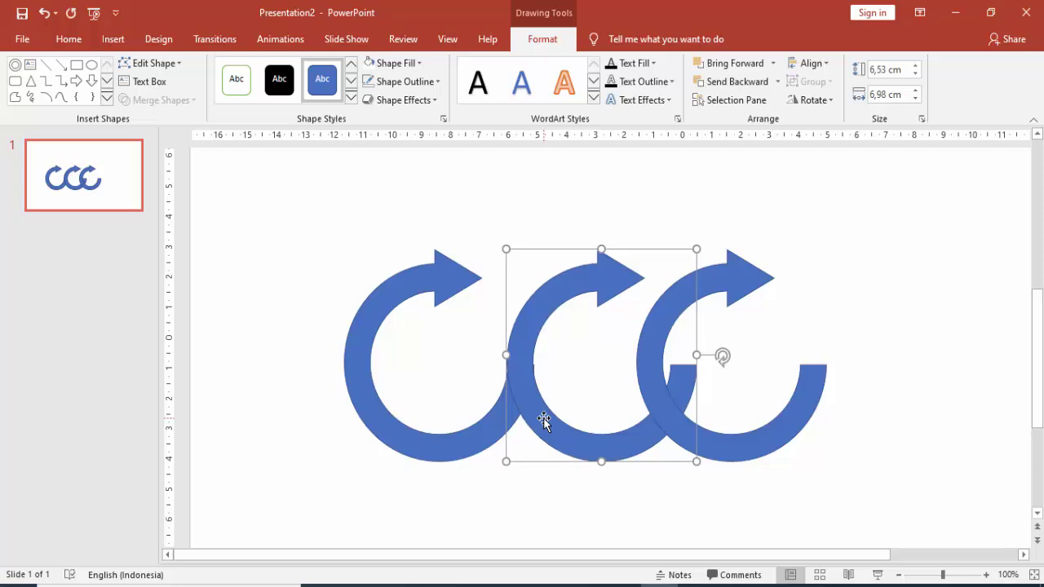
{"action": "key", "text": "ctrl+Right"}
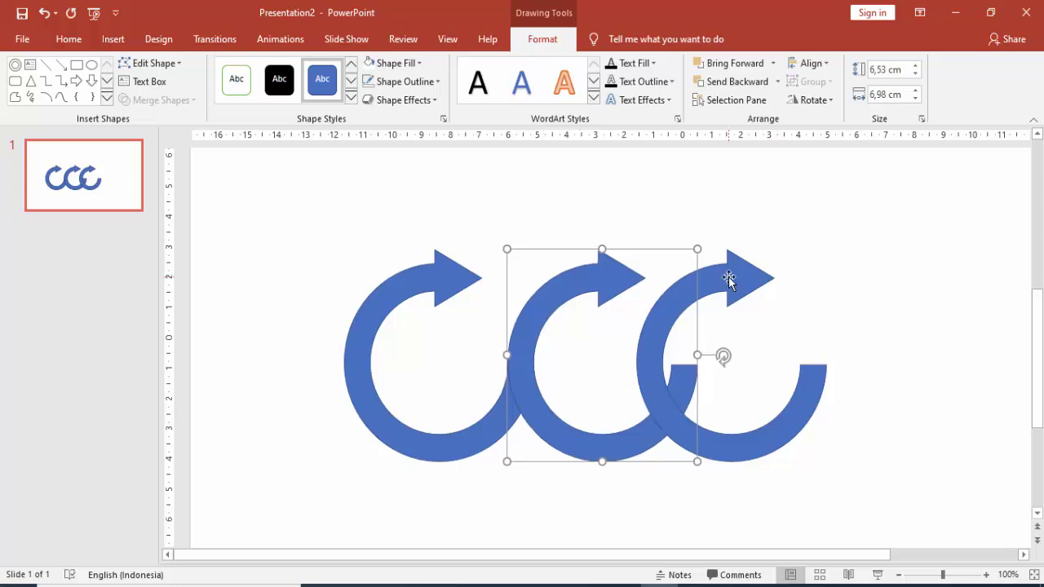
{"action": "left_click_drag", "start_coordinate": [729, 276], "coordinate": [757, 278]}
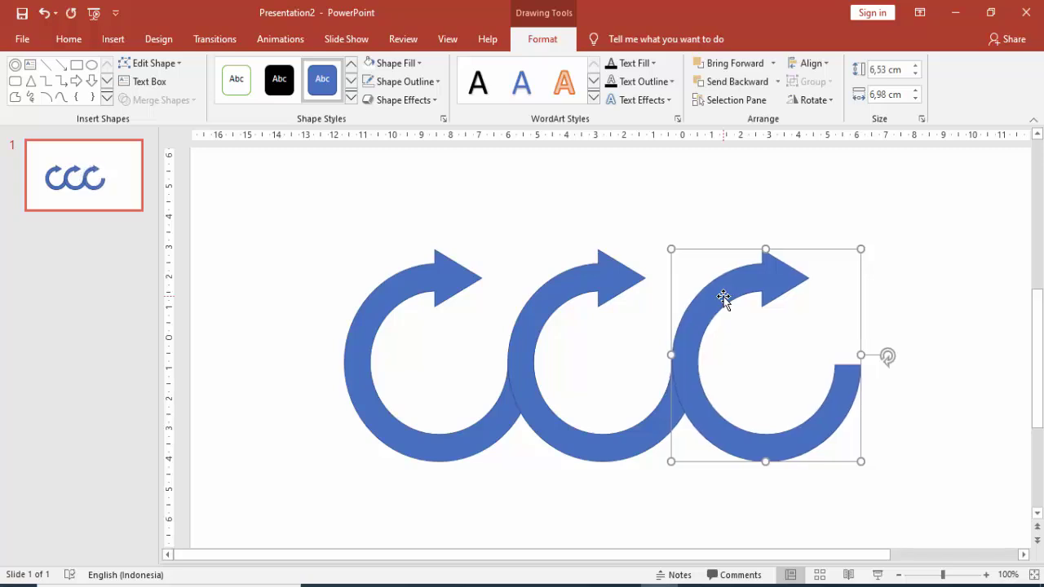
Duplicate the arrow once more and place the fourth copy at the end of the row.
{"action": "key", "text": "ctrl+d"}
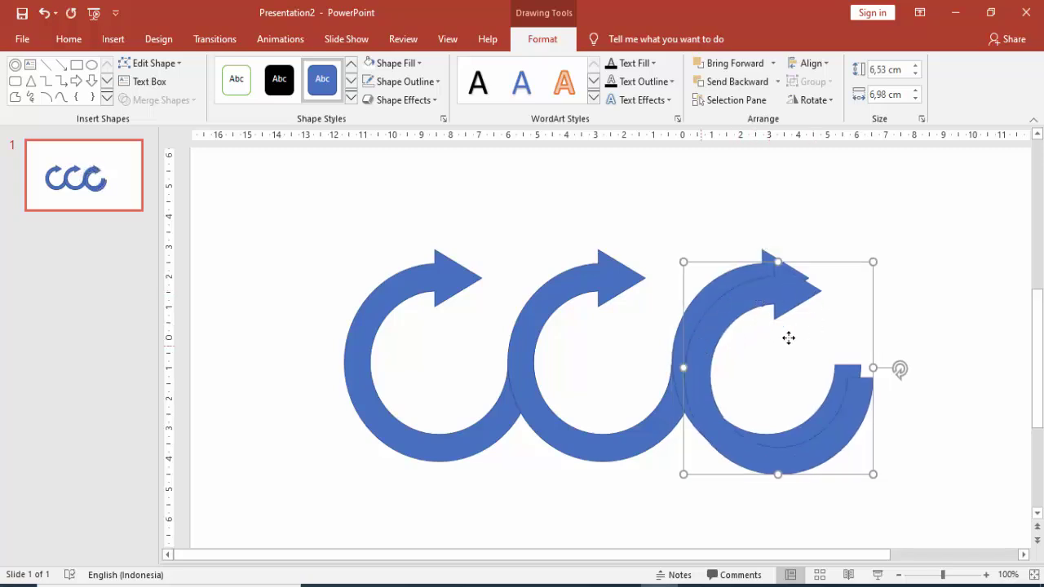
{"action": "left_click_drag", "start_coordinate": [789, 338], "coordinate": [935, 314]}
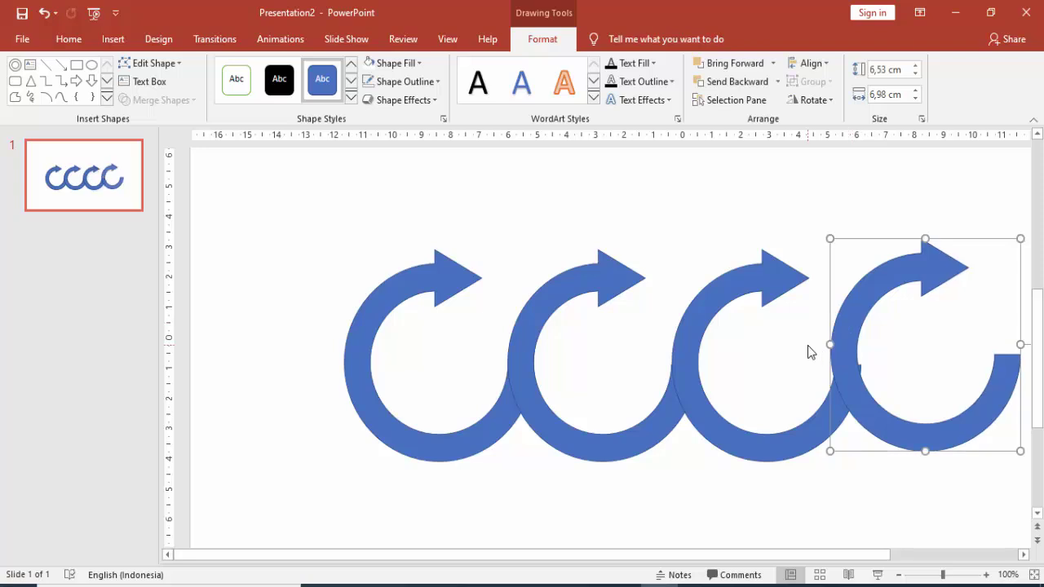
{"action": "scroll", "coordinate": [807, 345], "scroll_direction": "down", "scroll_amount": 3}
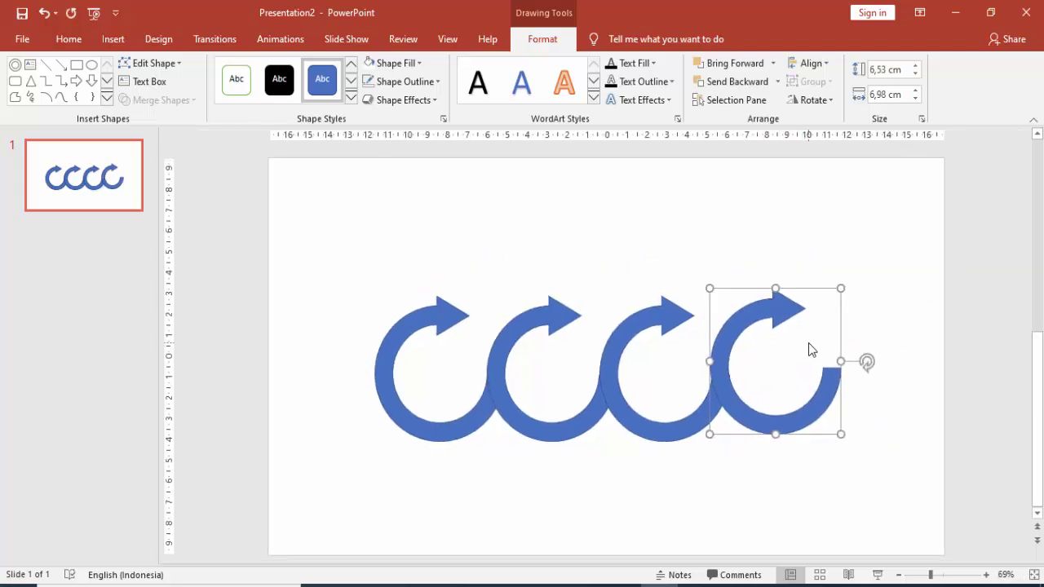
{"action": "key", "text": "ctrl+Right"}
{"action": "left_click", "coordinate": [815, 275]}
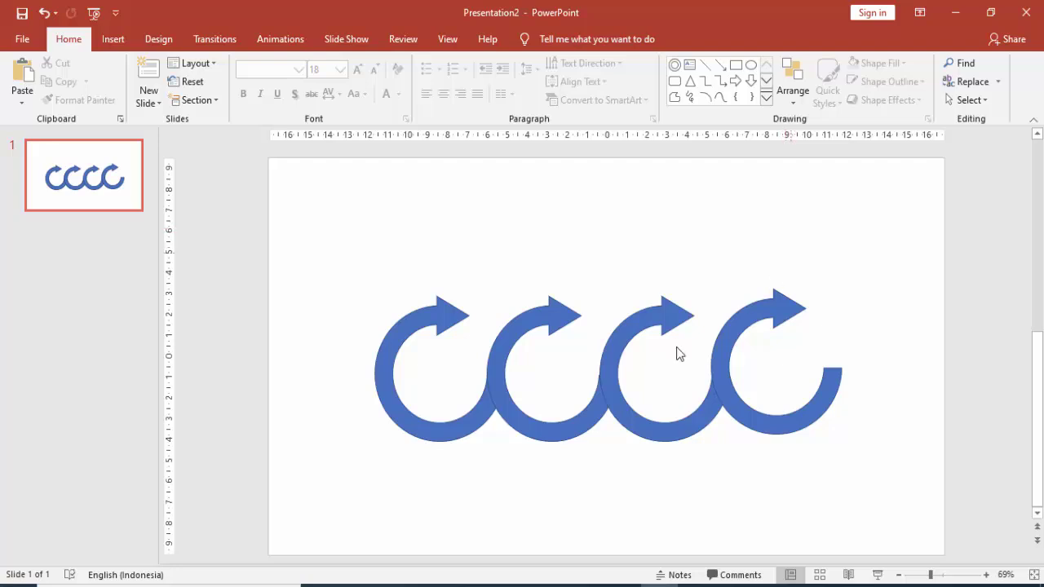
Draw a small circle and center it on the first arrow junction.
{"action": "left_click", "coordinate": [110, 38]}
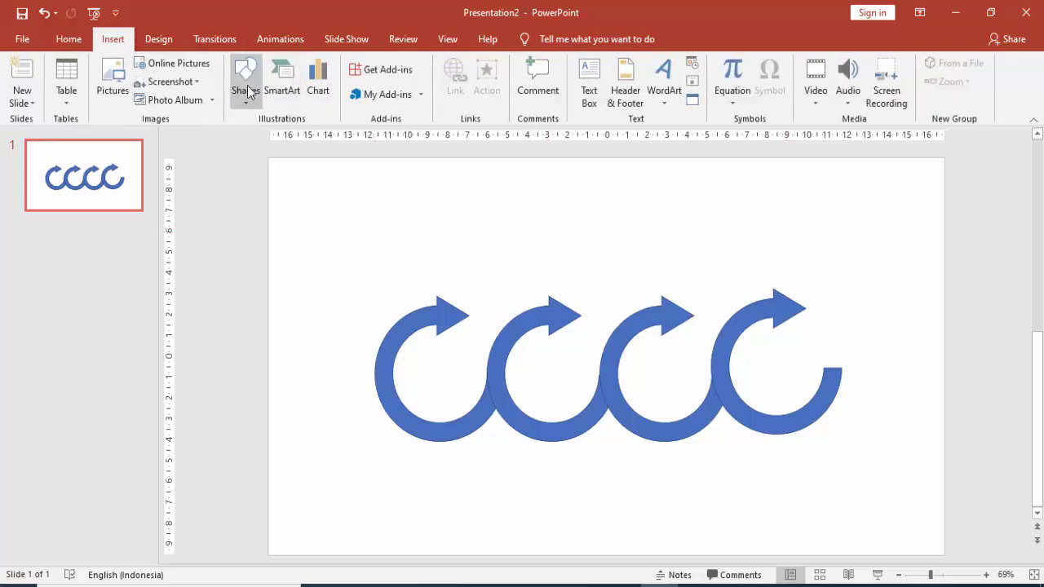
{"action": "left_click", "coordinate": [244, 82]}
{"action": "left_click", "coordinate": [317, 139]}
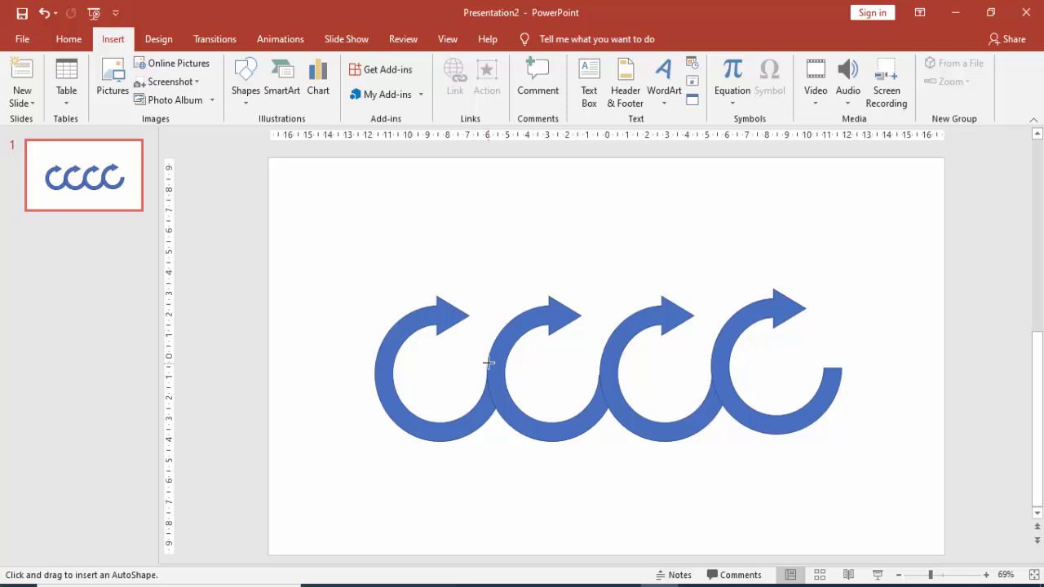
{"action": "mouse_move", "coordinate": [478, 357]}
{"action": "left_mouse_down"}
{"action": "mouse_move", "coordinate": [520, 399]}
{"action": "mouse_move", "coordinate": [494, 378]}
{"action": "left_mouse_up"}
{"action": "scroll", "coordinate": [495, 378], "scroll_direction": "up", "scroll_amount": 2}
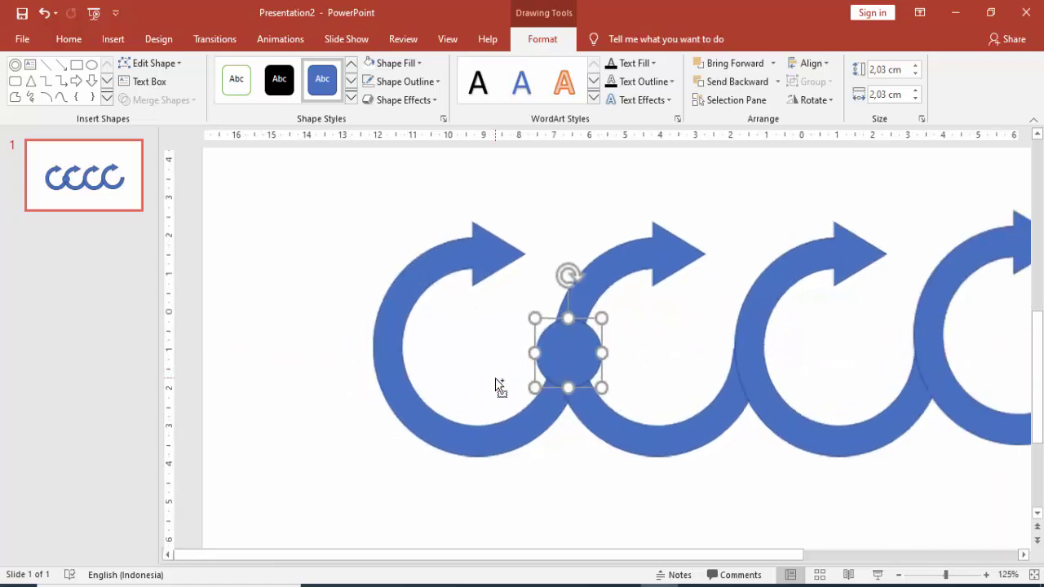
{"action": "scroll", "coordinate": [579, 371], "scroll_direction": "up", "scroll_amount": 2}
{"action": "left_click_drag", "start_coordinate": [607, 352], "coordinate": [604, 353]}
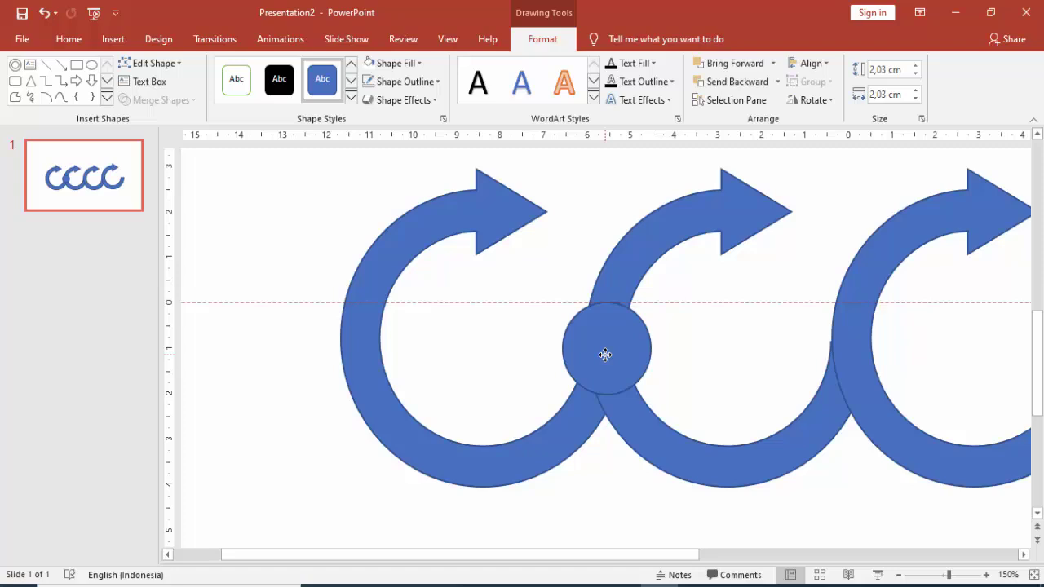
{"action": "left_click", "coordinate": [606, 355]}
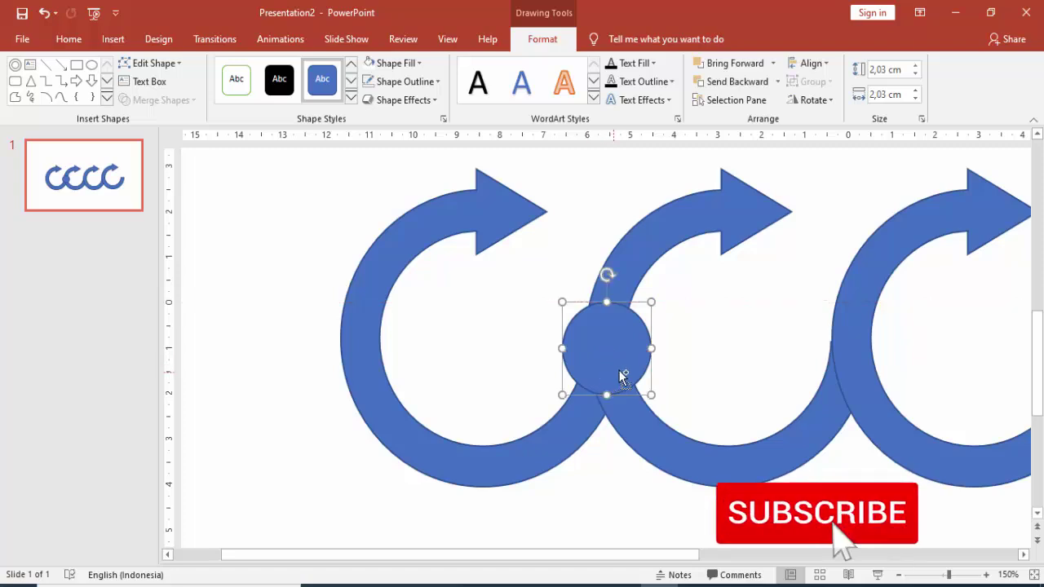
{"action": "scroll", "coordinate": [623, 376], "scroll_direction": "down", "scroll_amount": 5}
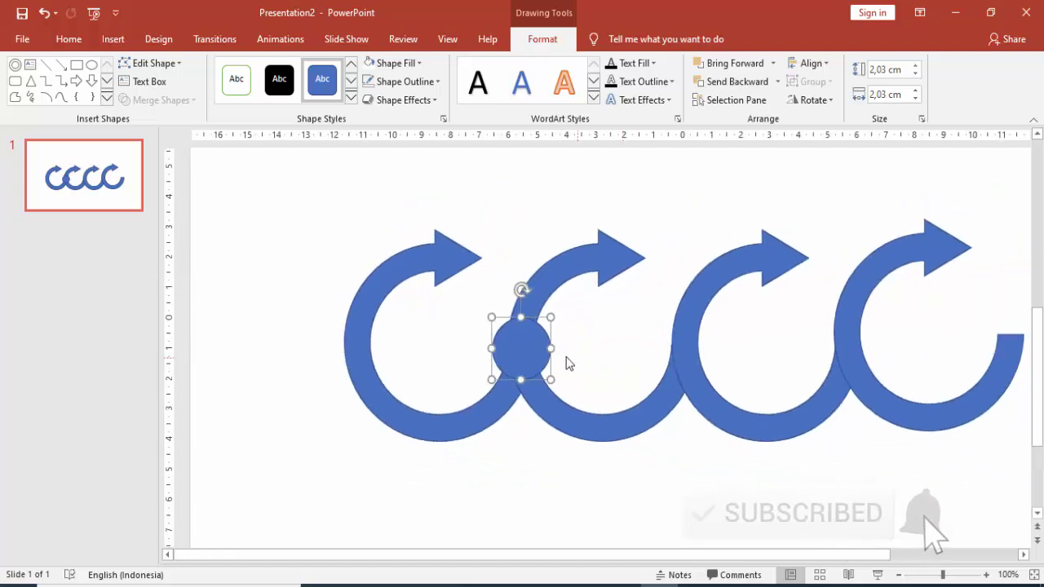
Copy the circle to the other junctions and the row end, aligning all four in line.
{"action": "left_click_drag", "start_coordinate": [522, 342], "coordinate": [689, 340], "text": "ctrl"}
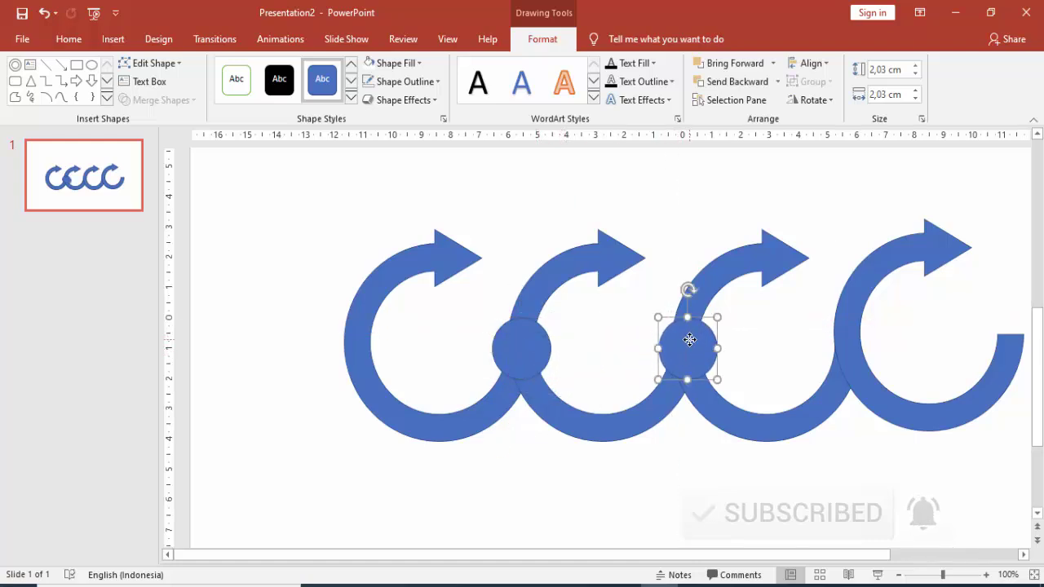
{"action": "key", "text": "ctrl+d"}
{"action": "key", "text": "ctrl+d"}
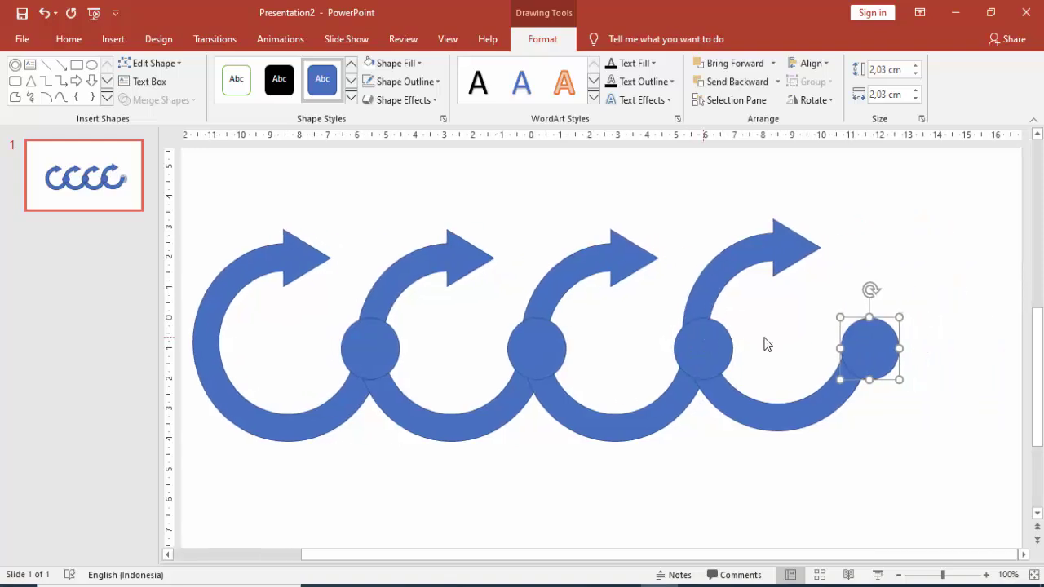
{"action": "mouse_move", "coordinate": [873, 338]}
{"action": "left_mouse_down"}
{"action": "mouse_move", "coordinate": [850, 327]}
{"action": "mouse_move", "coordinate": [864, 320]}
{"action": "left_mouse_up"}
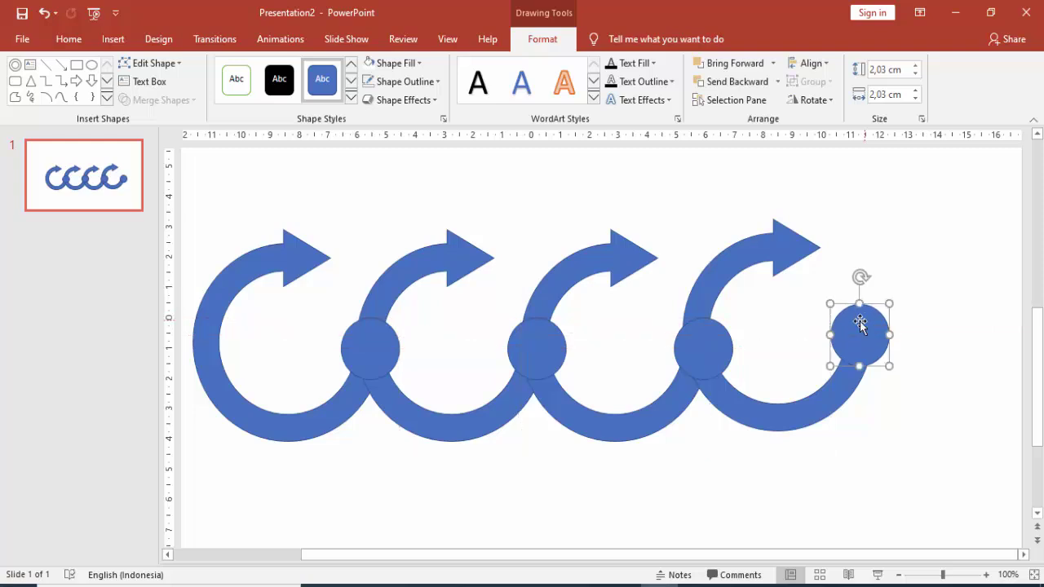
{"action": "left_click_drag", "start_coordinate": [710, 346], "coordinate": [703, 332]}
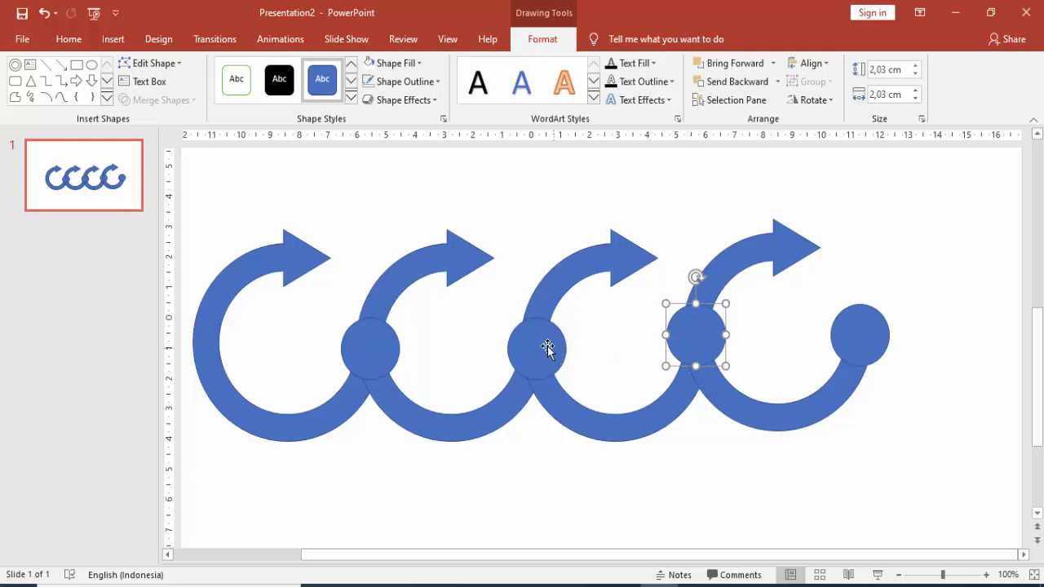
{"action": "left_click_drag", "start_coordinate": [547, 348], "coordinate": [540, 336]}
{"action": "left_click_drag", "start_coordinate": [362, 353], "coordinate": [361, 342]}
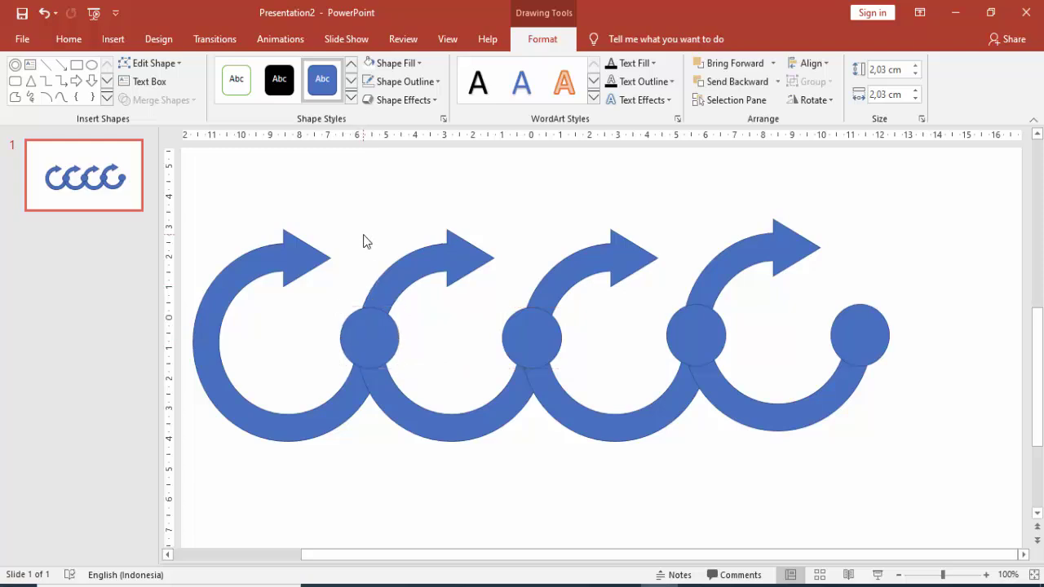
{"action": "left_click", "coordinate": [451, 234]}
{"action": "scroll", "coordinate": [453, 238], "scroll_direction": "down", "scroll_amount": 2}
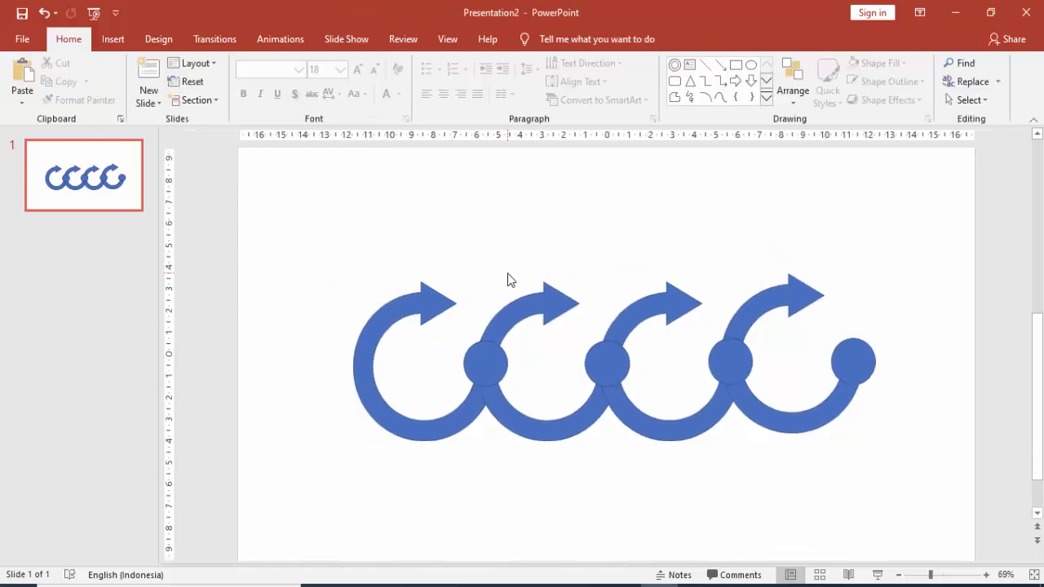
{"action": "scroll", "coordinate": [546, 277], "scroll_direction": "down", "scroll_amount": 1}
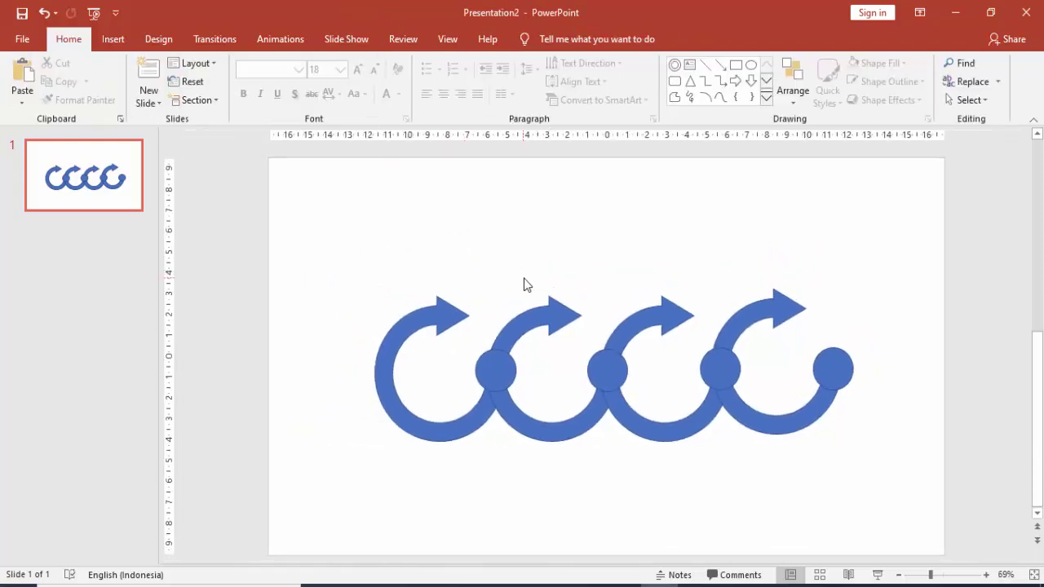
{"action": "scroll", "coordinate": [523, 278], "scroll_direction": "down", "scroll_amount": 1}
Remove the first arrow's outline and give it a gradient fill.
{"action": "right_click", "coordinate": [447, 346]}
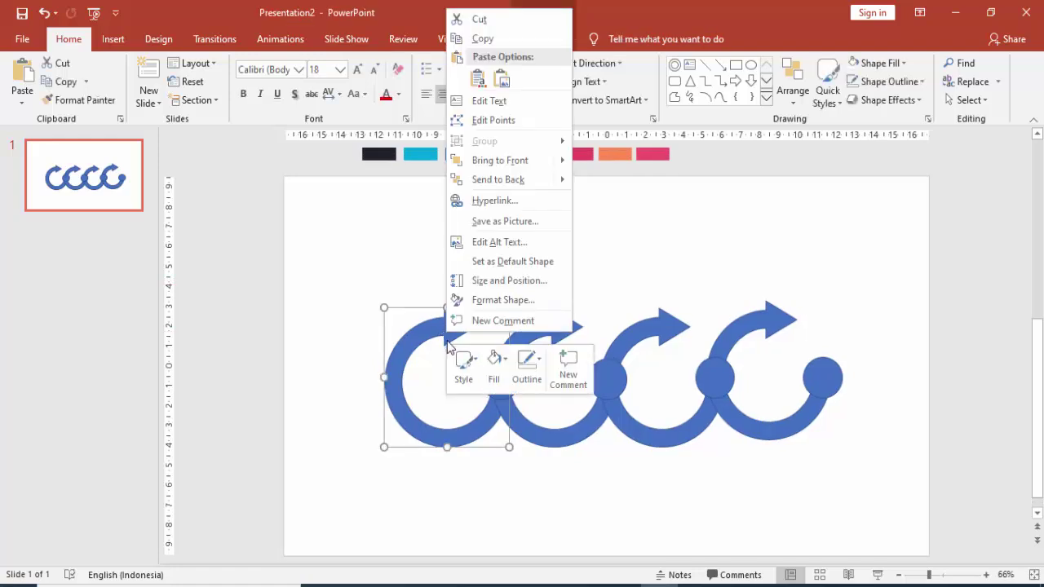
{"action": "left_click", "coordinate": [493, 300]}
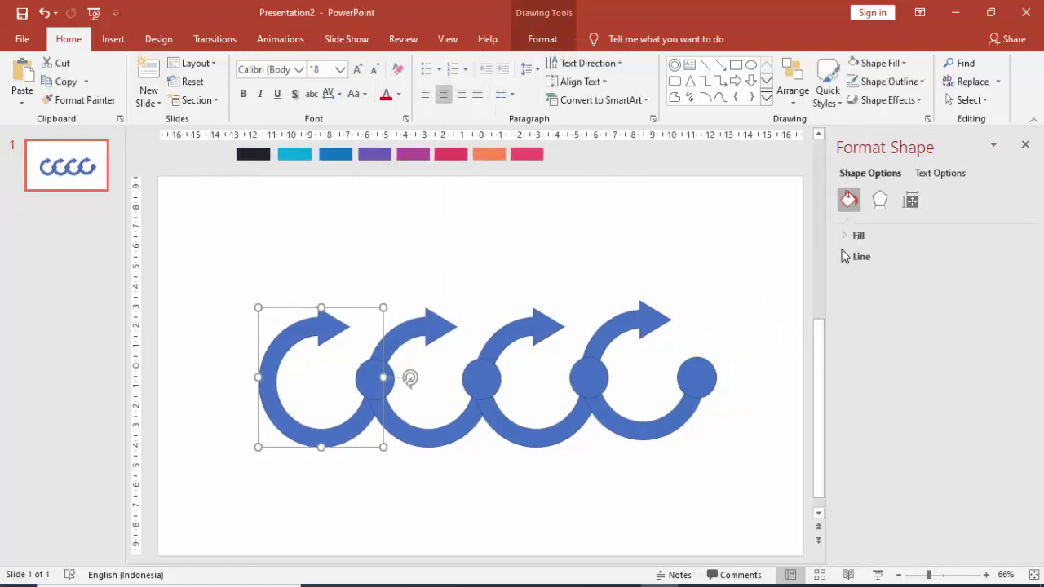
{"action": "left_click", "coordinate": [852, 256]}
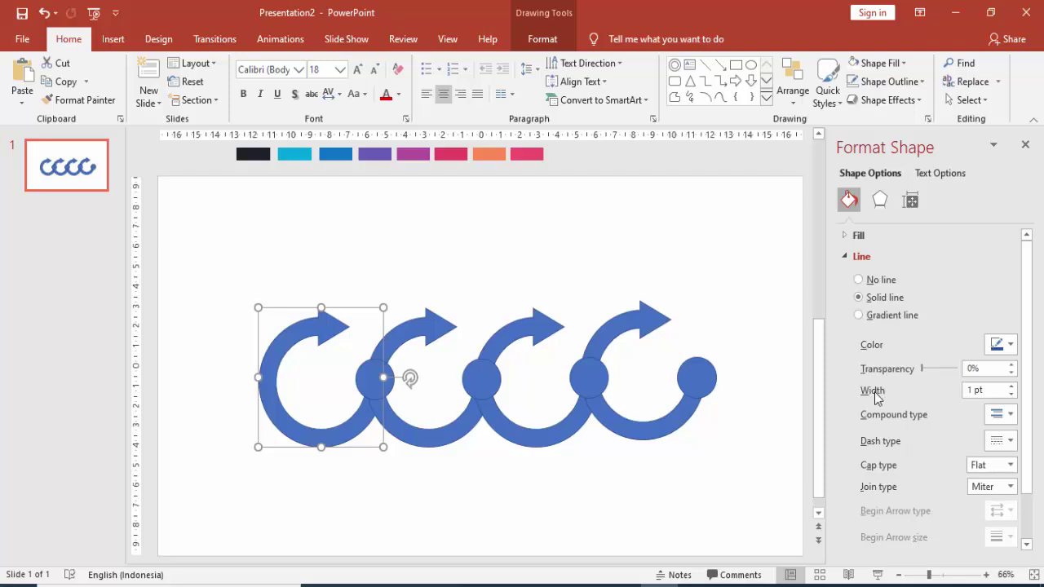
{"action": "left_click", "coordinate": [858, 279]}
{"action": "left_click", "coordinate": [852, 256]}
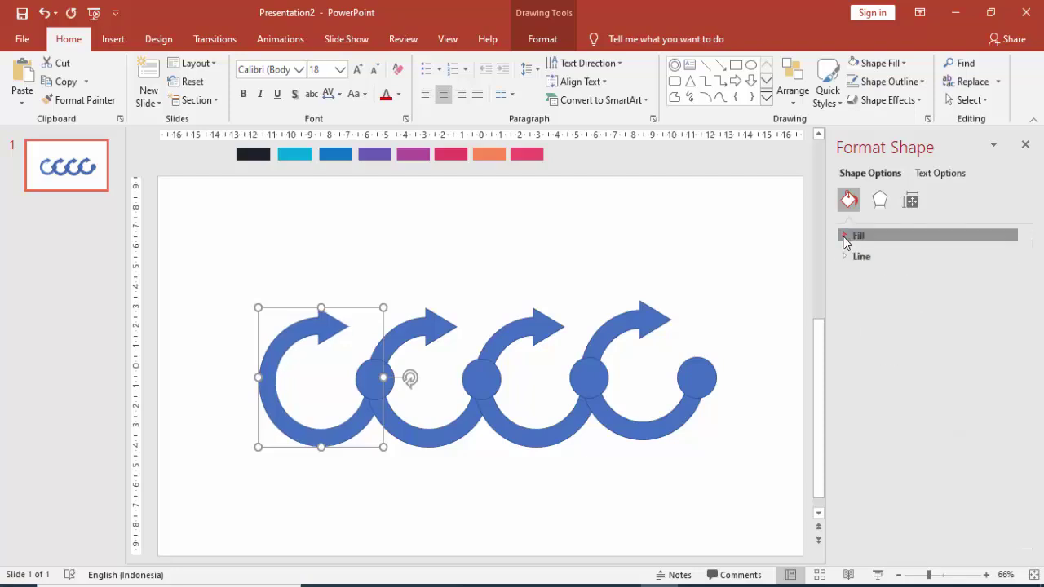
{"action": "left_click", "coordinate": [851, 235]}
{"action": "left_click", "coordinate": [864, 294]}
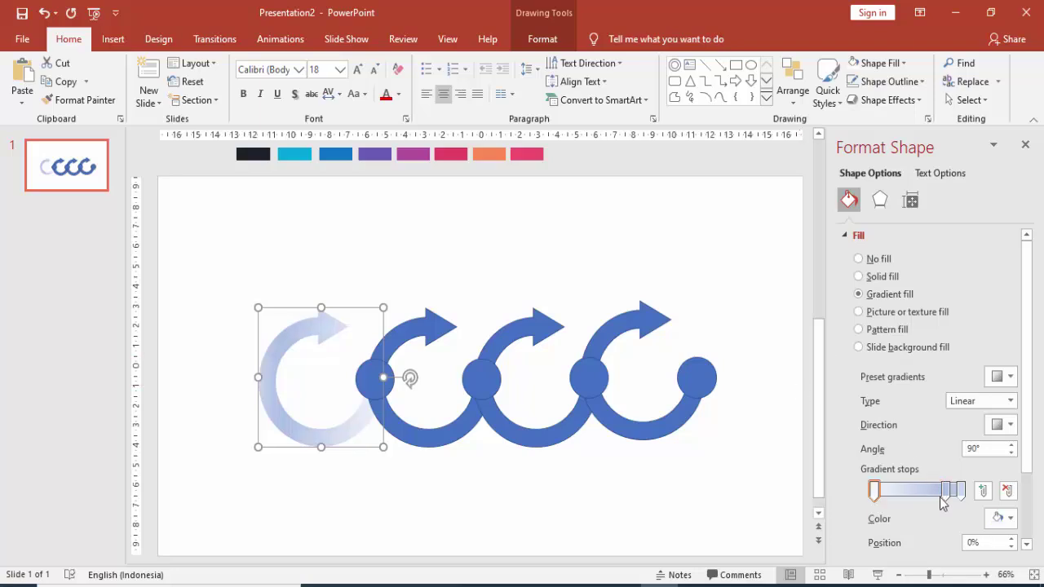
Delete the middle gradient stop and set both remaining stops to the cyan swatch colour.
{"action": "left_click_drag", "start_coordinate": [940, 490], "coordinate": [943, 516]}
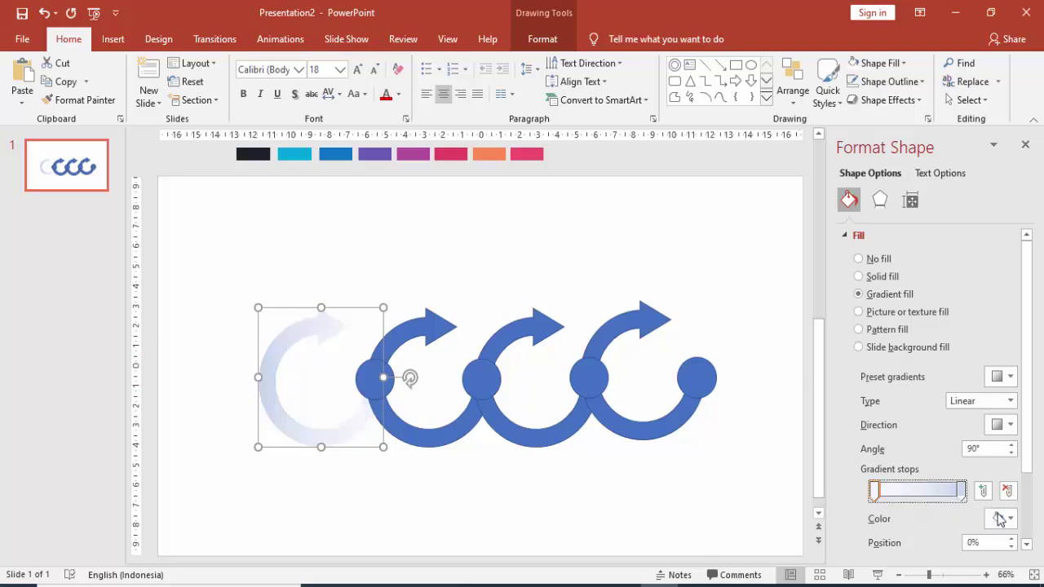
{"action": "left_click", "coordinate": [1003, 517]}
{"action": "left_click", "coordinate": [885, 497]}
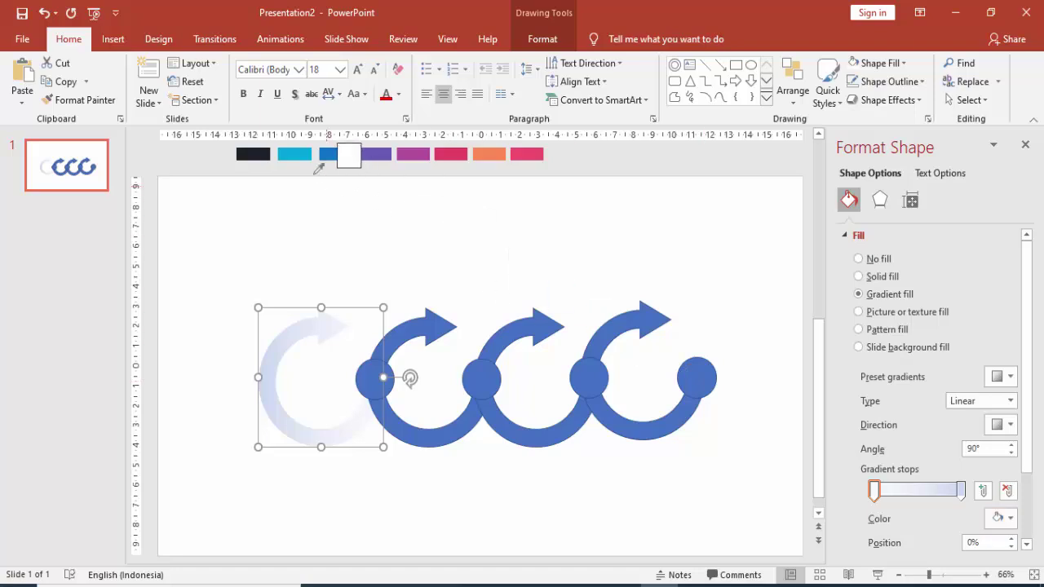
{"action": "left_click", "coordinate": [295, 154]}
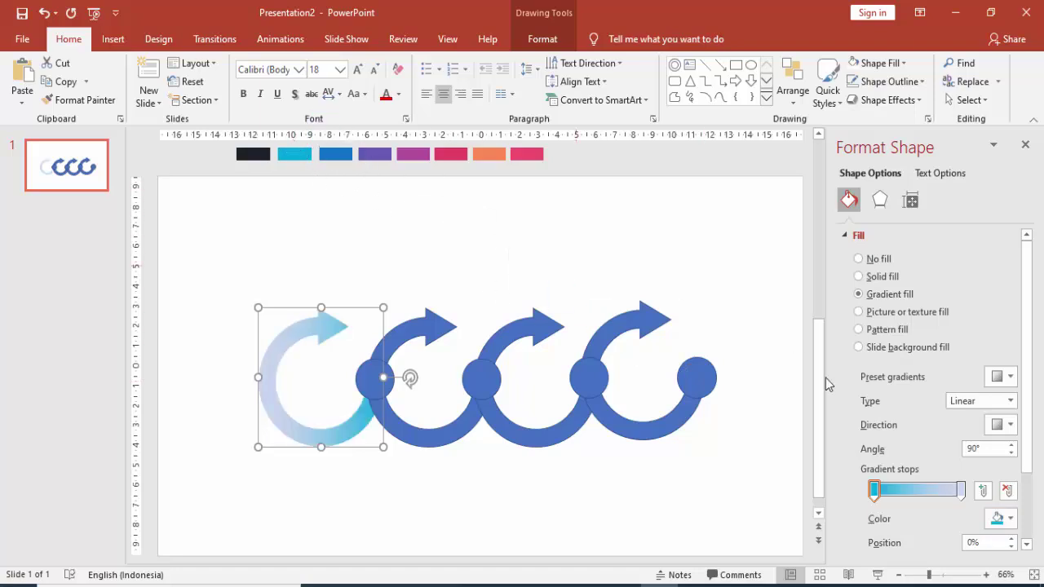
{"action": "left_click", "coordinate": [961, 489]}
{"action": "left_click", "coordinate": [1003, 518]}
{"action": "left_click", "coordinate": [916, 468]}
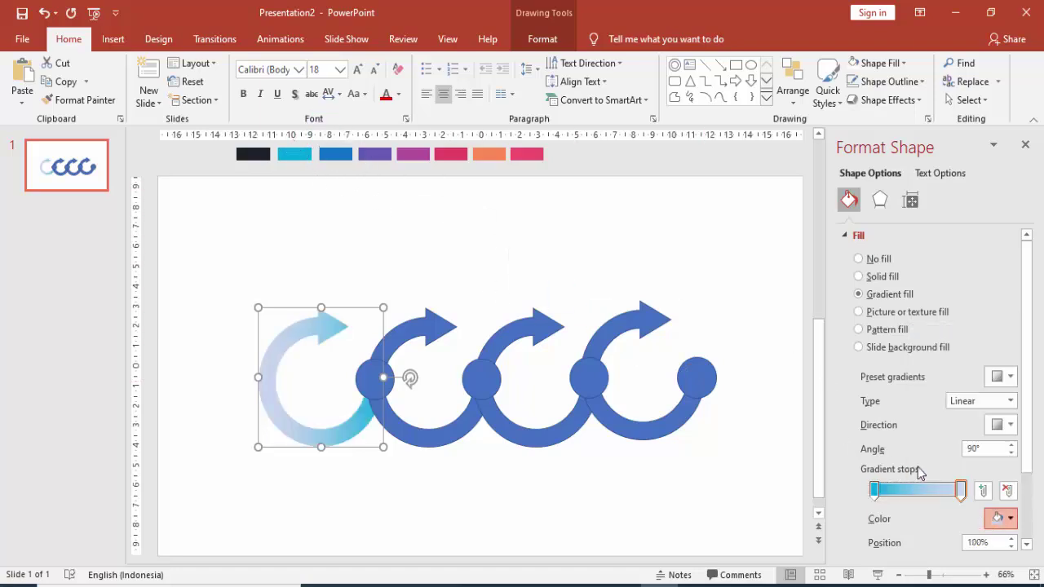
{"action": "left_click", "coordinate": [1001, 427]}
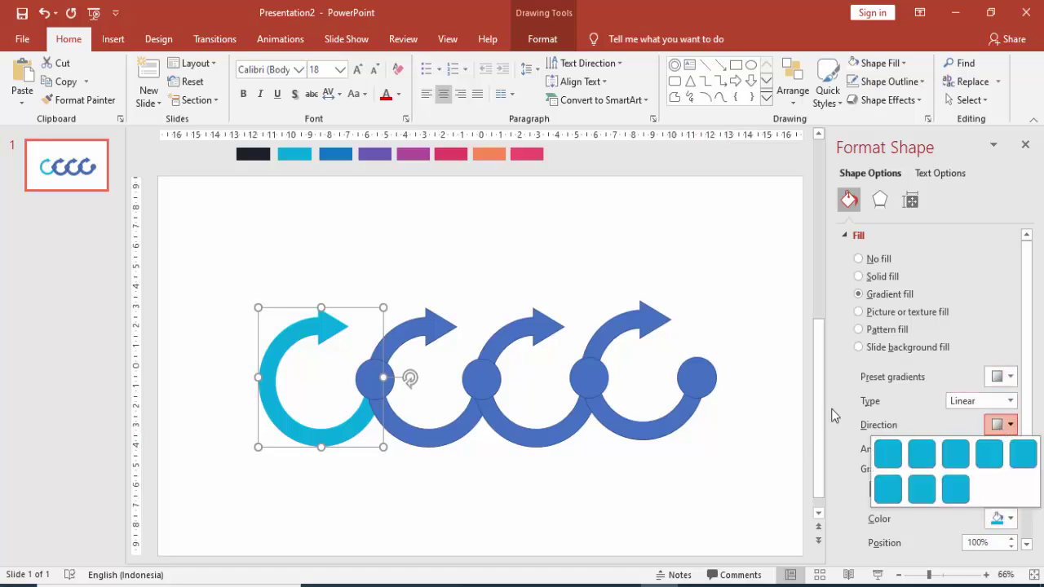
{"action": "left_click", "coordinate": [1001, 423]}
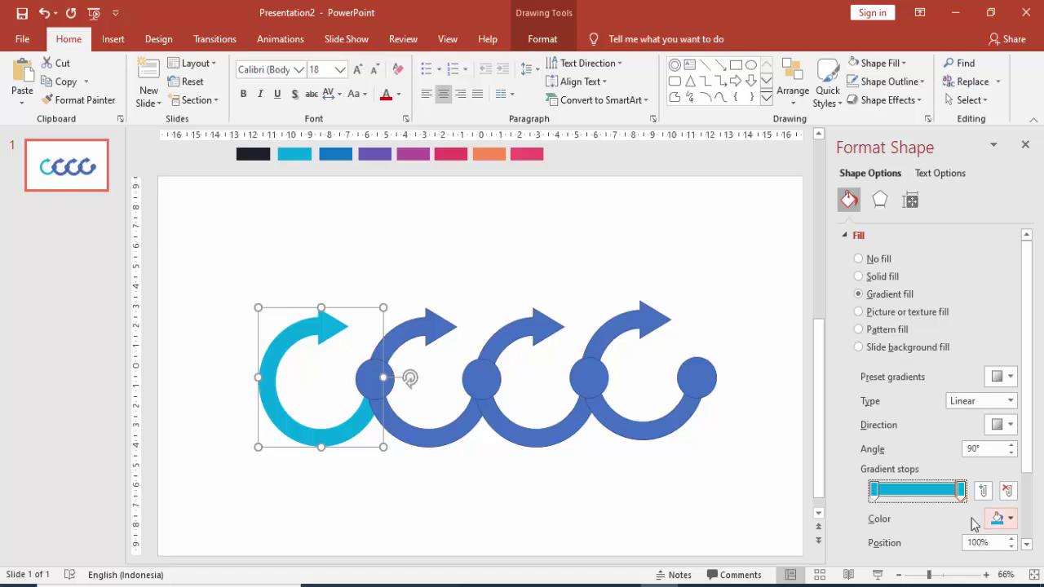
Darken the right stop to teal (RGB 0,102,134) and set the gradient direction to 0°.
{"action": "left_click", "coordinate": [873, 490]}
{"action": "left_click", "coordinate": [1001, 518]}
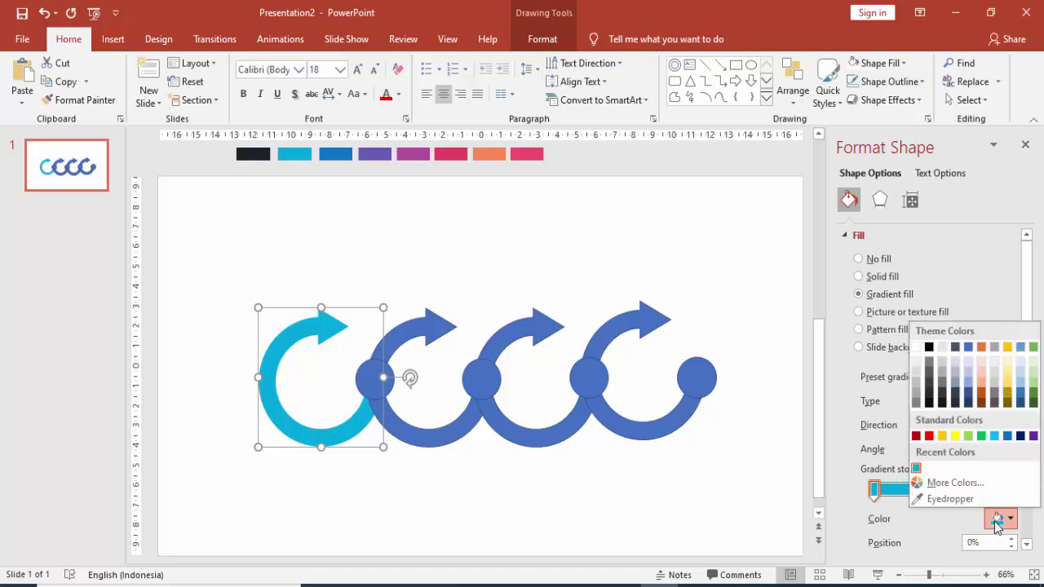
{"action": "left_click", "coordinate": [954, 483]}
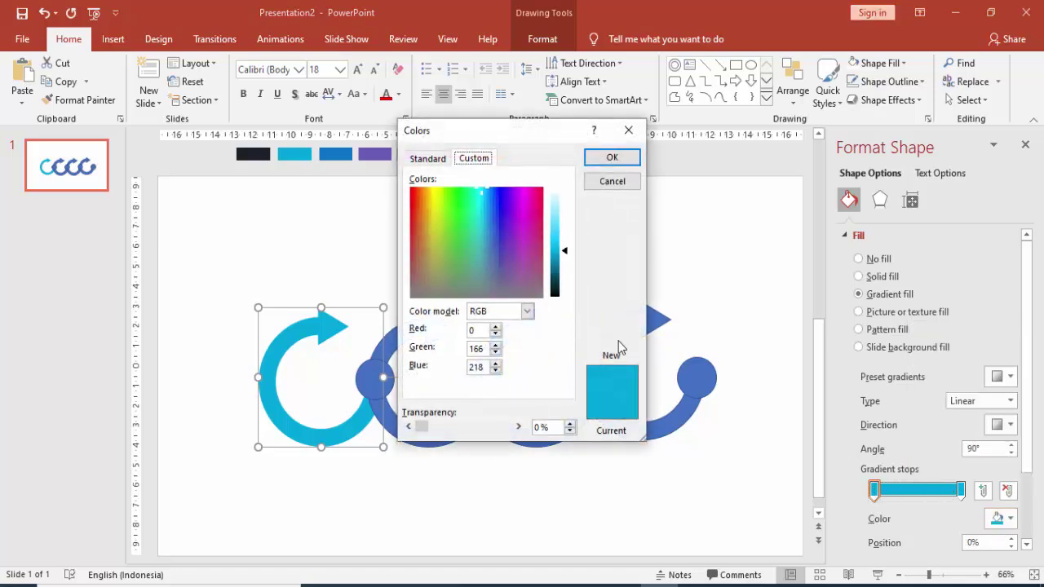
{"action": "left_click", "coordinate": [613, 182]}
{"action": "left_click", "coordinate": [962, 492]}
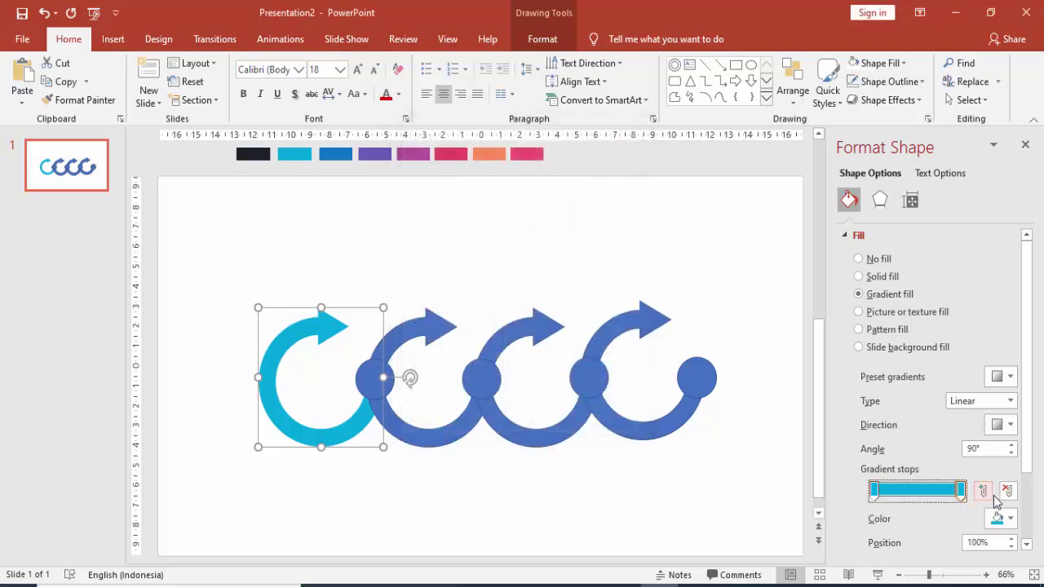
{"action": "left_click", "coordinate": [1001, 518]}
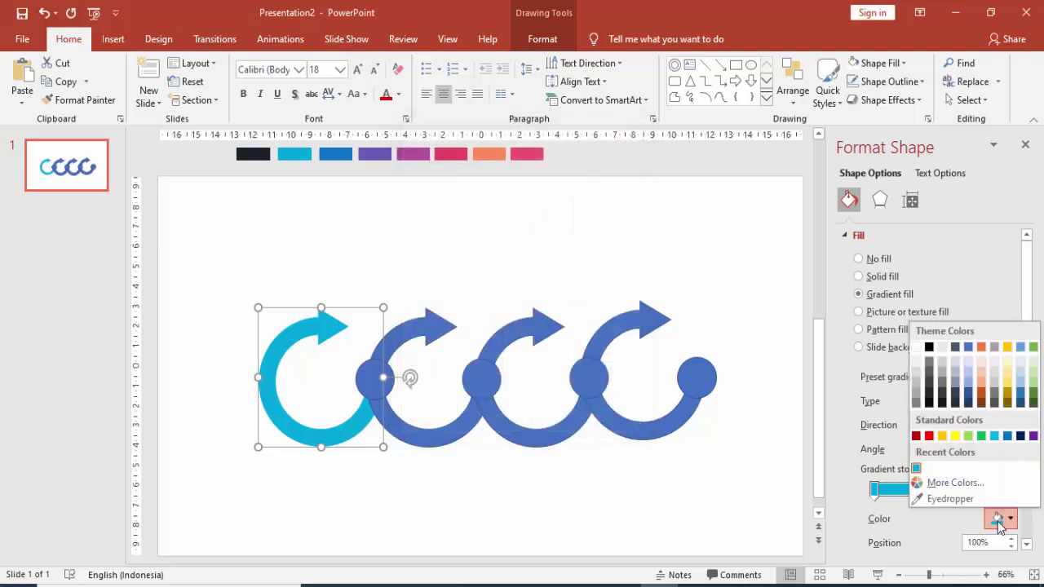
{"action": "left_click", "coordinate": [954, 482]}
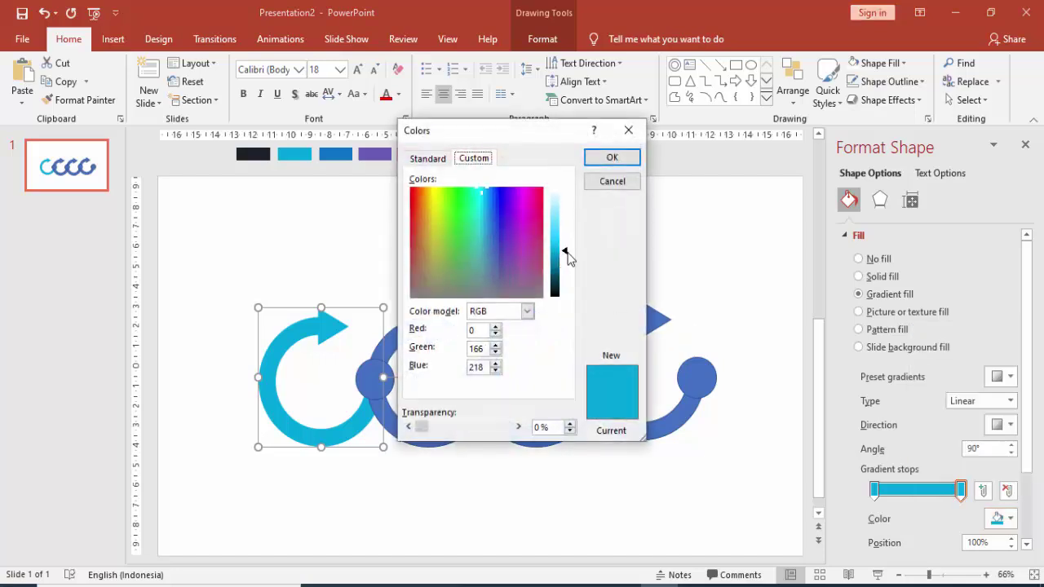
{"action": "left_click_drag", "start_coordinate": [569, 258], "coordinate": [572, 274]}
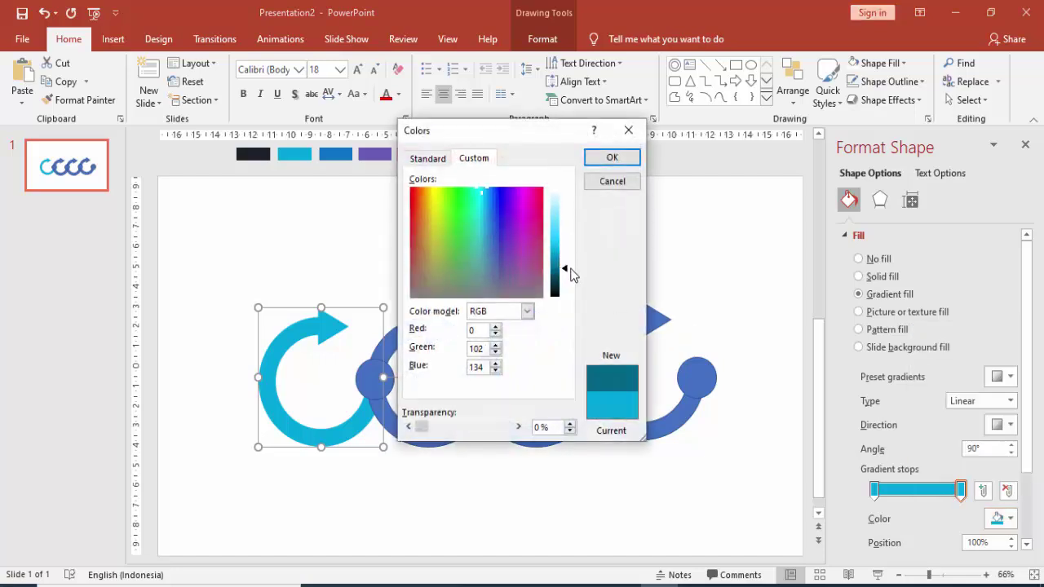
{"action": "left_click", "coordinate": [611, 157]}
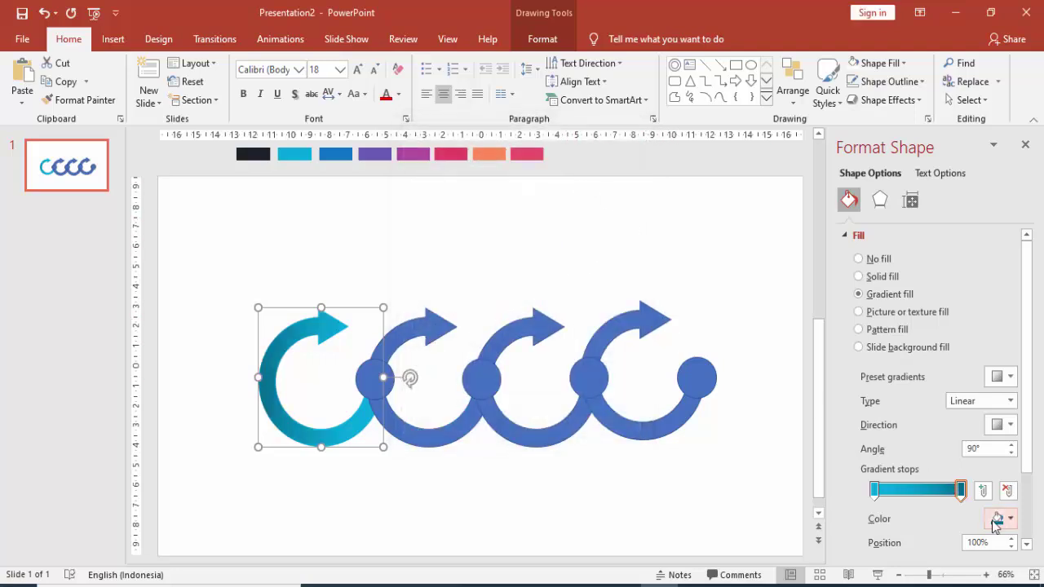
{"action": "left_click", "coordinate": [1000, 426]}
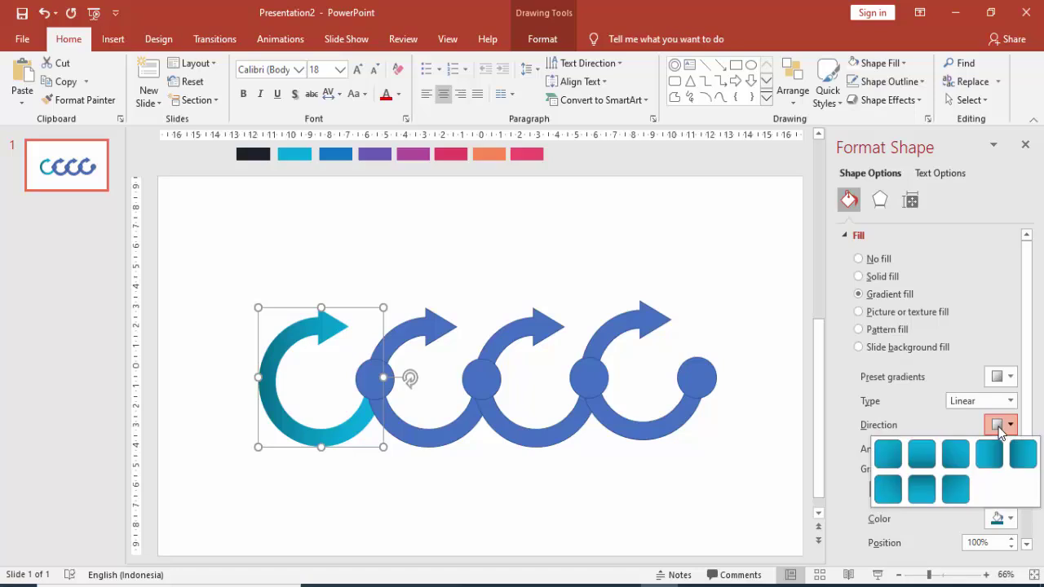
{"action": "left_click", "coordinate": [989, 453]}
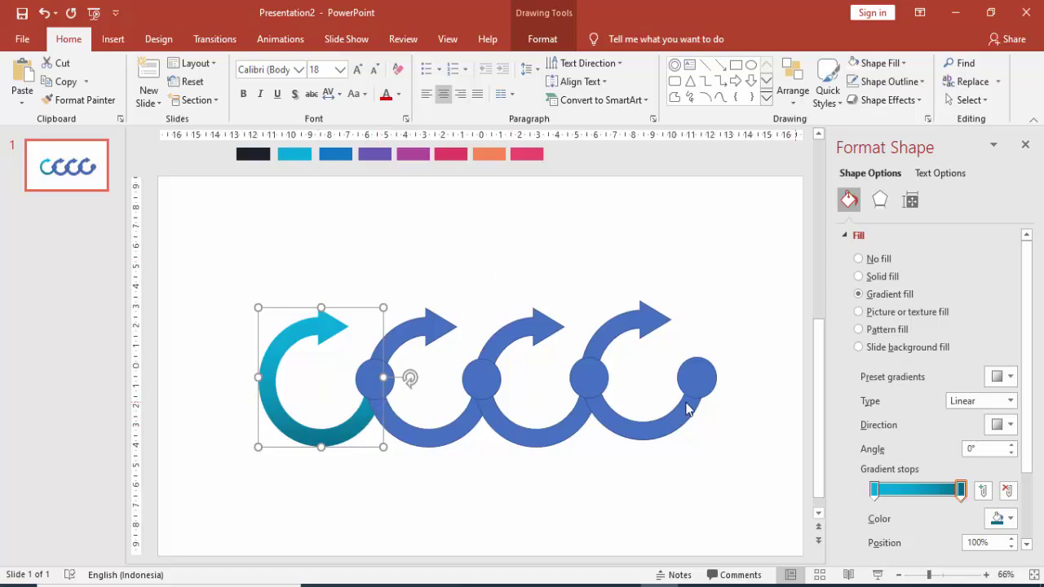
{"action": "left_click", "coordinate": [439, 339]}
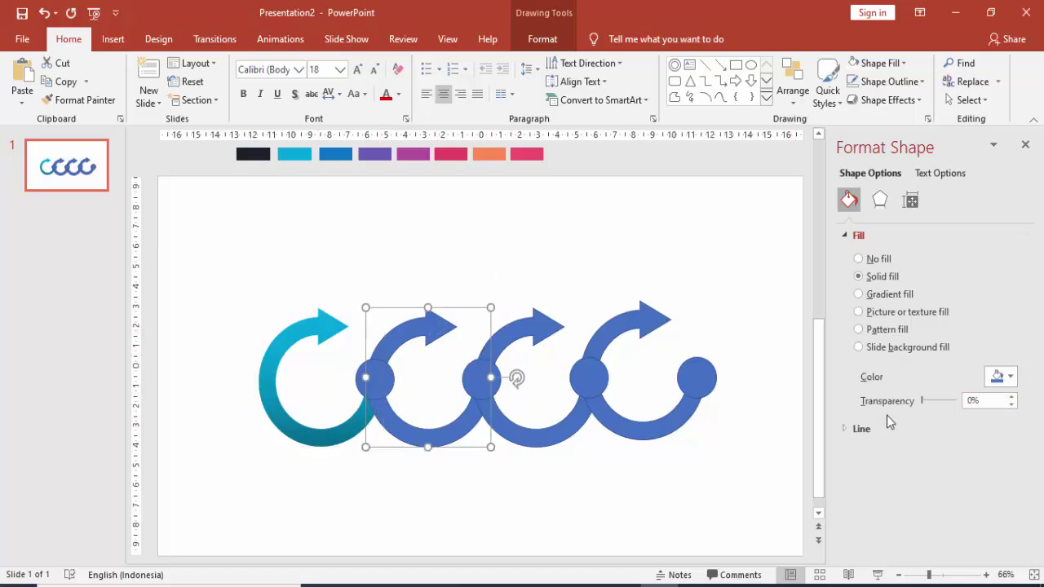
Remove the second arrow's outline and give it a gradient starting from the blue swatch.
{"action": "left_click", "coordinate": [848, 429]}
{"action": "left_click", "coordinate": [858, 452]}
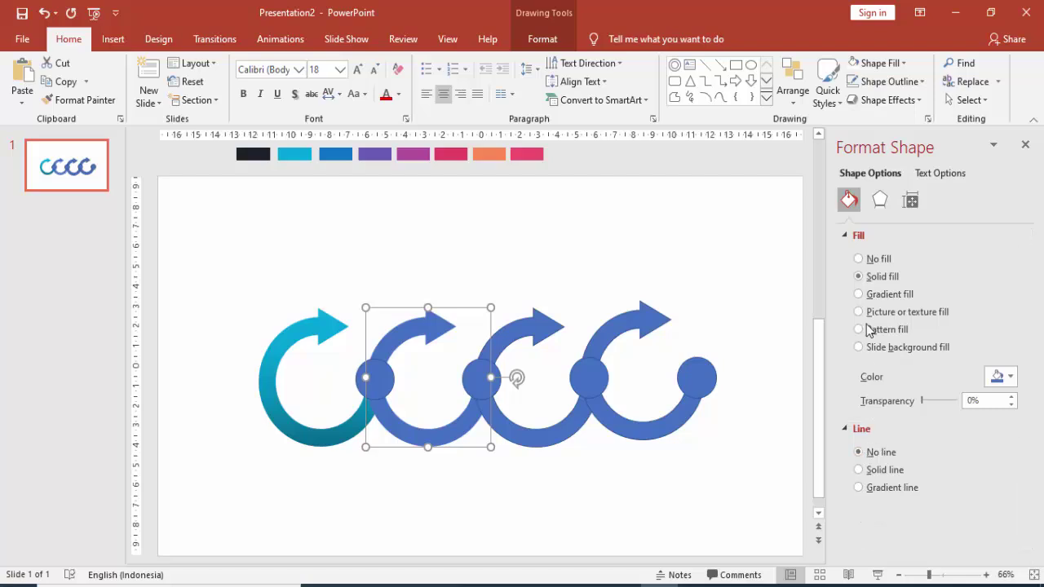
{"action": "left_click", "coordinate": [889, 296]}
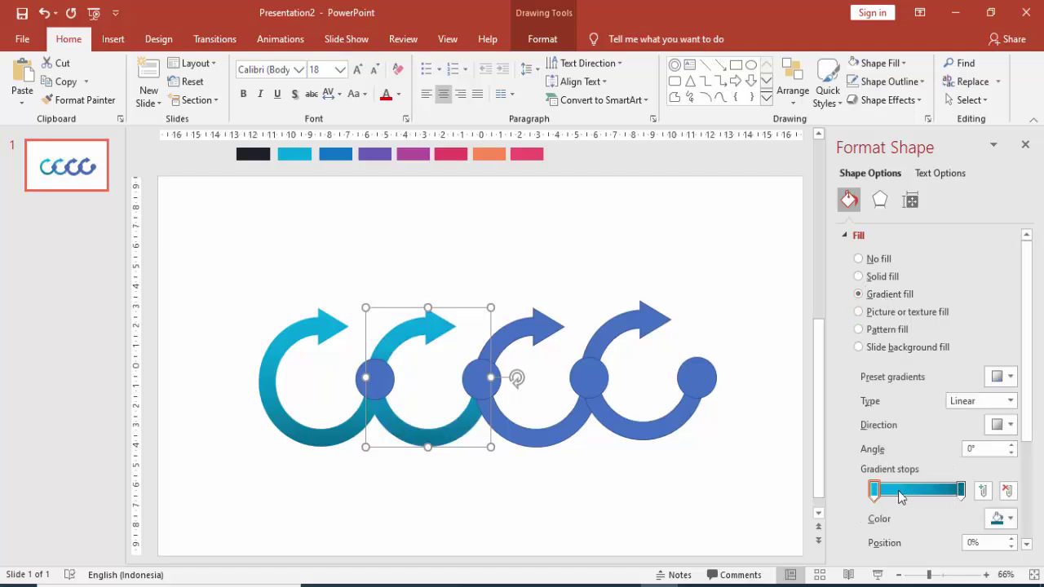
{"action": "left_click", "coordinate": [999, 518]}
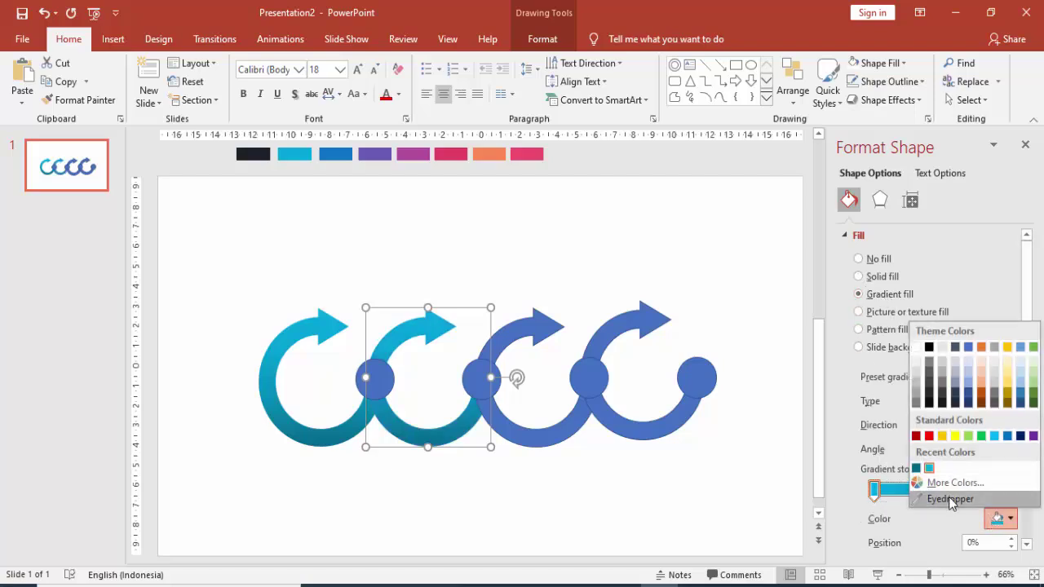
{"action": "left_click", "coordinate": [891, 499]}
{"action": "left_click", "coordinate": [335, 153]}
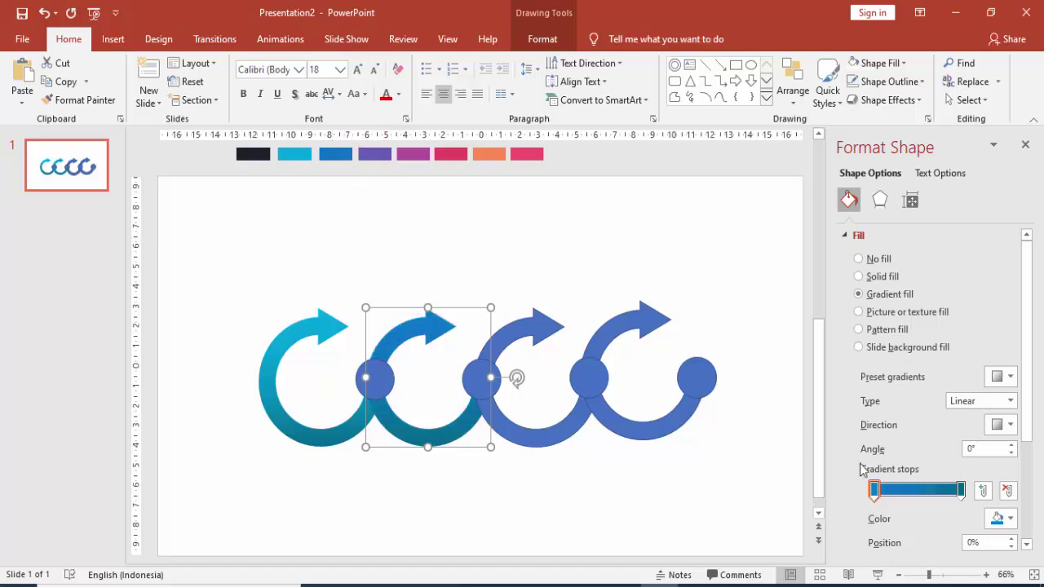
Set the right gradient stop to dark navy (RGB 8,73,126).
{"action": "left_click", "coordinate": [960, 489]}
{"action": "left_click", "coordinate": [1000, 518]}
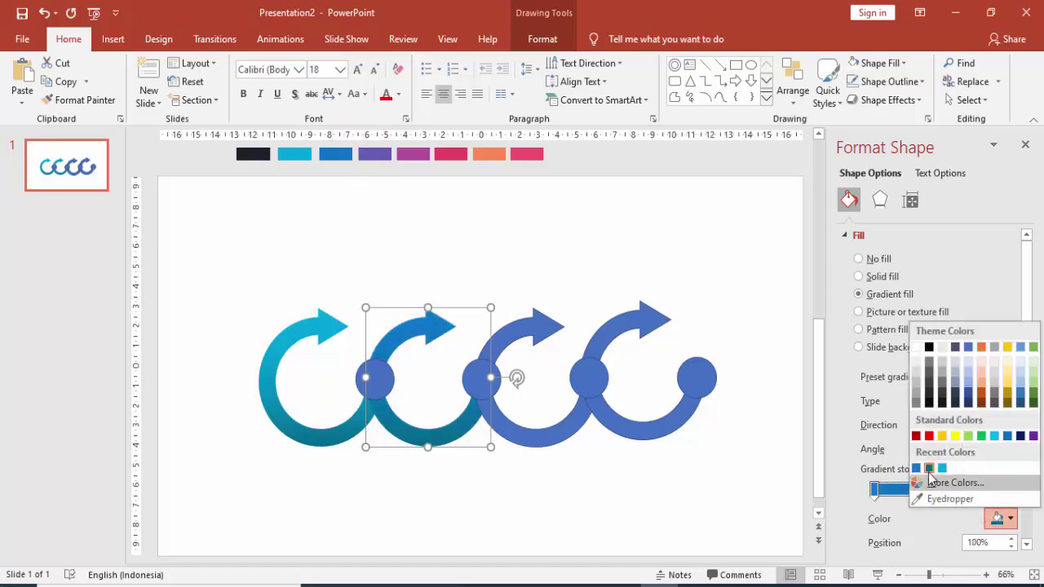
{"action": "left_click", "coordinate": [916, 469]}
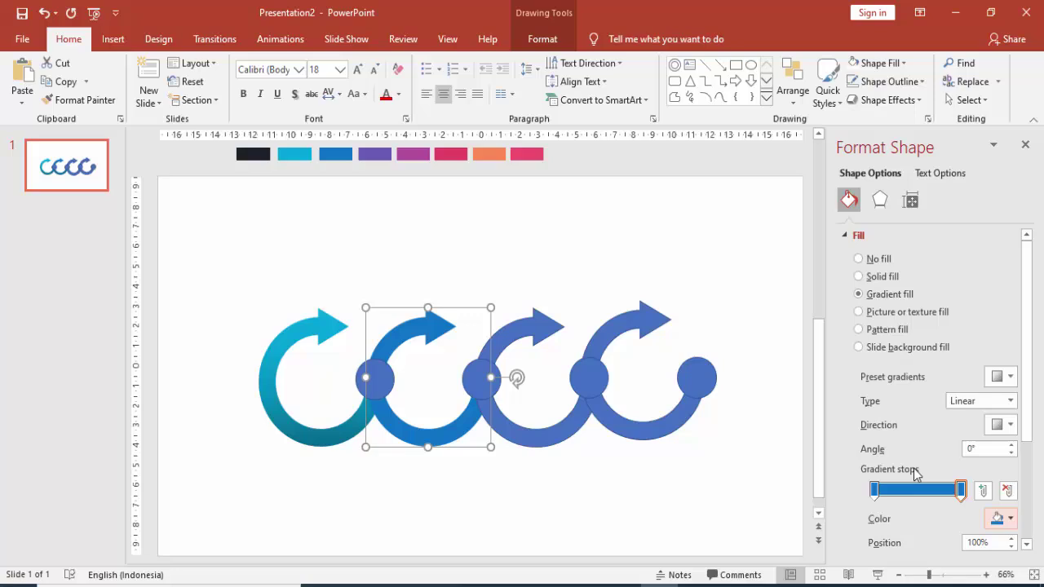
{"action": "left_click", "coordinate": [960, 492]}
{"action": "left_click", "coordinate": [994, 518]}
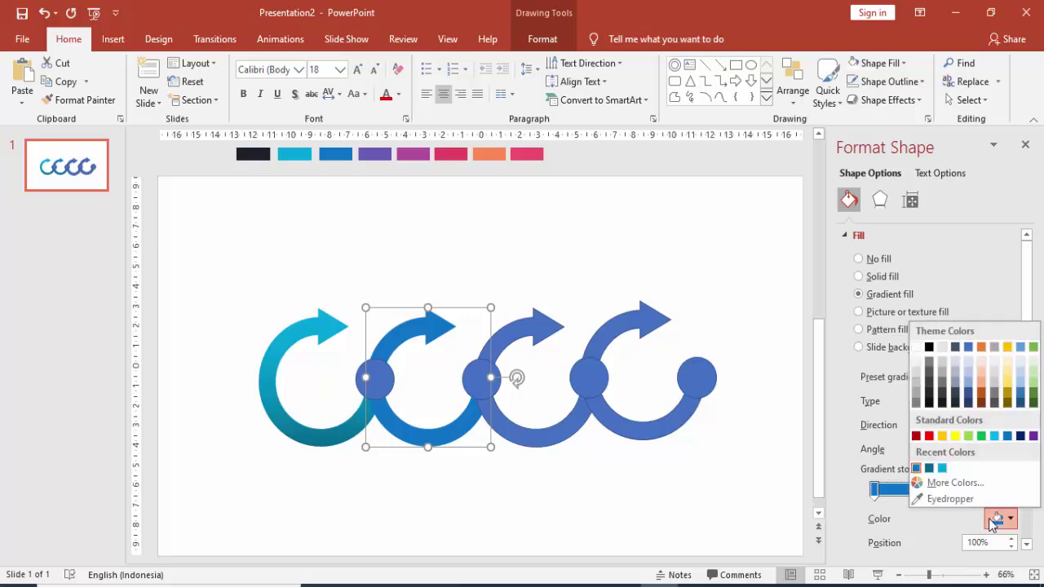
{"action": "left_click", "coordinate": [869, 456]}
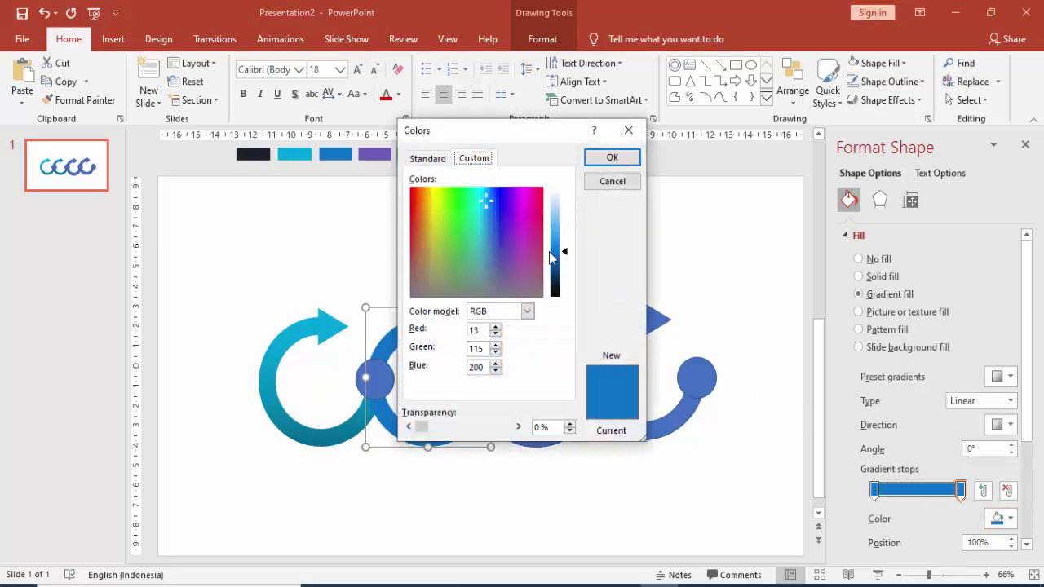
{"action": "left_click_drag", "start_coordinate": [565, 255], "coordinate": [567, 268]}
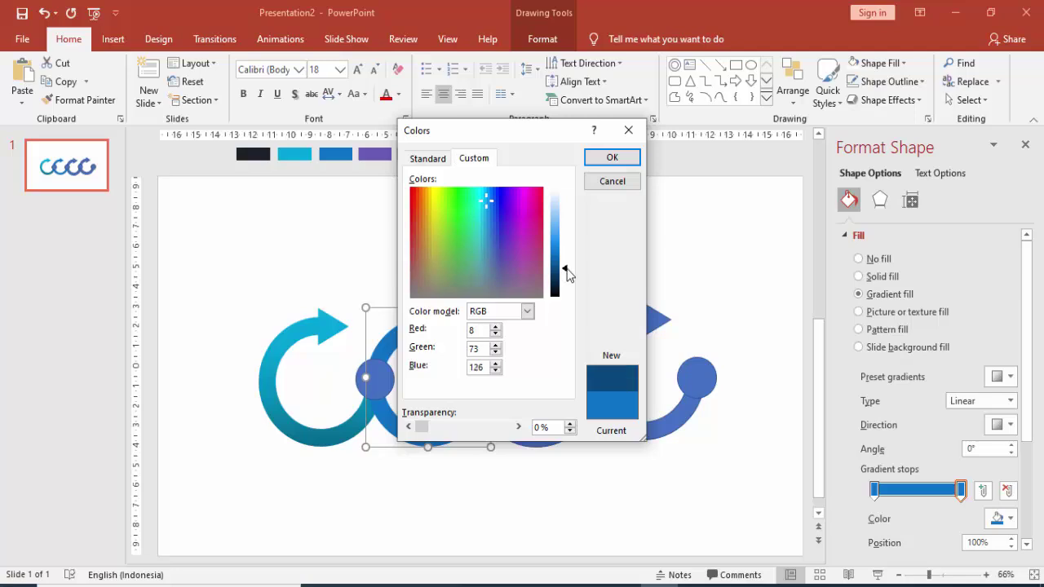
{"action": "left_click", "coordinate": [620, 160]}
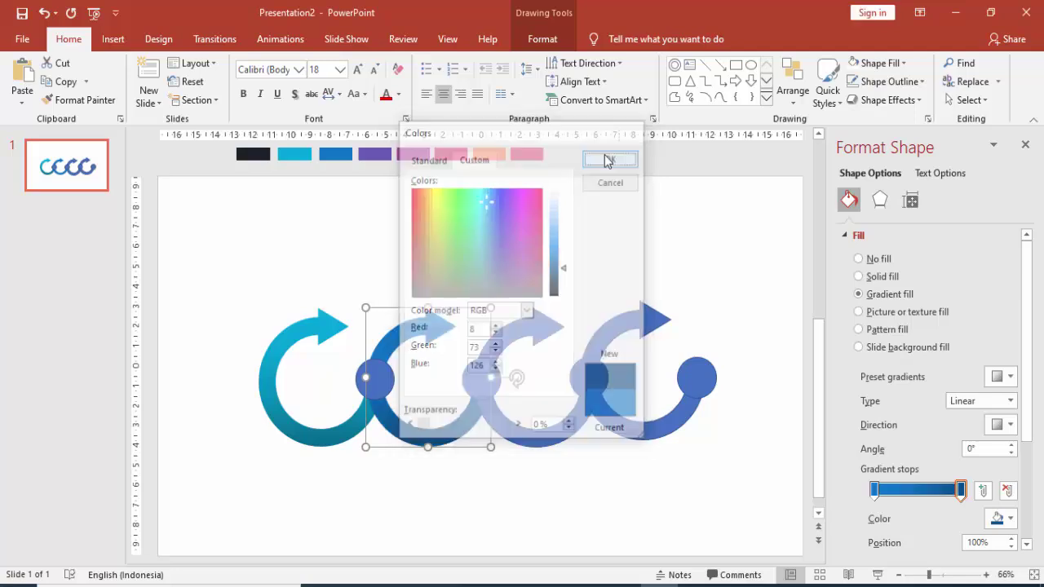
{"action": "left_click", "coordinate": [689, 261]}
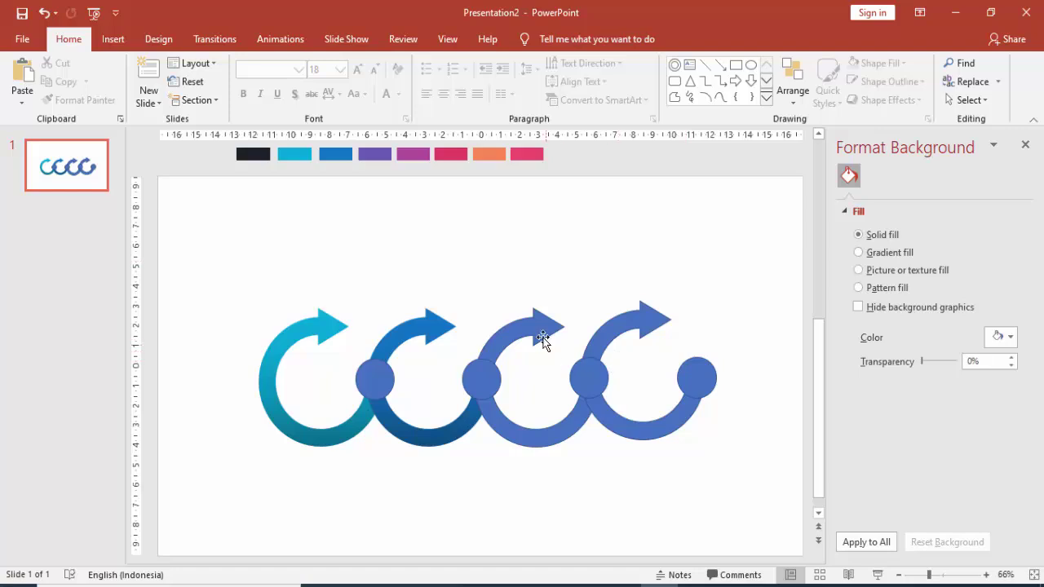
Give the third arrow a gradient fill with both stops set to the purple swatch.
{"action": "left_click", "coordinate": [538, 334]}
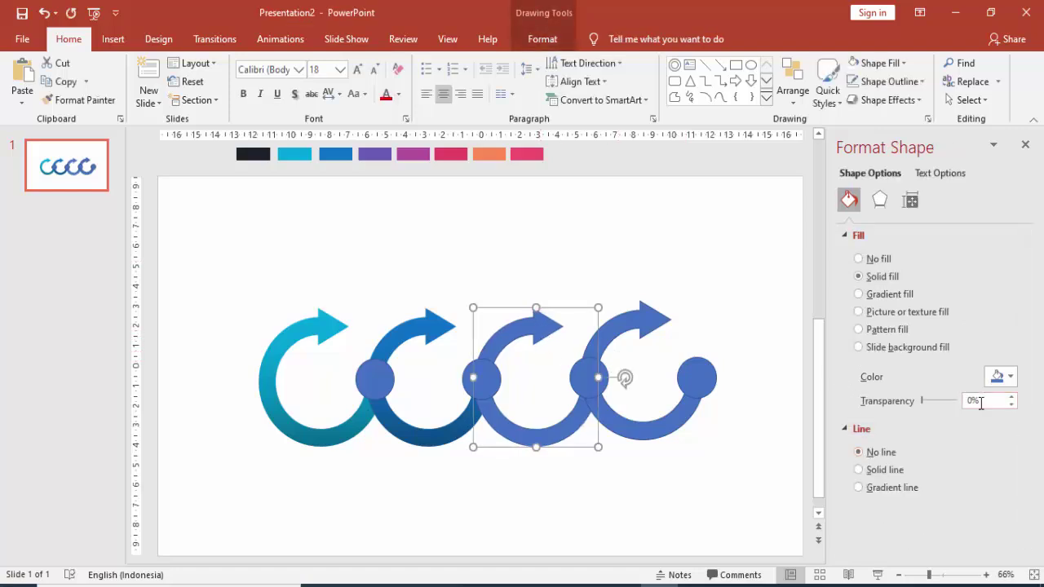
{"action": "left_click", "coordinate": [885, 295]}
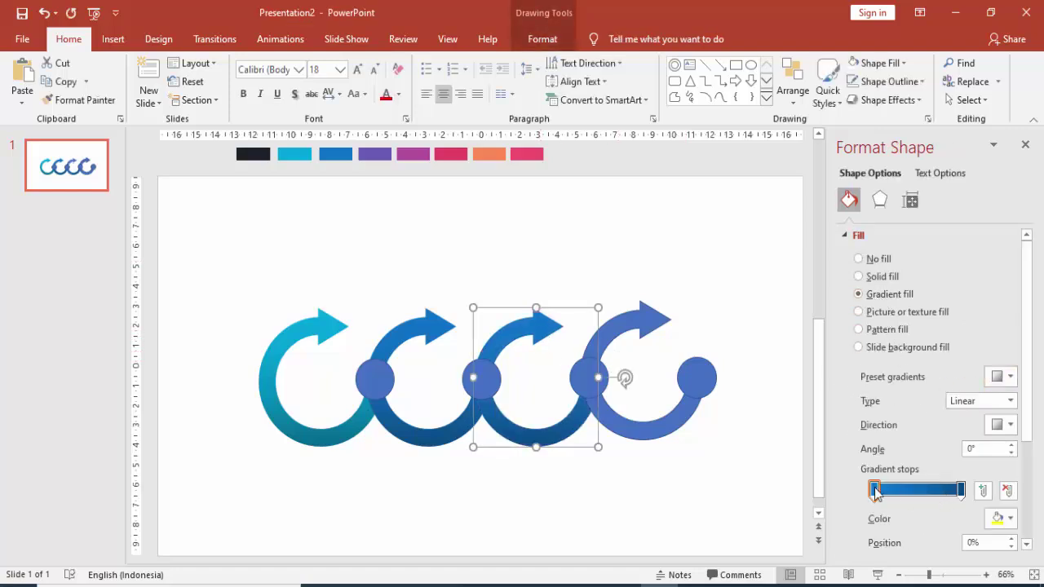
{"action": "left_click", "coordinate": [1001, 518]}
{"action": "left_click", "coordinate": [946, 499]}
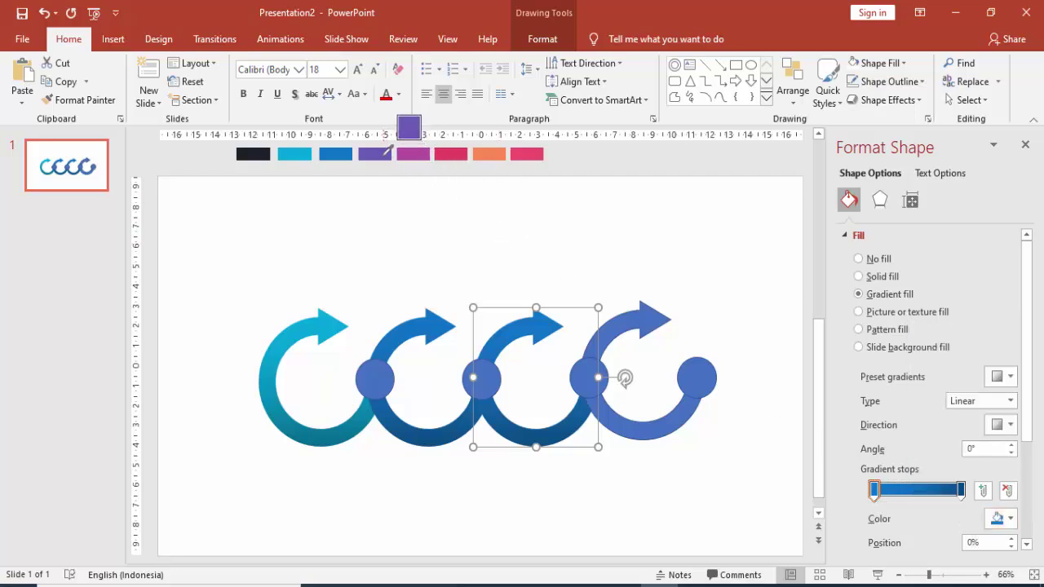
{"action": "left_click", "coordinate": [387, 153]}
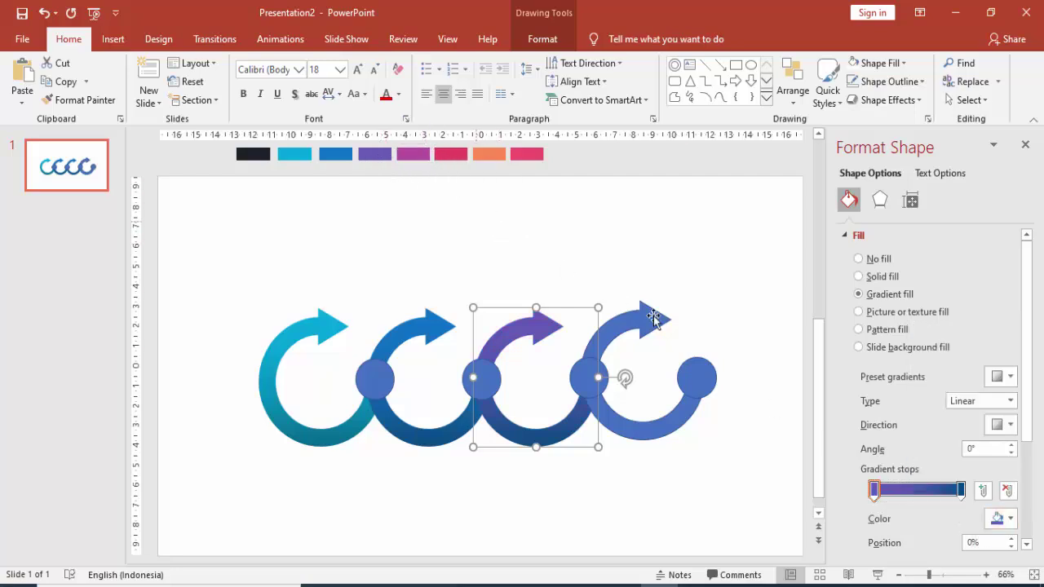
{"action": "left_click", "coordinate": [960, 489]}
{"action": "left_click", "coordinate": [1001, 519]}
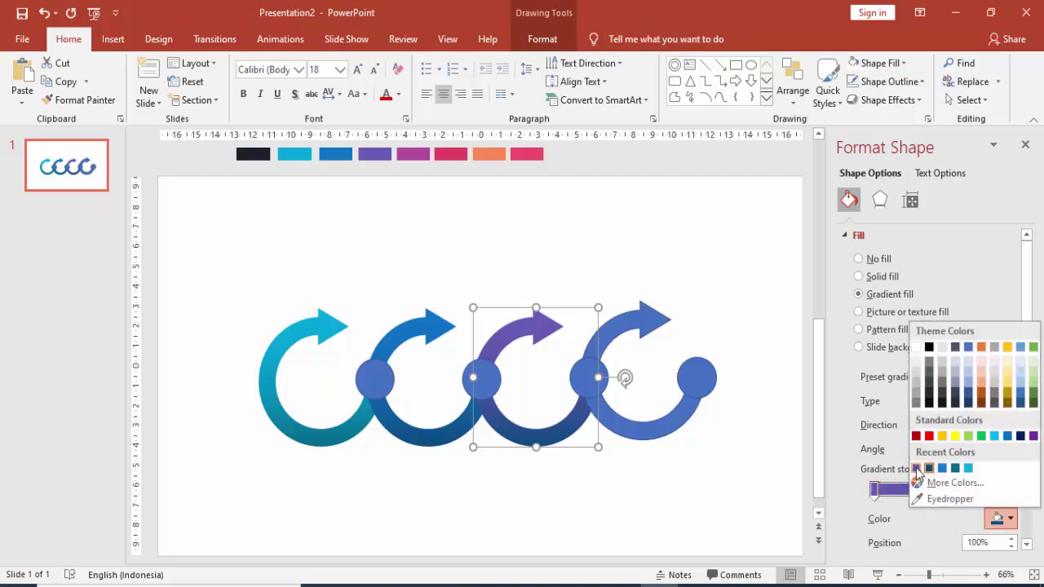
{"action": "left_click", "coordinate": [856, 461]}
Darken the right gradient stop to a deeper purple.
{"action": "left_click", "coordinate": [1001, 518]}
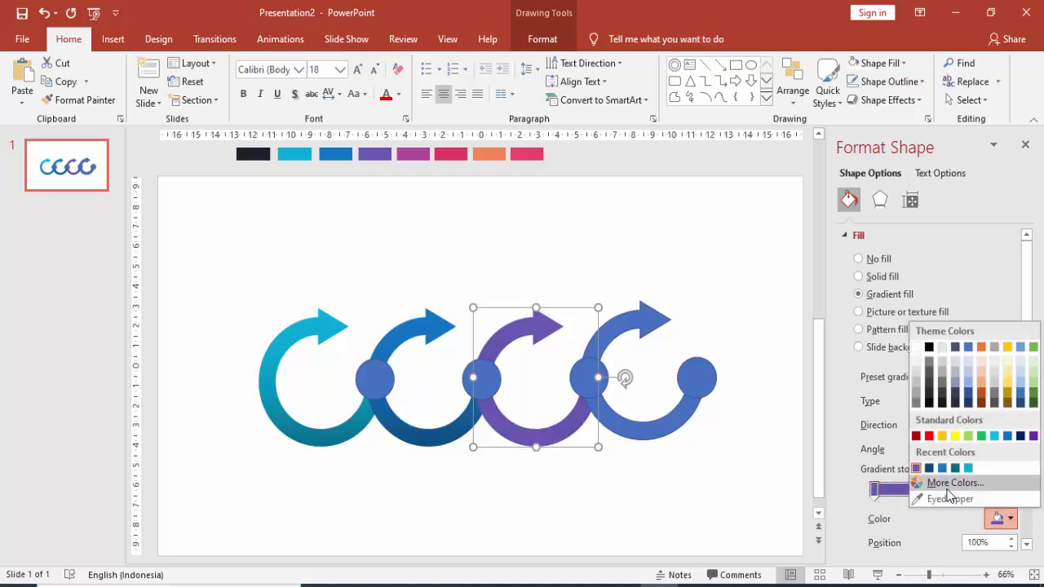
{"action": "left_click", "coordinate": [879, 450]}
{"action": "left_click_drag", "start_coordinate": [567, 245], "coordinate": [566, 263]}
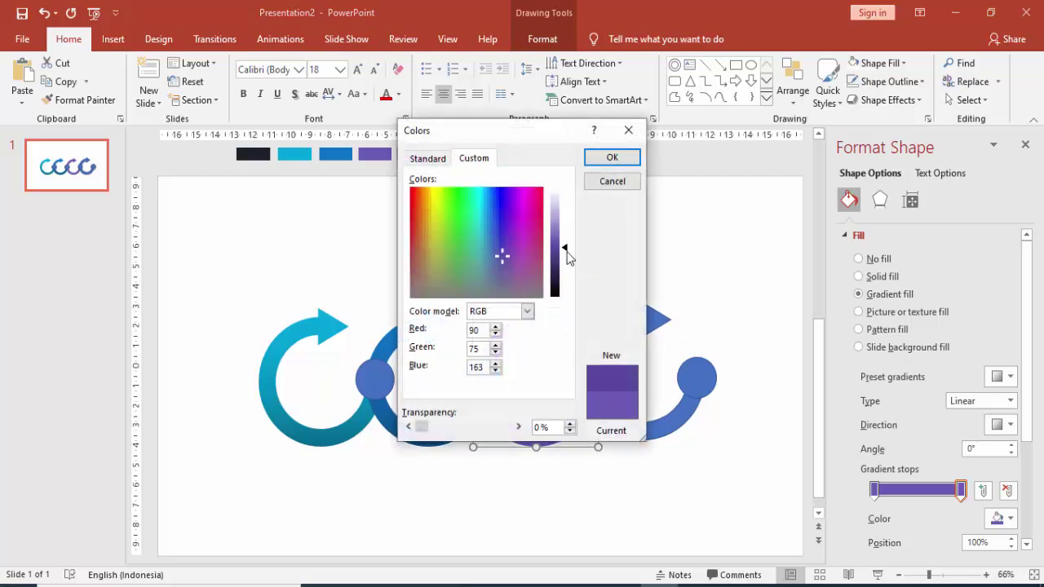
{"action": "left_click", "coordinate": [603, 160]}
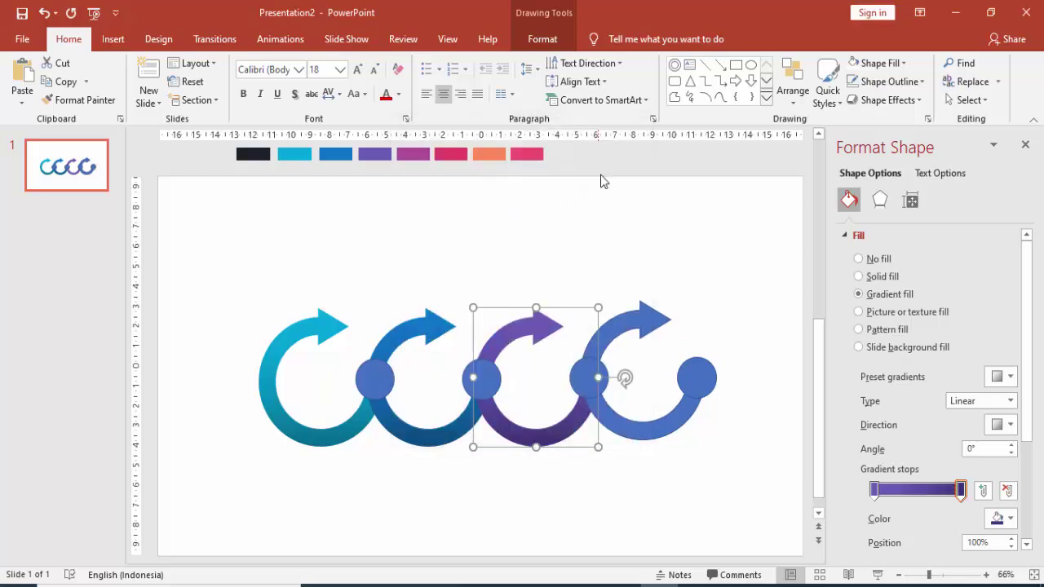
{"action": "left_click", "coordinate": [644, 310]}
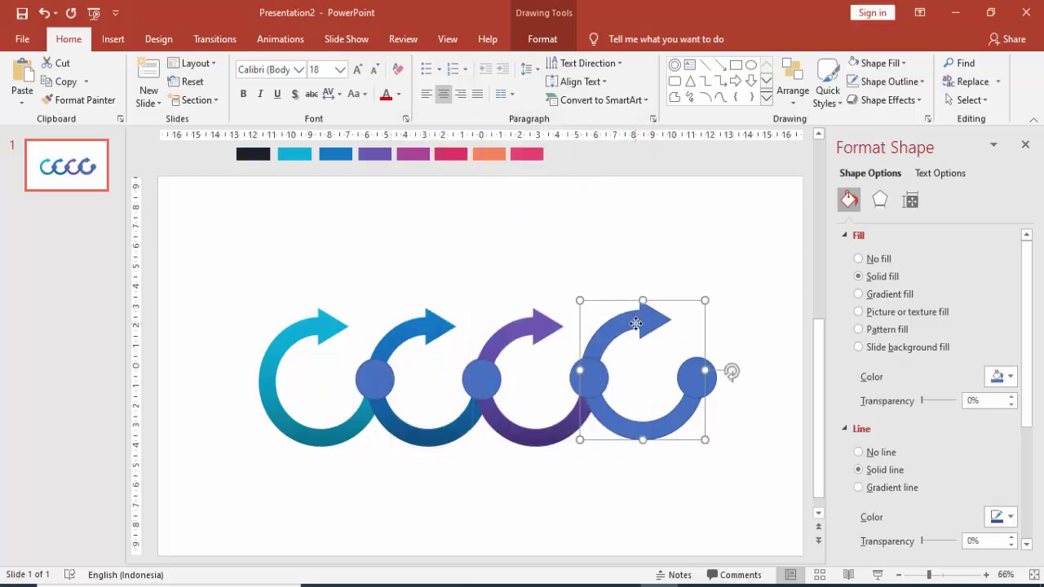
Remove the fourth arrow's outline and give it a gradient fill with a magenta left stop.
{"action": "left_click", "coordinate": [860, 455]}
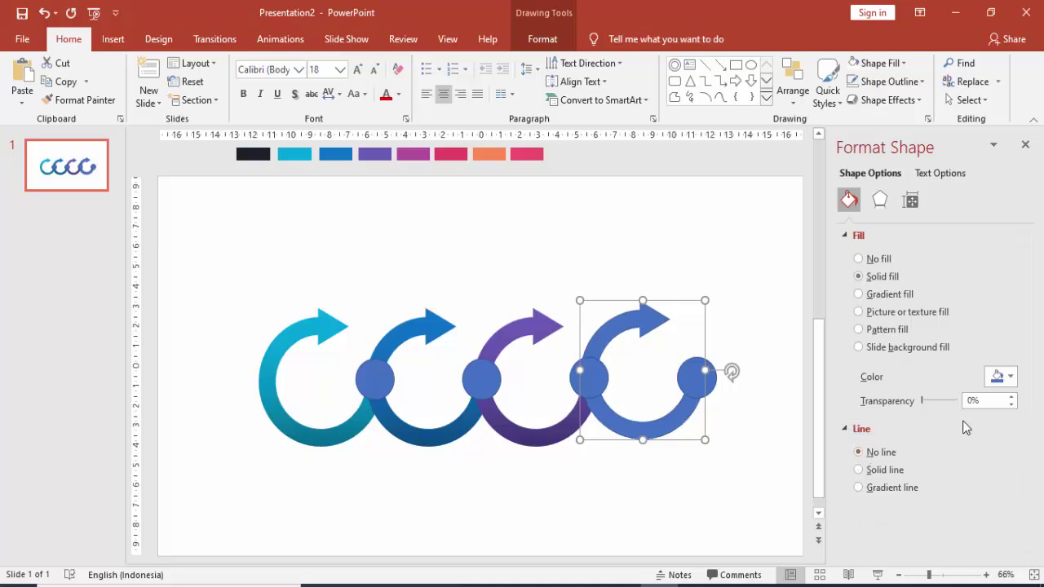
{"action": "left_click", "coordinate": [879, 295]}
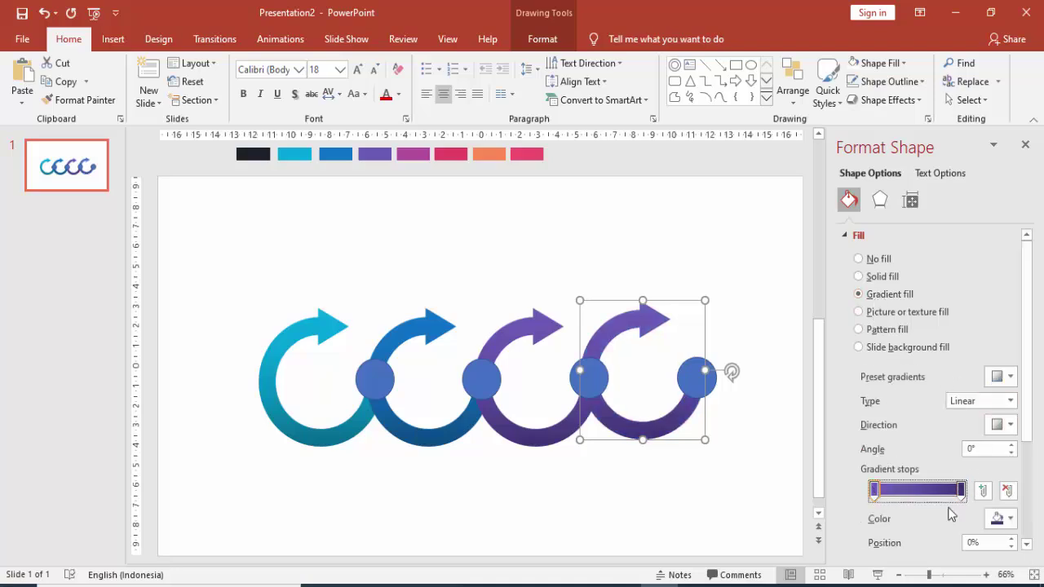
{"action": "left_click", "coordinate": [996, 519]}
{"action": "left_click", "coordinate": [884, 496]}
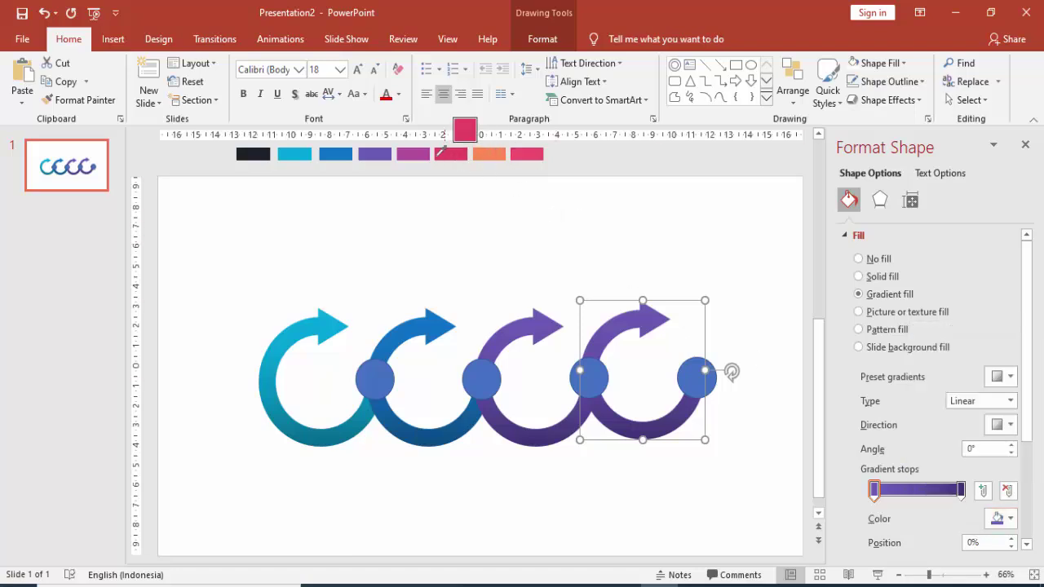
{"action": "left_click", "coordinate": [425, 151]}
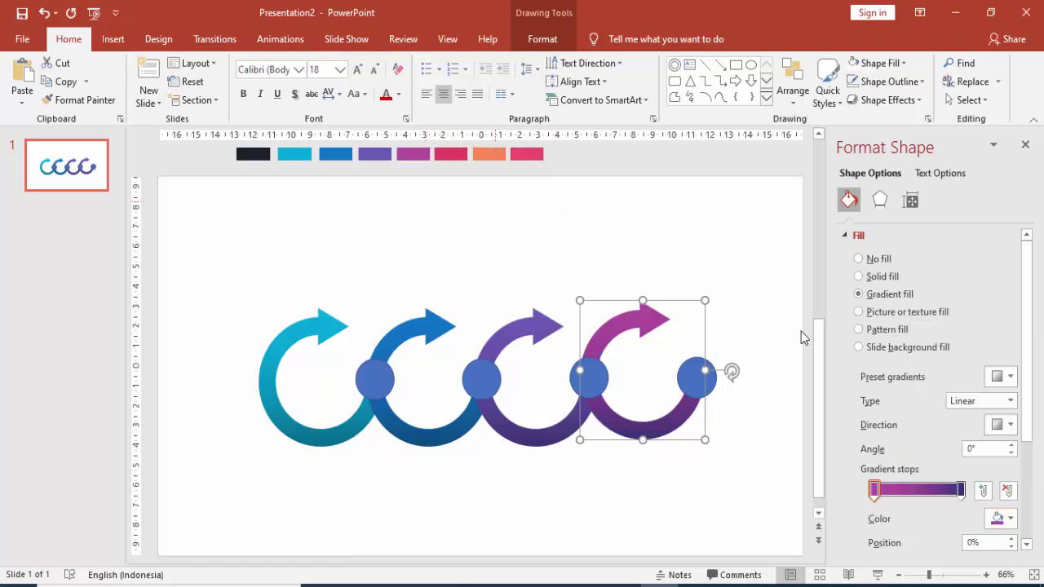
Make the right gradient stop magenta, then darken it to deep plum (RGB 111,47,94).
{"action": "left_click", "coordinate": [959, 491]}
{"action": "left_click", "coordinate": [1001, 518]}
{"action": "left_click", "coordinate": [915, 469]}
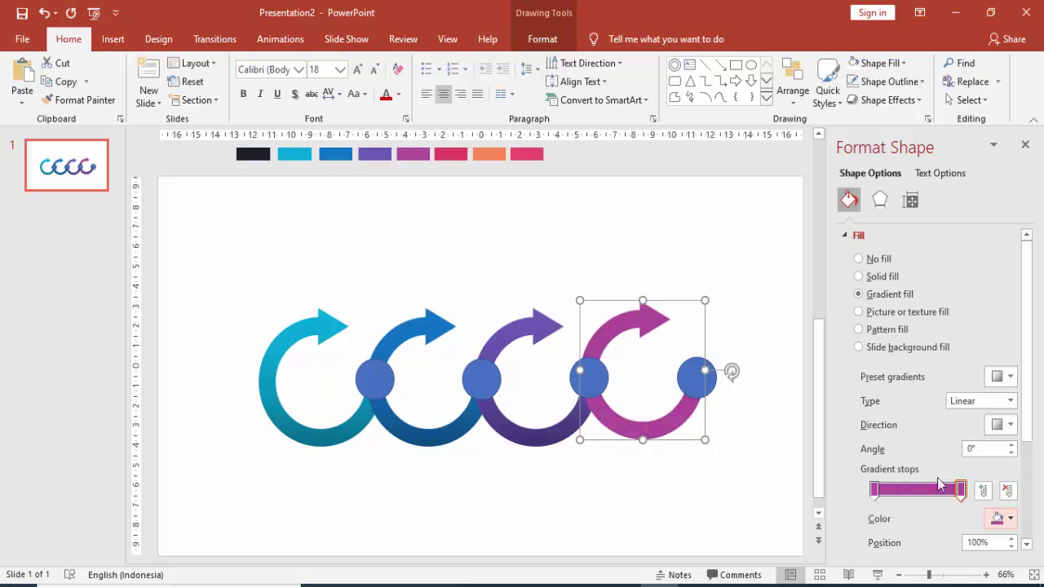
{"action": "left_click", "coordinate": [990, 522]}
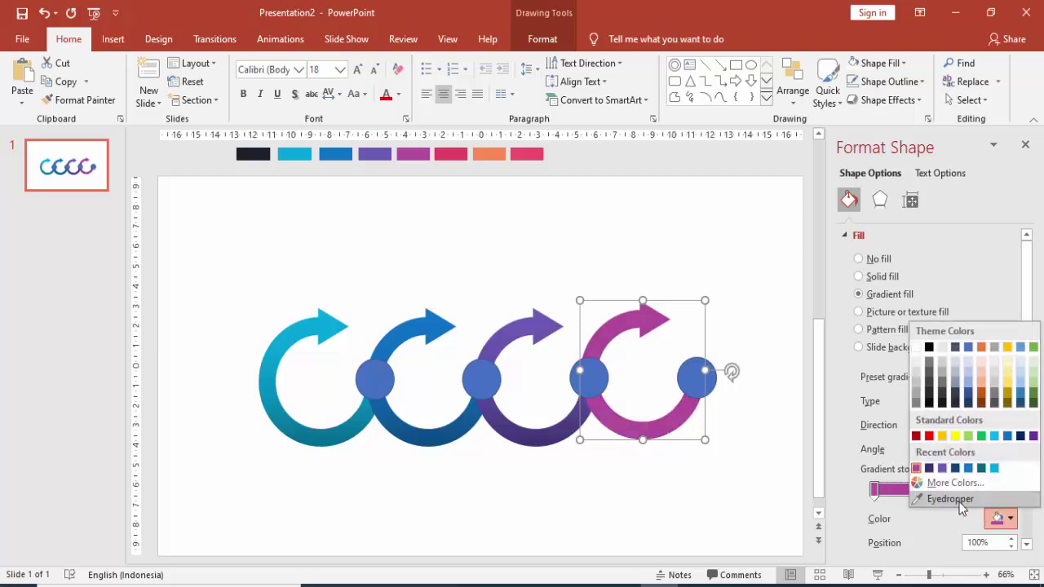
{"action": "left_click", "coordinate": [952, 485]}
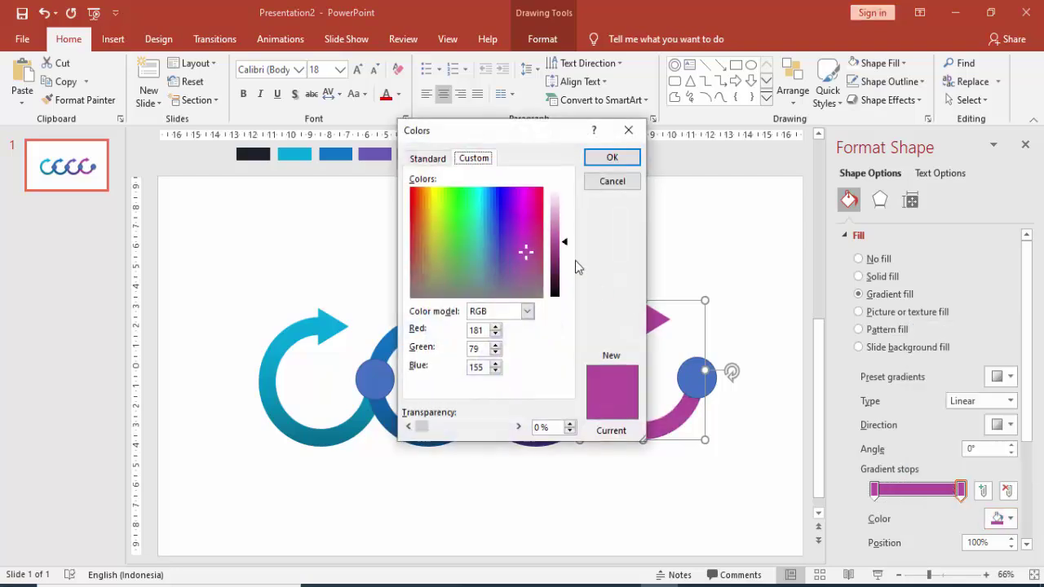
{"action": "left_click_drag", "start_coordinate": [566, 253], "coordinate": [568, 274]}
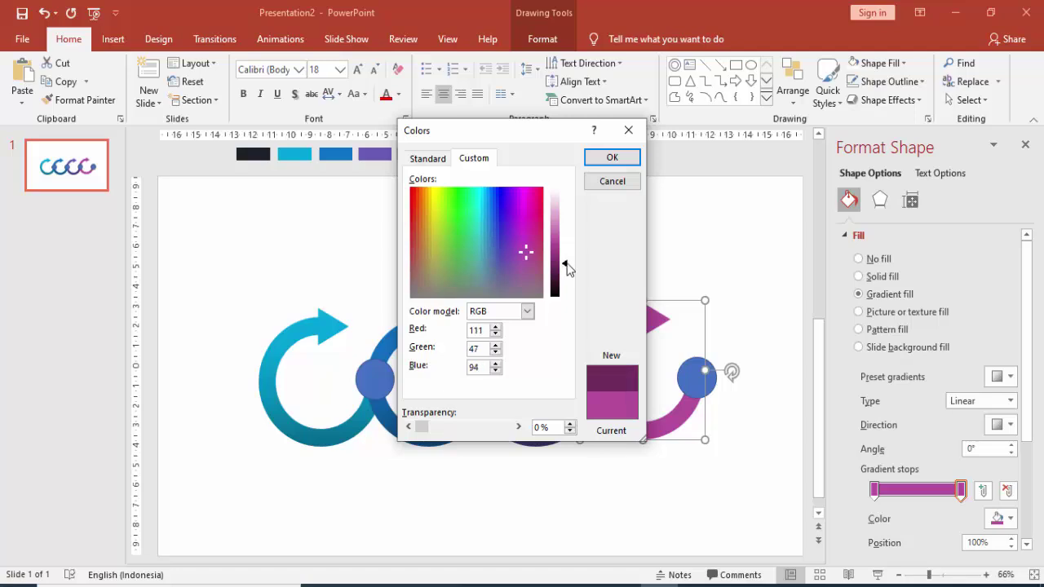
{"action": "left_click", "coordinate": [611, 157]}
{"action": "left_click", "coordinate": [705, 233]}
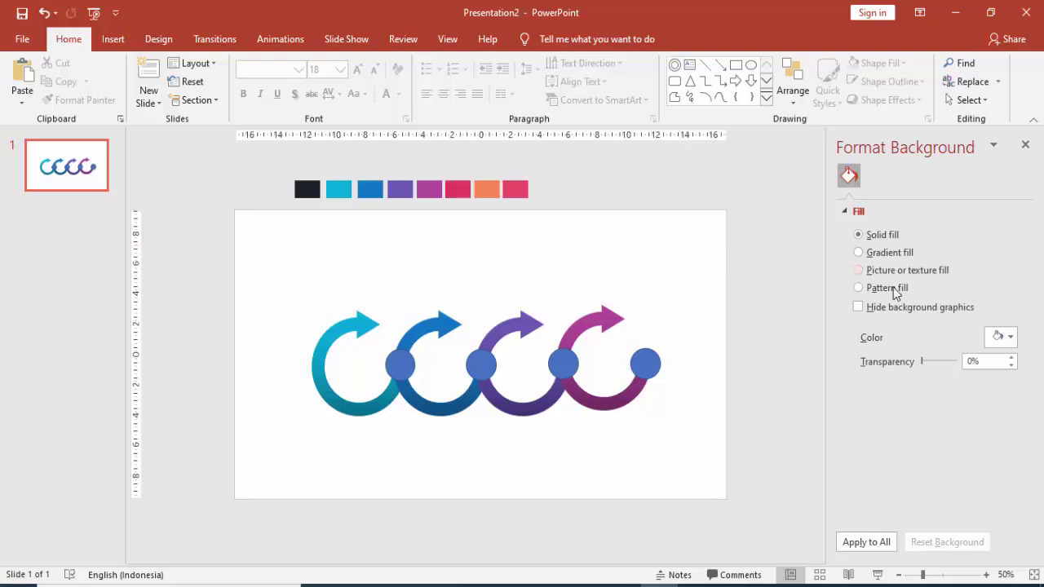
Eyedrop the dark navy swatch above the slide as the solid background colour.
{"action": "left_click", "coordinate": [1001, 337]}
{"action": "left_click", "coordinate": [939, 548]}
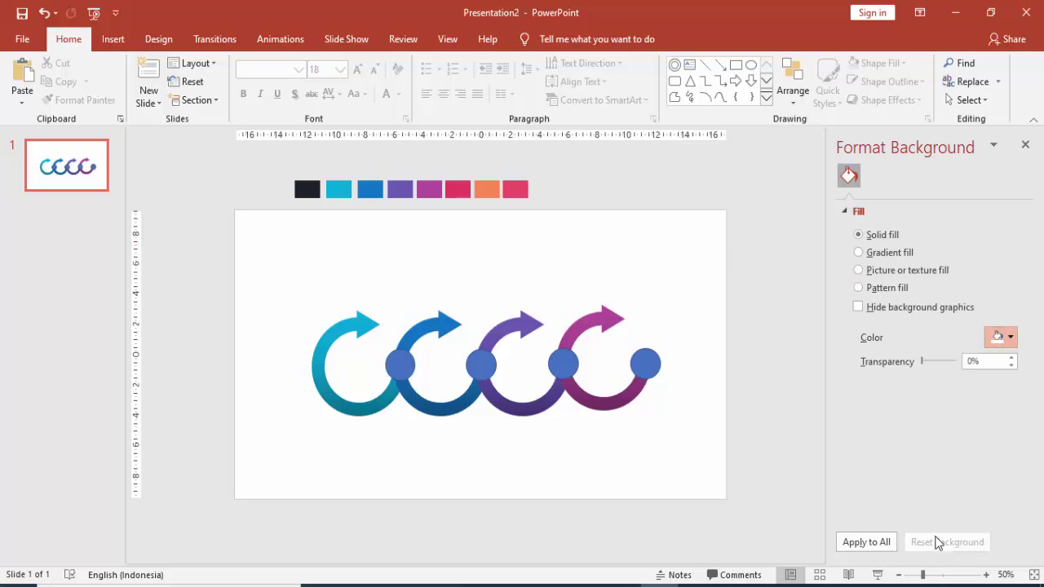
{"action": "left_click", "coordinate": [308, 188]}
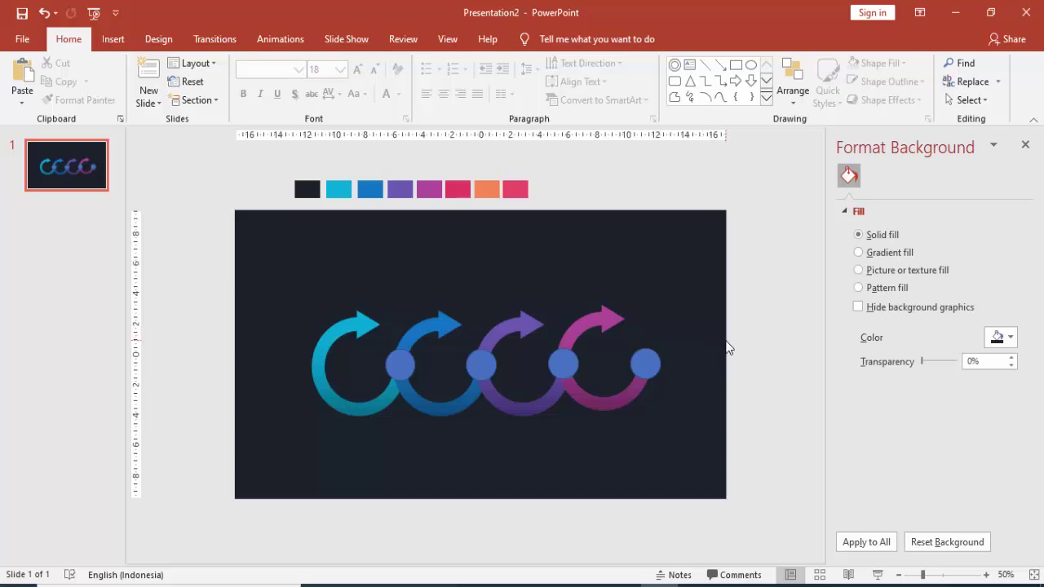
{"action": "left_click", "coordinate": [400, 365]}
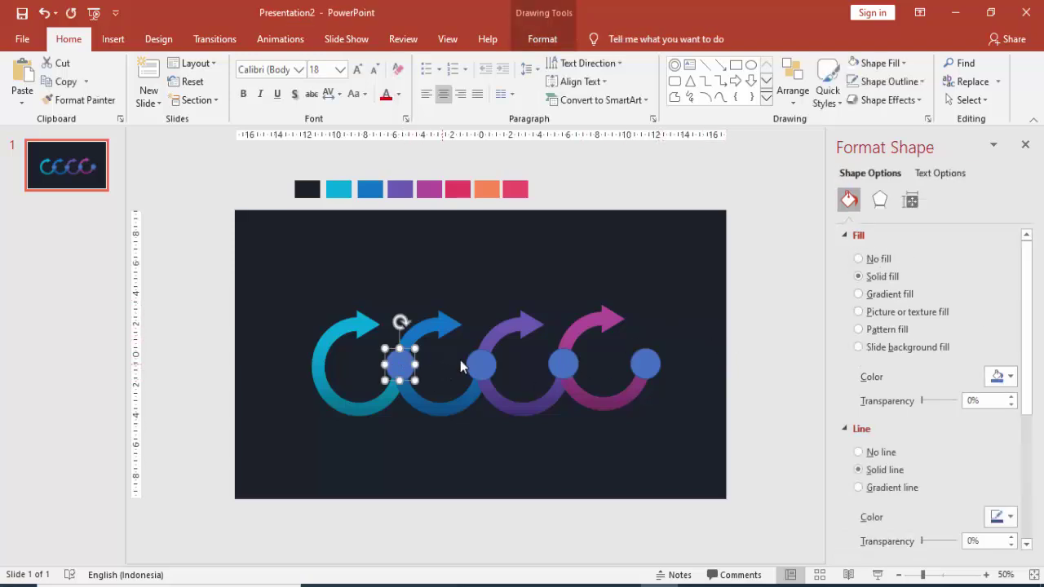
Give the first junction circle a white fill and a 2 pt teal outline.
{"action": "scroll", "coordinate": [419, 385], "scroll_direction": "up", "scroll_amount": 2}
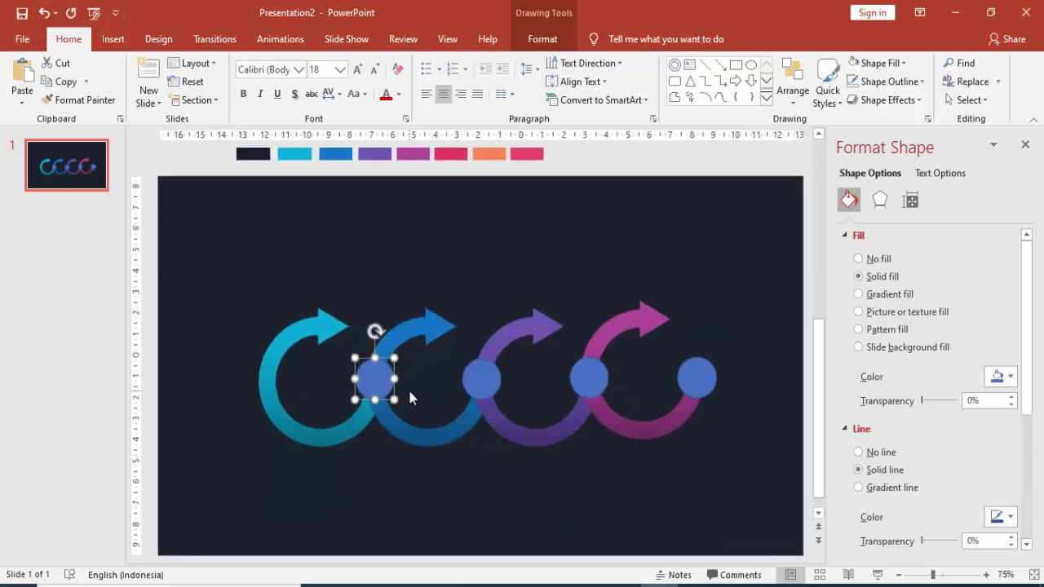
{"action": "scroll", "coordinate": [409, 392], "scroll_direction": "up", "scroll_amount": 1}
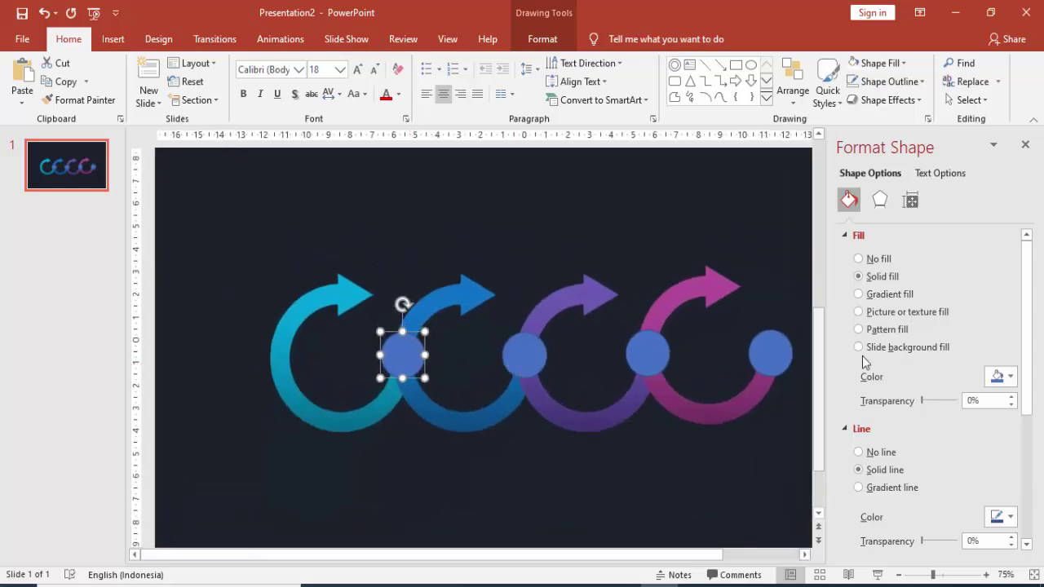
{"action": "left_click", "coordinate": [1009, 377]}
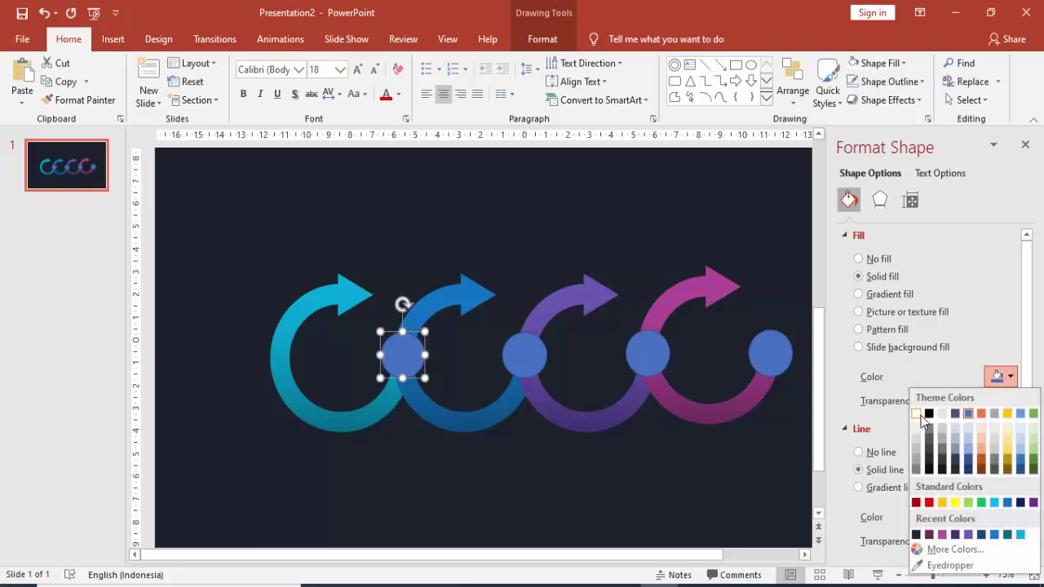
{"action": "left_click", "coordinate": [916, 413]}
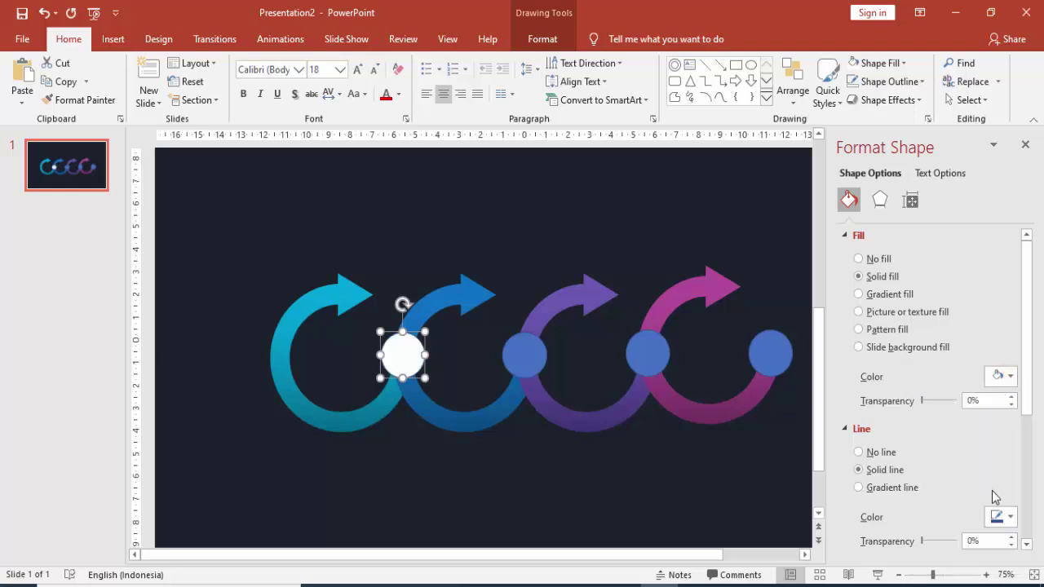
{"action": "scroll", "coordinate": [1031, 397], "scroll_direction": "down", "scroll_amount": 3}
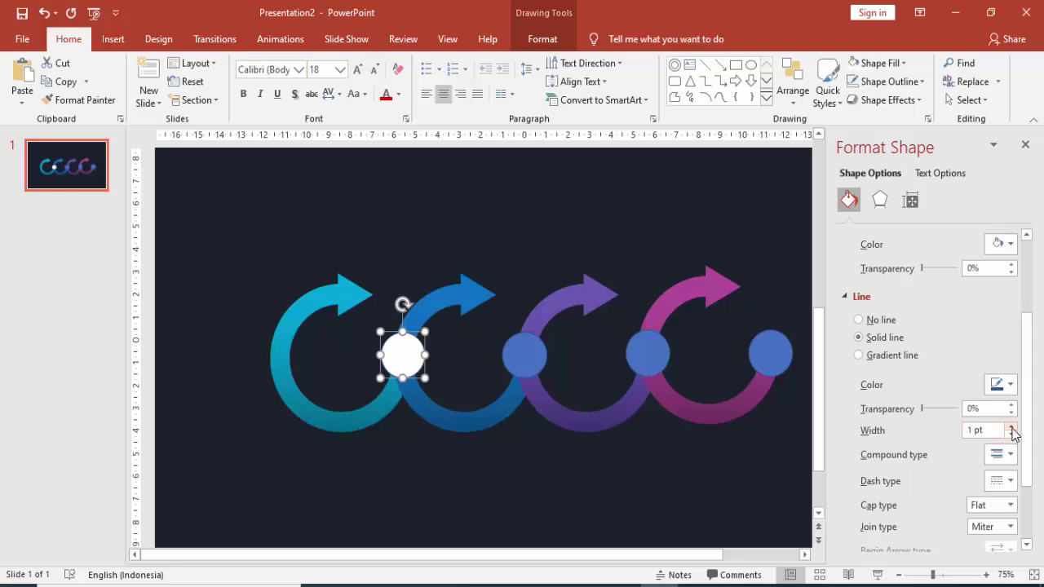
{"action": "left_click", "coordinate": [1011, 426]}
{"action": "left_click", "coordinate": [1011, 426]}
{"action": "left_click", "coordinate": [1006, 384]}
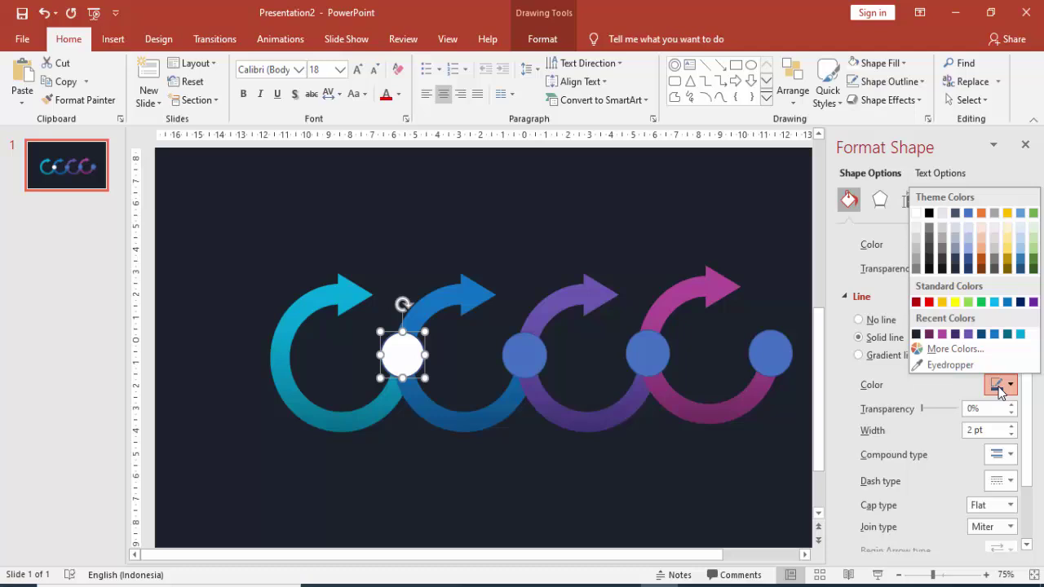
{"action": "left_click", "coordinate": [1019, 335]}
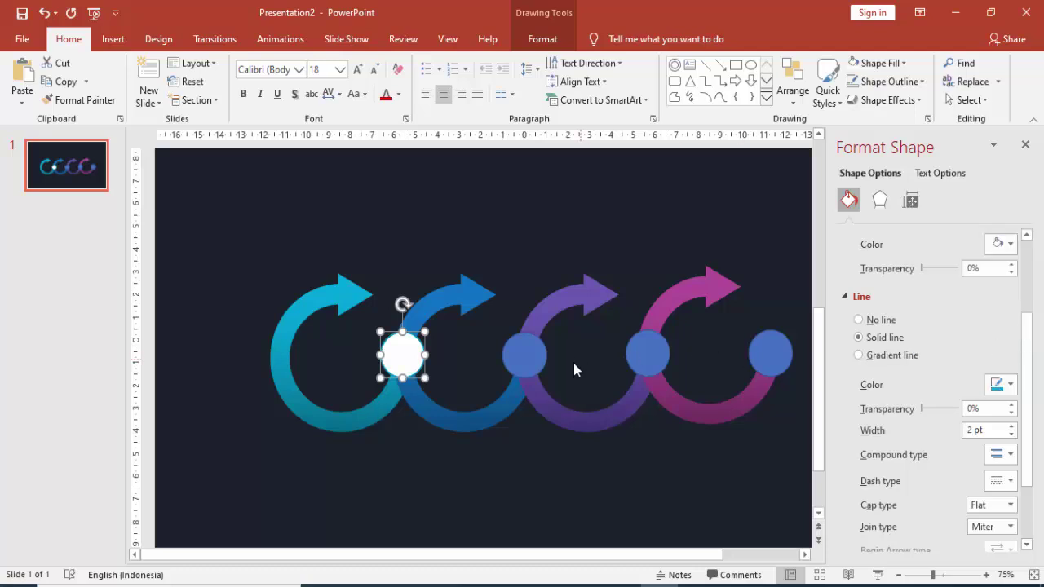
{"action": "left_click", "coordinate": [548, 357]}
Give the second circle a white fill and a 2 pt blue outline.
{"action": "left_click", "coordinate": [1003, 244]}
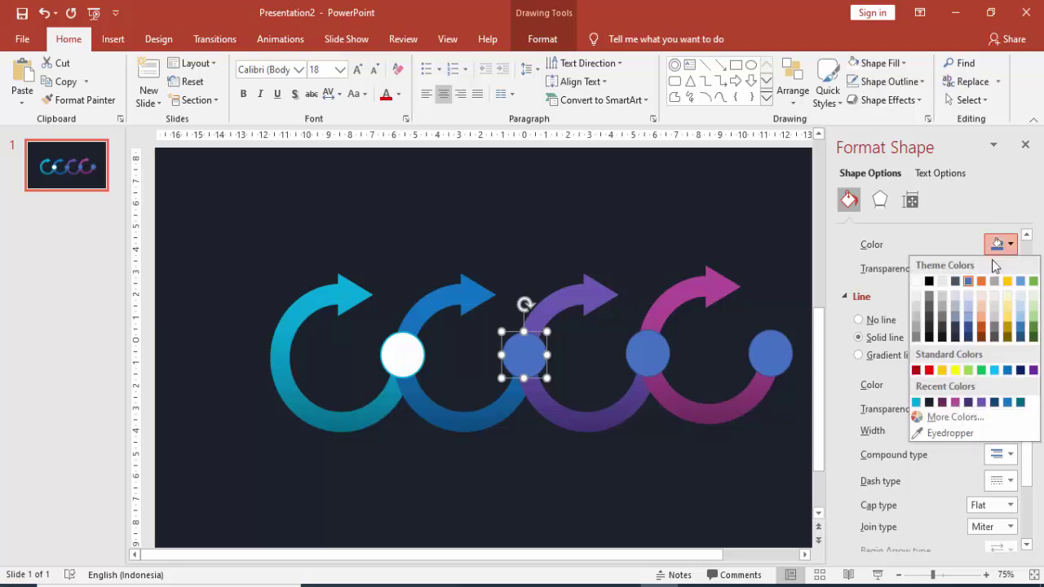
{"action": "left_click", "coordinate": [917, 280]}
{"action": "left_click_drag", "start_coordinate": [995, 431], "coordinate": [945, 432]}
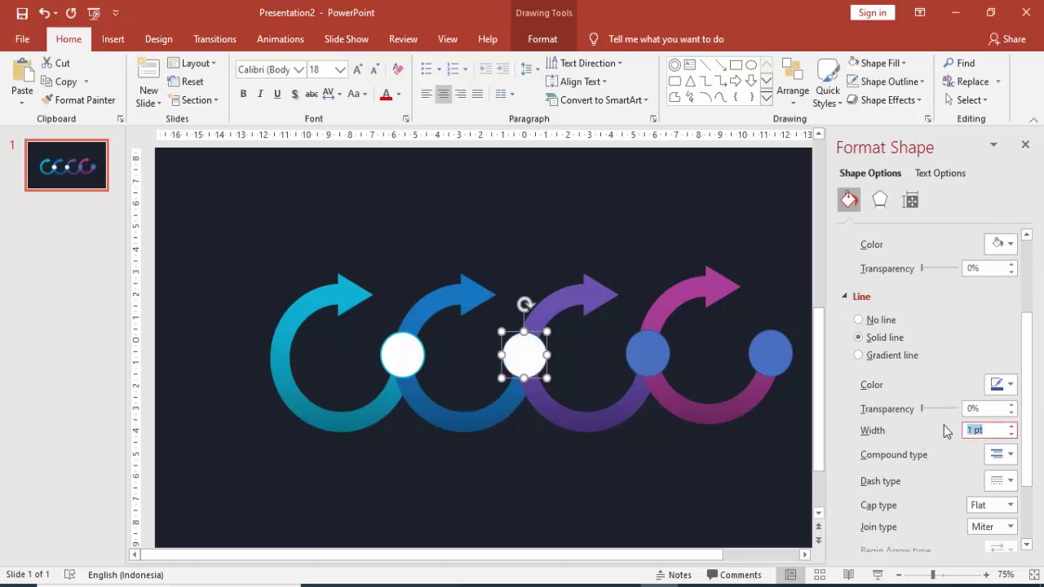
{"action": "type", "text": "2"}
{"action": "key", "text": "Tab"}
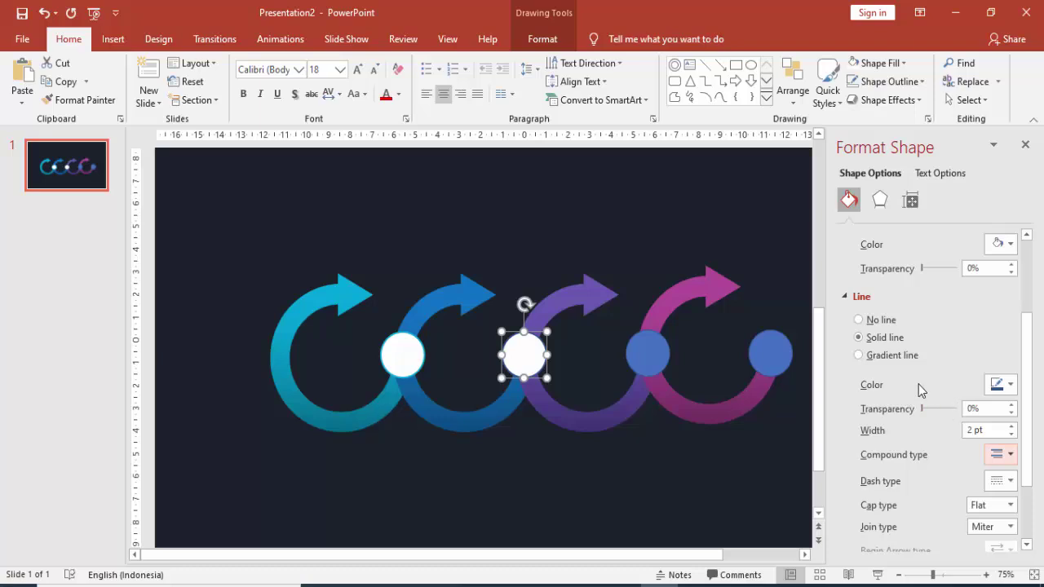
{"action": "left_click", "coordinate": [1006, 387]}
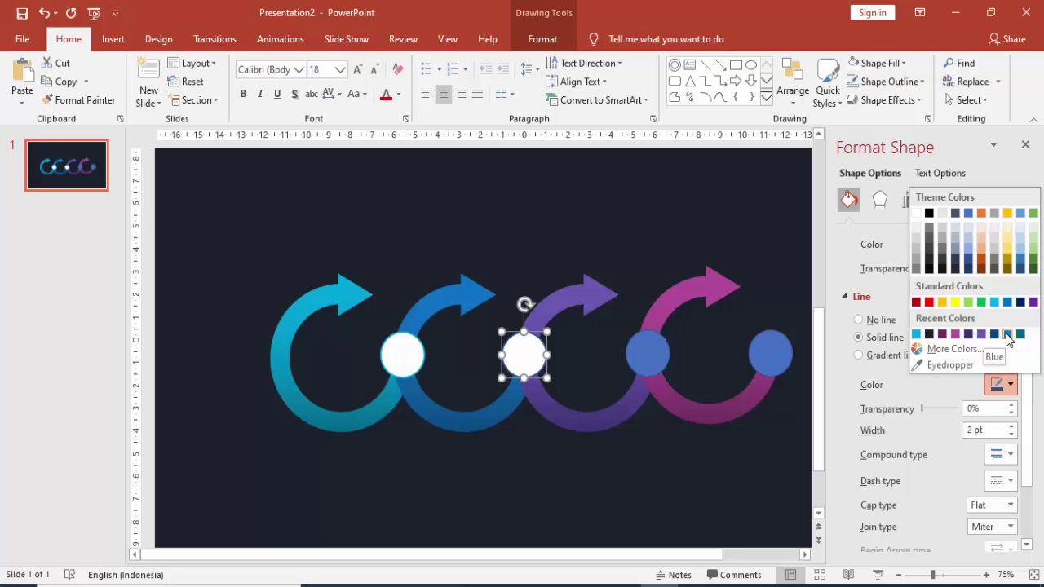
{"action": "left_click", "coordinate": [1006, 335]}
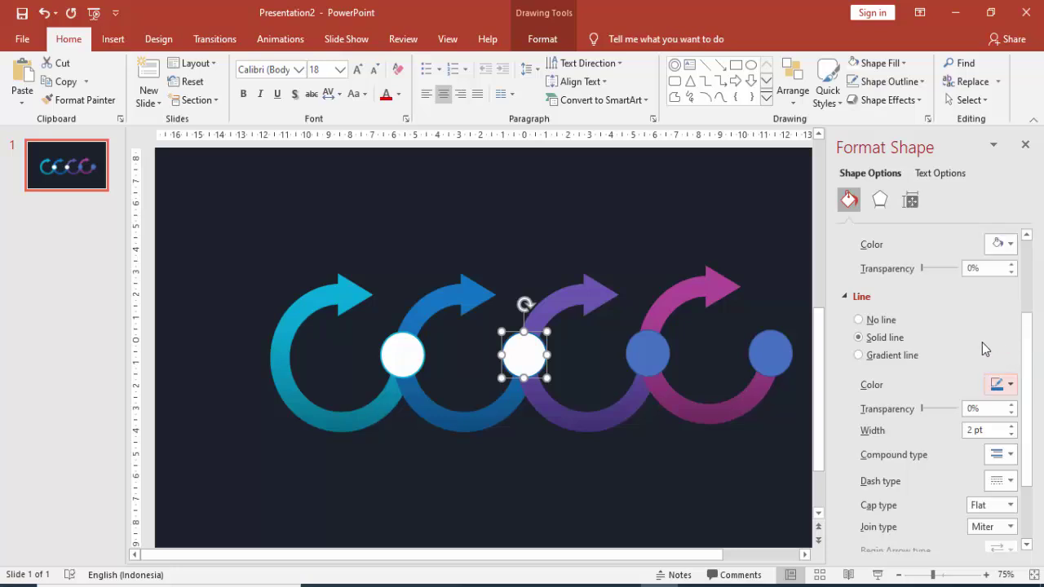
Give the third circle a white fill and a 2 pt purple outline.
{"action": "left_click", "coordinate": [655, 354]}
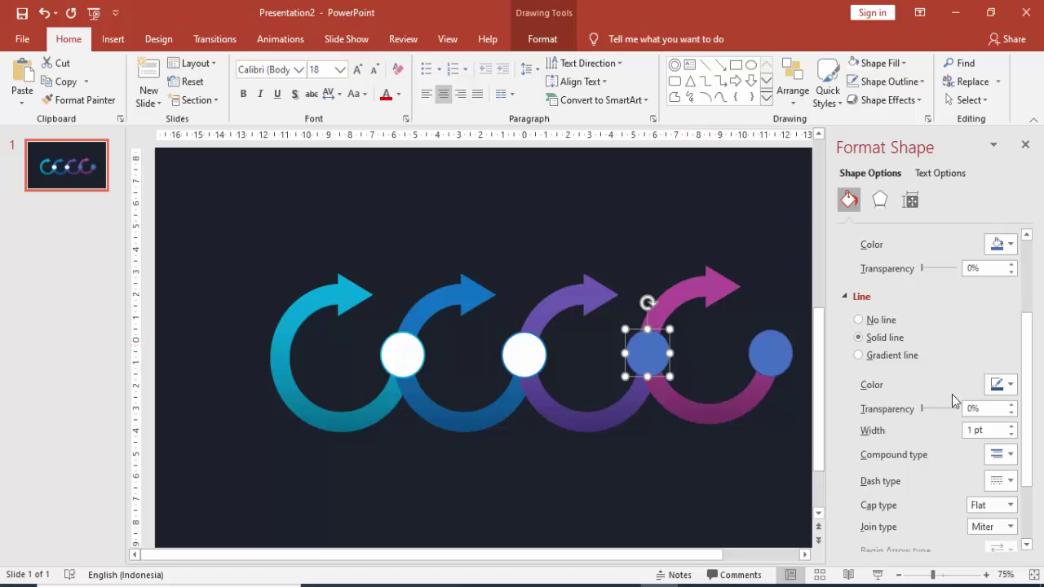
{"action": "left_click", "coordinate": [1001, 244]}
{"action": "left_click", "coordinate": [916, 282]}
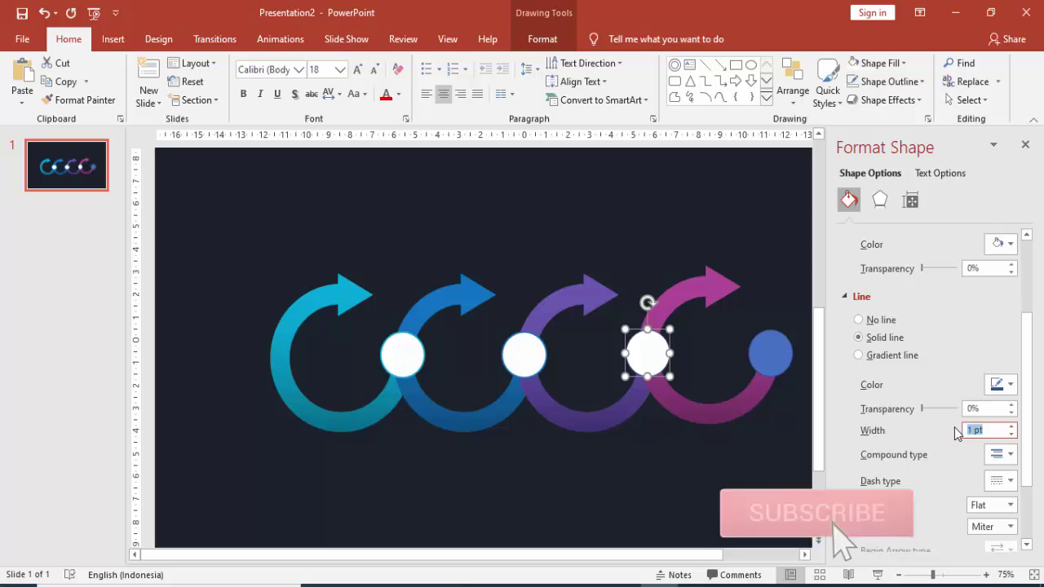
{"action": "type", "text": "2"}
{"action": "key", "text": "Return"}
{"action": "left_click", "coordinate": [1010, 386]}
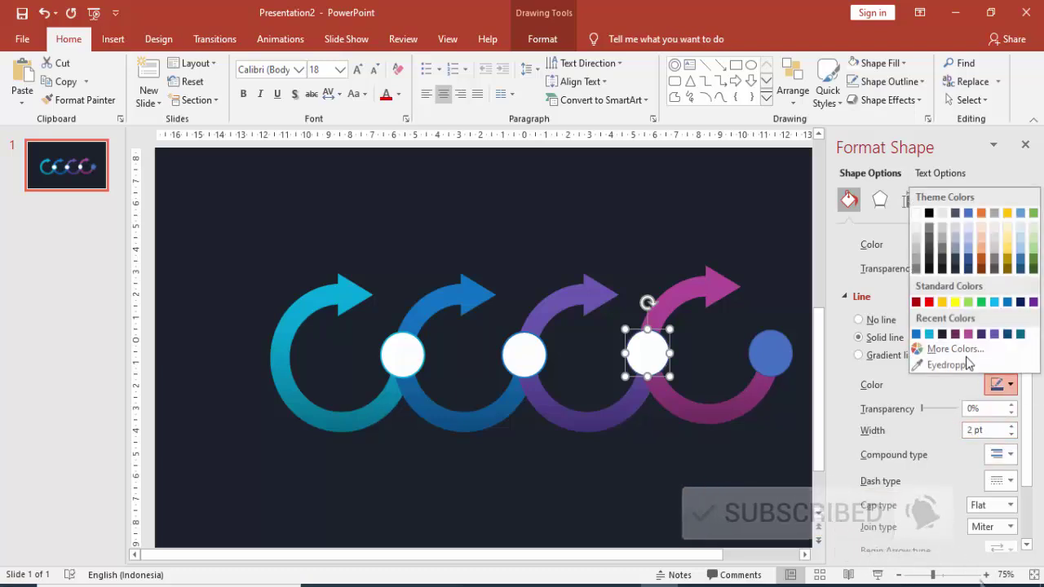
{"action": "left_click", "coordinate": [964, 335]}
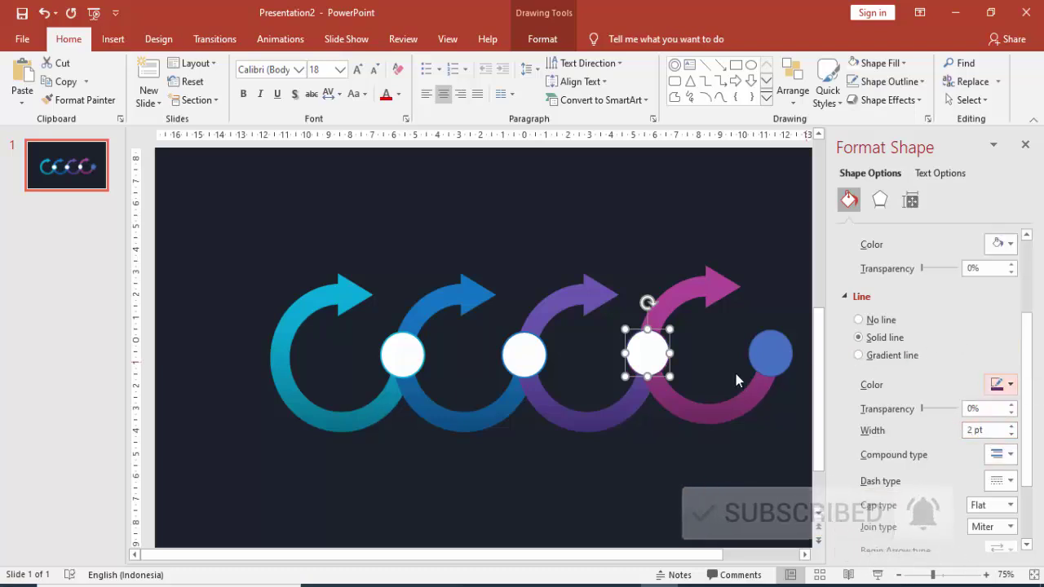
{"action": "left_click", "coordinate": [1009, 388]}
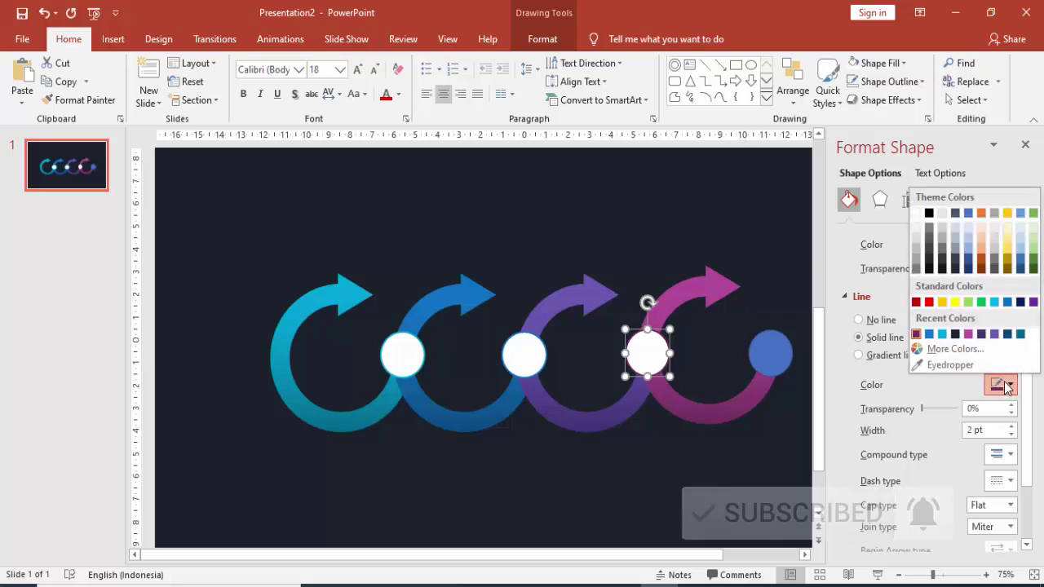
{"action": "left_click", "coordinate": [989, 335]}
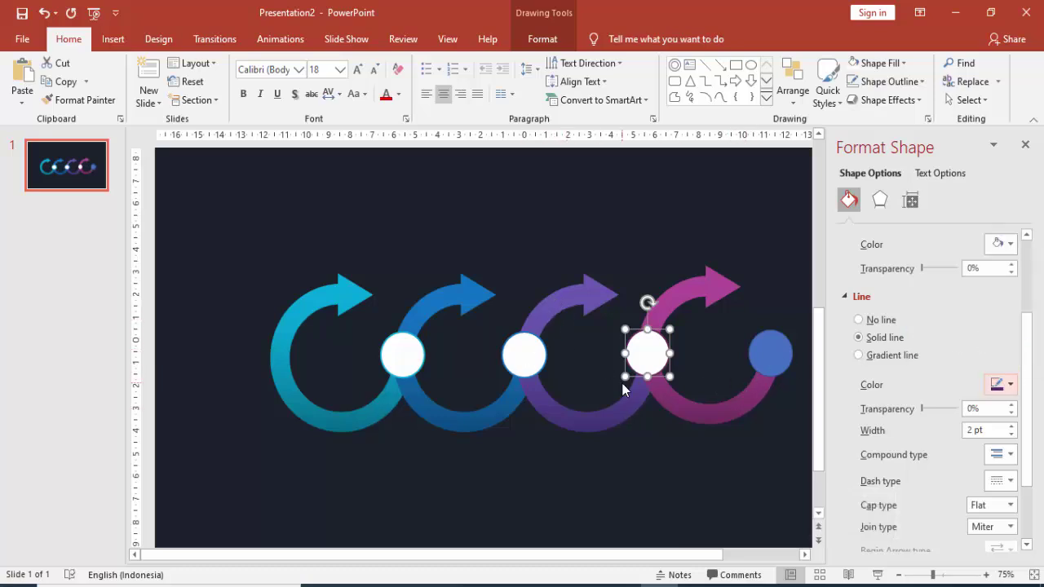
Give the last circle a white fill and a magenta outline.
{"action": "left_click", "coordinate": [781, 359]}
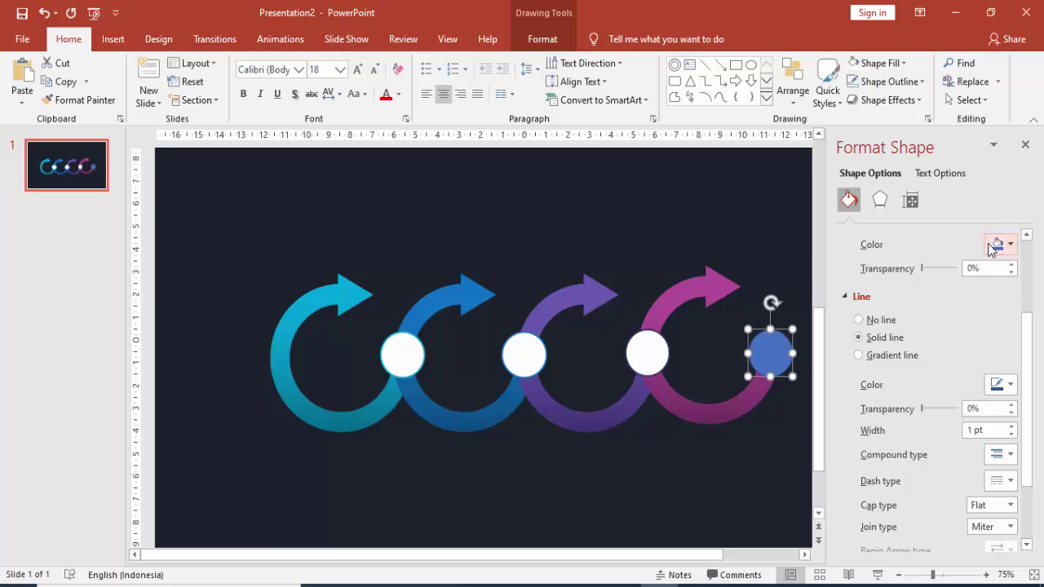
{"action": "left_click", "coordinate": [991, 247]}
{"action": "left_click", "coordinate": [915, 283]}
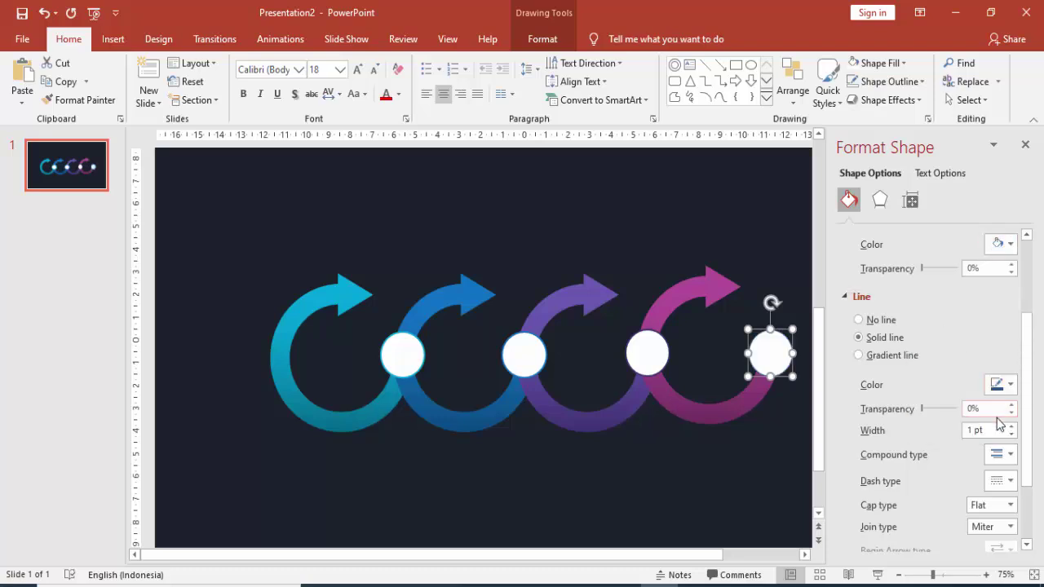
{"action": "left_click", "coordinate": [1004, 387]}
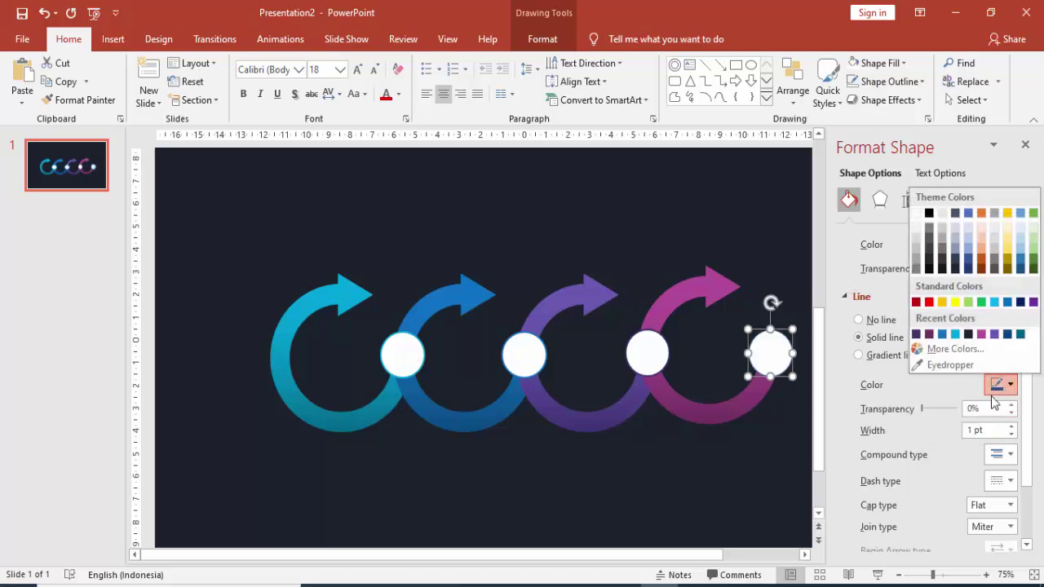
{"action": "left_click", "coordinate": [986, 337]}
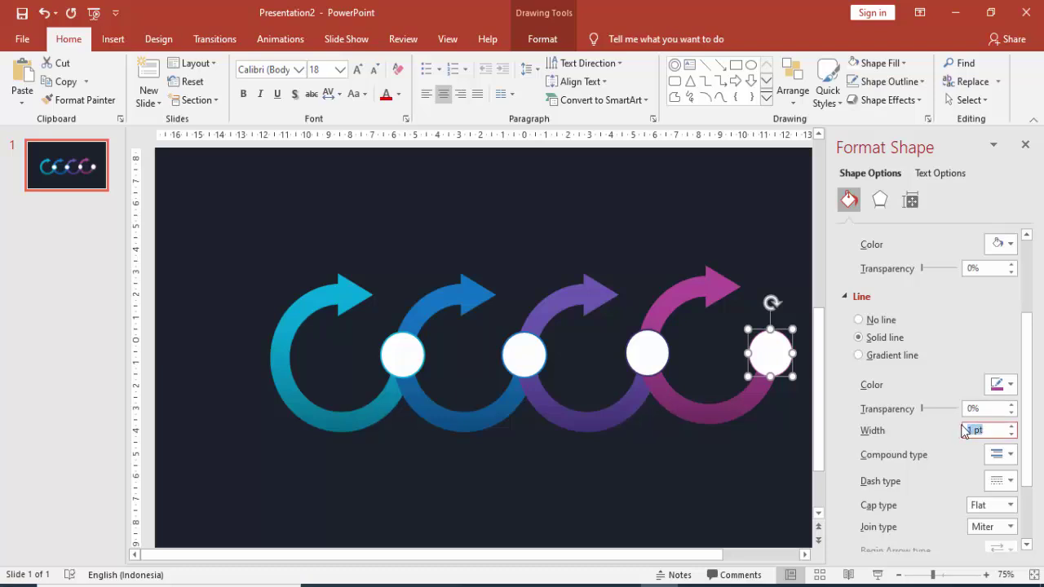
{"action": "left_click", "coordinate": [788, 431]}
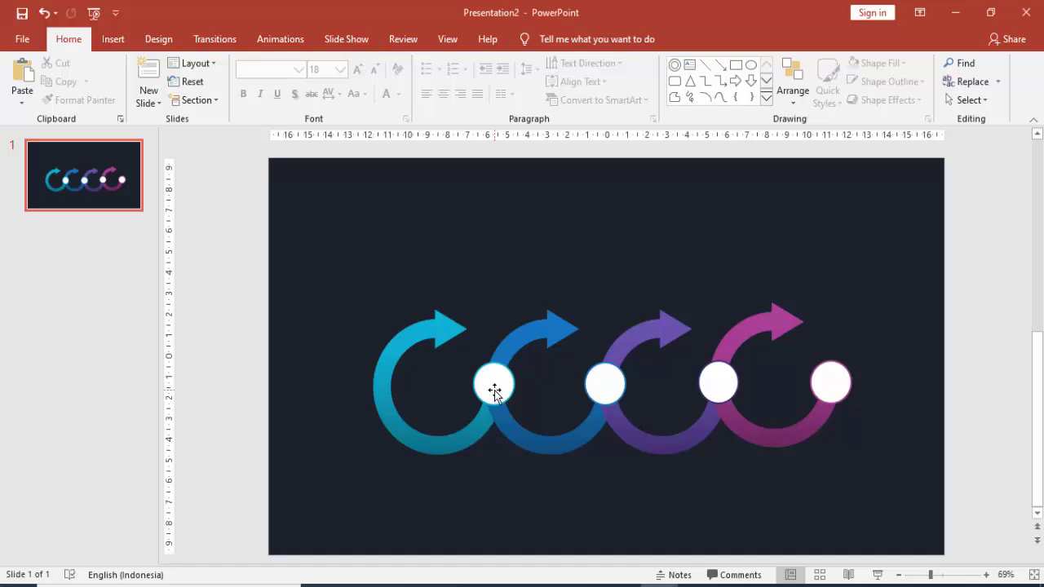
{"action": "left_click", "coordinate": [495, 389]}
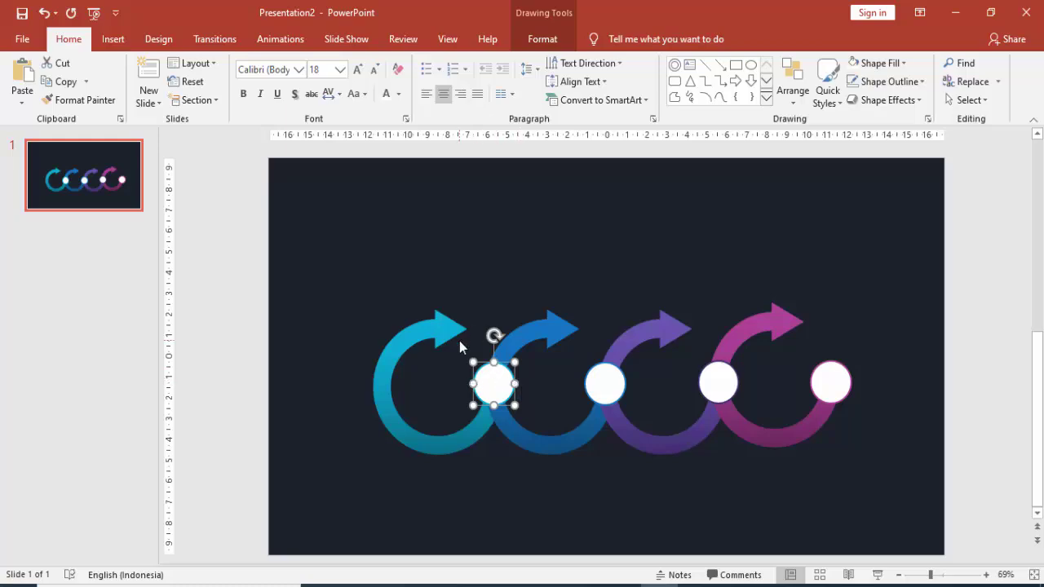
Insert the envelope icon picture and shrink it to fit the first circle.
{"action": "left_click", "coordinate": [112, 38]}
{"action": "left_click", "coordinate": [112, 79]}
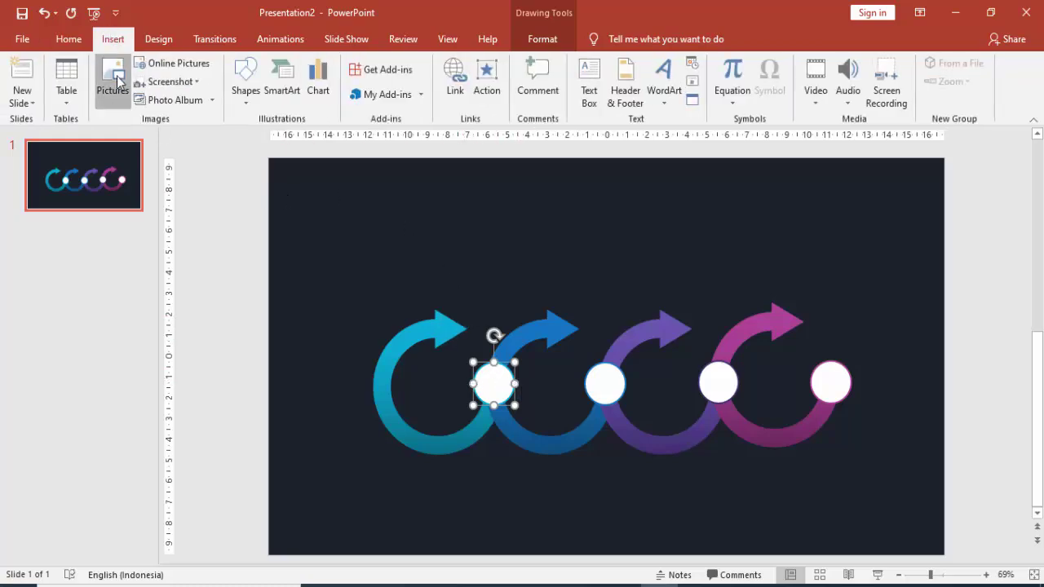
{"action": "left_click", "coordinate": [345, 149]}
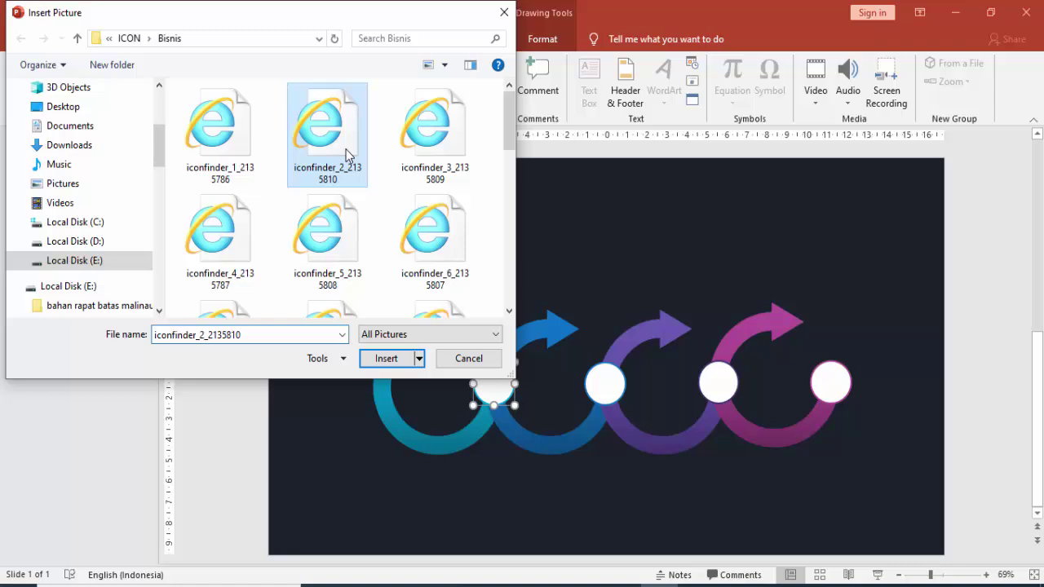
{"action": "left_click", "coordinate": [400, 358]}
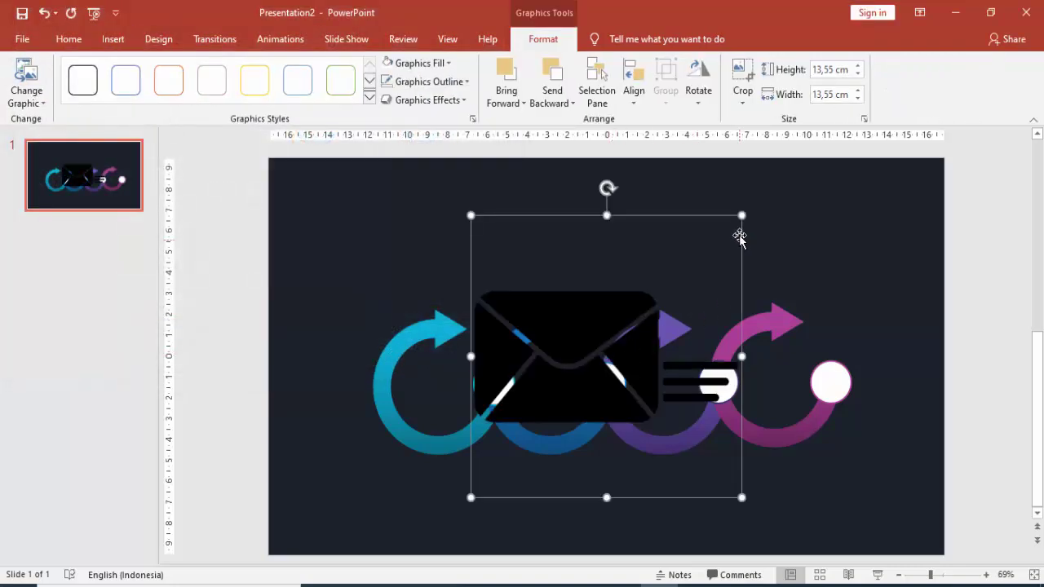
{"action": "left_click_drag", "start_coordinate": [734, 222], "coordinate": [601, 361]}
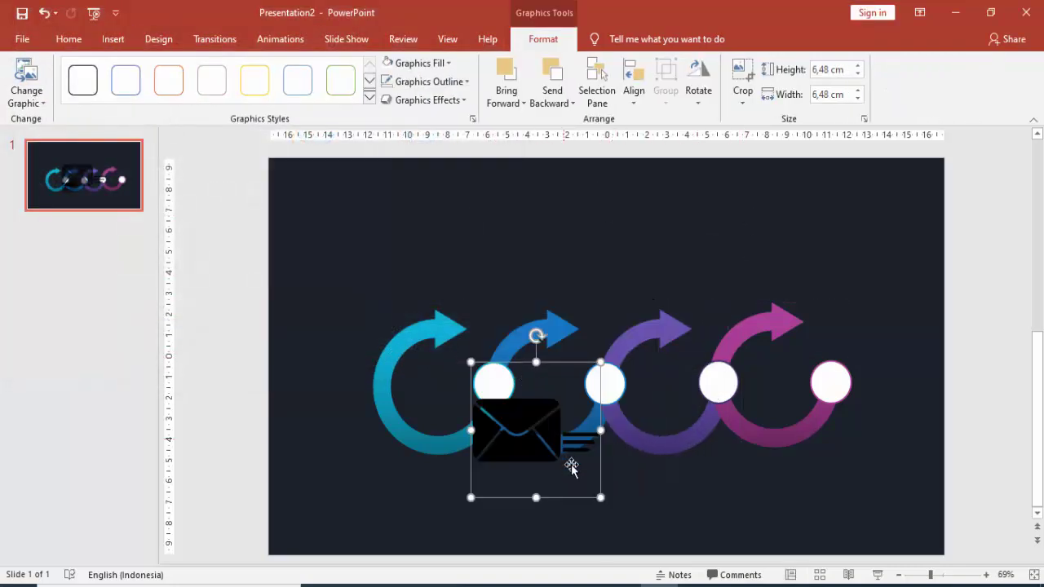
{"action": "left_click_drag", "start_coordinate": [601, 495], "coordinate": [530, 424]}
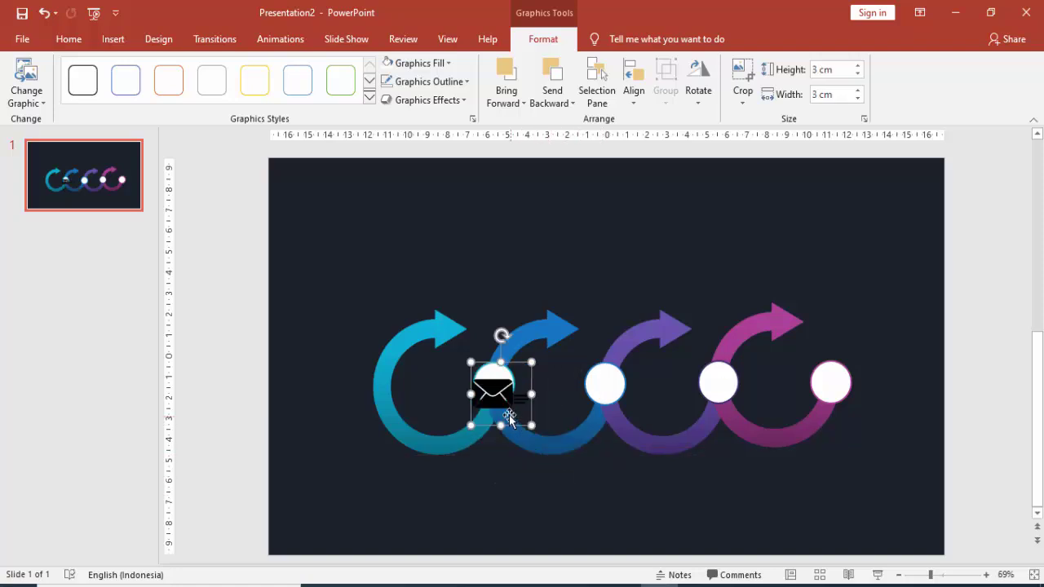
{"action": "scroll", "coordinate": [508, 411], "scroll_direction": "up", "scroll_amount": 3, "text": "ctrl"}
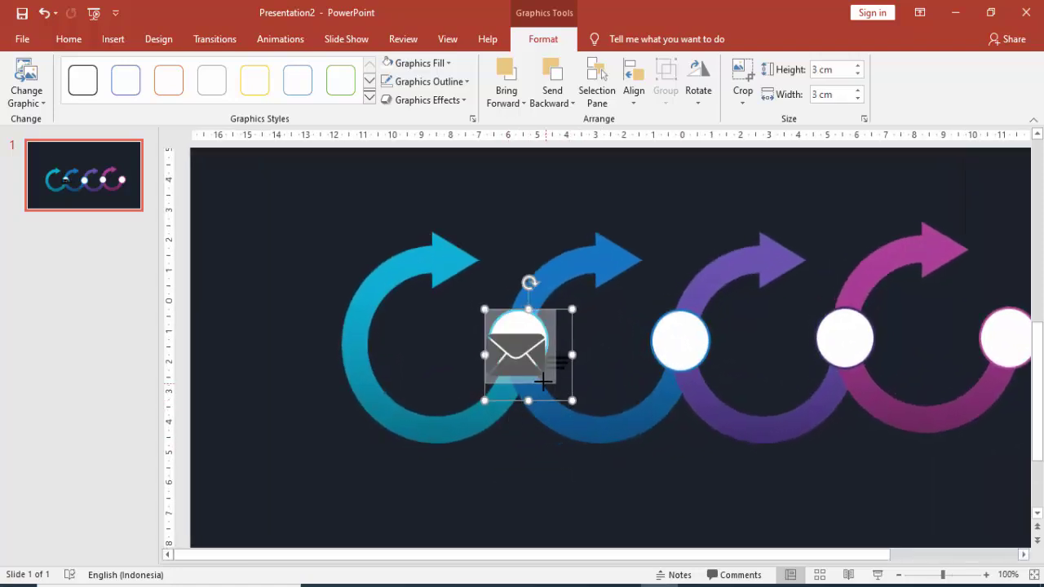
{"action": "left_click_drag", "start_coordinate": [572, 400], "coordinate": [525, 341]}
Fill the envelope icon with a dark colour and centre it in the first circle.
{"action": "right_click", "coordinate": [526, 341]}
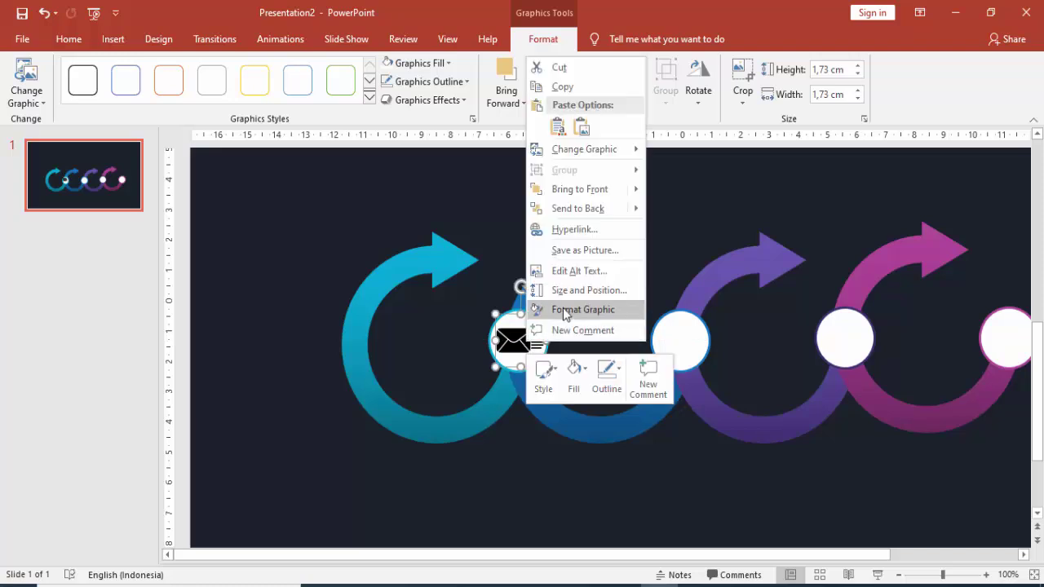
{"action": "left_click", "coordinate": [565, 308]}
{"action": "left_click", "coordinate": [998, 353]}
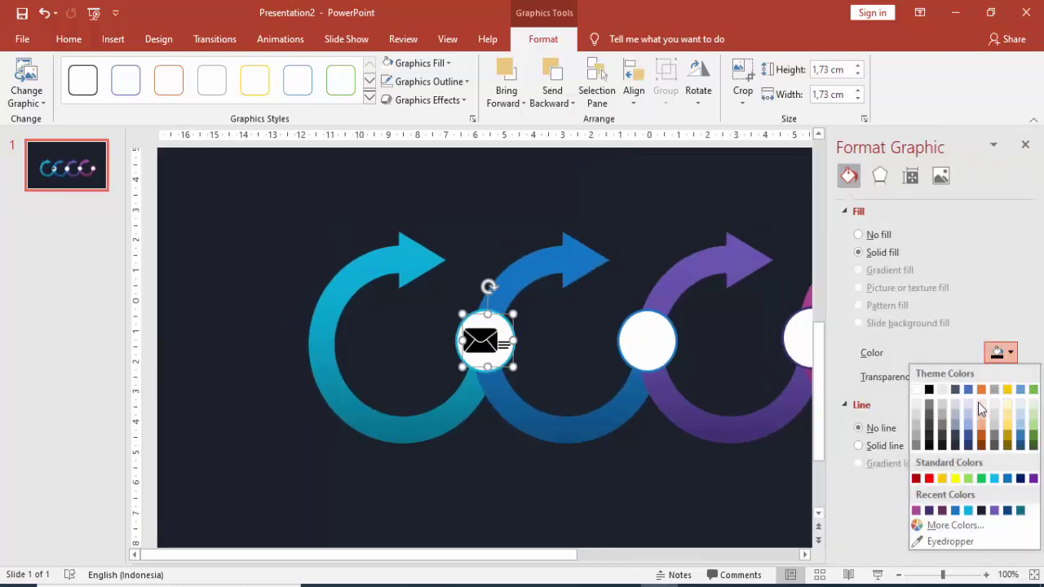
{"action": "left_click", "coordinate": [981, 511]}
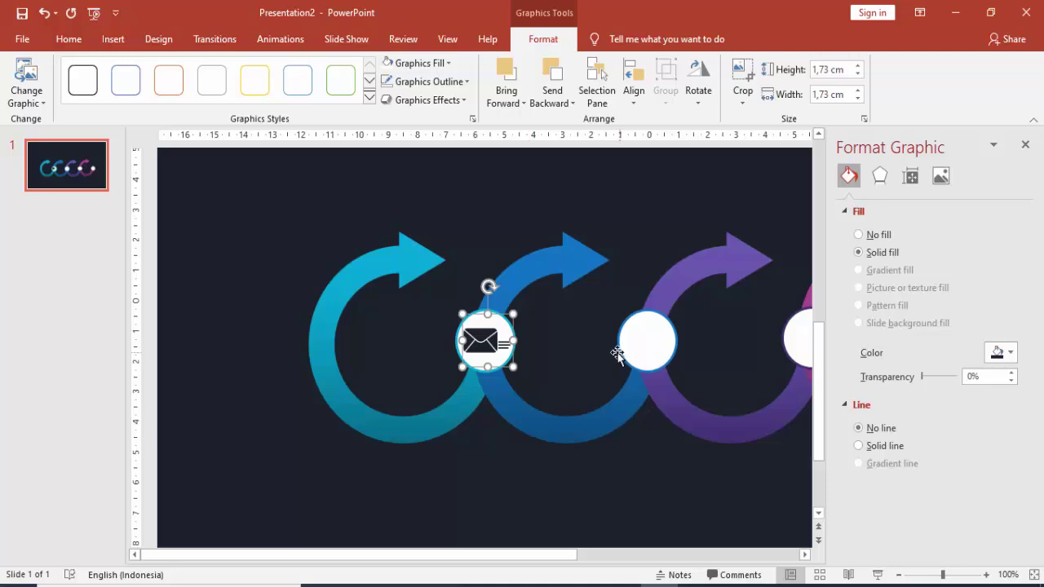
{"action": "left_click_drag", "start_coordinate": [493, 343], "coordinate": [490, 340]}
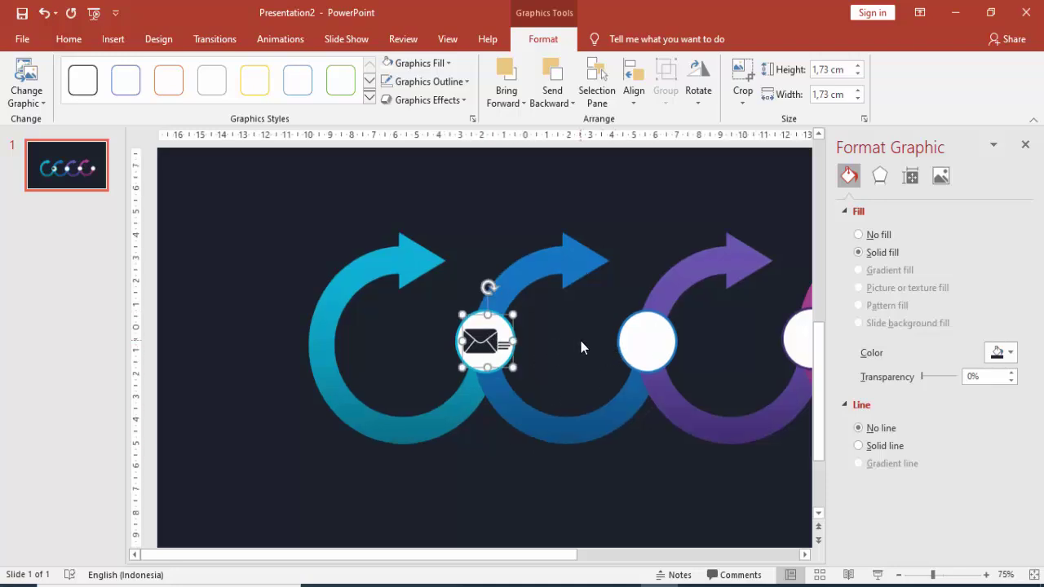
{"action": "scroll", "coordinate": [580, 340], "scroll_direction": "down", "scroll_amount": 3}
{"action": "scroll", "coordinate": [400, 393], "scroll_direction": "up", "scroll_amount": 5}
{"action": "scroll", "coordinate": [407, 388], "scroll_direction": "up", "scroll_amount": 2}
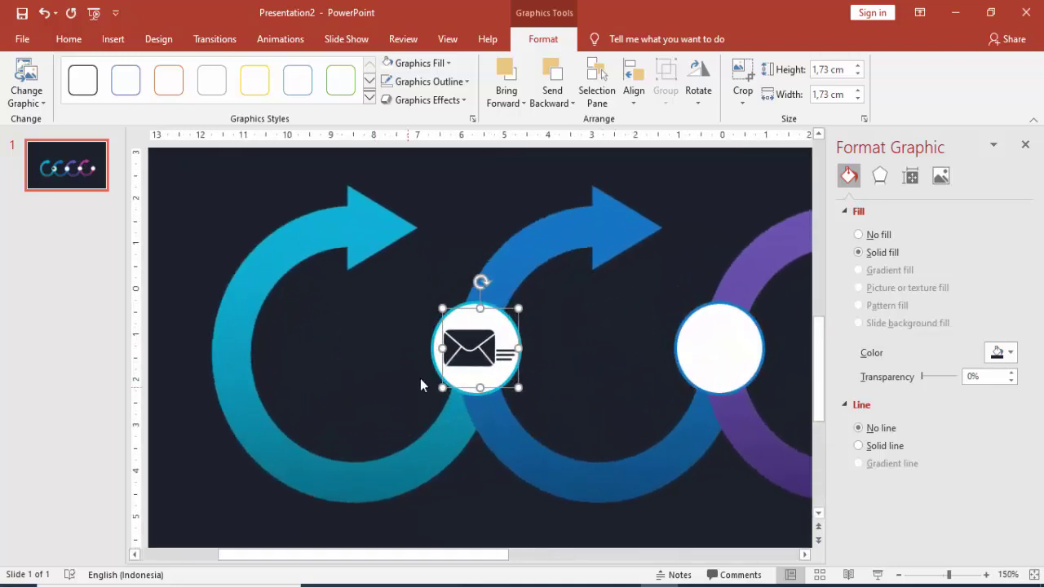
Group the envelope icon with the first circle.
{"action": "left_click", "coordinate": [432, 343], "text": "shift"}
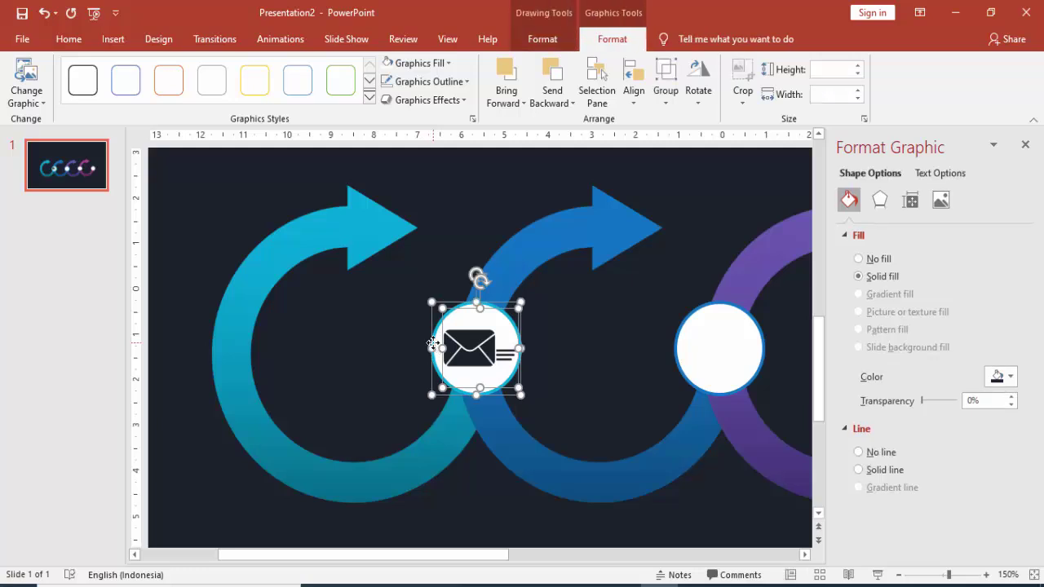
{"action": "right_click", "coordinate": [432, 343]}
{"action": "mouse_move", "coordinate": [475, 178]}
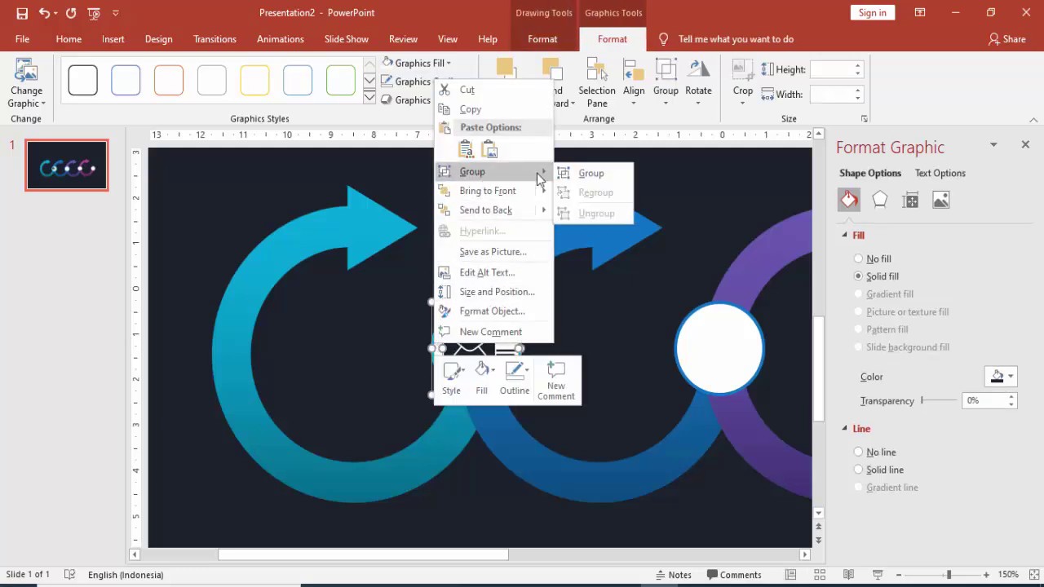
{"action": "left_click", "coordinate": [575, 173]}
{"action": "scroll", "coordinate": [620, 273], "scroll_direction": "down", "scroll_amount": 6}
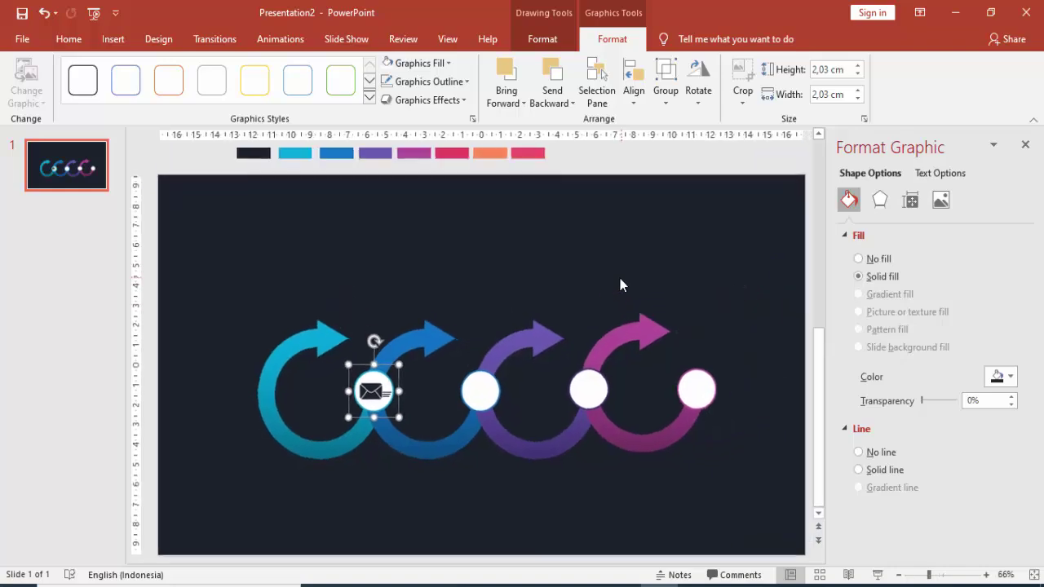
{"action": "left_click", "coordinate": [620, 283]}
Insert the iconfinder_4_2135787 NEWS icon and fill it with a dark colour.
{"action": "left_click", "coordinate": [113, 39]}
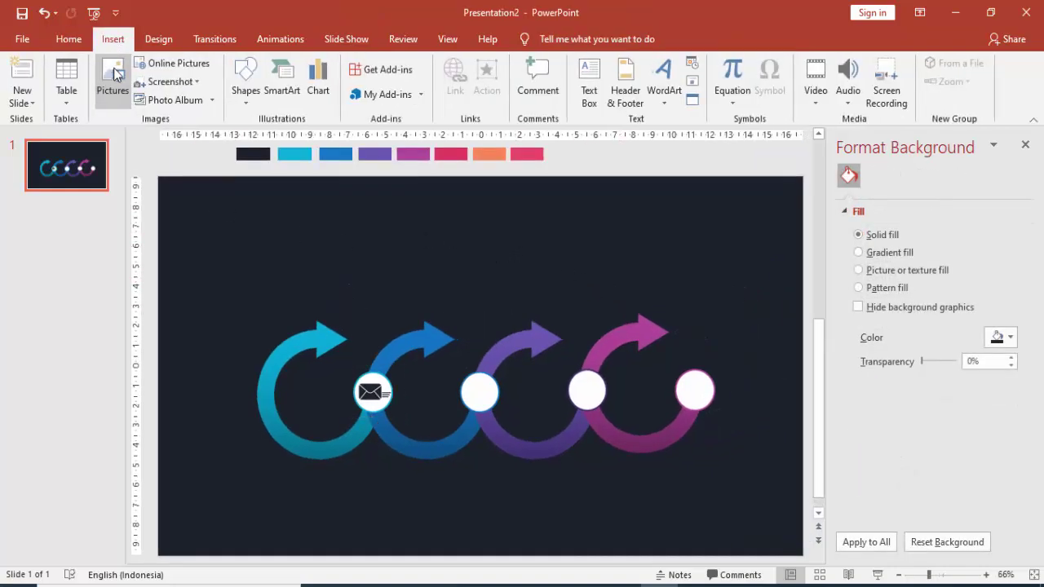
{"action": "left_click", "coordinate": [113, 82]}
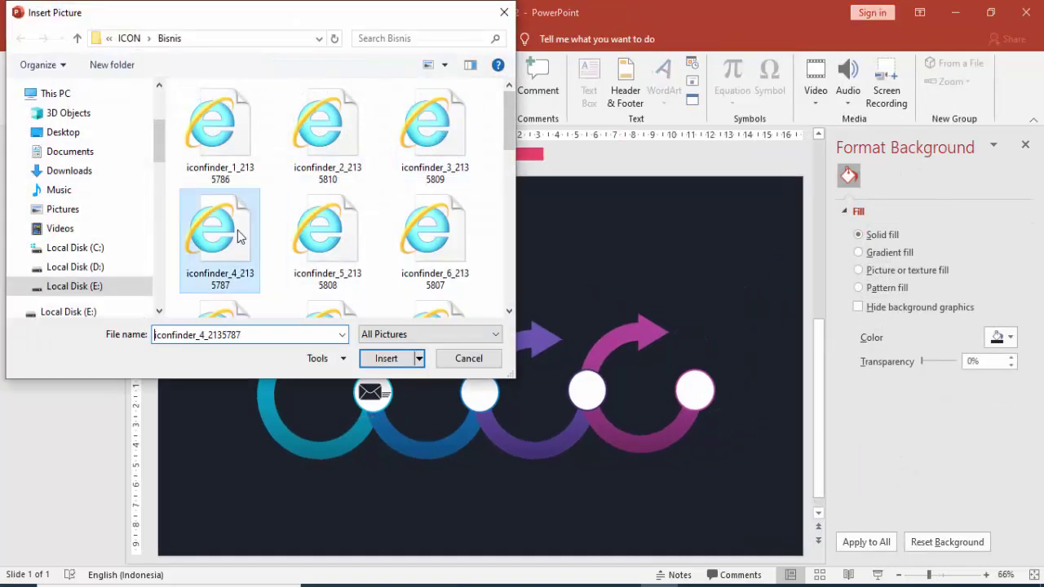
{"action": "double_click", "coordinate": [211, 232]}
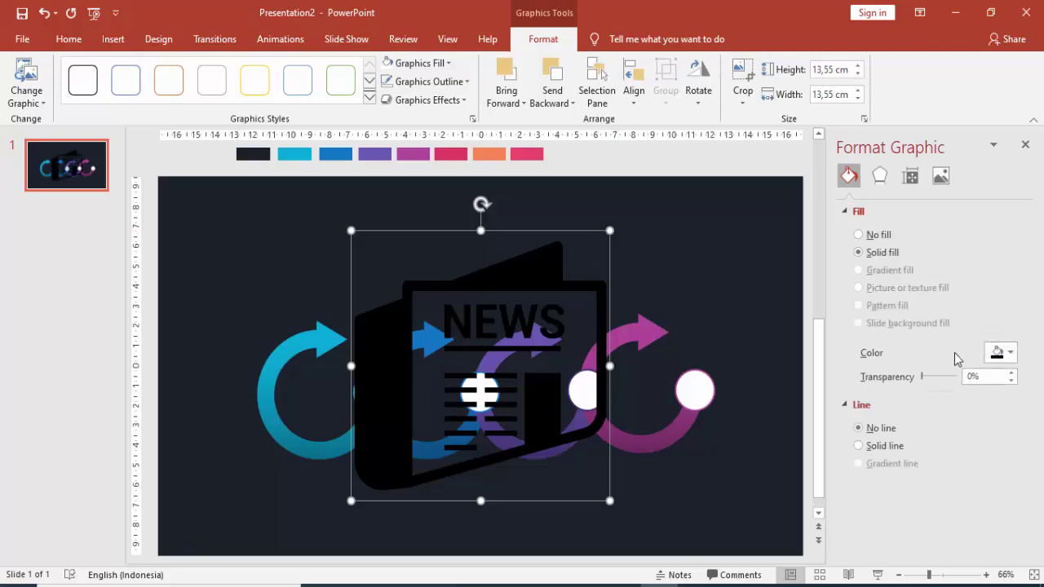
{"action": "left_click", "coordinate": [1009, 352]}
{"action": "left_click", "coordinate": [915, 505]}
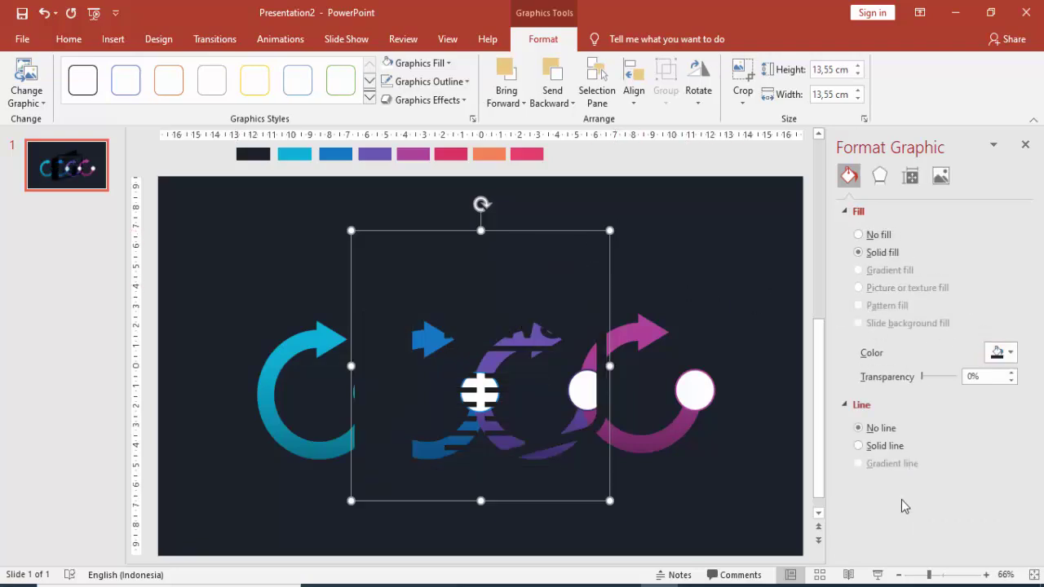
Shrink the NEWS icon and position it inside the second circle.
{"action": "left_click_drag", "start_coordinate": [610, 230], "coordinate": [443, 403]}
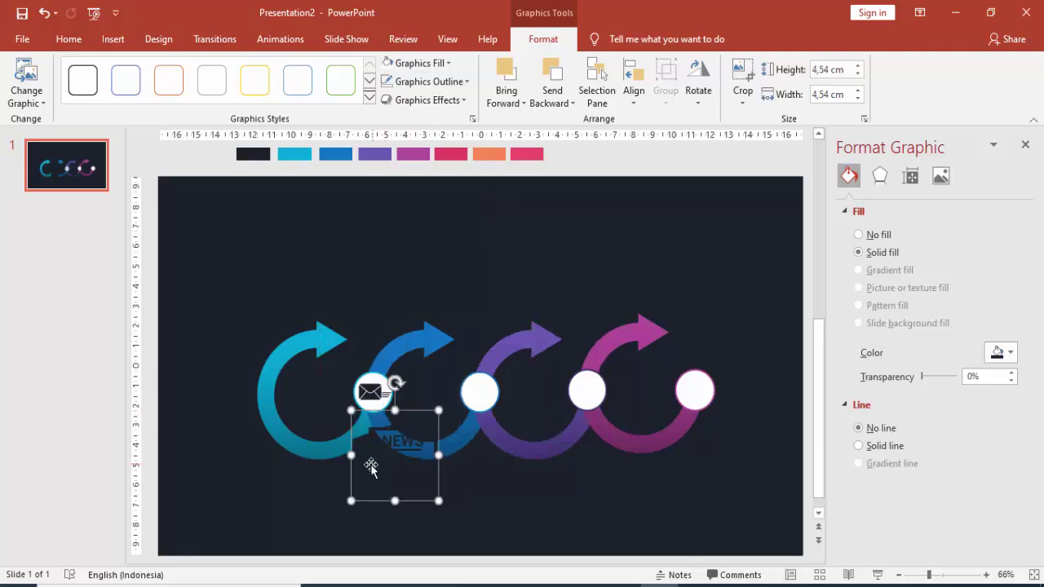
{"action": "mouse_move", "coordinate": [384, 468]}
{"action": "left_mouse_down"}
{"action": "mouse_move", "coordinate": [519, 435]}
{"action": "mouse_move", "coordinate": [489, 403]}
{"action": "left_mouse_up"}
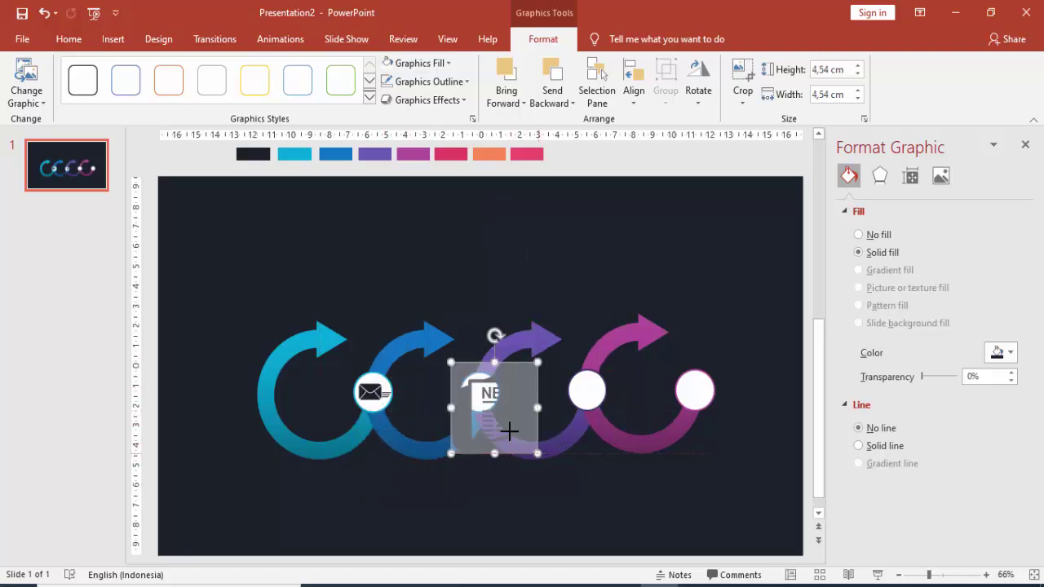
{"action": "scroll", "coordinate": [479, 393], "scroll_direction": "up", "scroll_amount": 8}
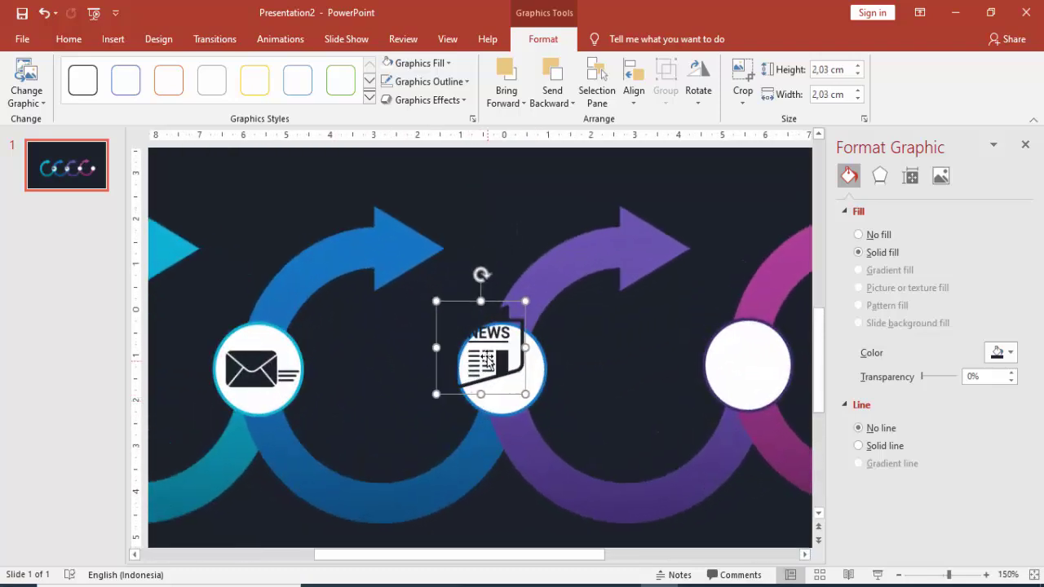
{"action": "left_click_drag", "start_coordinate": [494, 356], "coordinate": [507, 368]}
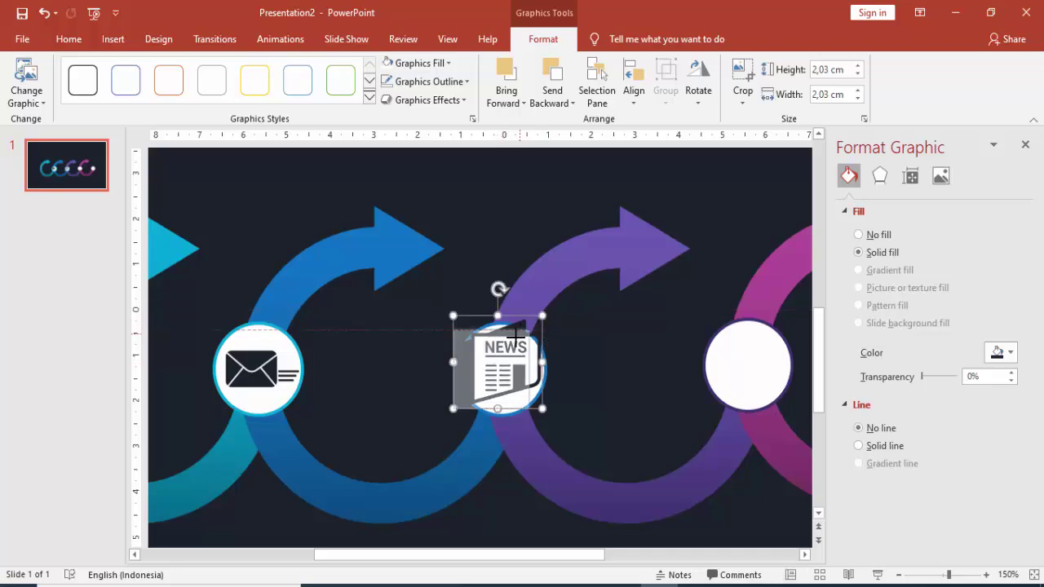
{"action": "left_click_drag", "start_coordinate": [543, 315], "coordinate": [505, 366]}
Select the second circle with the NEWS icon and group them.
{"action": "left_click", "coordinate": [494, 336], "text": "shift"}
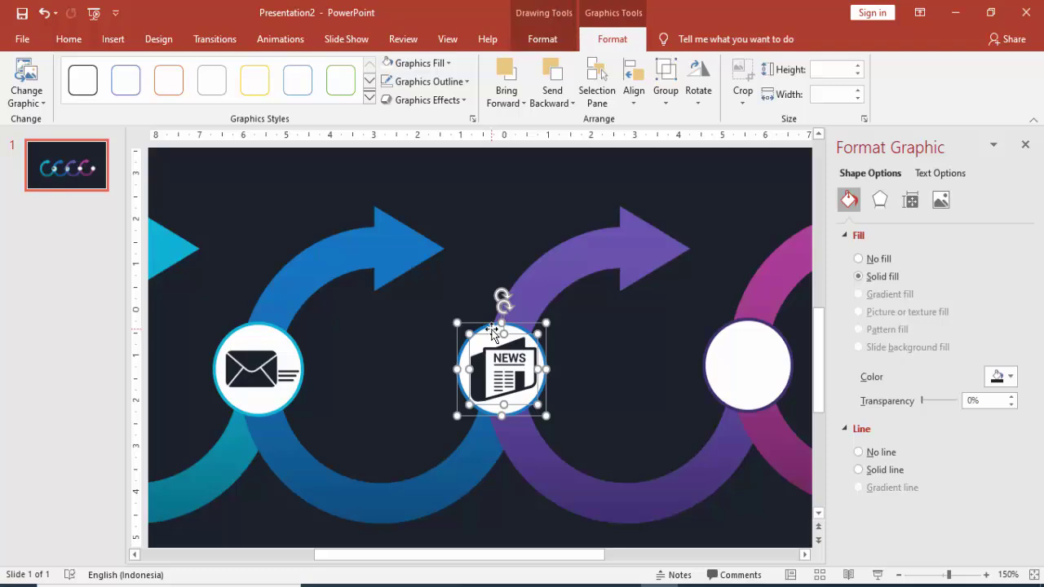
{"action": "right_click", "coordinate": [493, 336]}
{"action": "mouse_move", "coordinate": [538, 158]}
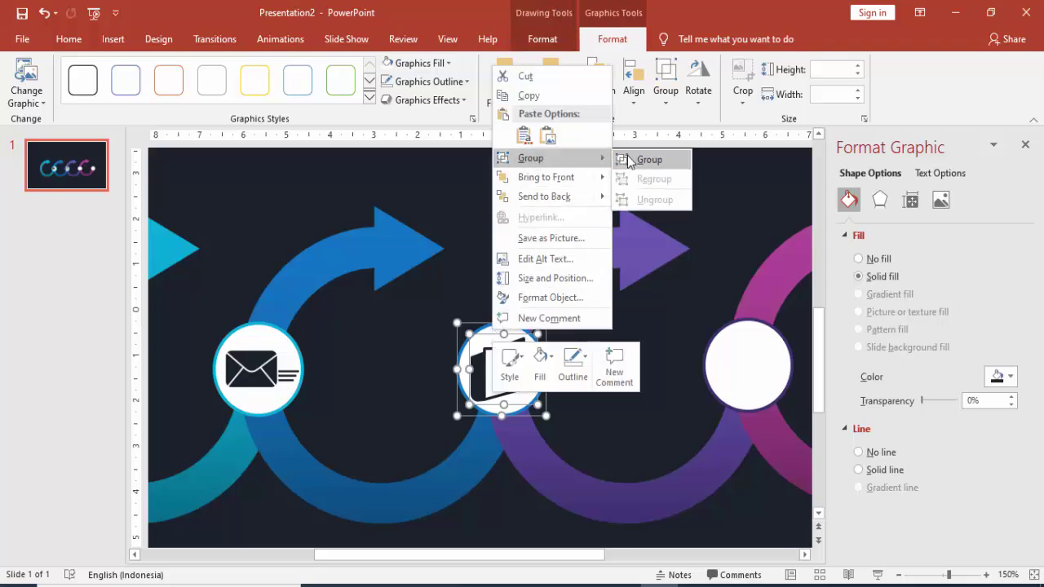
{"action": "left_click", "coordinate": [631, 158]}
{"action": "scroll", "coordinate": [342, 221], "scroll_direction": "down", "scroll_amount": 5}
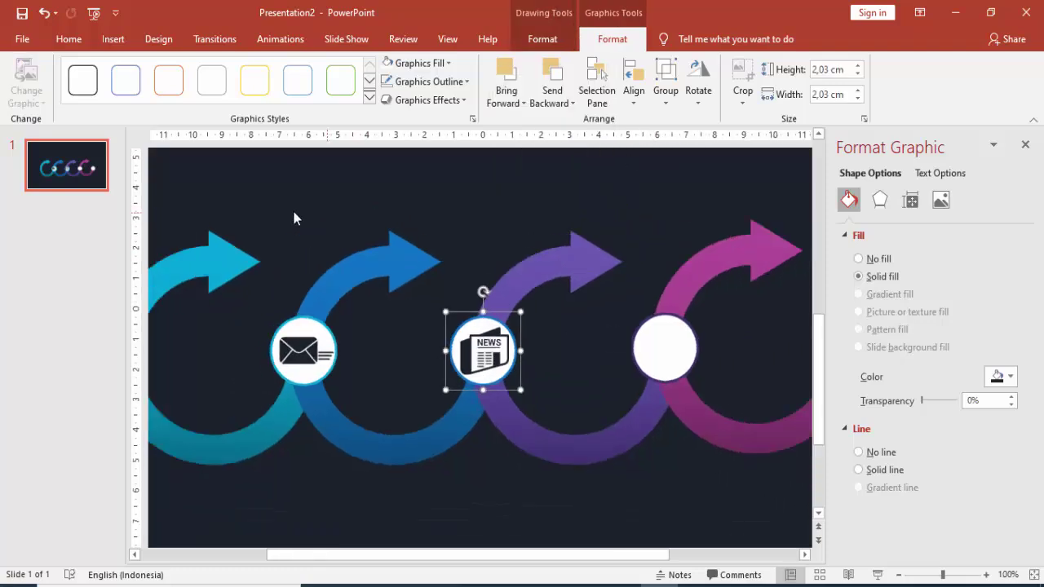
Insert the globe icon and shrink it to 1.63 cm onto the third circle.
{"action": "left_click", "coordinate": [112, 39]}
{"action": "left_click", "coordinate": [113, 77]}
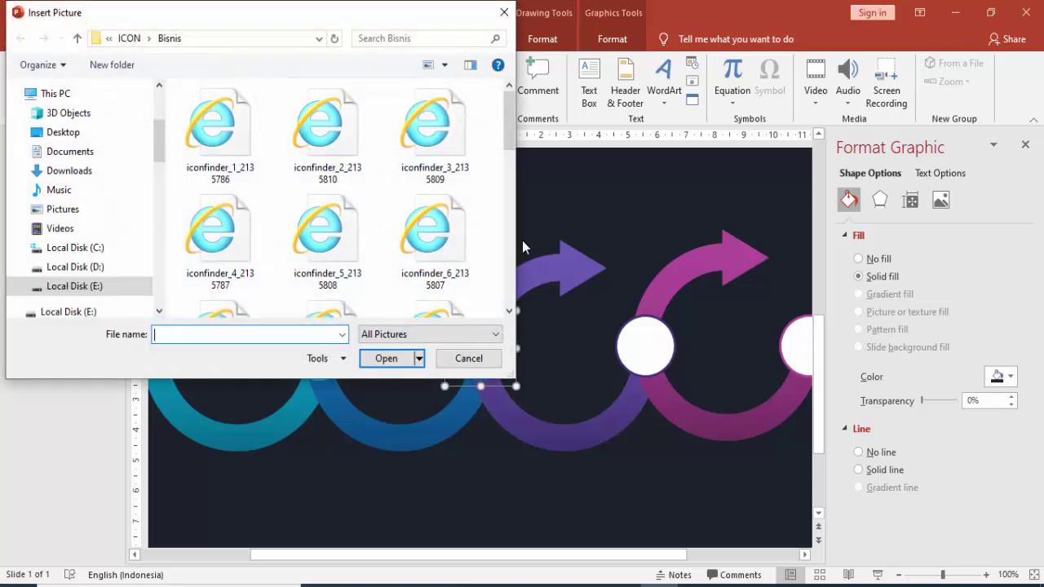
{"action": "left_click", "coordinate": [324, 243]}
{"action": "double_click", "coordinate": [325, 243]}
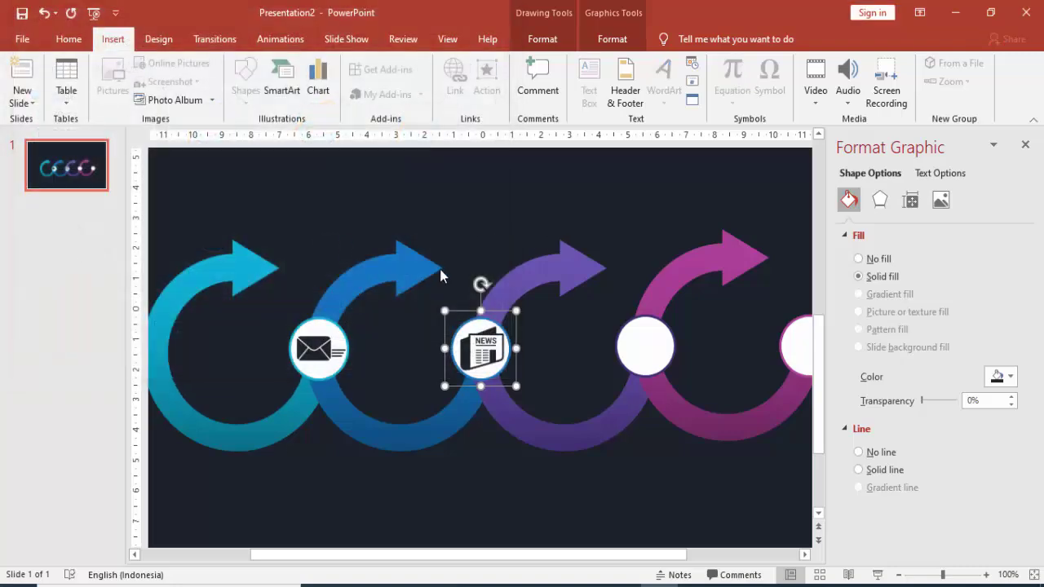
{"action": "left_click_drag", "start_coordinate": [674, 519], "coordinate": [477, 304]}
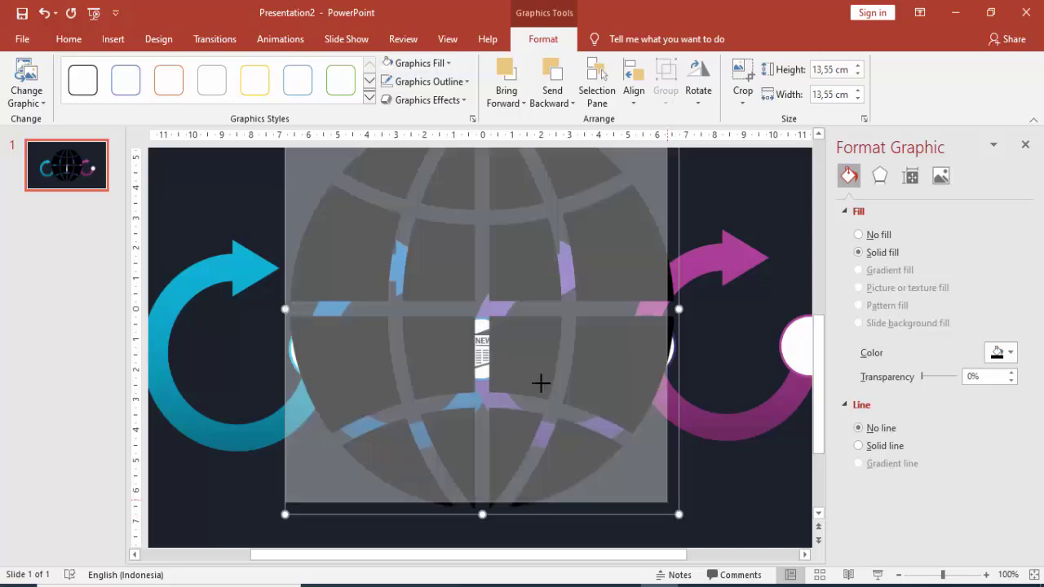
{"action": "left_click_drag", "start_coordinate": [407, 260], "coordinate": [552, 361]}
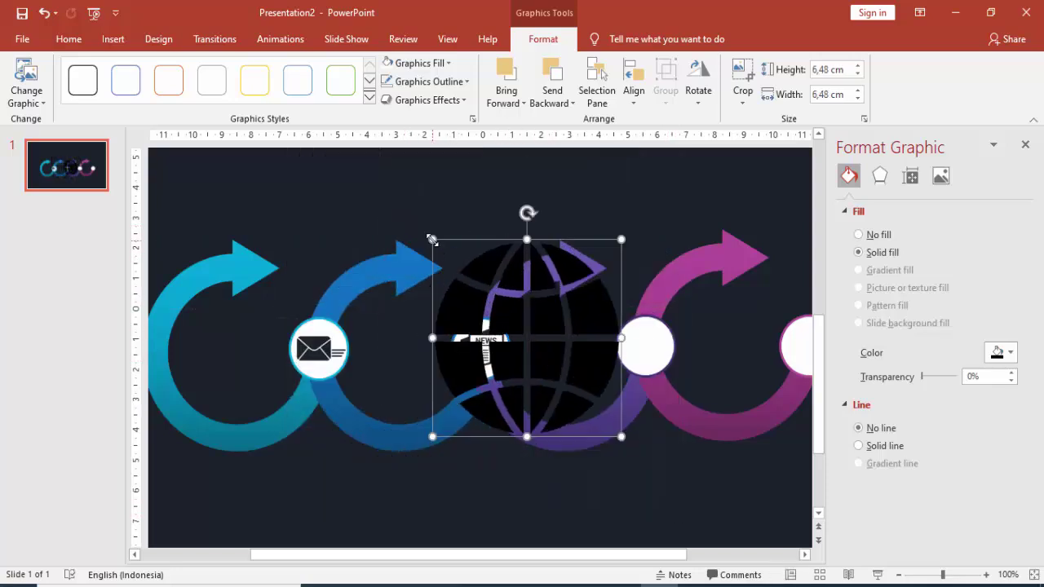
{"action": "mouse_move", "coordinate": [432, 239]}
{"action": "left_mouse_down"}
{"action": "mouse_move", "coordinate": [554, 365]}
{"action": "mouse_move", "coordinate": [638, 361]}
{"action": "left_mouse_up"}
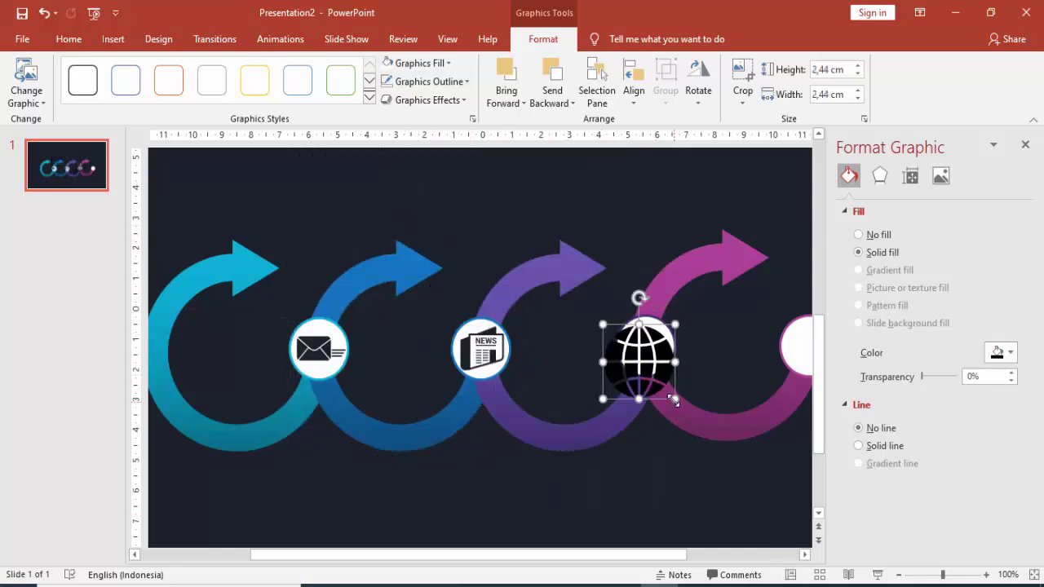
{"action": "mouse_move", "coordinate": [673, 400]}
{"action": "left_mouse_down"}
{"action": "mouse_move", "coordinate": [650, 373]}
{"action": "mouse_move", "coordinate": [652, 353]}
{"action": "left_mouse_up"}
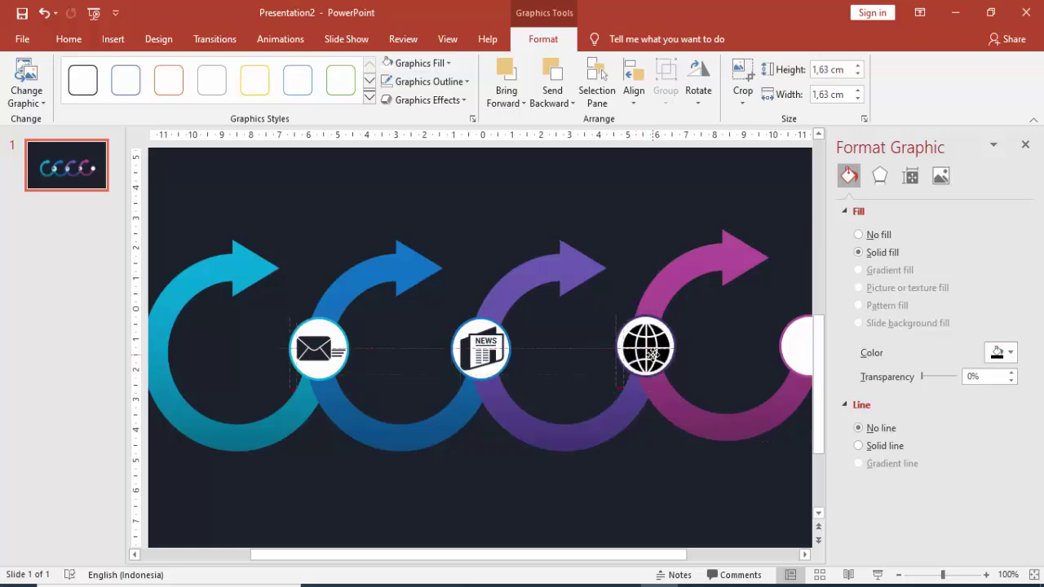
Fill the globe icon black and centre it on the circle.
{"action": "left_click", "coordinate": [1001, 352]}
{"action": "left_click", "coordinate": [916, 510]}
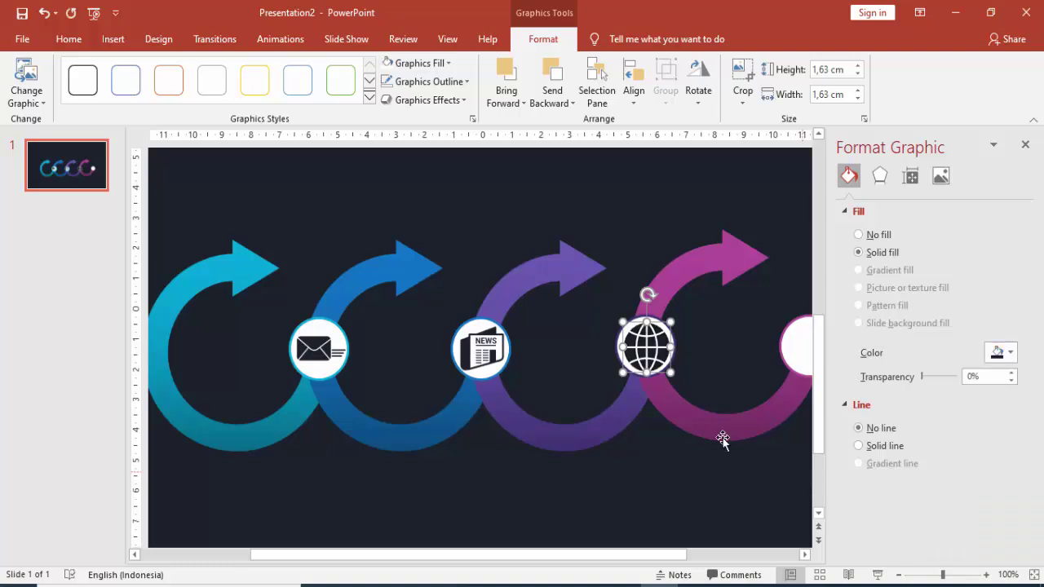
{"action": "left_click_drag", "start_coordinate": [670, 372], "coordinate": [666, 369]}
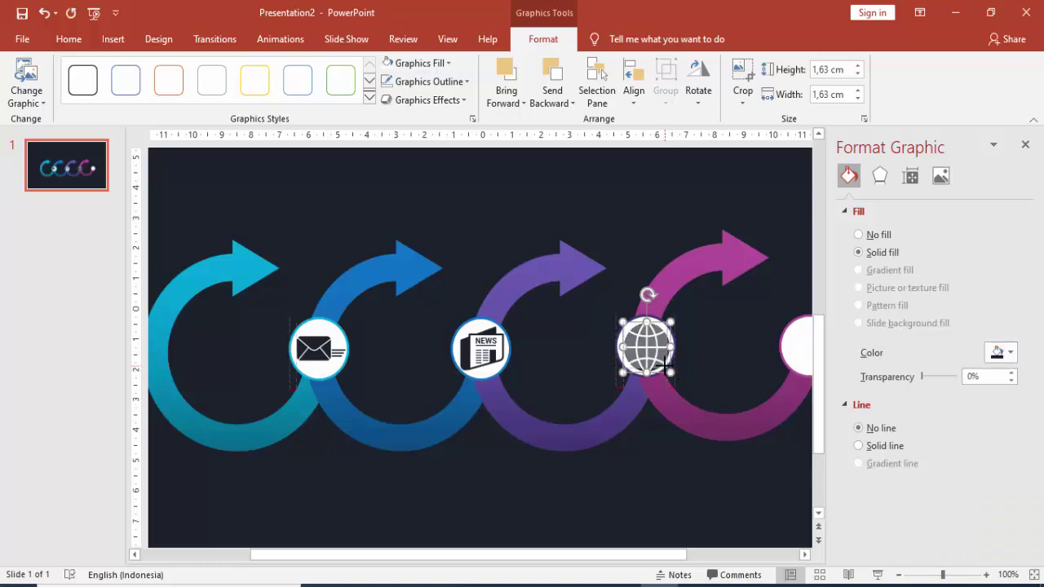
{"action": "scroll", "coordinate": [693, 362], "scroll_direction": "up", "scroll_amount": 2}
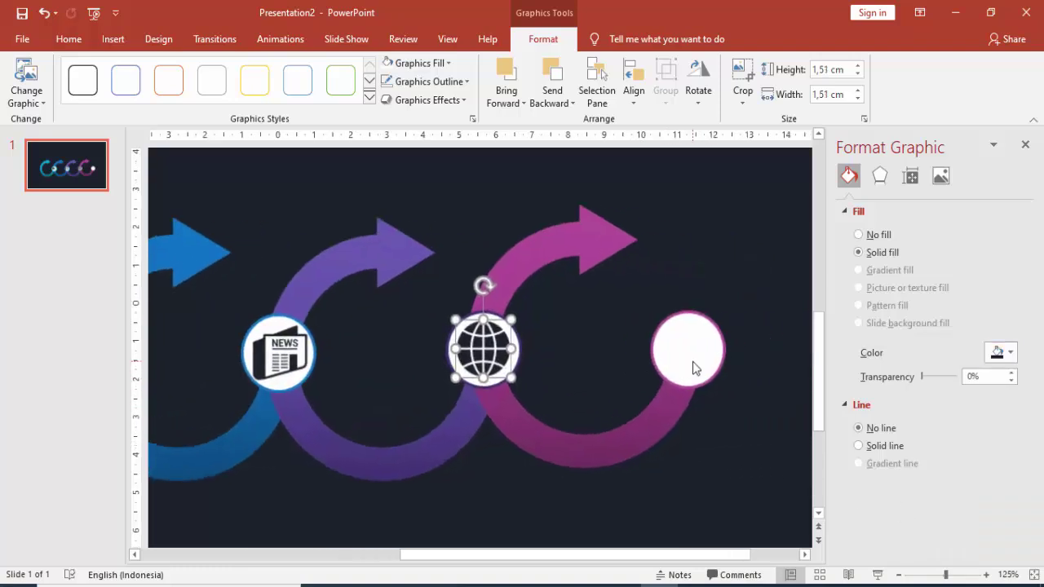
Select the globe and the third circle together and group them.
{"action": "left_click", "coordinate": [491, 348]}
{"action": "left_click", "coordinate": [493, 322], "text": "shift"}
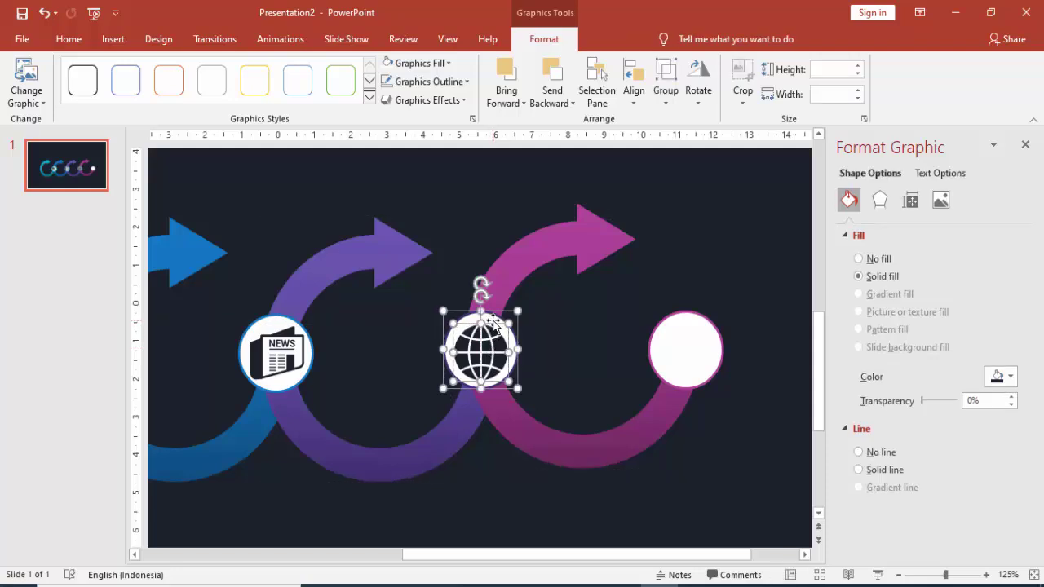
{"action": "right_click", "coordinate": [493, 322]}
{"action": "mouse_move", "coordinate": [563, 149]}
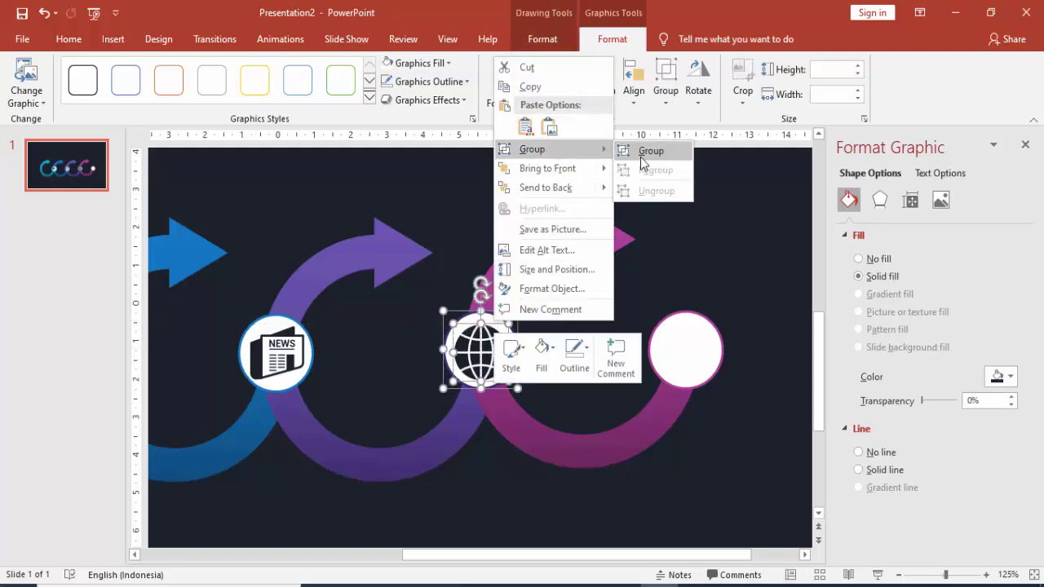
{"action": "left_click", "coordinate": [640, 157]}
{"action": "scroll", "coordinate": [657, 247], "scroll_direction": "down", "scroll_amount": 2}
{"action": "scroll", "coordinate": [656, 248], "scroll_direction": "down", "scroll_amount": 2}
{"action": "scroll", "coordinate": [653, 249], "scroll_direction": "down", "scroll_amount": 1}
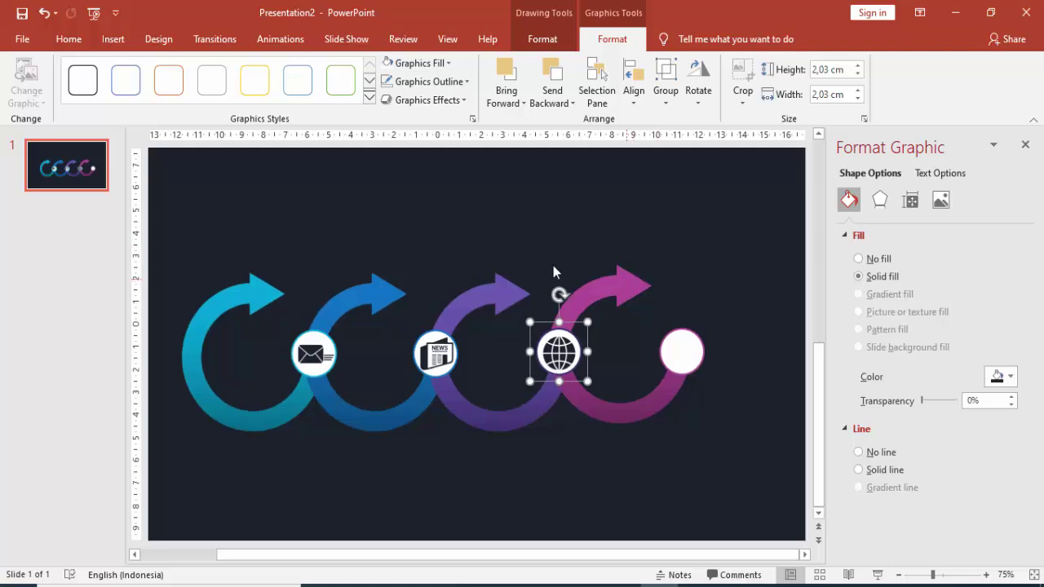
Insert the speech-bubble icon and shrink it onto the fourth arrow's circle.
{"action": "left_click", "coordinate": [111, 41]}
{"action": "left_click", "coordinate": [113, 85]}
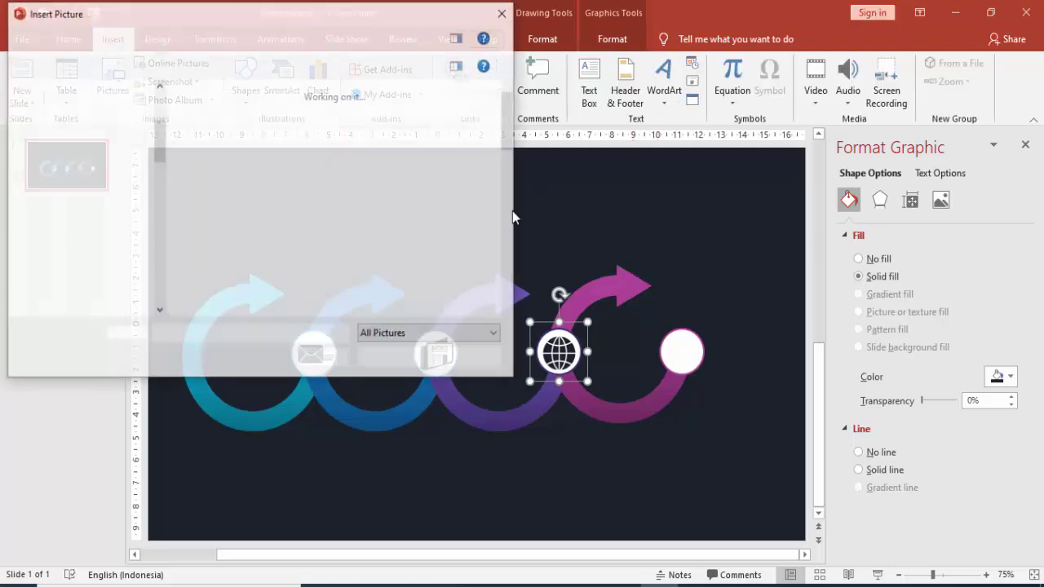
{"action": "scroll", "coordinate": [424, 245], "scroll_direction": "up", "scroll_amount": 1}
{"action": "left_click", "coordinate": [220, 257]}
{"action": "left_click", "coordinate": [391, 359]}
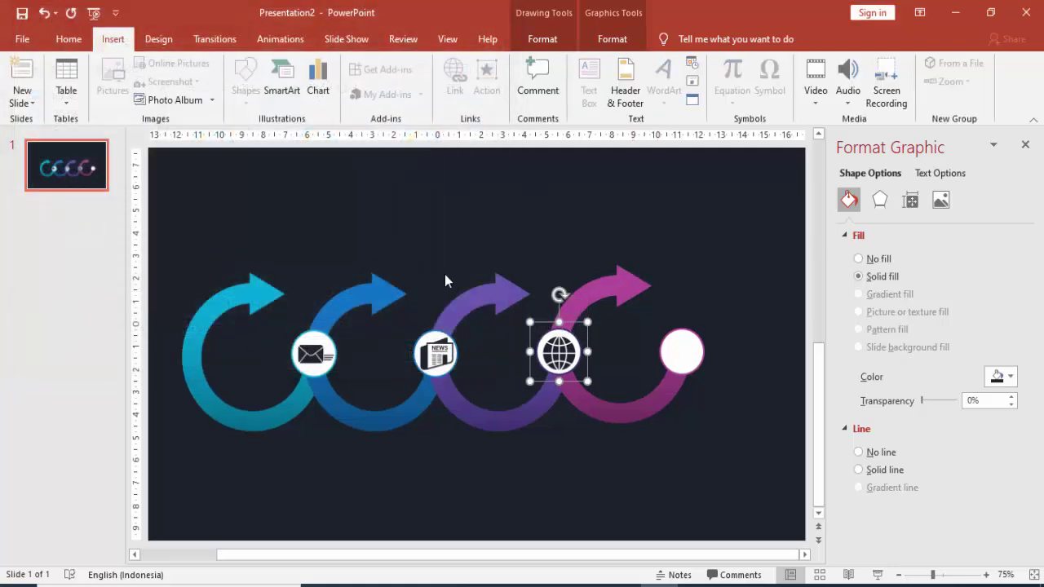
{"action": "left_click_drag", "start_coordinate": [583, 170], "coordinate": [427, 326]}
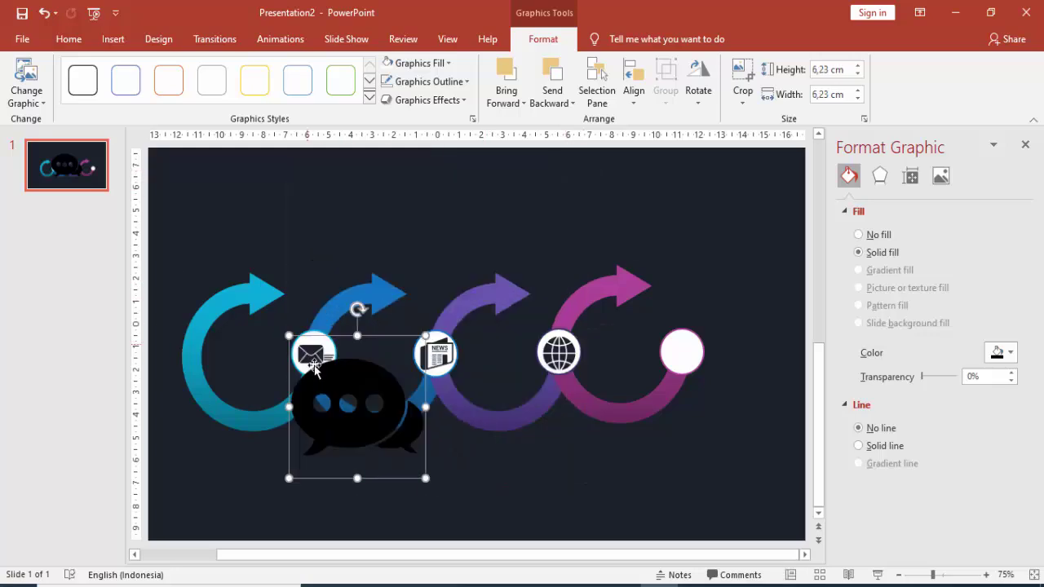
{"action": "mouse_move", "coordinate": [405, 439]}
{"action": "left_mouse_down"}
{"action": "mouse_move", "coordinate": [750, 414]}
{"action": "mouse_move", "coordinate": [703, 373]}
{"action": "left_mouse_up"}
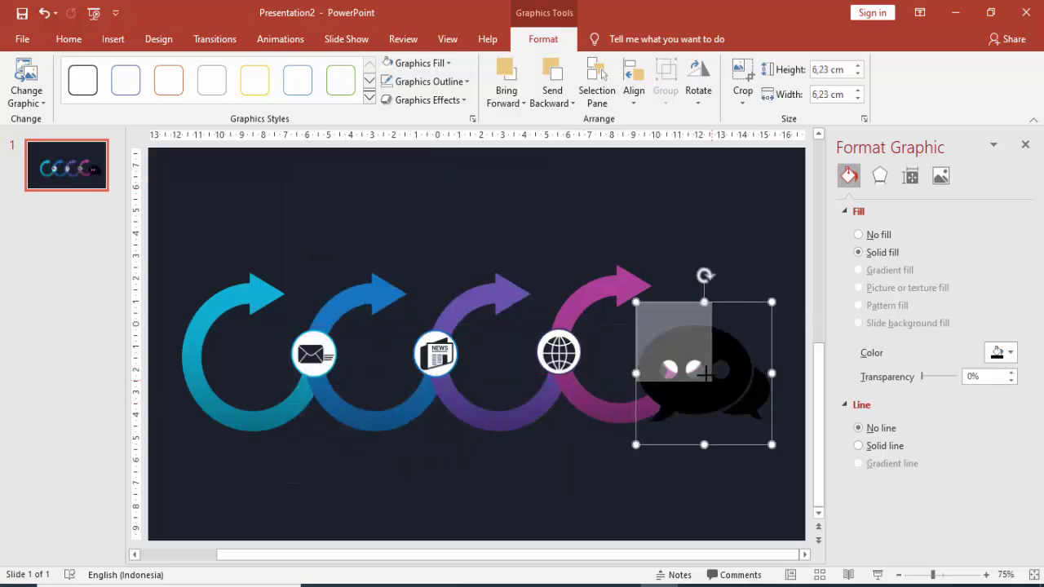
{"action": "left_click_drag", "start_coordinate": [636, 303], "coordinate": [659, 328]}
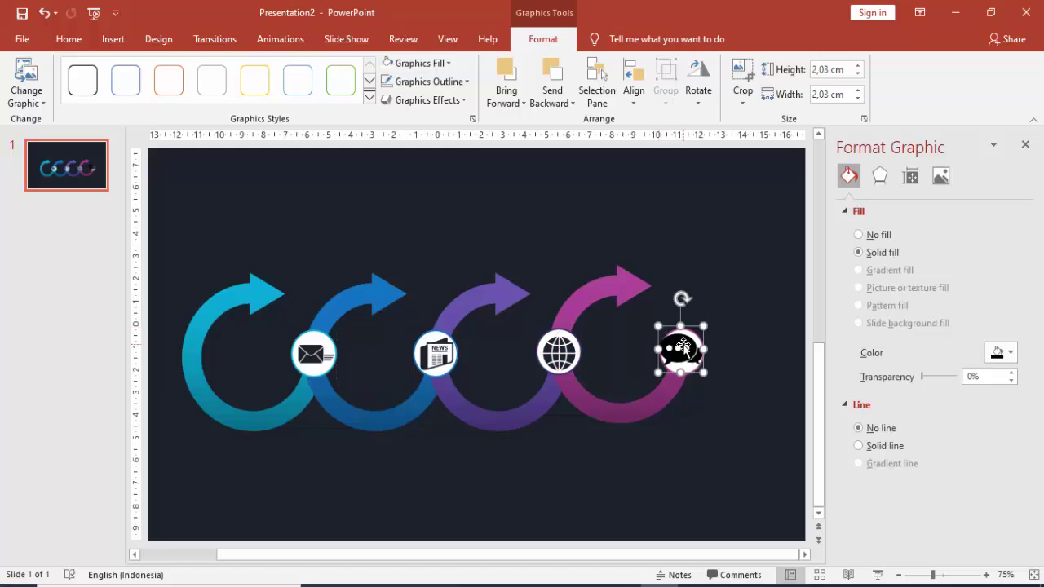
Fill the speech bubble black, size it to 1.67 cm and centre it on the circle.
{"action": "scroll", "coordinate": [729, 344], "scroll_direction": "up", "scroll_amount": 5}
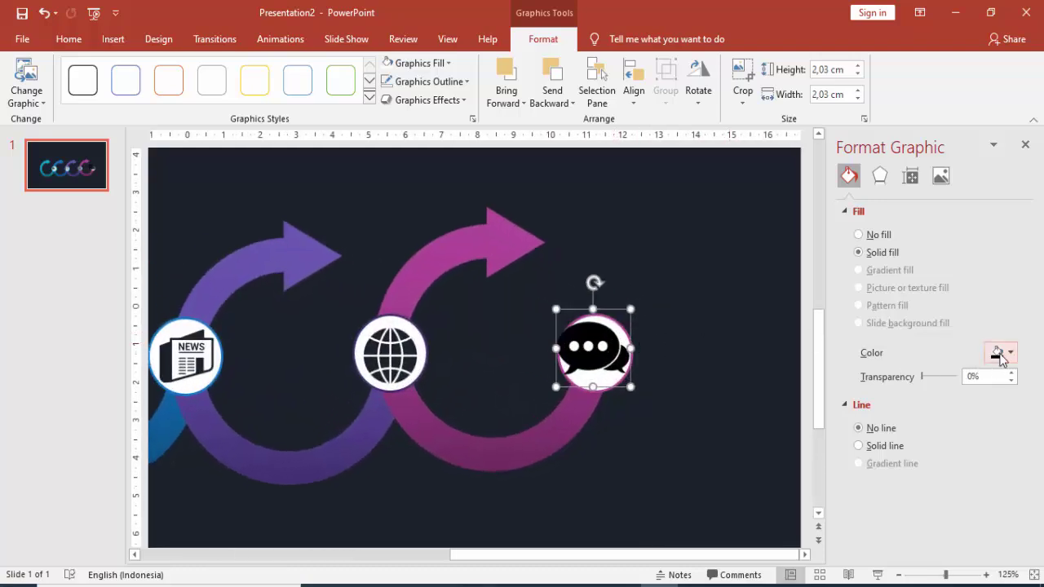
{"action": "left_click", "coordinate": [1000, 357]}
{"action": "left_click", "coordinate": [916, 511]}
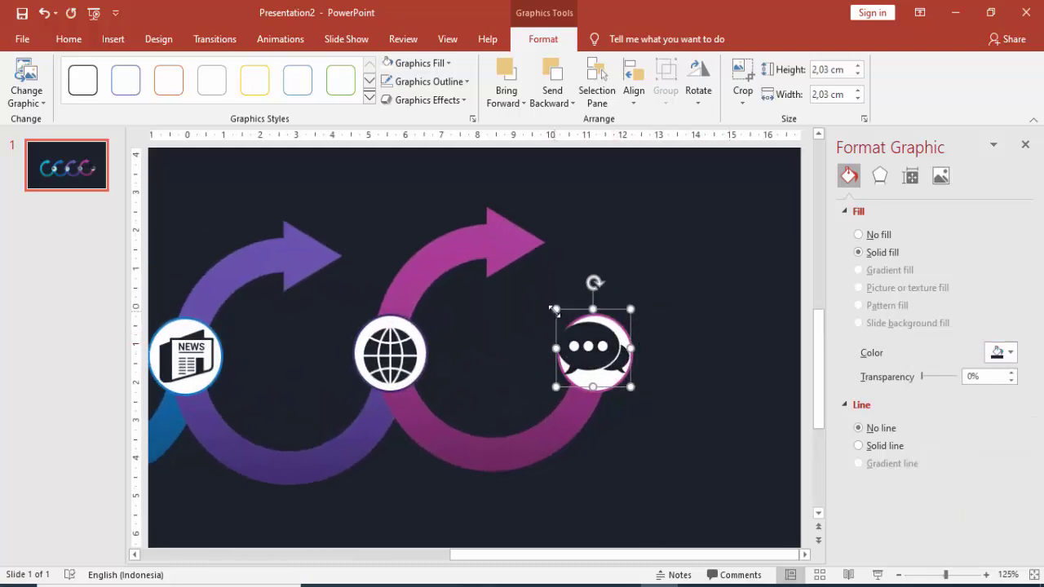
{"action": "left_click_drag", "start_coordinate": [553, 309], "coordinate": [568, 322]}
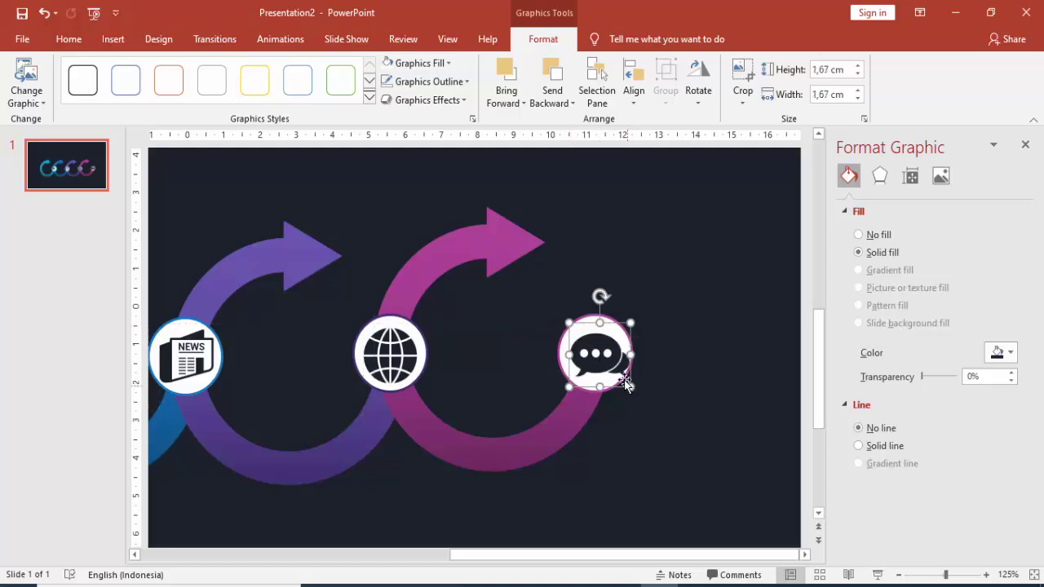
{"action": "mouse_move", "coordinate": [626, 383]}
{"action": "left_mouse_down"}
{"action": "mouse_move", "coordinate": [602, 351]}
{"action": "mouse_move", "coordinate": [593, 372]}
{"action": "left_mouse_up"}
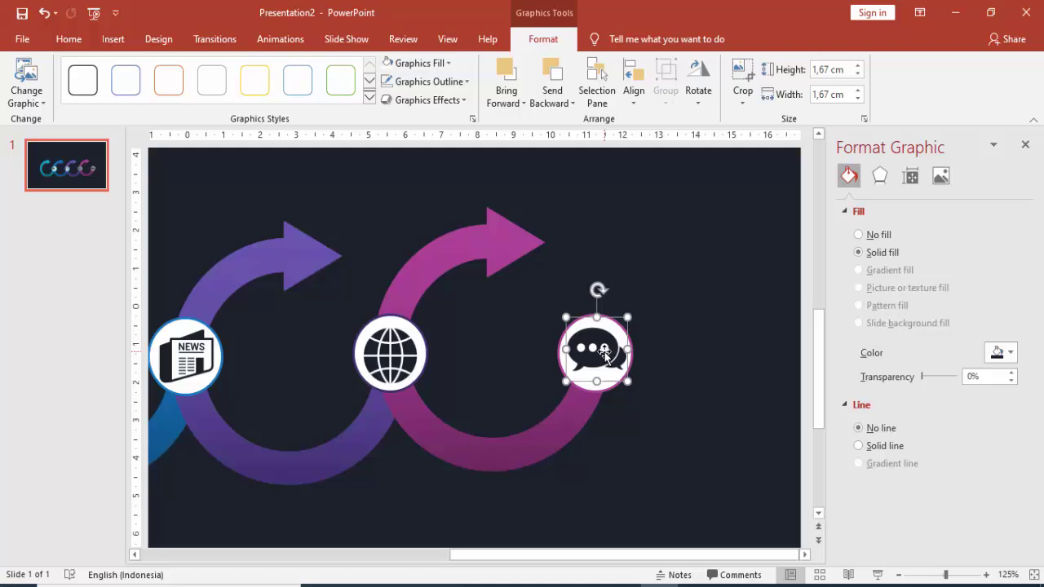
Select the speech bubble and the fourth circle together and group them.
{"action": "right_click", "coordinate": [589, 388]}
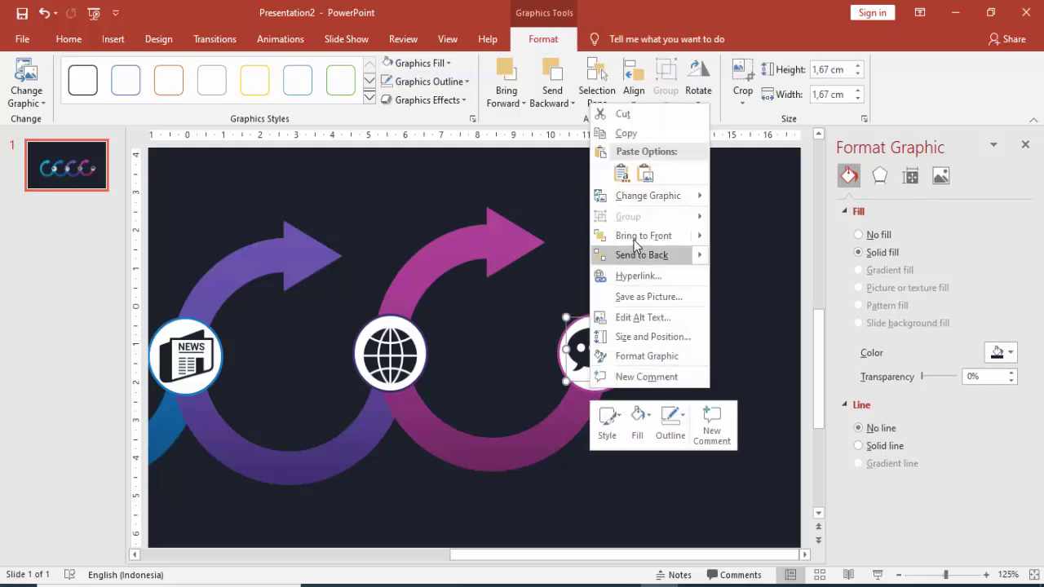
{"action": "key", "text": "Escape"}
{"action": "left_click", "coordinate": [591, 341], "text": "shift"}
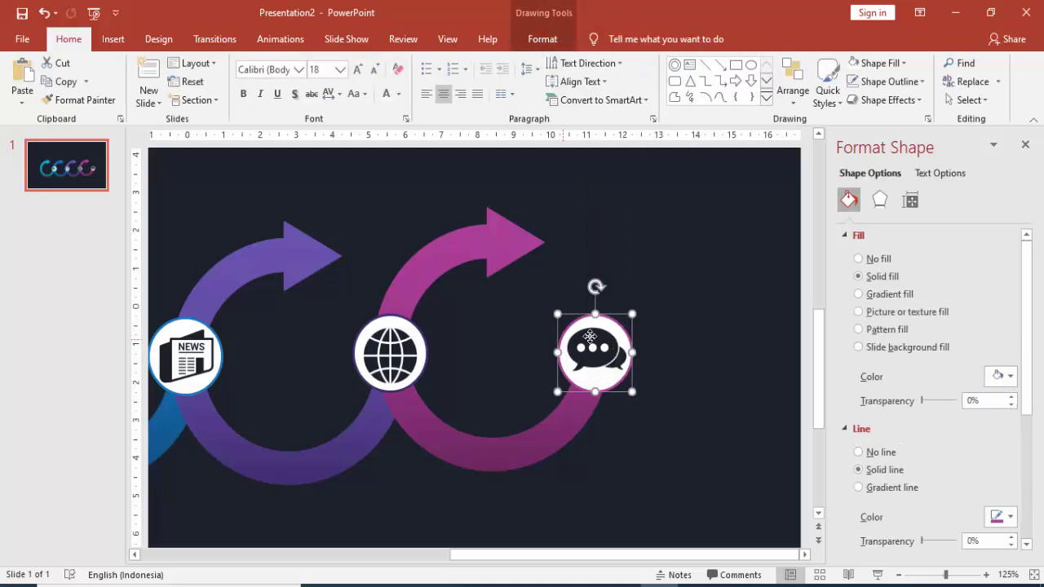
{"action": "right_click", "coordinate": [592, 340]}
{"action": "mouse_move", "coordinate": [627, 166]}
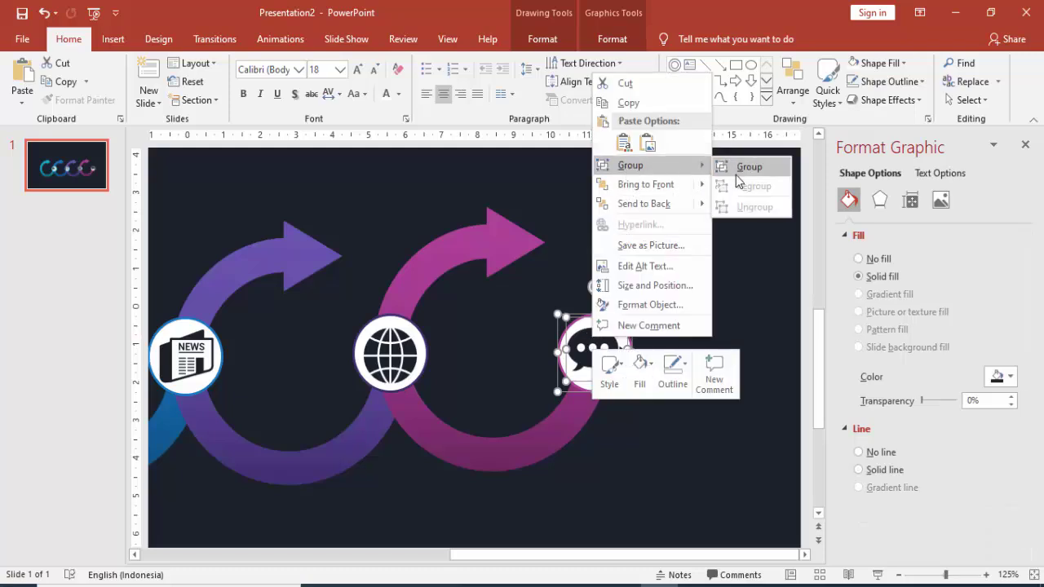
{"action": "left_click", "coordinate": [736, 167]}
{"action": "scroll", "coordinate": [660, 211], "scroll_direction": "down", "scroll_amount": 5}
{"action": "left_click", "coordinate": [617, 236]}
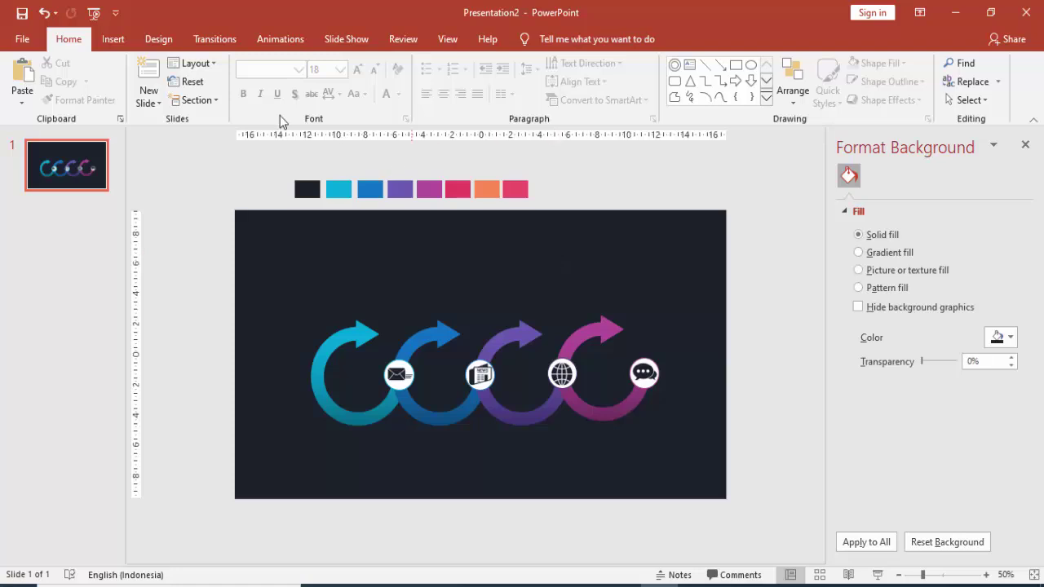
Add a '01' text box in white Gotham Bold at 40 pt.
{"action": "left_click", "coordinate": [113, 39]}
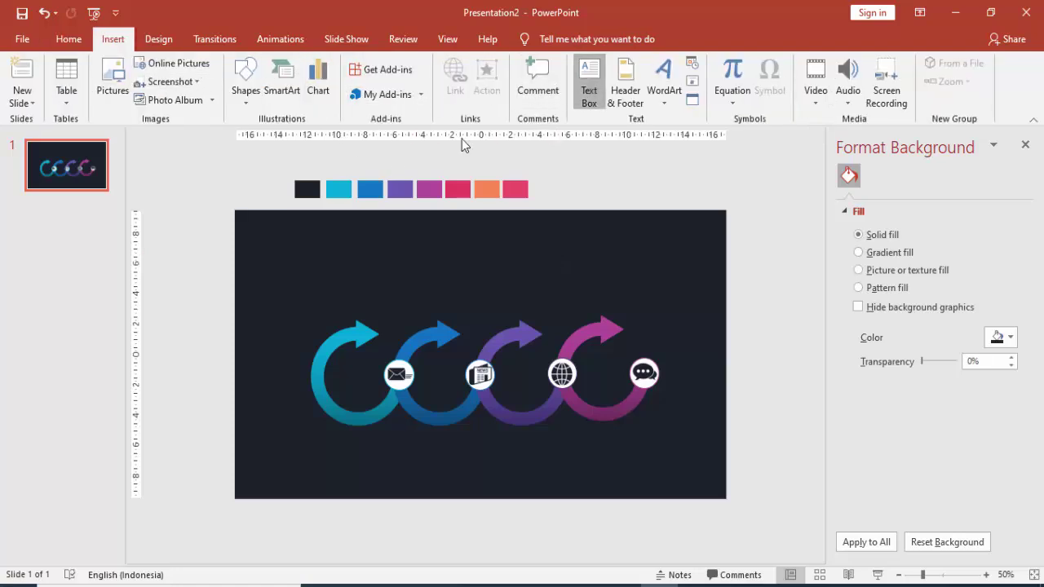
{"action": "left_click", "coordinate": [309, 291]}
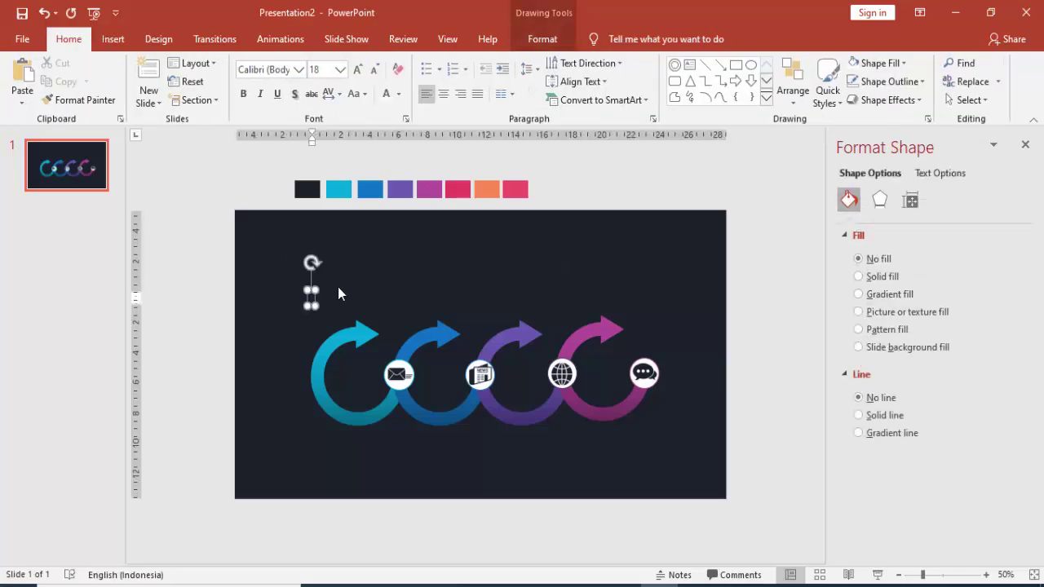
{"action": "left_click", "coordinate": [290, 302]}
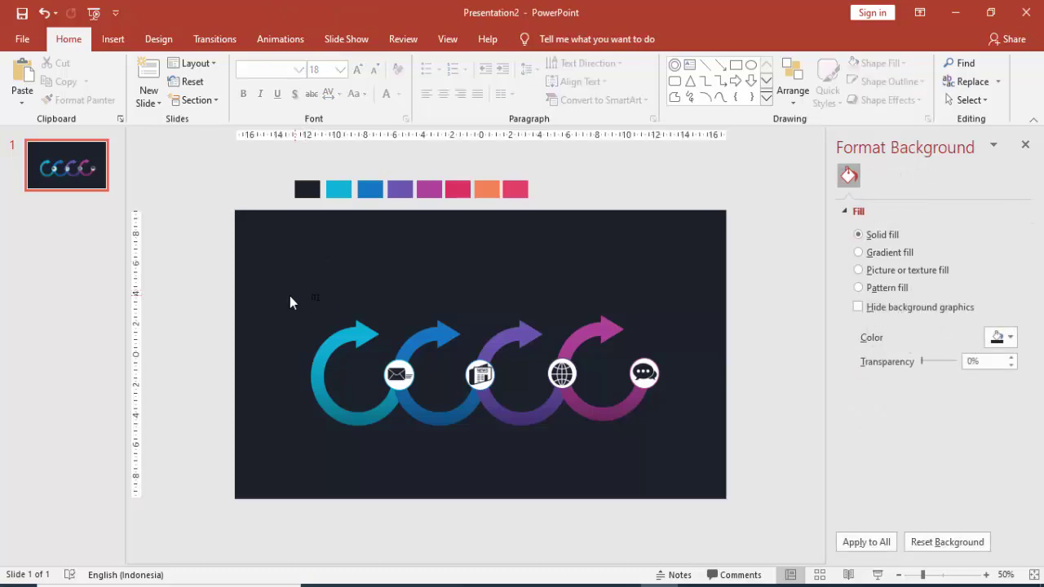
{"action": "left_click", "coordinate": [315, 298]}
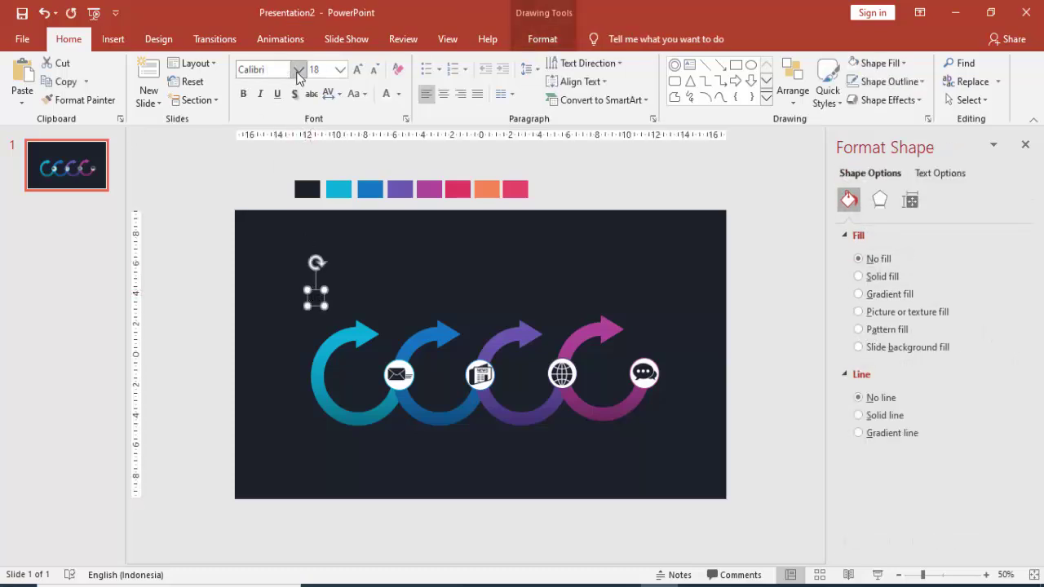
{"action": "left_click", "coordinate": [298, 69]}
{"action": "left_click", "coordinate": [308, 182]}
{"action": "left_click", "coordinate": [340, 70]}
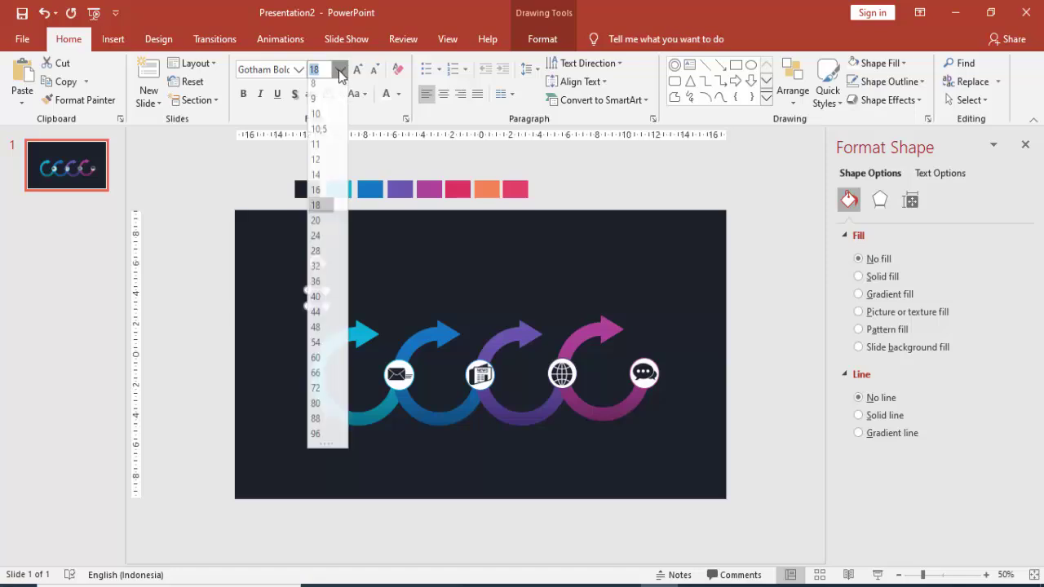
{"action": "left_click", "coordinate": [316, 301]}
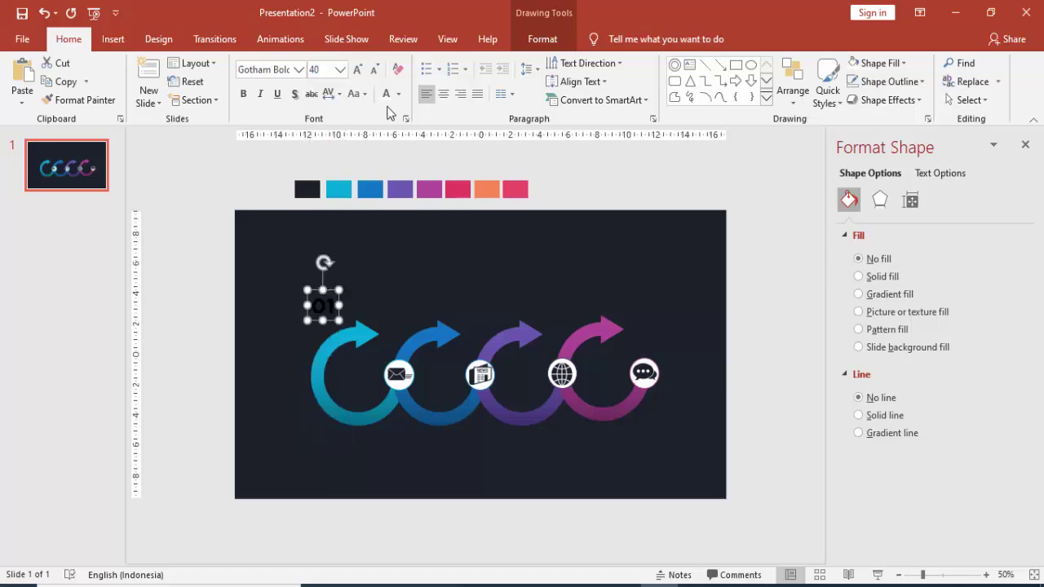
{"action": "left_click", "coordinate": [387, 95]}
Place 01 in the first arrow circle and duplicate it as 02, 03 and 04 in the others.
{"action": "mouse_move", "coordinate": [331, 291]}
{"action": "left_mouse_down"}
{"action": "mouse_move", "coordinate": [376, 369]}
{"action": "mouse_move", "coordinate": [450, 359]}
{"action": "left_mouse_up"}
{"action": "key", "text": "ctrl+d"}
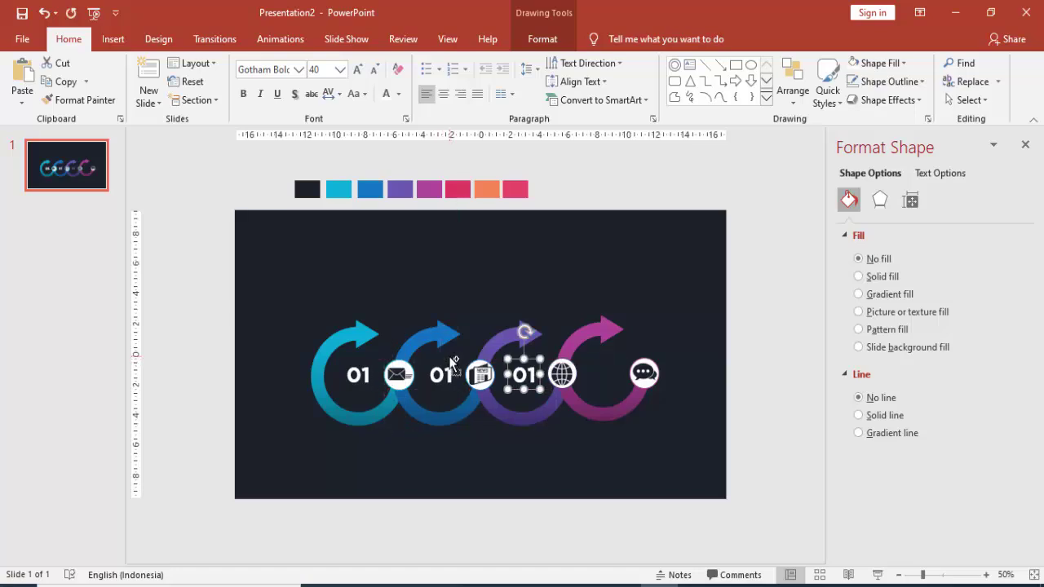
{"action": "key", "text": "ctrl+d"}
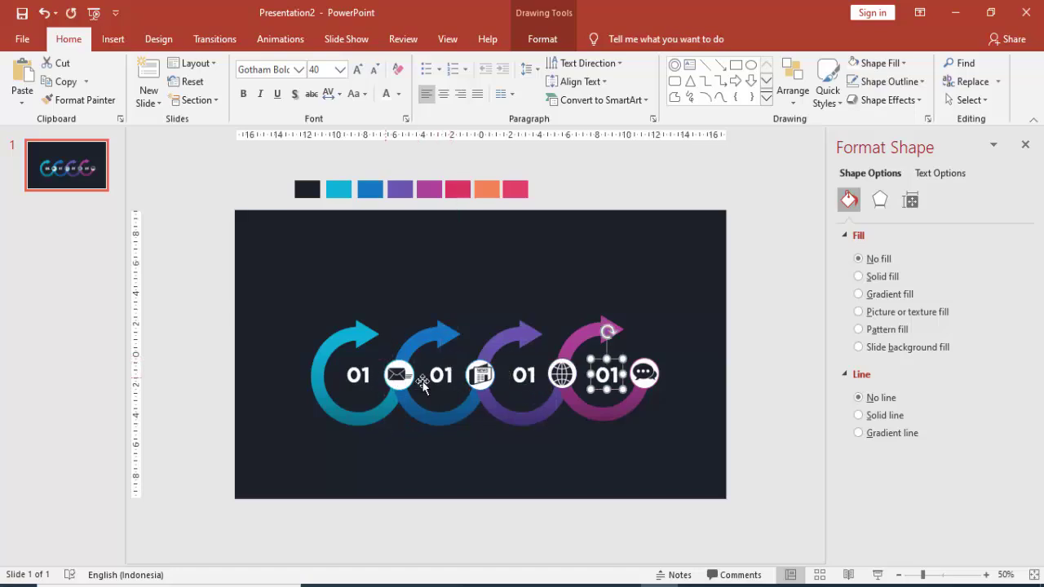
{"action": "left_click", "coordinate": [439, 375]}
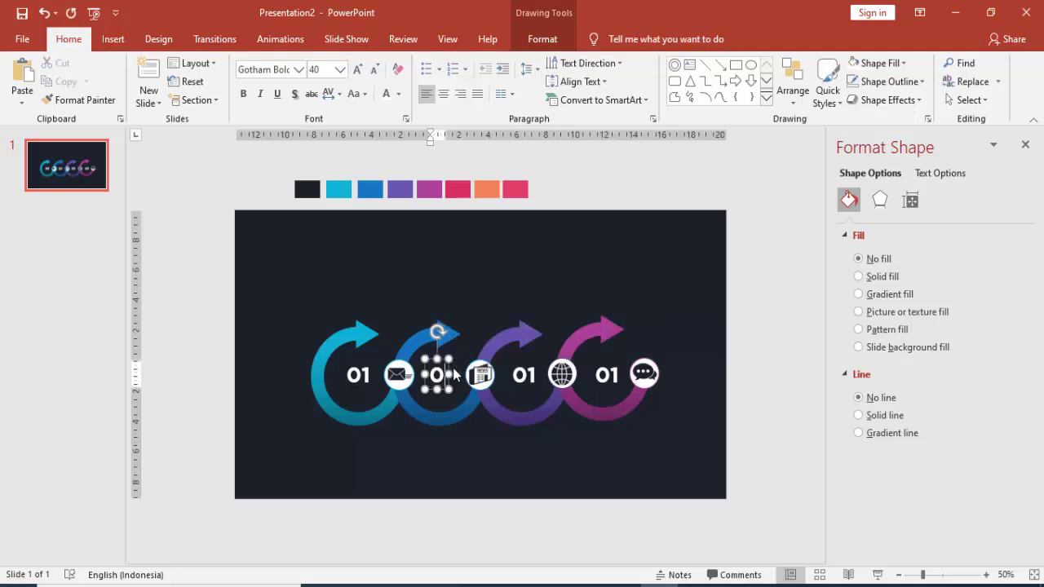
{"action": "type", "text": "2"}
{"action": "double_click", "coordinate": [517, 375]}
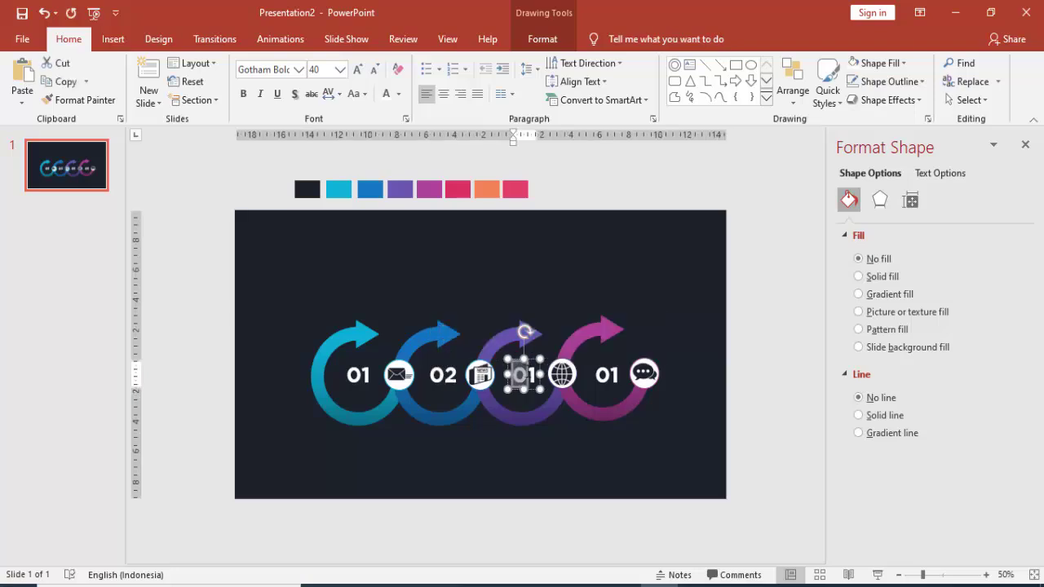
{"action": "type", "text": "03"}
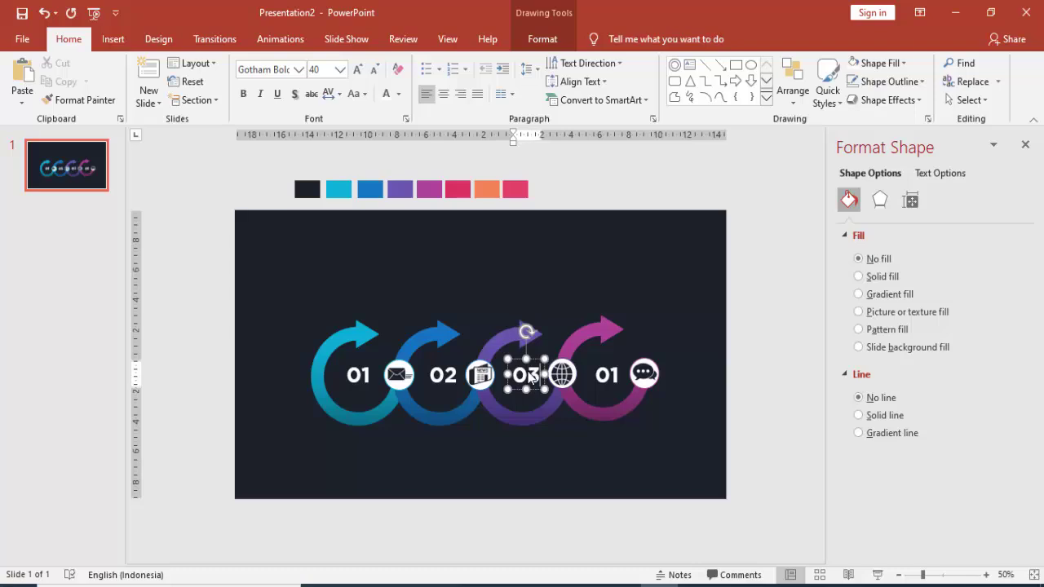
{"action": "double_click", "coordinate": [607, 375]}
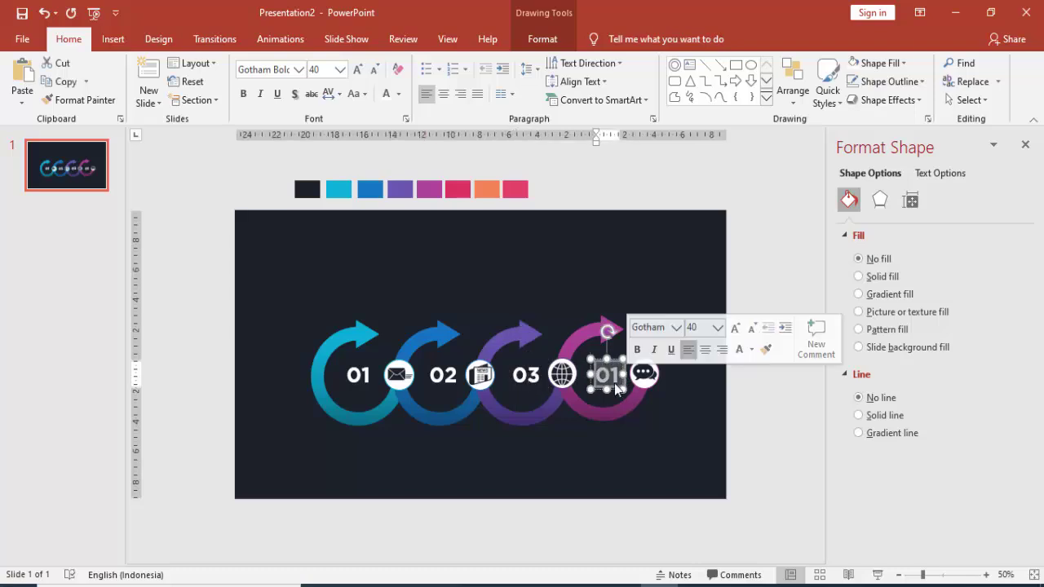
{"action": "type", "text": "04"}
Nudge the 02, 03 and 04 numbers left so they line up evenly beside their icons.
{"action": "scroll", "coordinate": [549, 383], "scroll_direction": "up", "scroll_amount": 3, "text": "ctrl"}
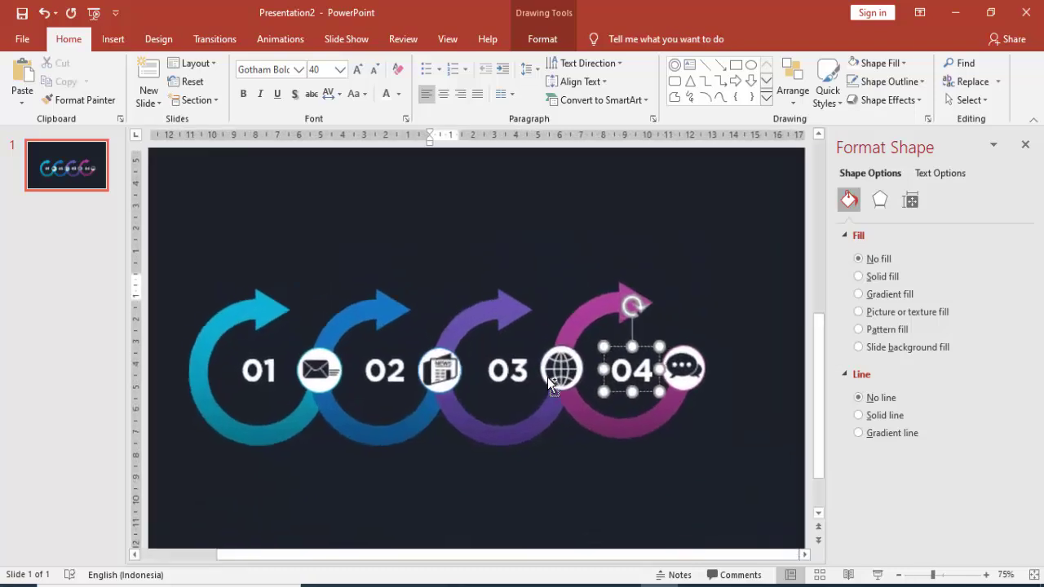
{"action": "left_click", "coordinate": [381, 346]}
{"action": "left_click_drag", "start_coordinate": [394, 346], "coordinate": [387, 345]}
{"action": "left_click", "coordinate": [506, 367]}
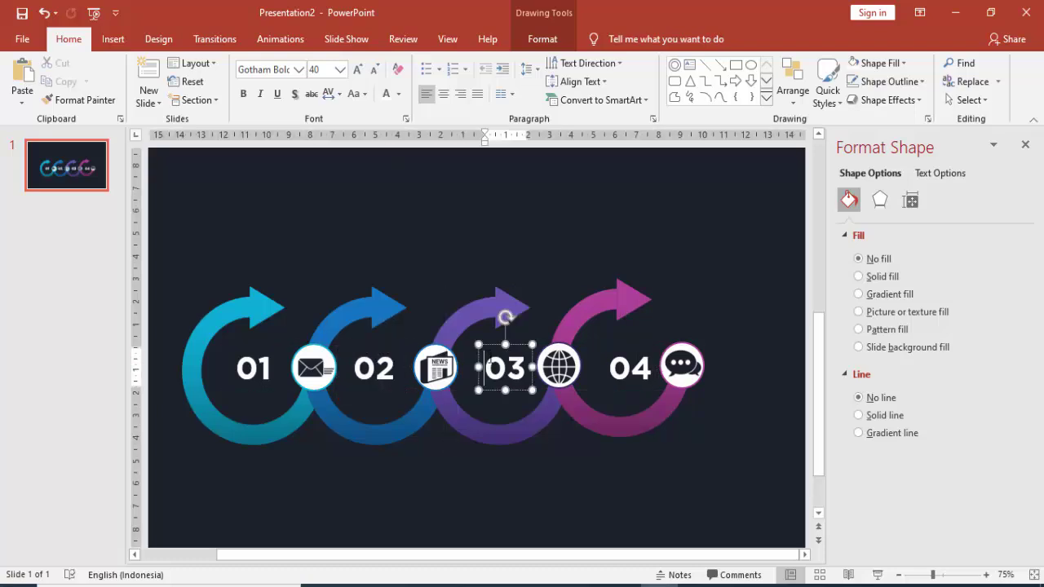
{"action": "left_click_drag", "start_coordinate": [513, 345], "coordinate": [506, 345]}
{"action": "left_click", "coordinate": [630, 346]}
{"action": "left_click_drag", "start_coordinate": [639, 346], "coordinate": [633, 344]}
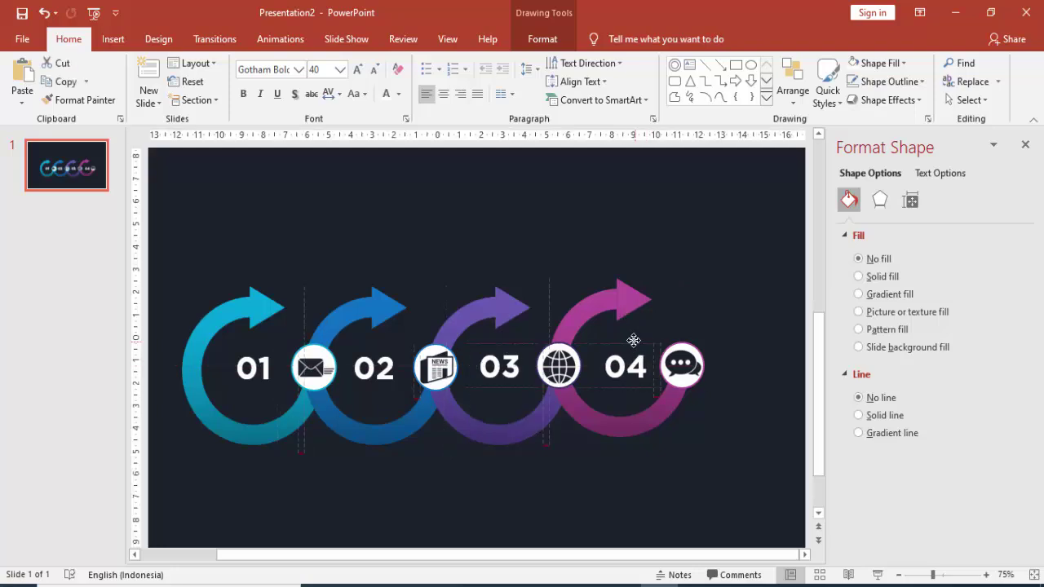
{"action": "left_click", "coordinate": [689, 327]}
{"action": "scroll", "coordinate": [689, 328], "scroll_direction": "down", "scroll_amount": 2}
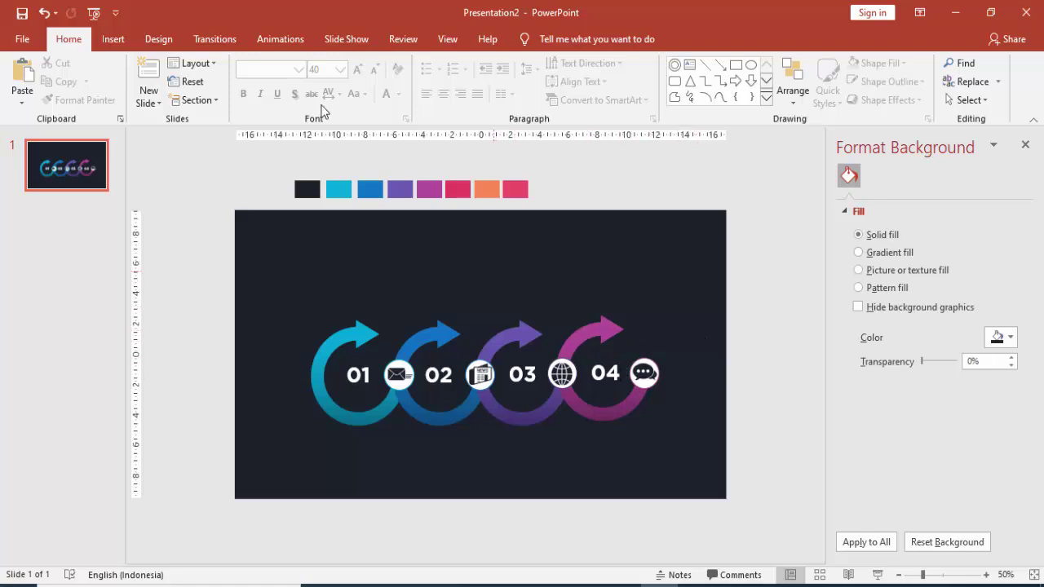
Add a title text box above the arrows in white Gotham Bold 28.
{"action": "left_click", "coordinate": [112, 40]}
{"action": "left_click", "coordinate": [588, 84]}
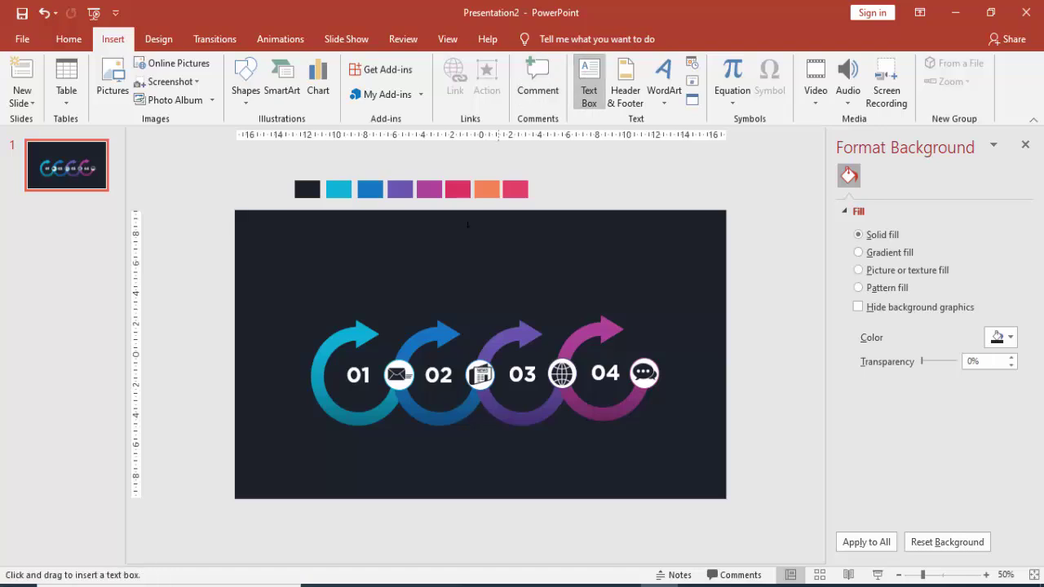
{"action": "left_click", "coordinate": [437, 243]}
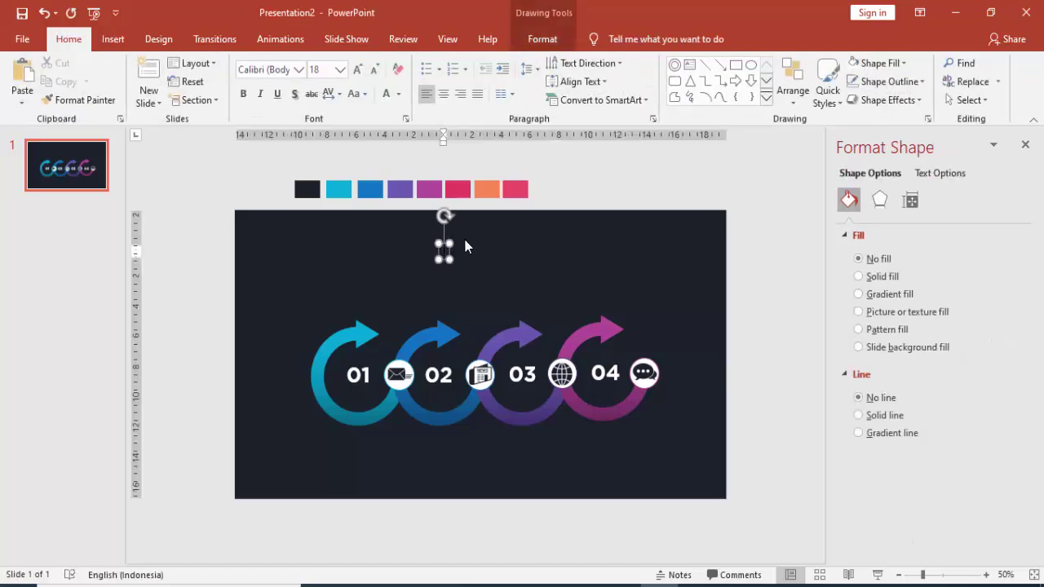
{"action": "type", "text": "Lorem ipsum"}
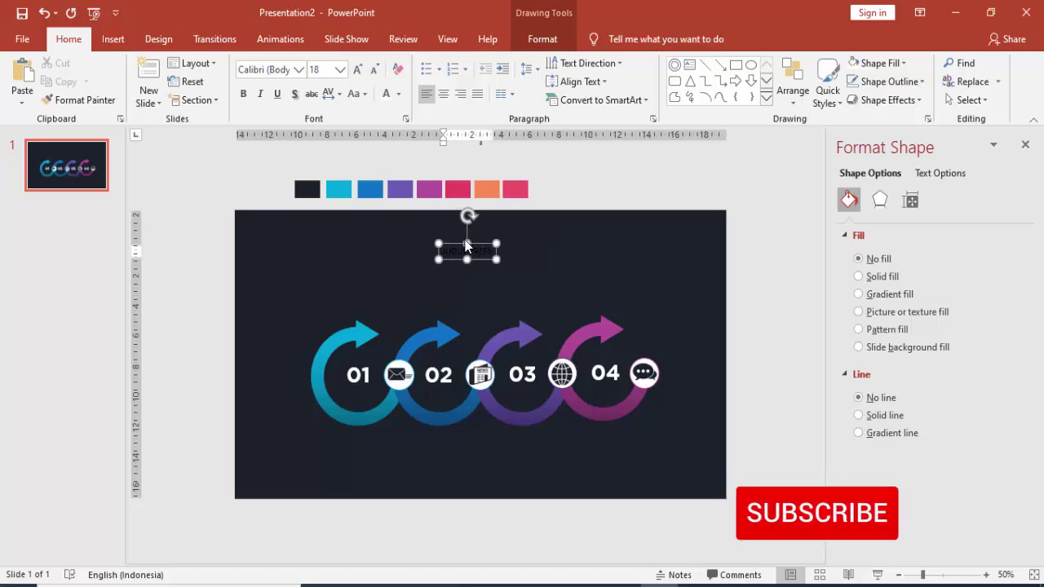
{"action": "type", "text": "sum"}
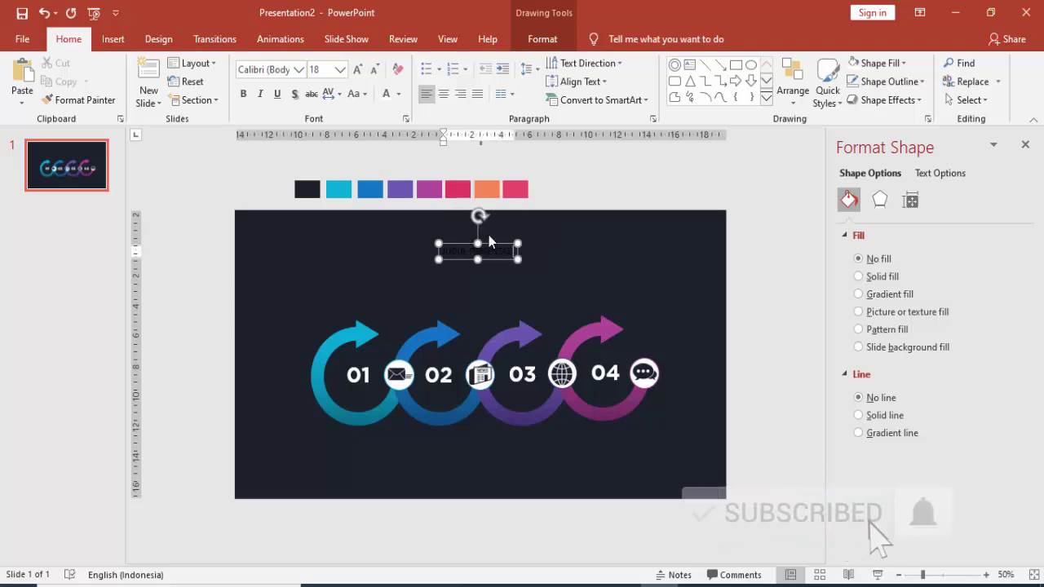
{"action": "left_click", "coordinate": [489, 244]}
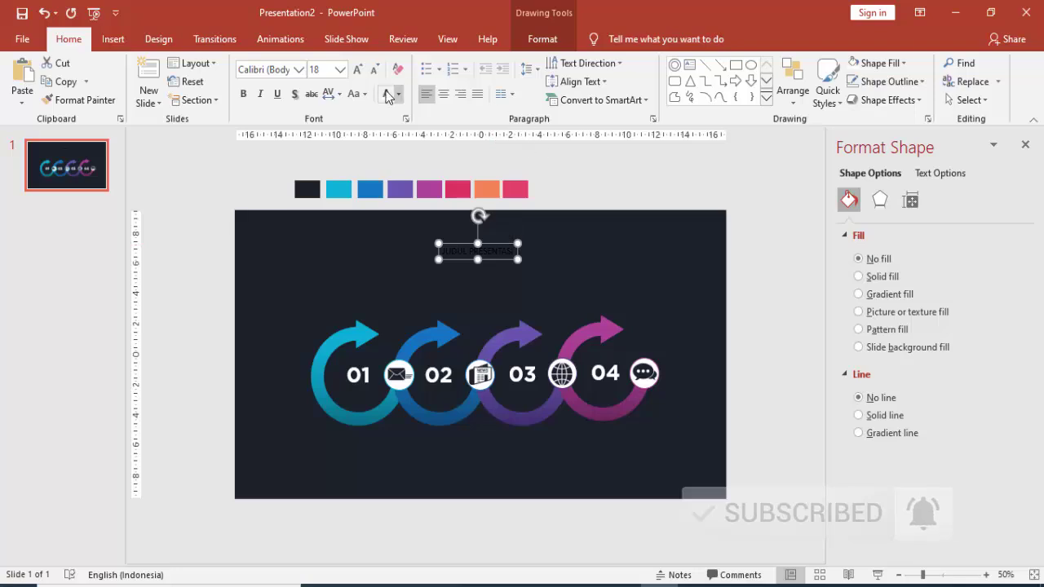
{"action": "left_click", "coordinate": [386, 93]}
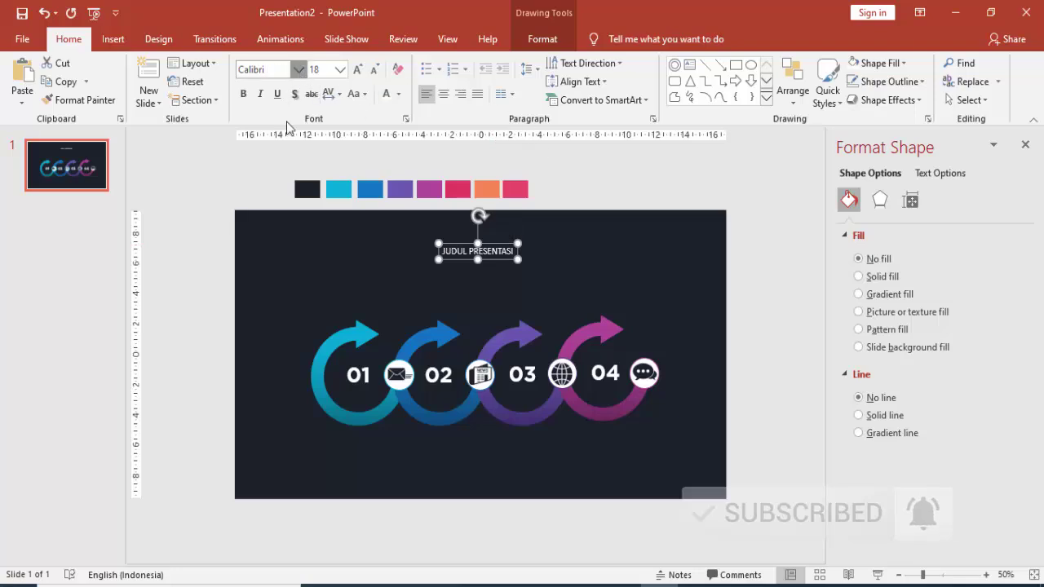
{"action": "left_click", "coordinate": [298, 69]}
{"action": "left_click", "coordinate": [294, 165]}
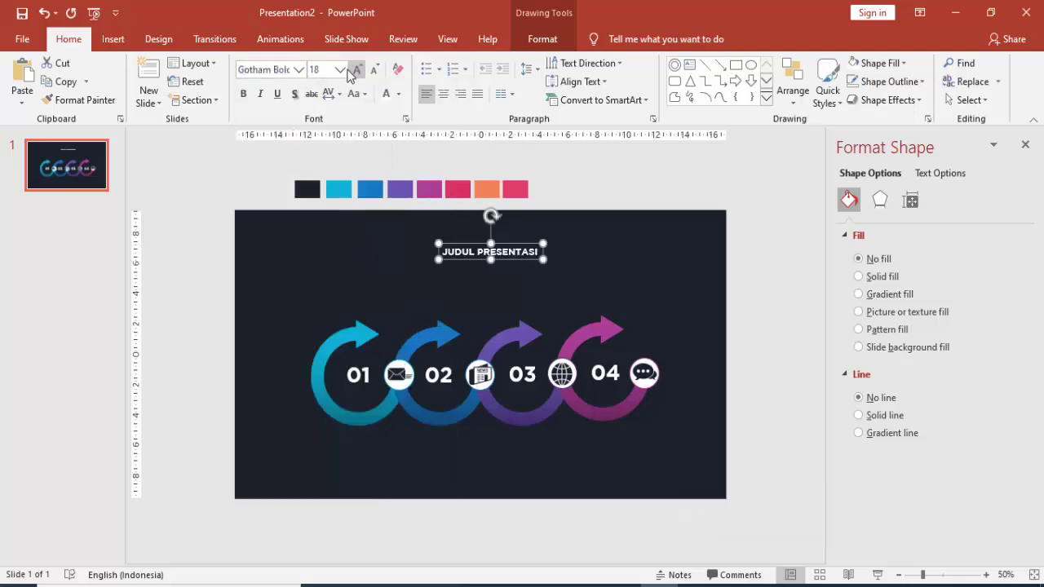
{"action": "left_click", "coordinate": [339, 69]}
{"action": "left_click", "coordinate": [317, 255]}
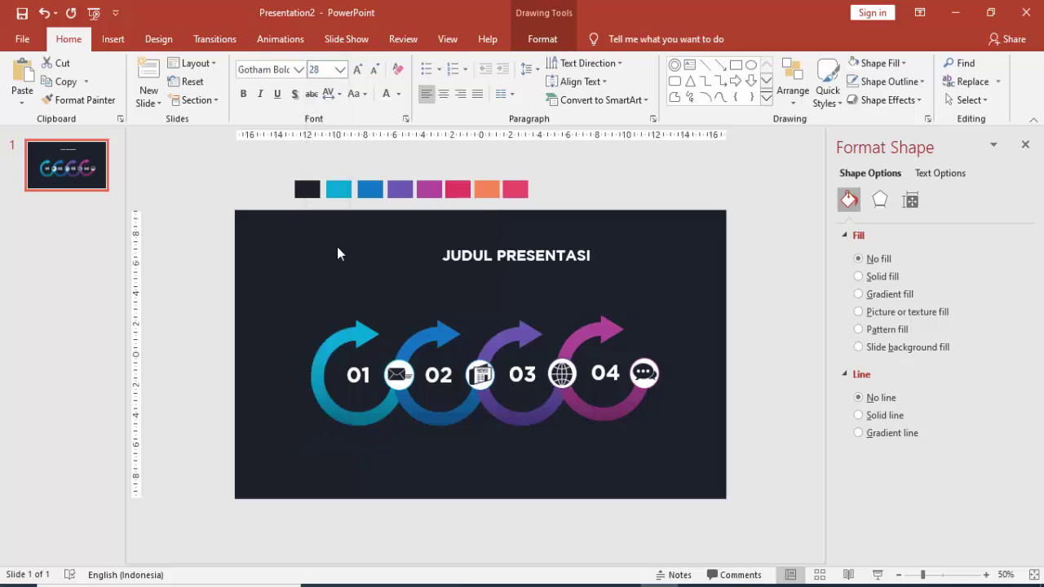
Move the title to the slide top, centre it, and colour 'PRESENTASI' cyan.
{"action": "left_click_drag", "start_coordinate": [459, 242], "coordinate": [436, 230]}
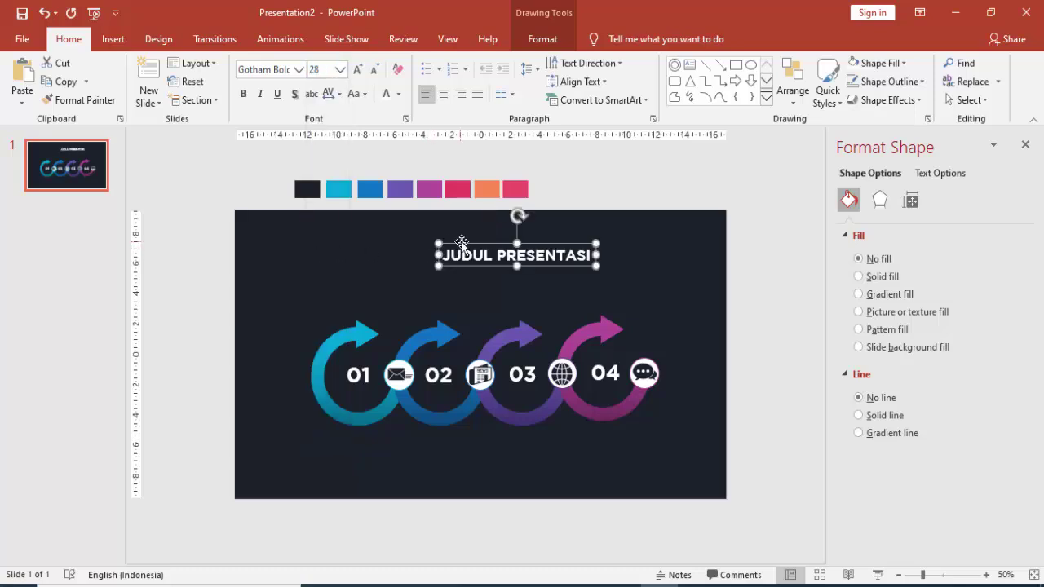
{"action": "left_click", "coordinate": [444, 95]}
{"action": "left_click_drag", "start_coordinate": [459, 231], "coordinate": [562, 243]}
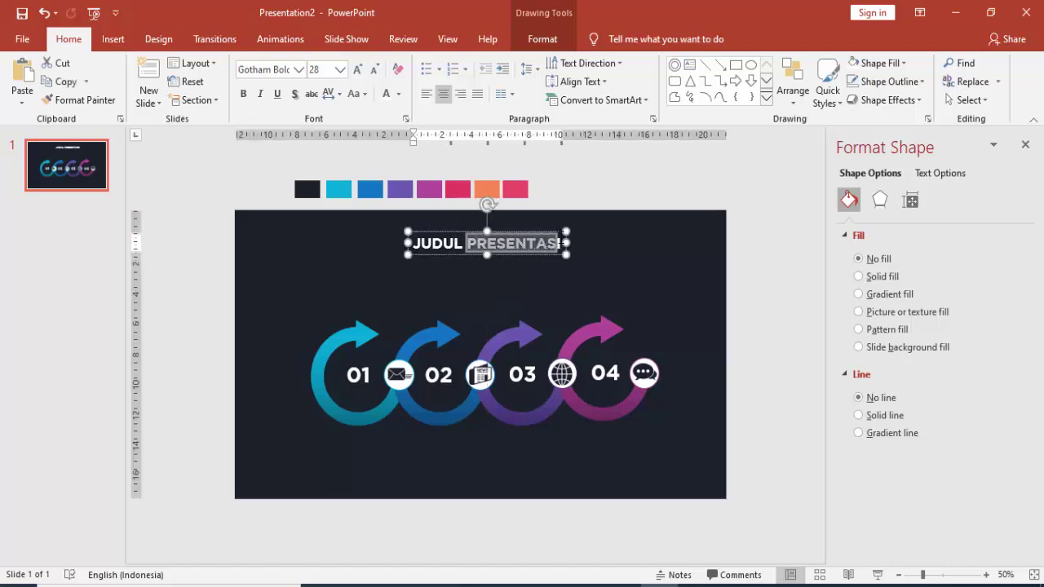
{"action": "left_click", "coordinate": [397, 94]}
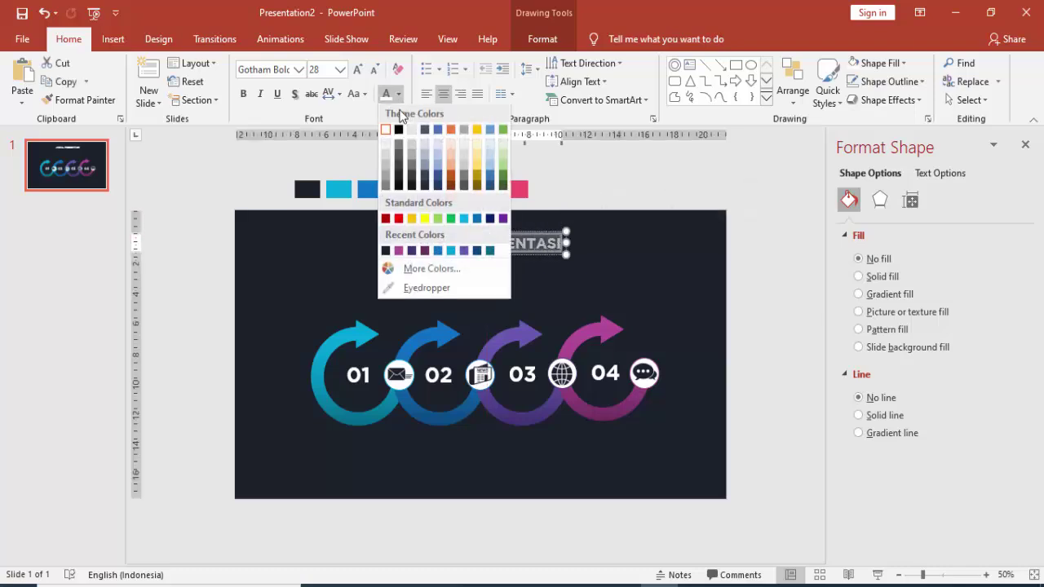
{"action": "left_click", "coordinate": [451, 250]}
{"action": "left_click", "coordinate": [545, 257]}
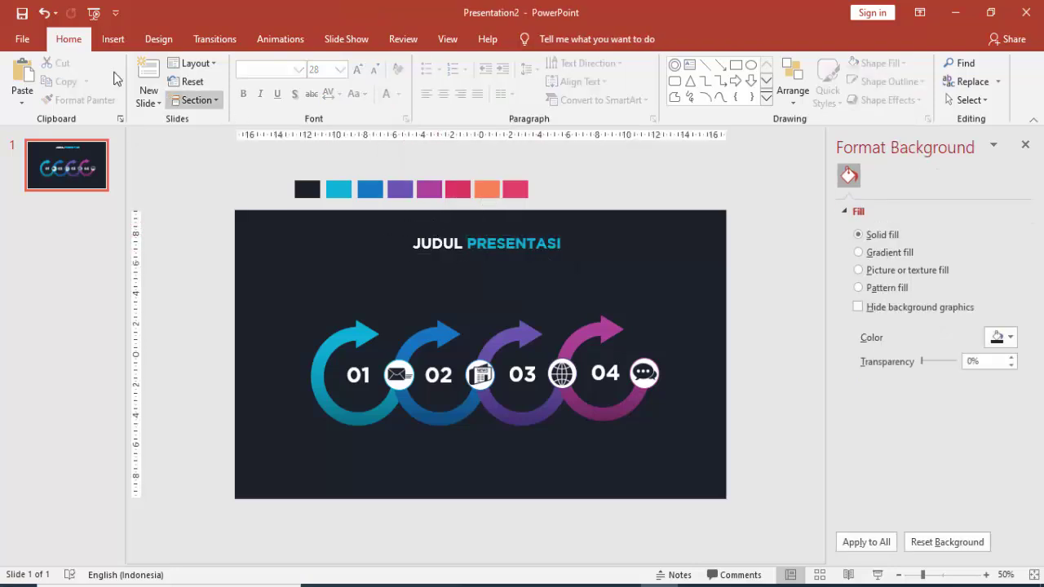
{"action": "left_click", "coordinate": [117, 41]}
{"action": "left_click", "coordinate": [589, 90]}
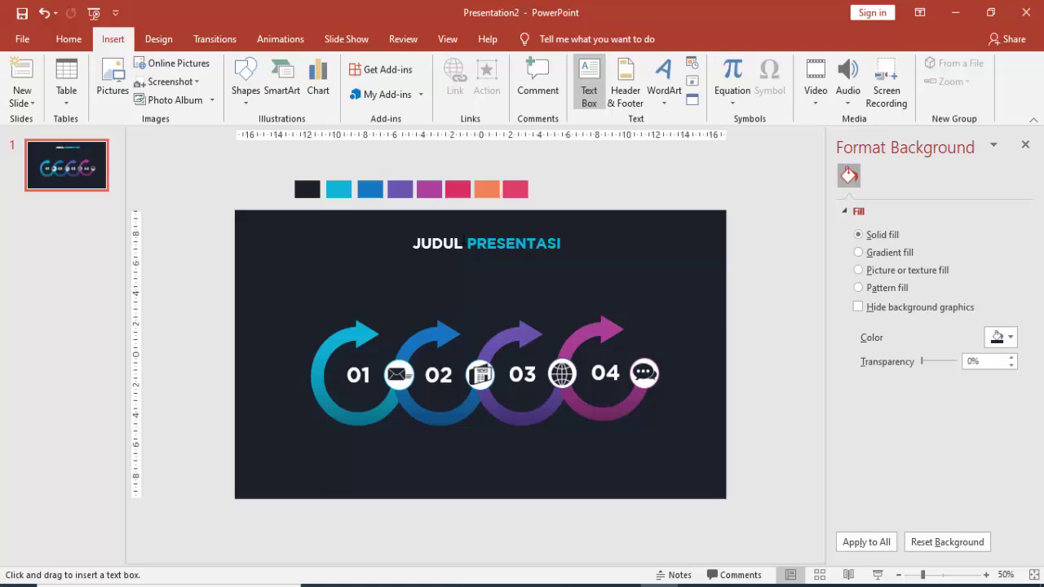
Add a 'SUB JUDUL PRESENTASI' text box in white Gotham Bold.
{"action": "left_click", "coordinate": [425, 261]}
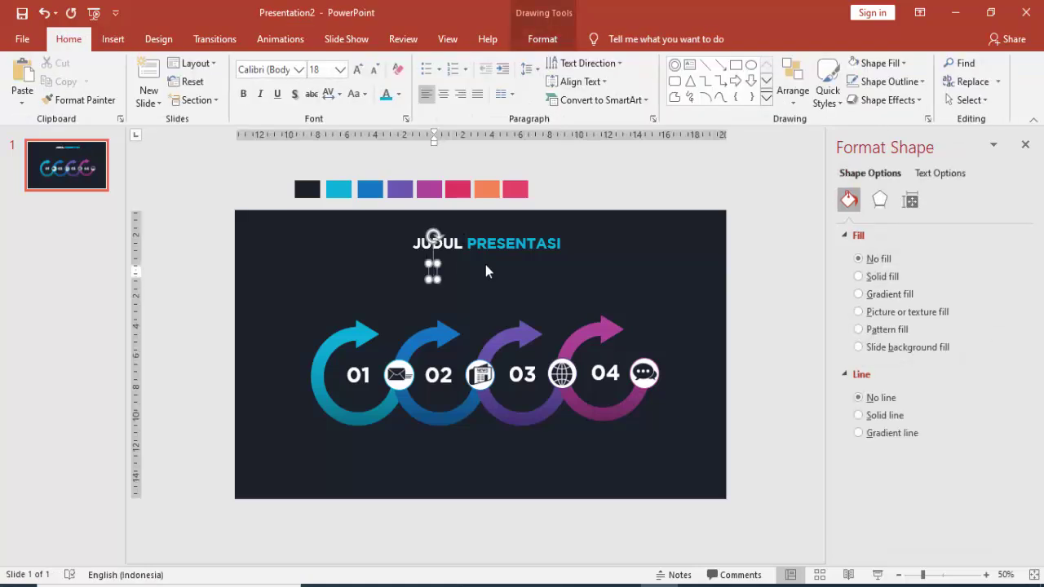
{"action": "type", "text": "Lorem"}
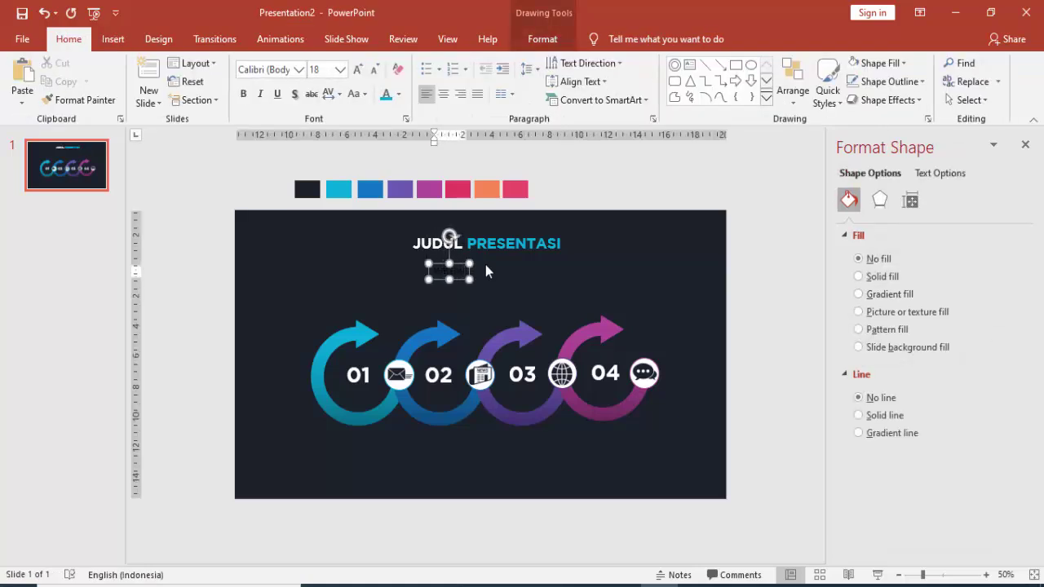
{"action": "type", "text": " i"}
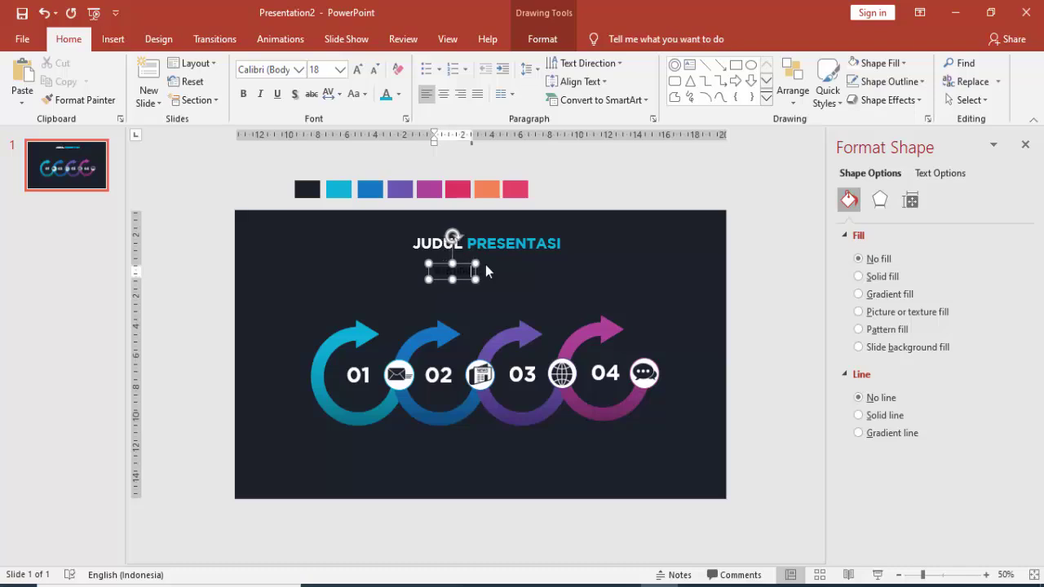
{"action": "type", "text": "psum"}
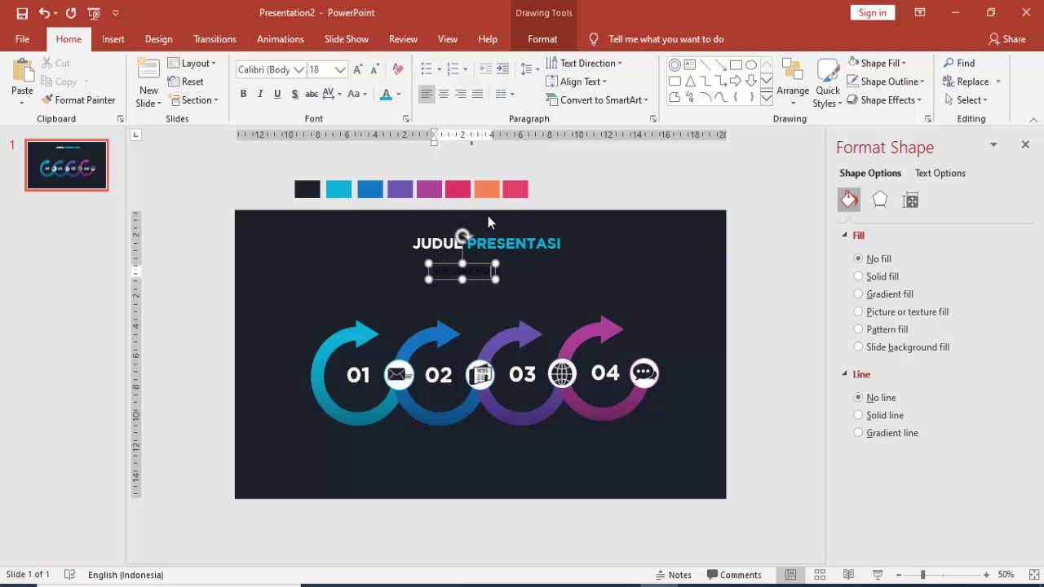
{"action": "type", "text": "SENTASI"}
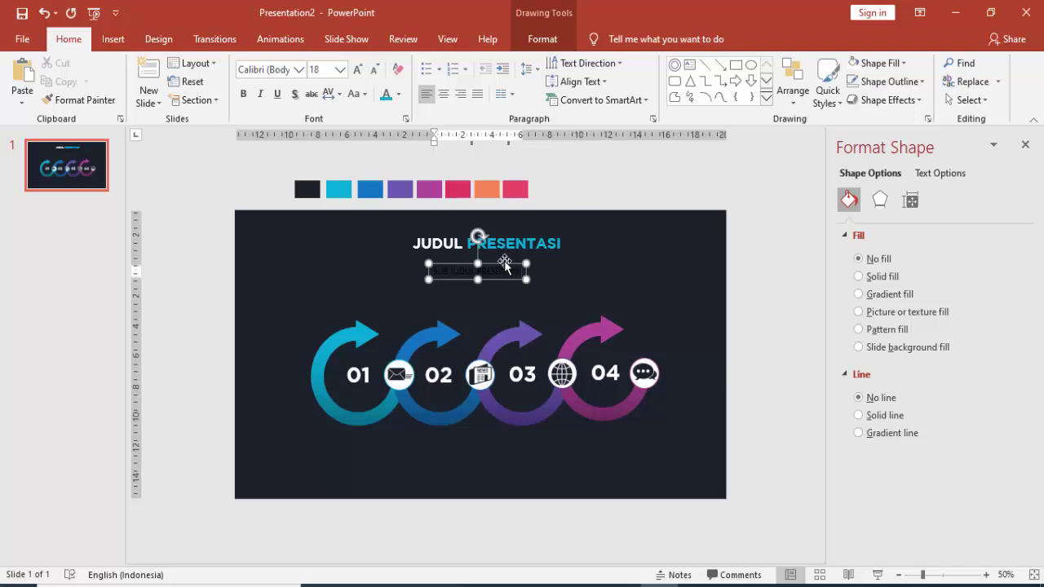
{"action": "left_click", "coordinate": [504, 265]}
{"action": "left_click", "coordinate": [298, 69]}
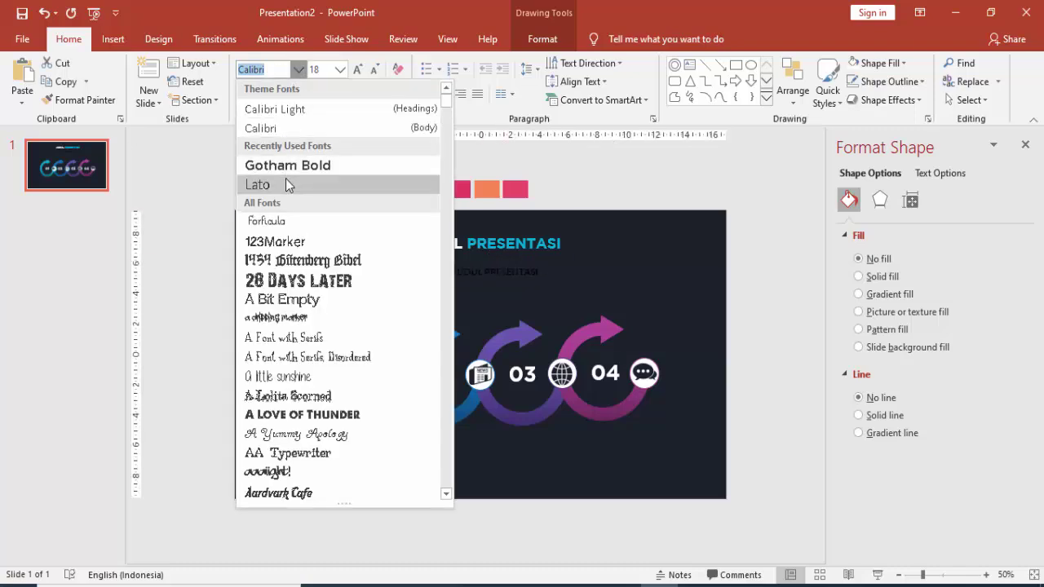
{"action": "left_click", "coordinate": [287, 165]}
{"action": "left_click", "coordinate": [398, 93]}
{"action": "left_click", "coordinate": [389, 136]}
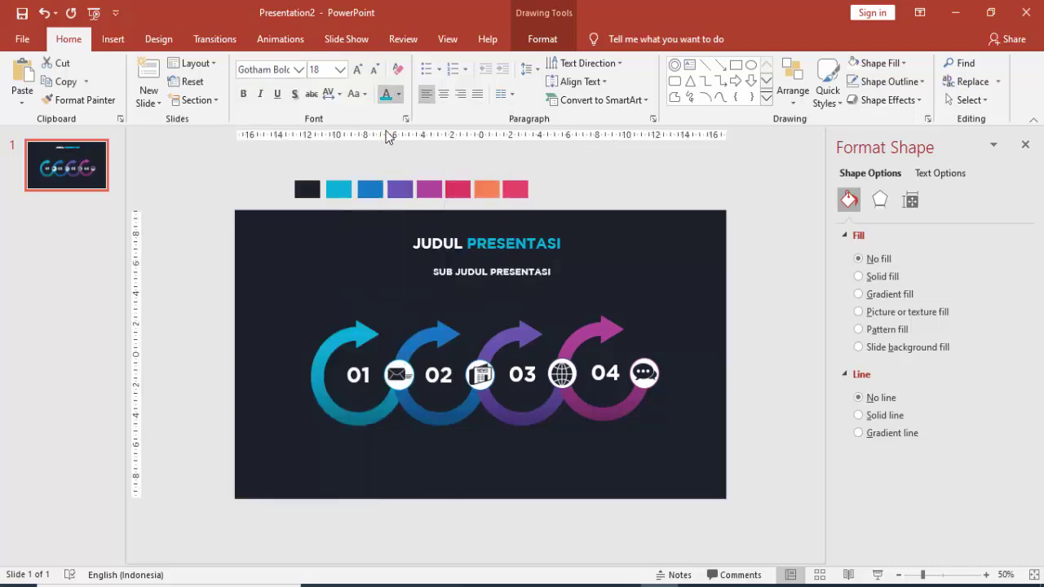
Move the subtitle directly under the title and centre-align it.
{"action": "mouse_move", "coordinate": [522, 271]}
{"action": "left_mouse_down"}
{"action": "mouse_move", "coordinate": [506, 253]}
{"action": "mouse_move", "coordinate": [508, 218]}
{"action": "left_mouse_up"}
{"action": "left_click", "coordinate": [443, 93]}
{"action": "left_click", "coordinate": [506, 242], "text": "shift"}
{"action": "left_click", "coordinate": [580, 230]}
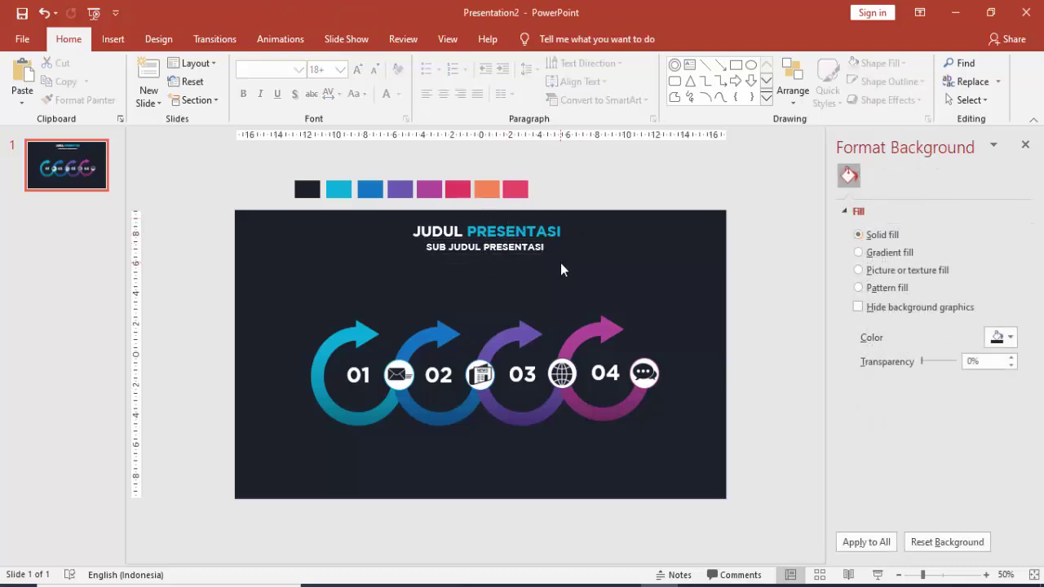
{"action": "left_click", "coordinate": [115, 40]}
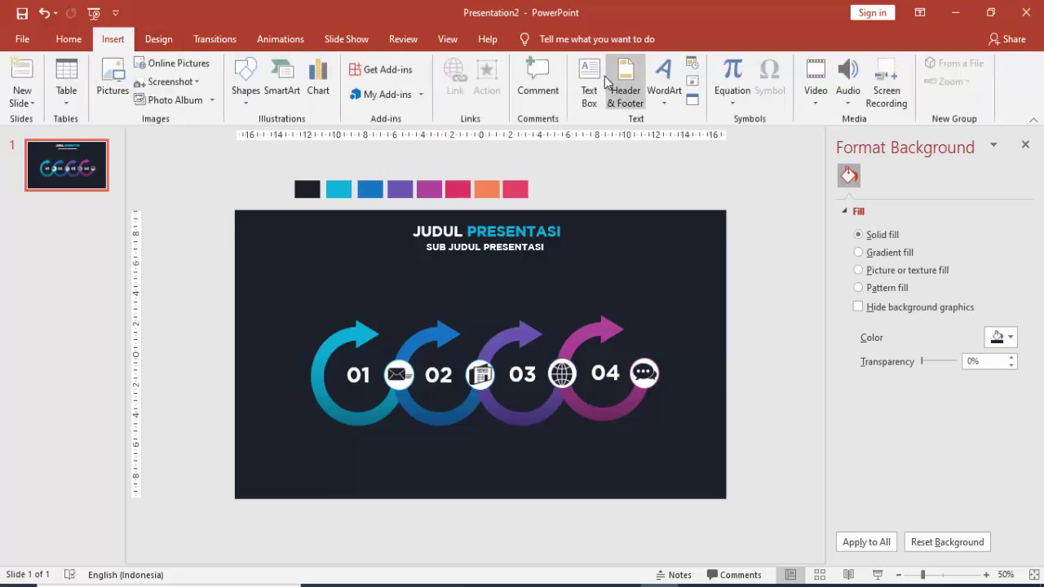
Draw a text box above the first arrow reading 'Teks Uraian Disini' in bold white.
{"action": "left_click", "coordinate": [589, 86]}
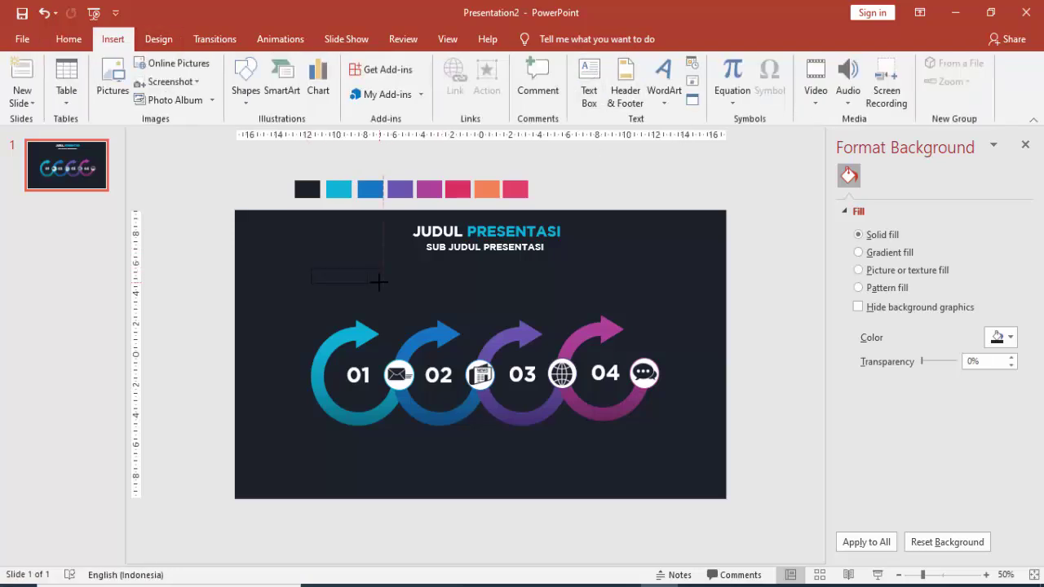
{"action": "left_click_drag", "start_coordinate": [310, 267], "coordinate": [383, 283]}
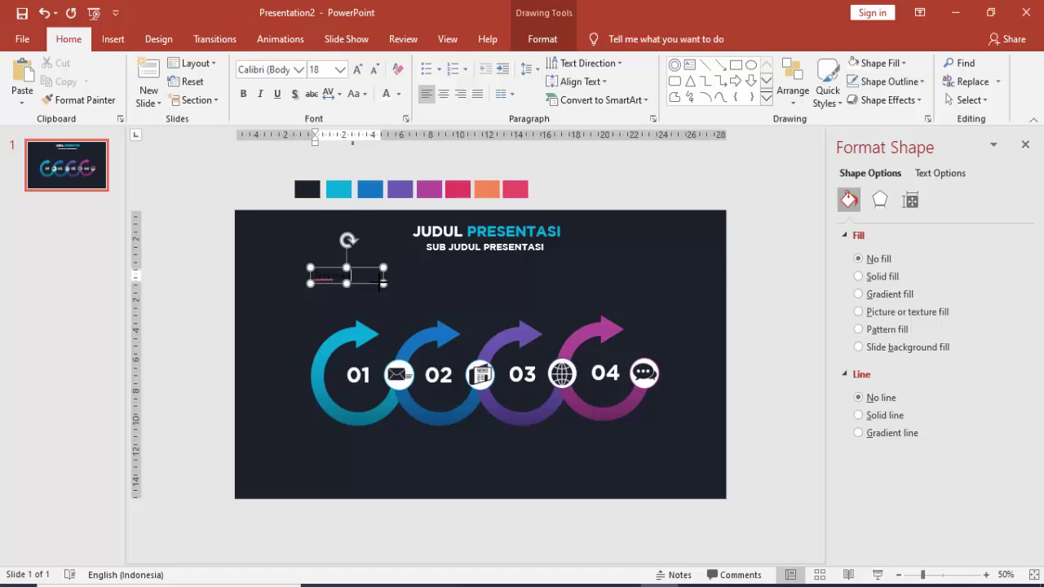
{"action": "type", "text": "tion"}
{"action": "type", "text": "n"}
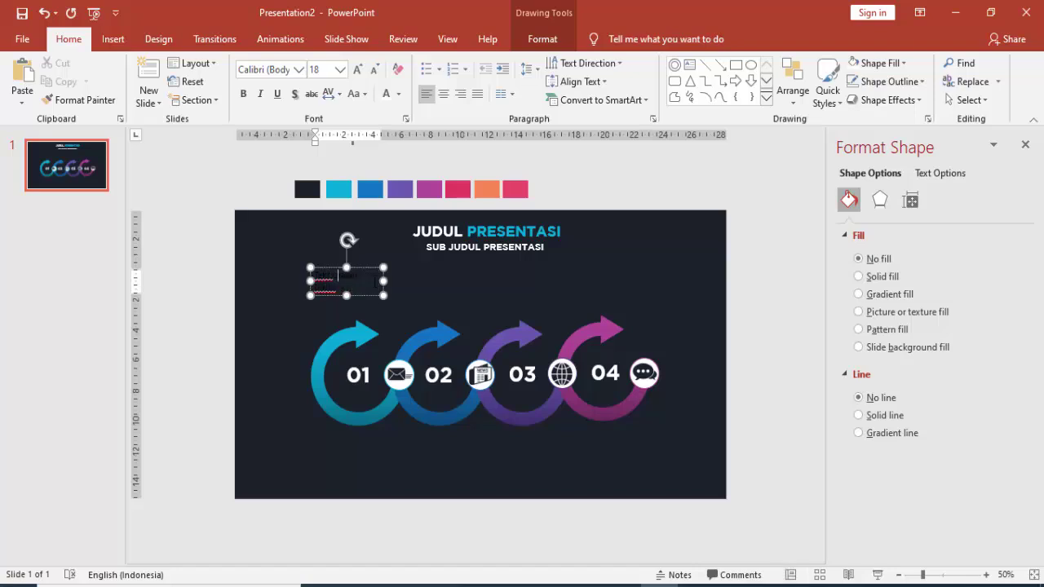
{"action": "left_click_drag", "start_coordinate": [381, 281], "coordinate": [398, 280]}
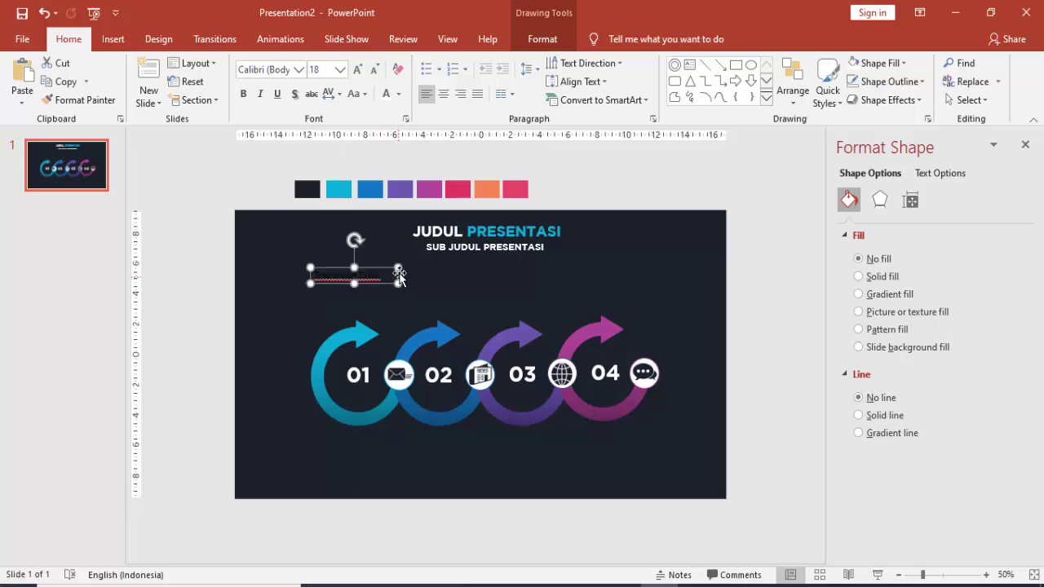
{"action": "left_click", "coordinate": [397, 93]}
{"action": "left_click", "coordinate": [396, 128]}
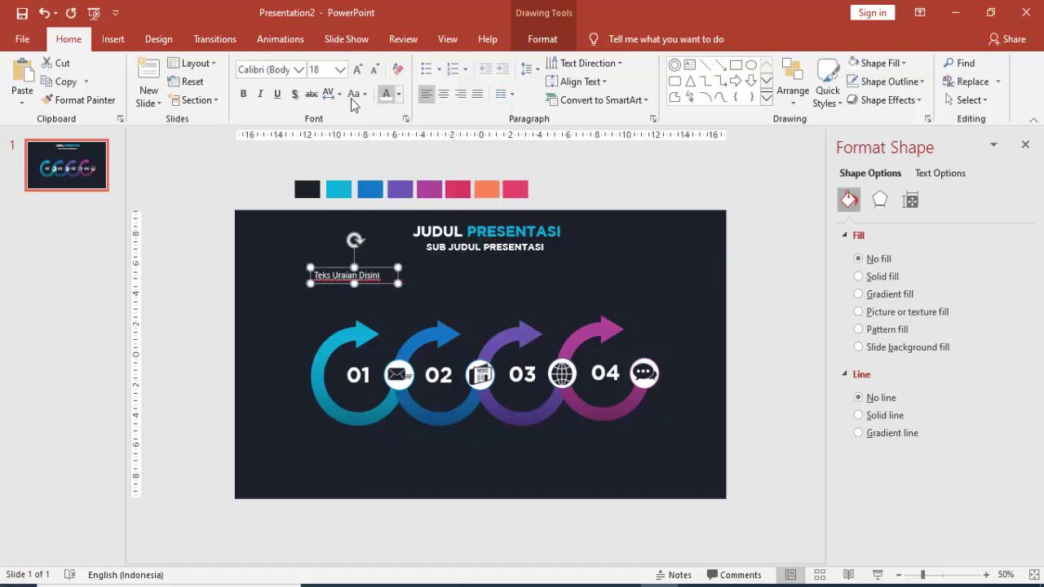
{"action": "left_click", "coordinate": [243, 94]}
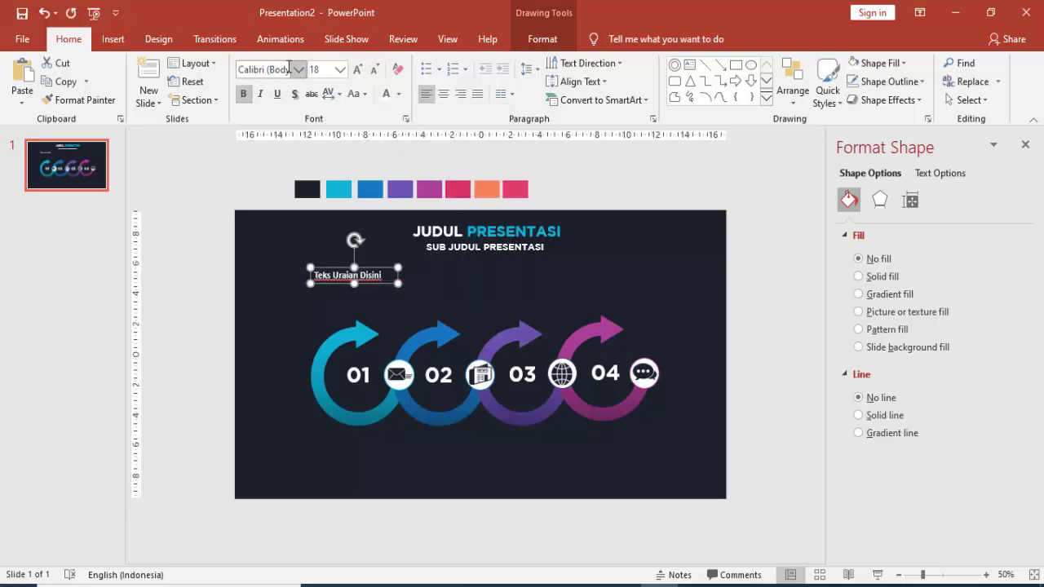
Change the heading font to Montserrat and widen the box to fit one line.
{"action": "left_click", "coordinate": [289, 70]}
{"action": "type", "text": "Mod"}
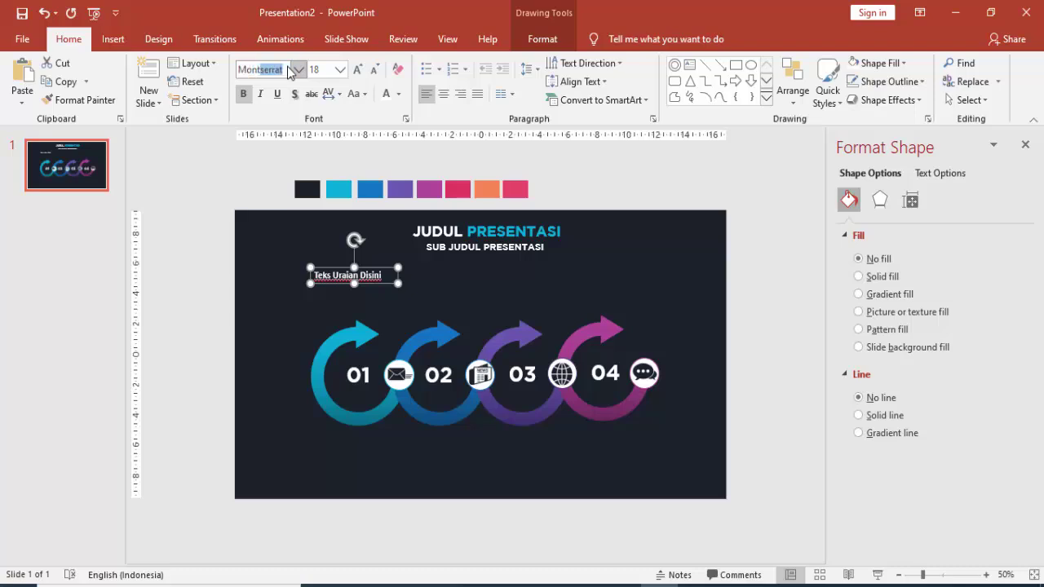
{"action": "key", "text": "Return"}
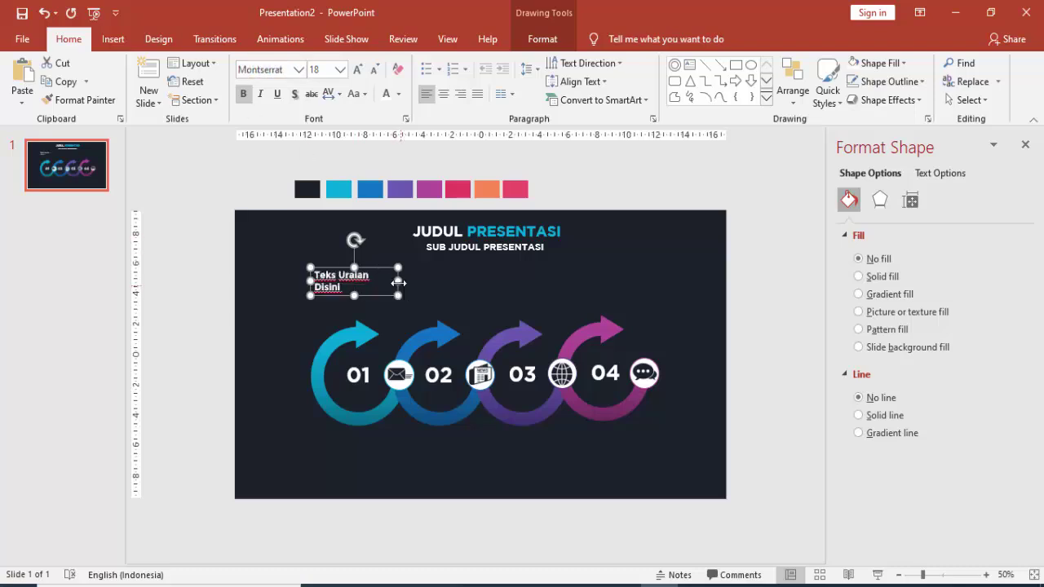
{"action": "left_click_drag", "start_coordinate": [398, 282], "coordinate": [408, 283]}
{"action": "left_click", "coordinate": [280, 243]}
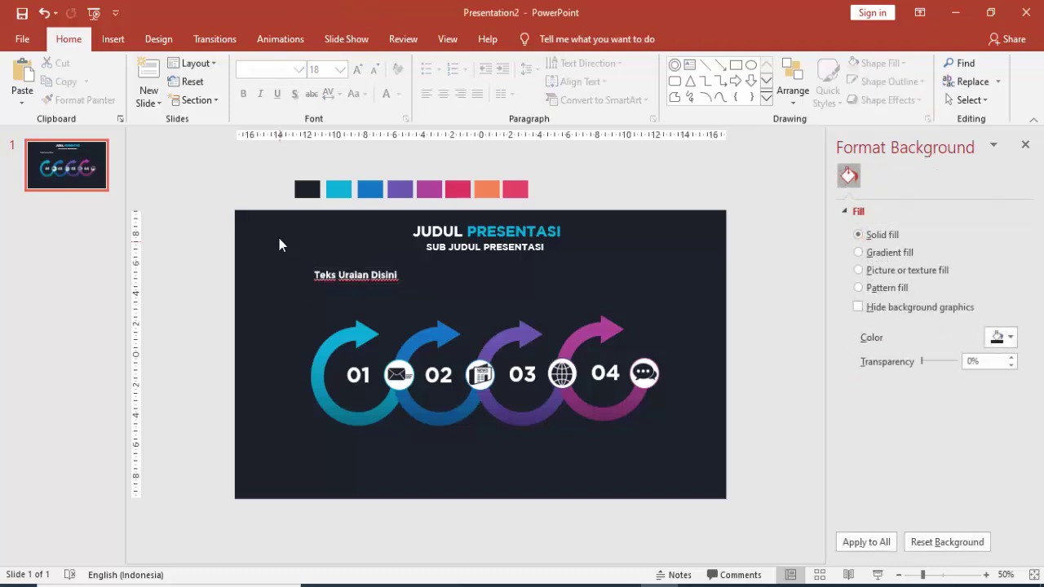
{"action": "left_click", "coordinate": [113, 38]}
Fill a new text box below the heading with =rand() sample text, deleting the extra paragraphs.
{"action": "left_click", "coordinate": [590, 83]}
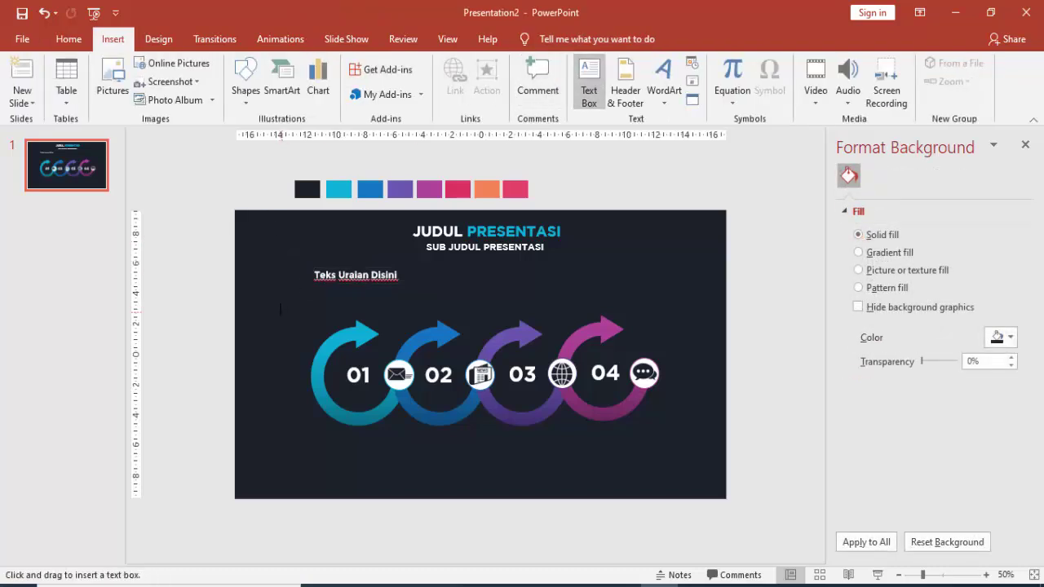
{"action": "left_click_drag", "start_coordinate": [303, 288], "coordinate": [401, 310]}
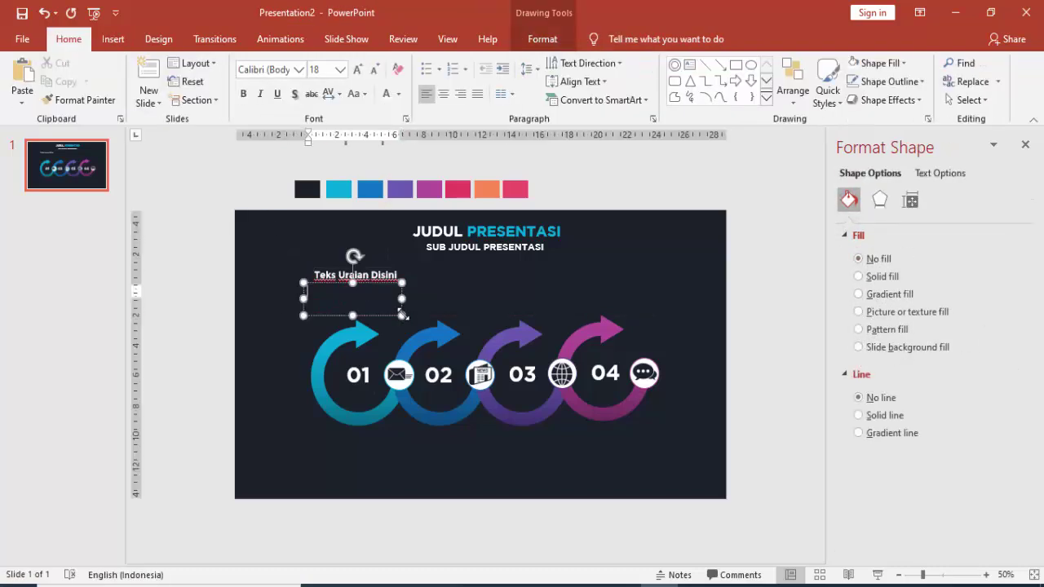
{"action": "type", "text": "em ip"}
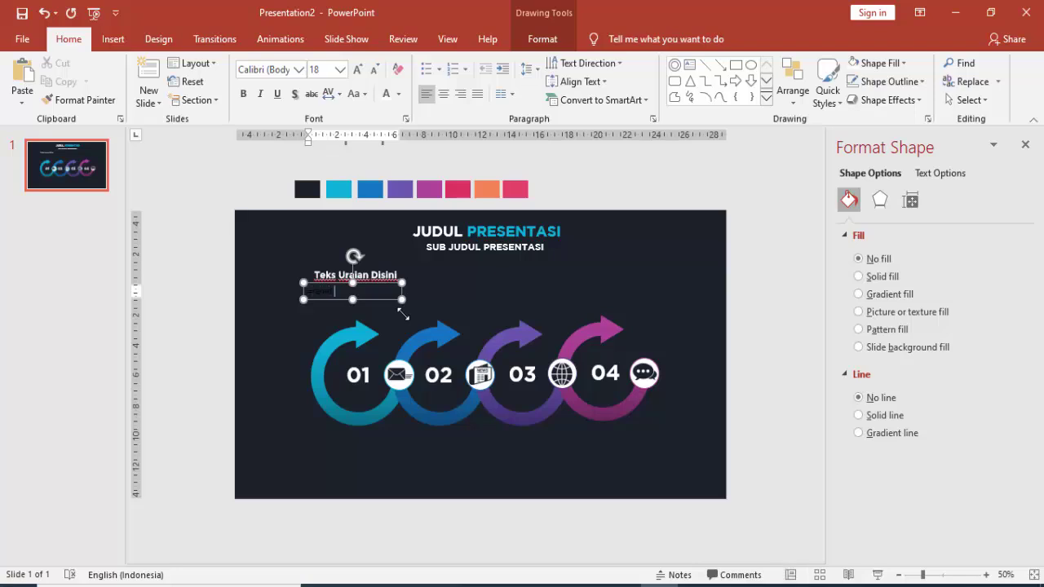
{"action": "key", "text": "Return"}
{"action": "scroll", "coordinate": [421, 303], "scroll_direction": "up", "scroll_amount": 3}
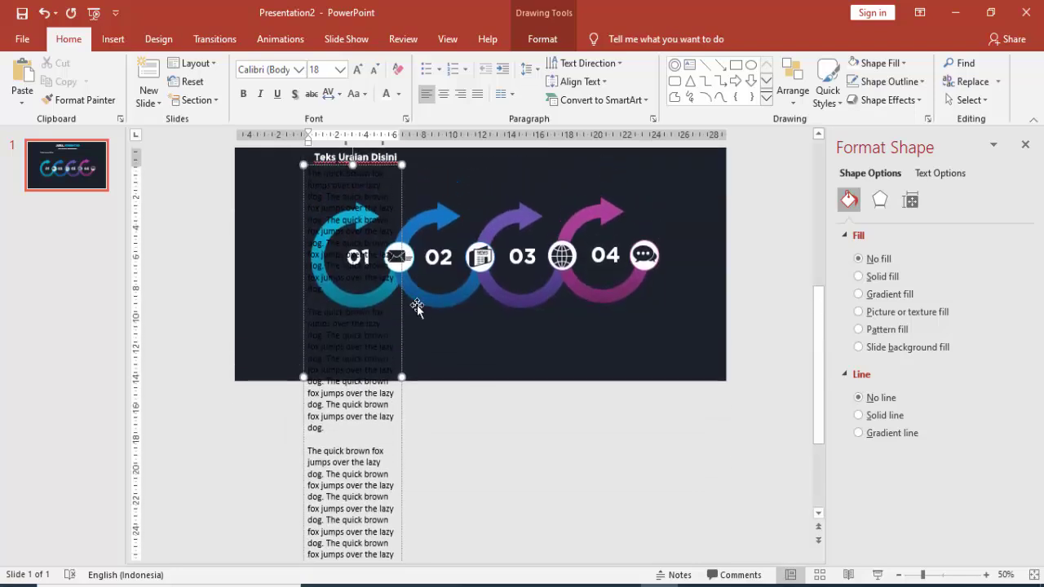
{"action": "left_click_drag", "start_coordinate": [326, 326], "coordinate": [404, 564]}
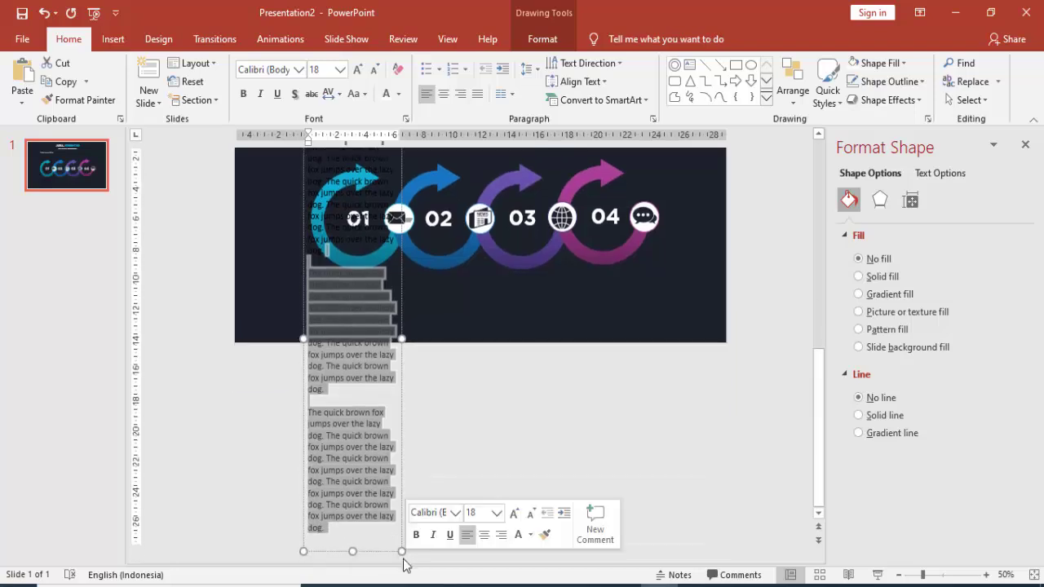
{"action": "key", "text": "Delete"}
Make the paragraph 12 pt white, trim it to four lines, and move it under the heading.
{"action": "left_click", "coordinate": [400, 330]}
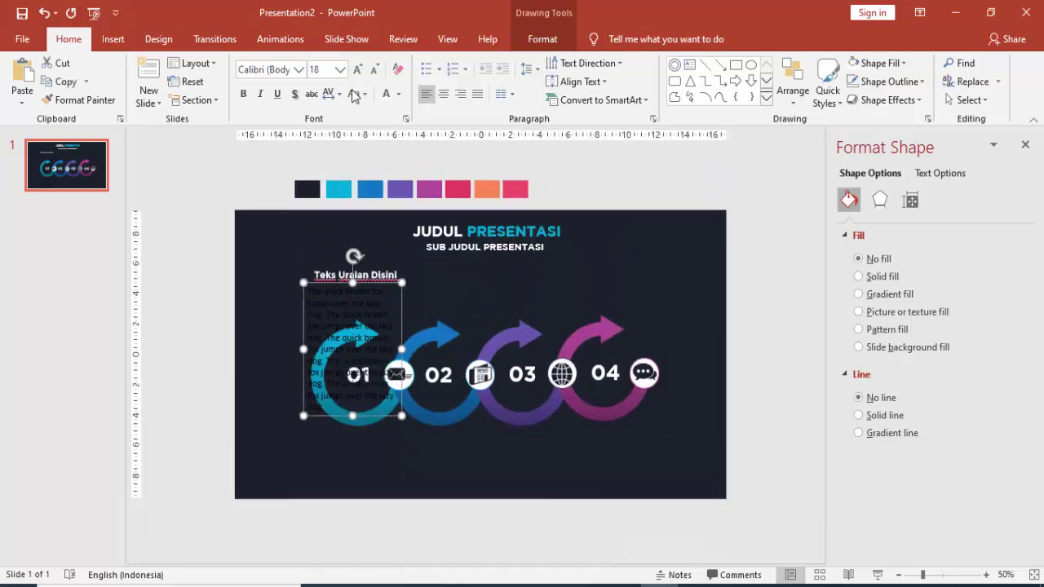
{"action": "left_click", "coordinate": [340, 69]}
{"action": "left_click", "coordinate": [322, 163]}
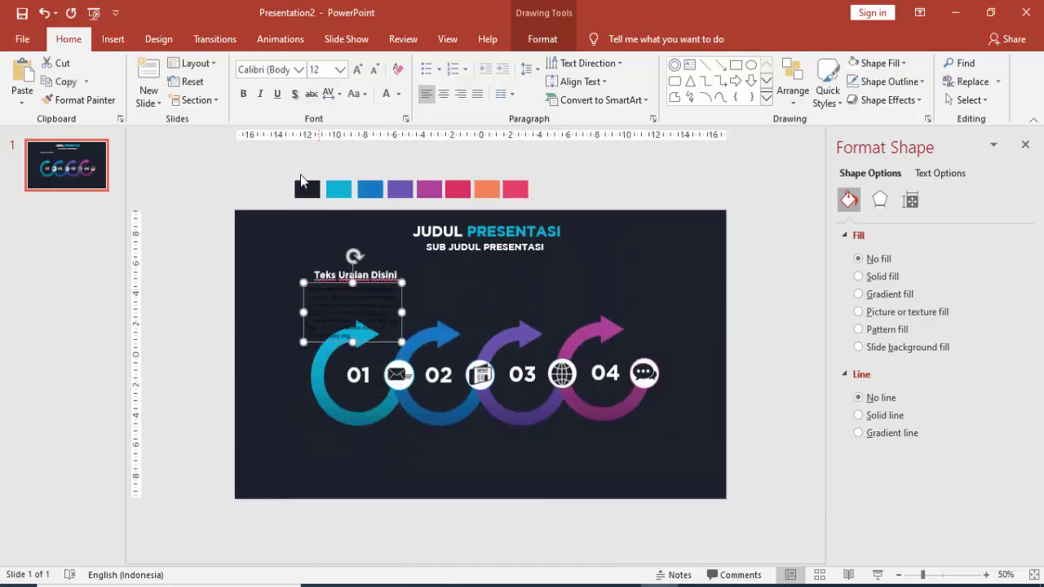
{"action": "left_click", "coordinate": [386, 93]}
{"action": "scroll", "coordinate": [441, 281], "scroll_direction": "up", "scroll_amount": 5}
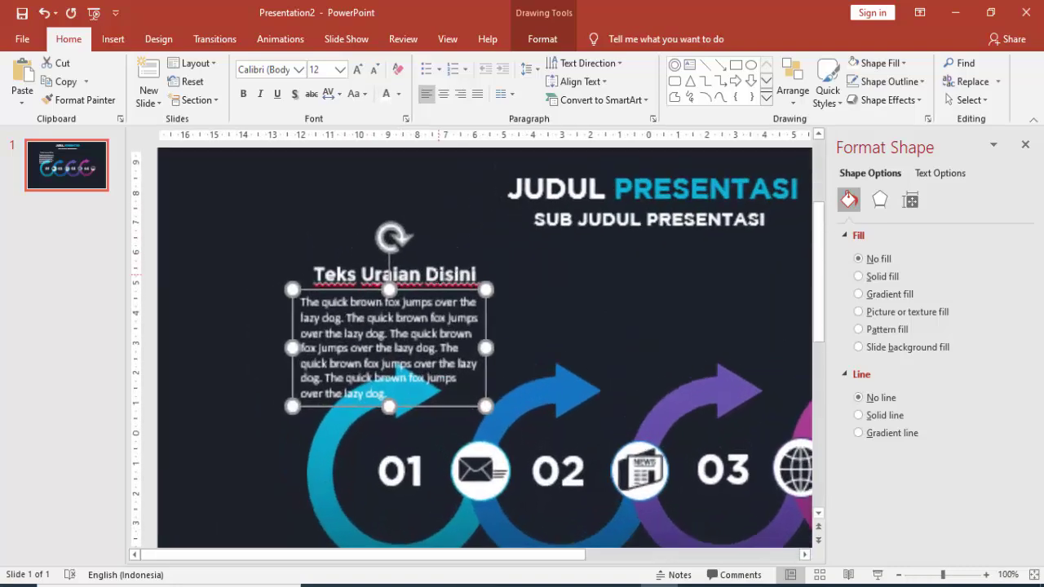
{"action": "left_click_drag", "start_coordinate": [439, 349], "coordinate": [461, 394]}
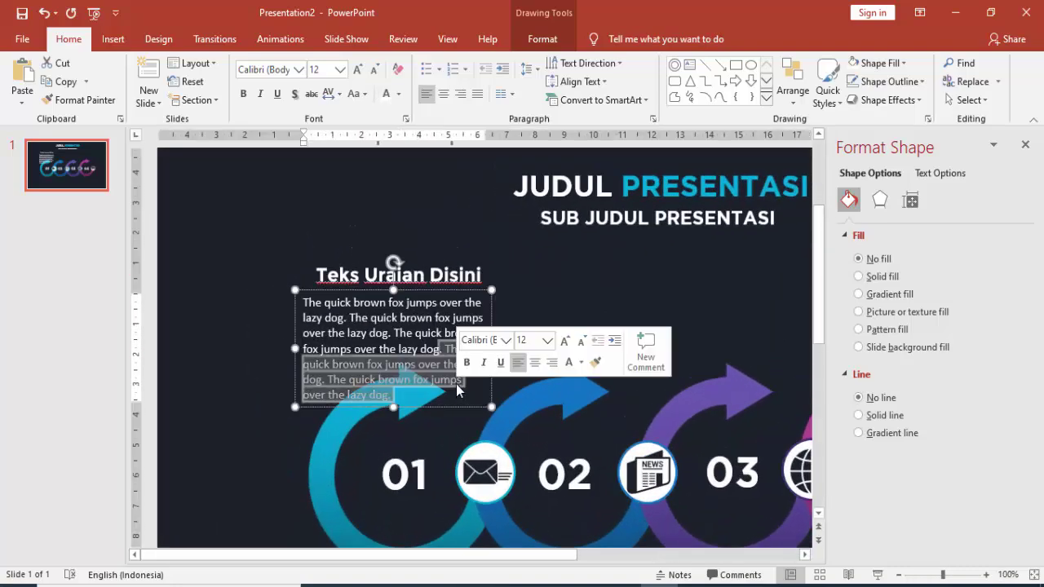
{"action": "key", "text": "BackSpace"}
{"action": "left_click_drag", "start_coordinate": [490, 348], "coordinate": [504, 341]}
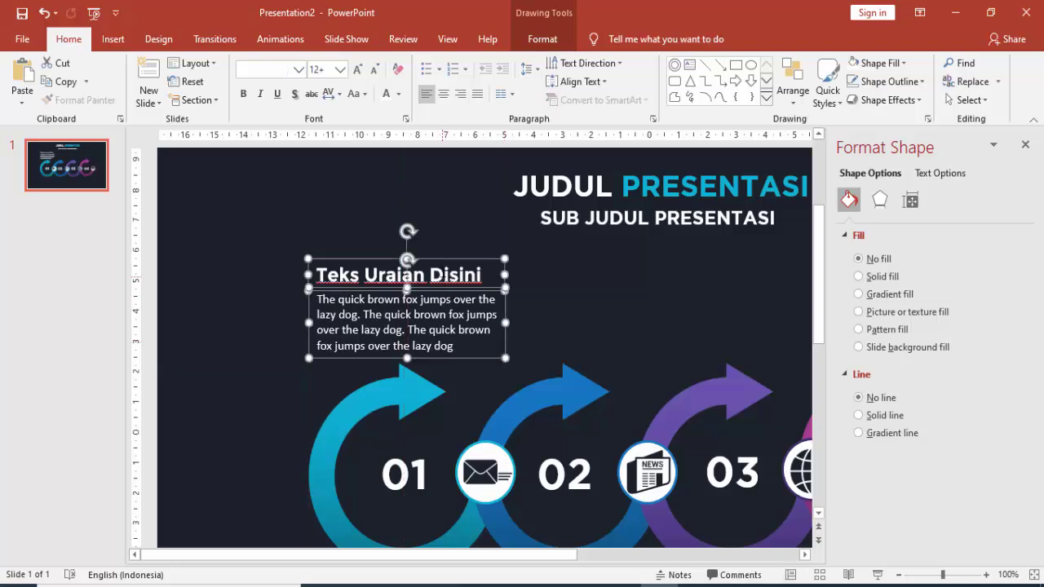
{"action": "left_click_drag", "start_coordinate": [437, 256], "coordinate": [440, 246]}
{"action": "scroll", "coordinate": [441, 315], "scroll_direction": "down", "scroll_amount": 3, "text": "ctrl"}
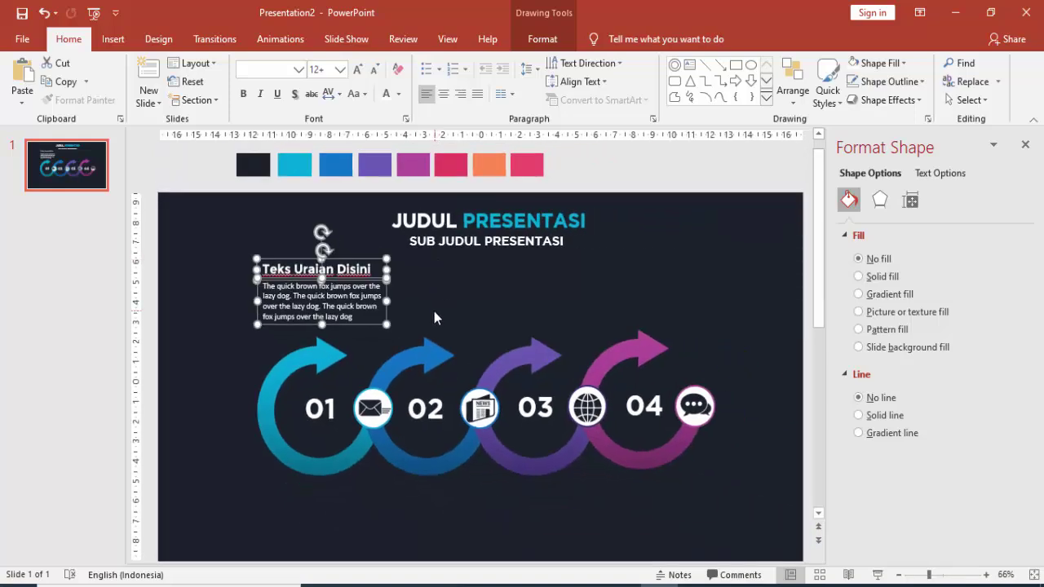
Centre the text block and copy it below arrow 02, below arrow 04, and above arrow 03.
{"action": "left_click", "coordinate": [442, 94]}
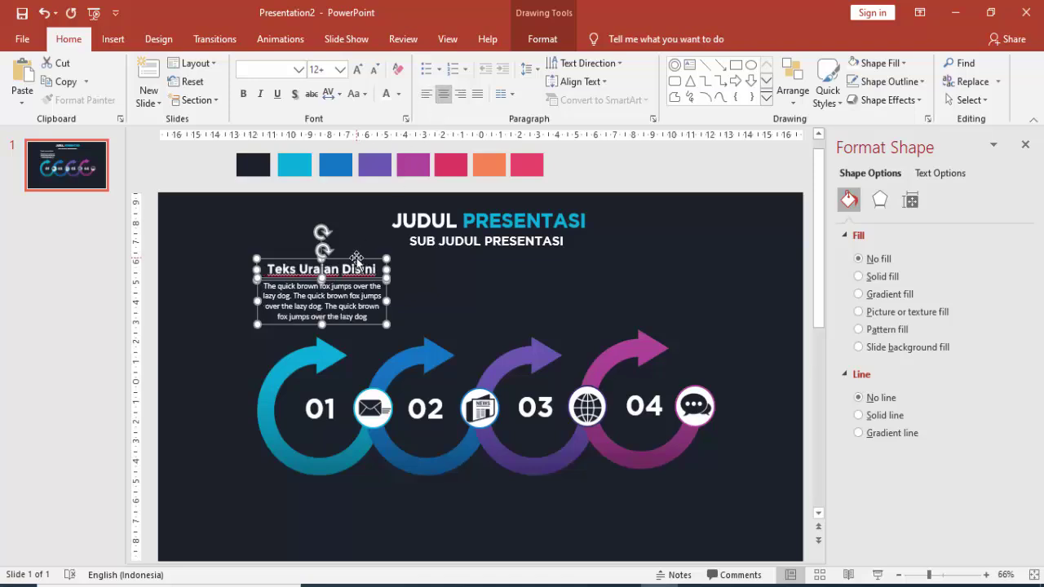
{"action": "left_click_drag", "start_coordinate": [356, 259], "coordinate": [459, 490], "text": "ctrl"}
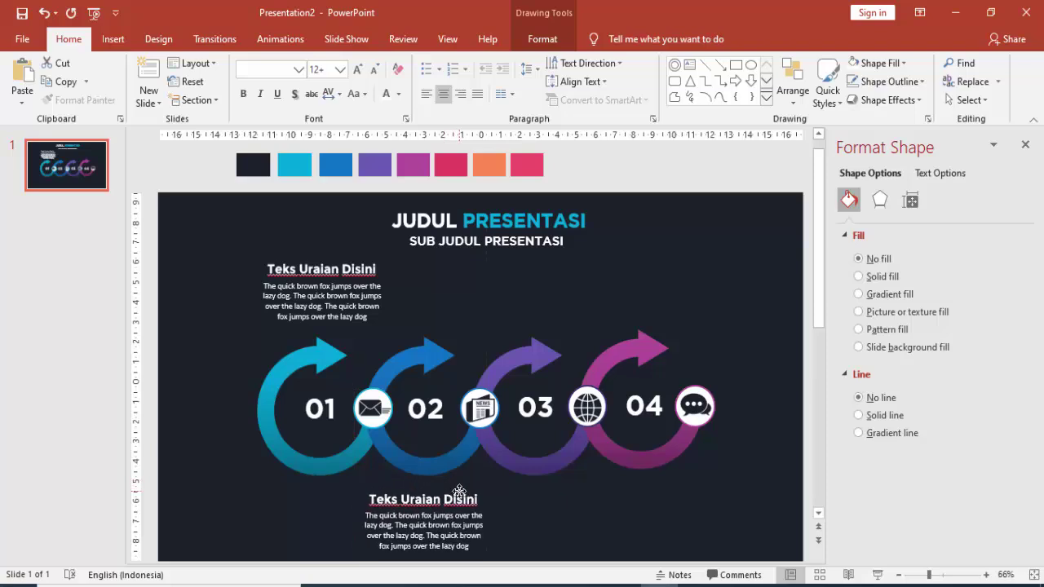
{"action": "left_click", "coordinate": [459, 490]}
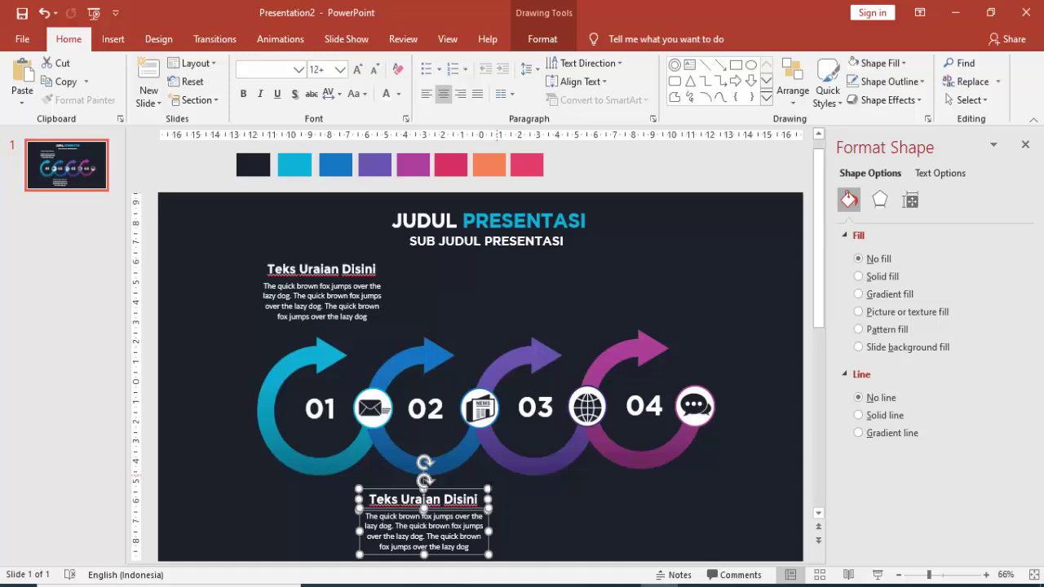
{"action": "left_click_drag", "start_coordinate": [424, 481], "coordinate": [588, 112]}
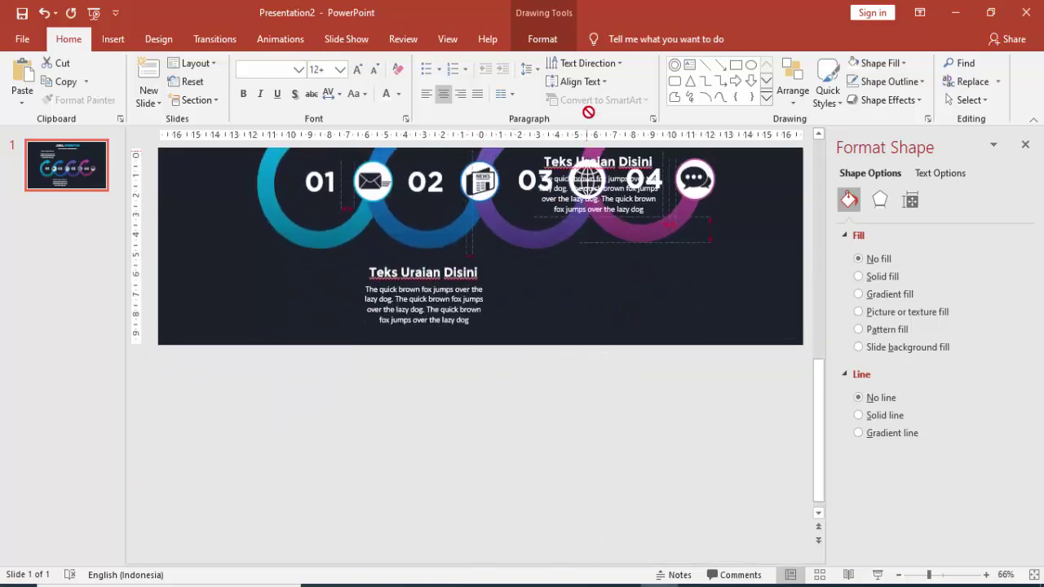
{"action": "mouse_move", "coordinate": [588, 112]}
{"action": "left_mouse_down"}
{"action": "mouse_move", "coordinate": [640, 499]}
{"action": "mouse_move", "coordinate": [672, 489]}
{"action": "left_mouse_up"}
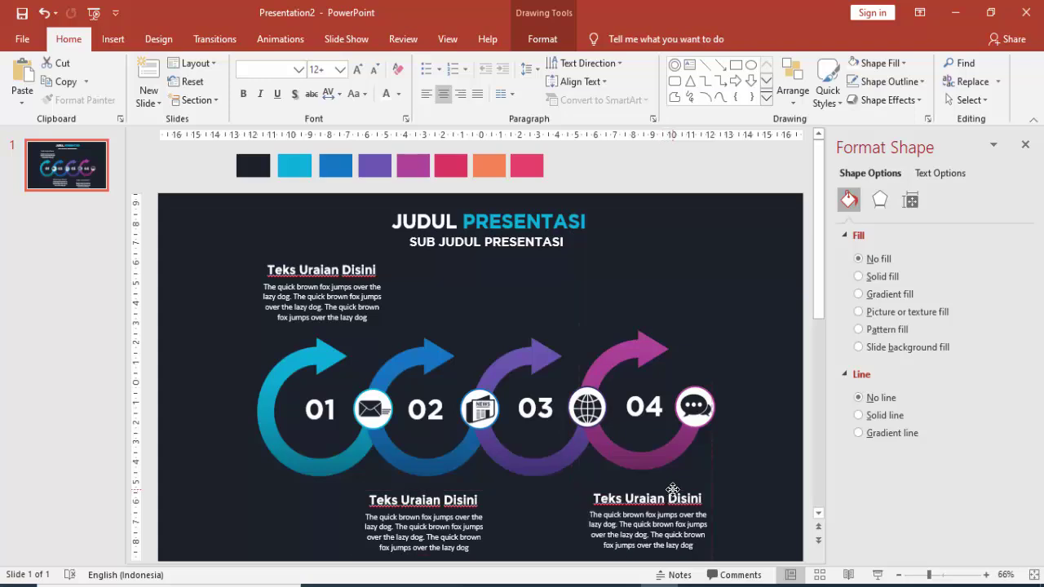
{"action": "left_click_drag", "start_coordinate": [672, 489], "coordinate": [728, 407]}
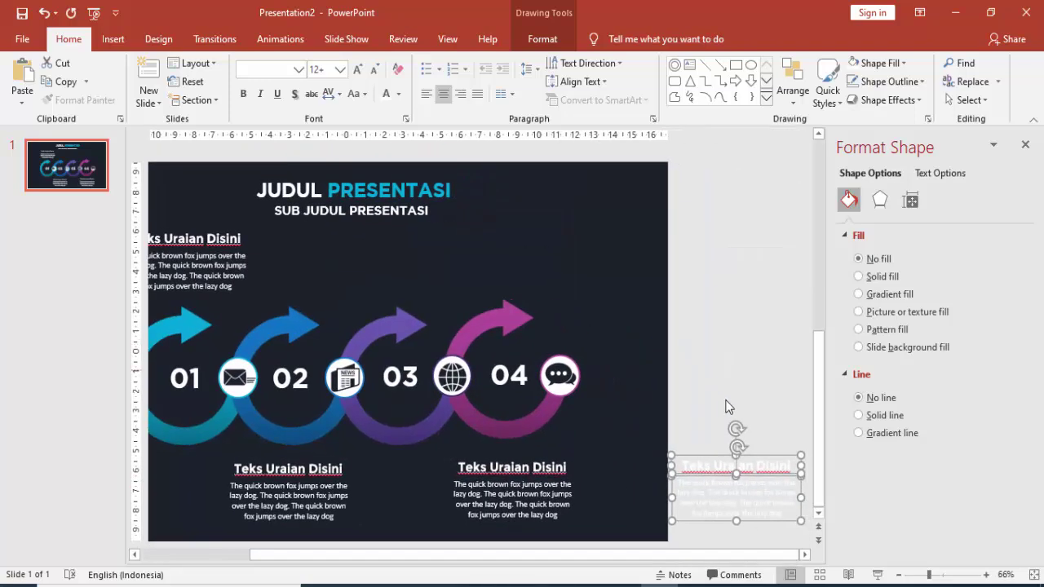
{"action": "left_click_drag", "start_coordinate": [715, 453], "coordinate": [386, 225]}
{"action": "left_click", "coordinate": [656, 264]}
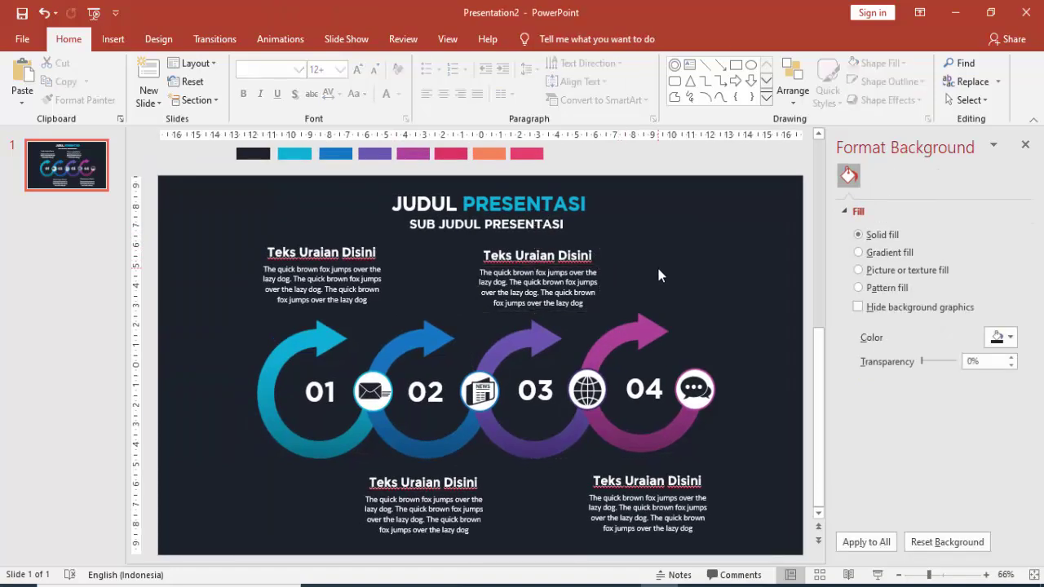
Run the slide show from the current slide, exit it, and close the Format Background pane.
{"action": "left_click", "coordinate": [877, 574]}
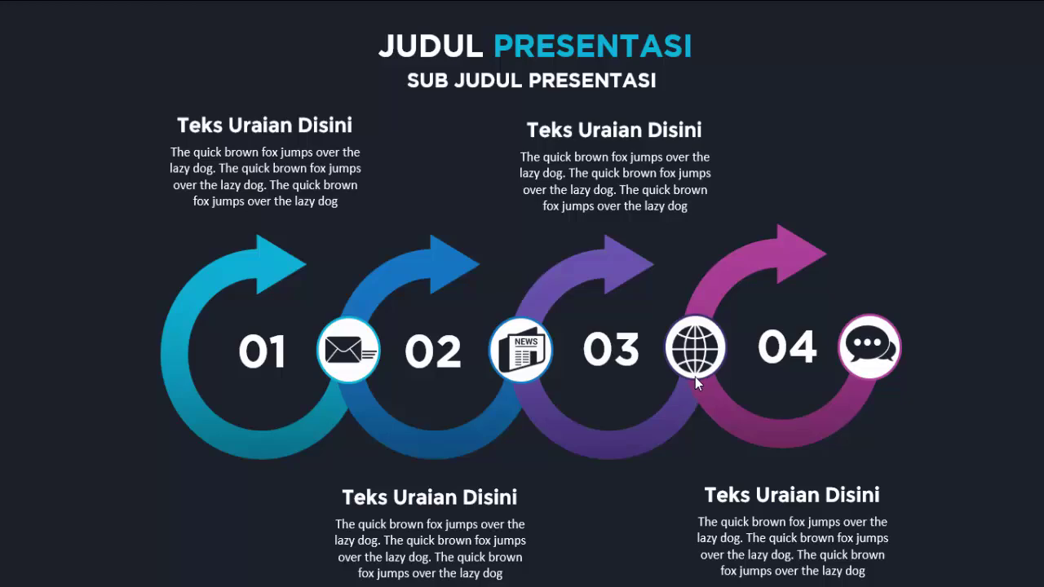
{"action": "key", "text": "Escape"}
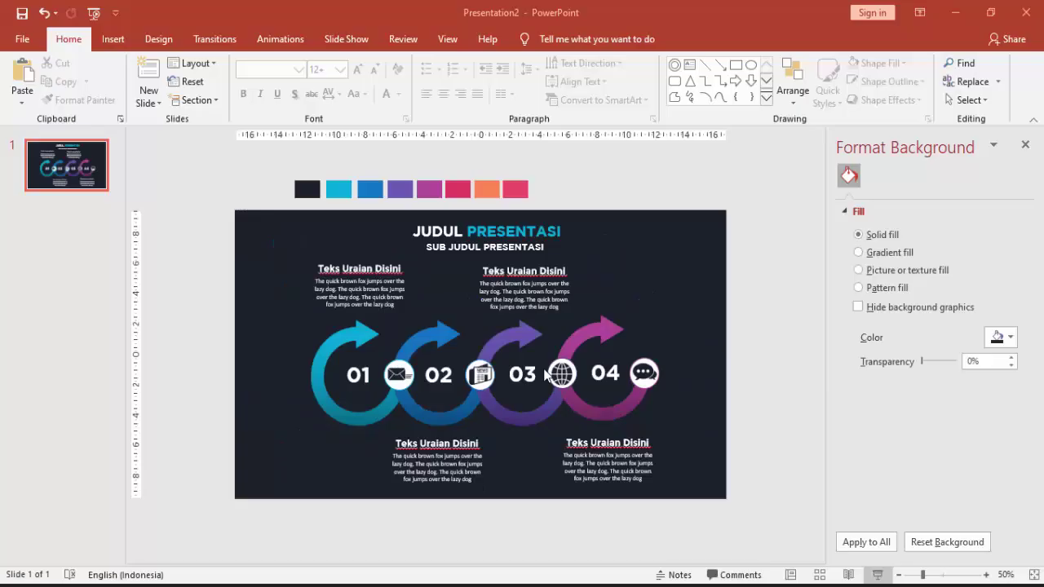
{"action": "left_click", "coordinate": [1024, 145]}
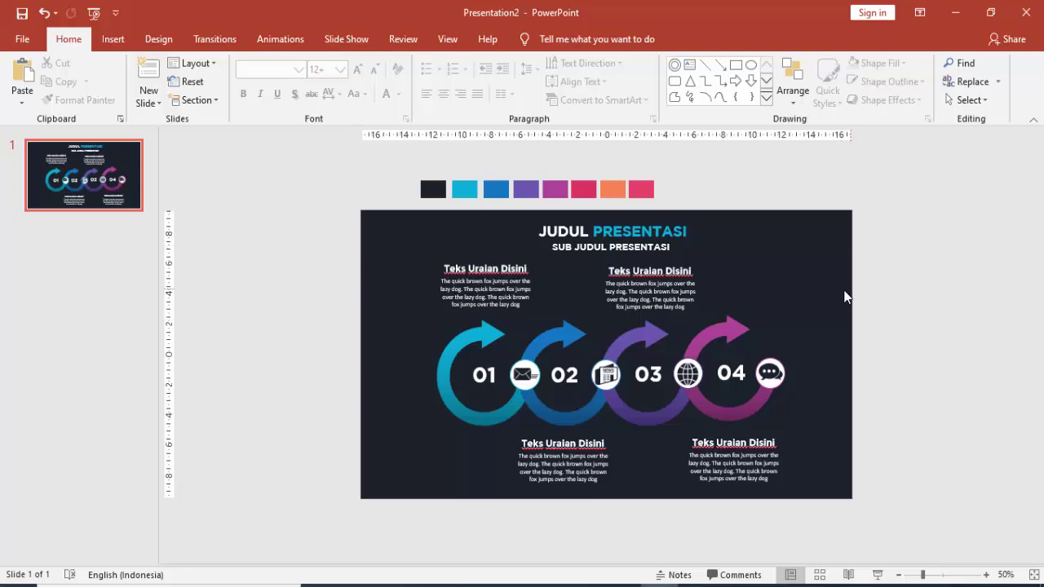
Give the title JUDUL PRESENTASI a Fly In entrance from the top lasting 0.75 seconds.
{"action": "left_click", "coordinate": [266, 38]}
{"action": "left_click", "coordinate": [725, 63]}
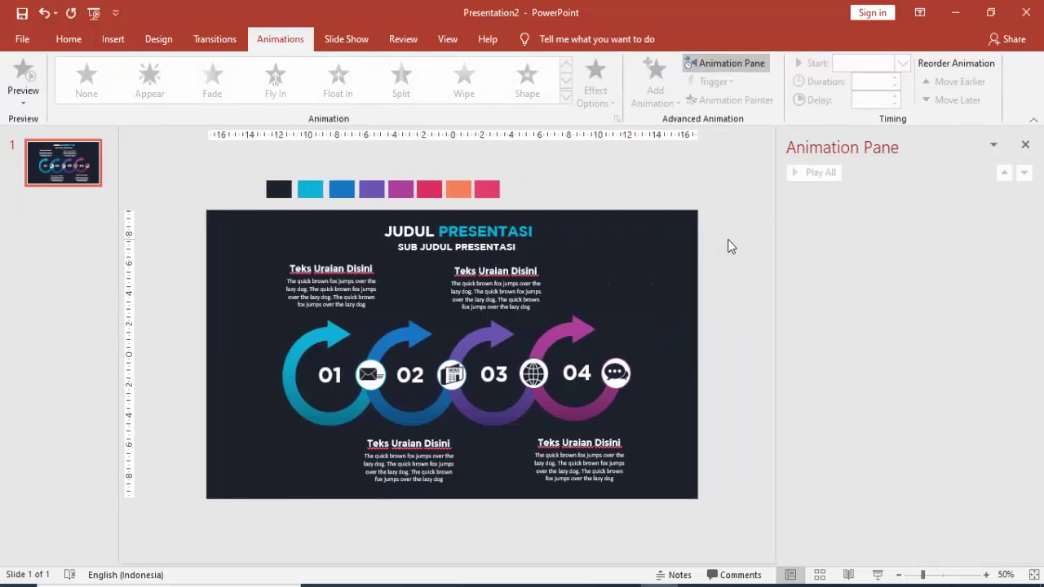
{"action": "left_click", "coordinate": [526, 231]}
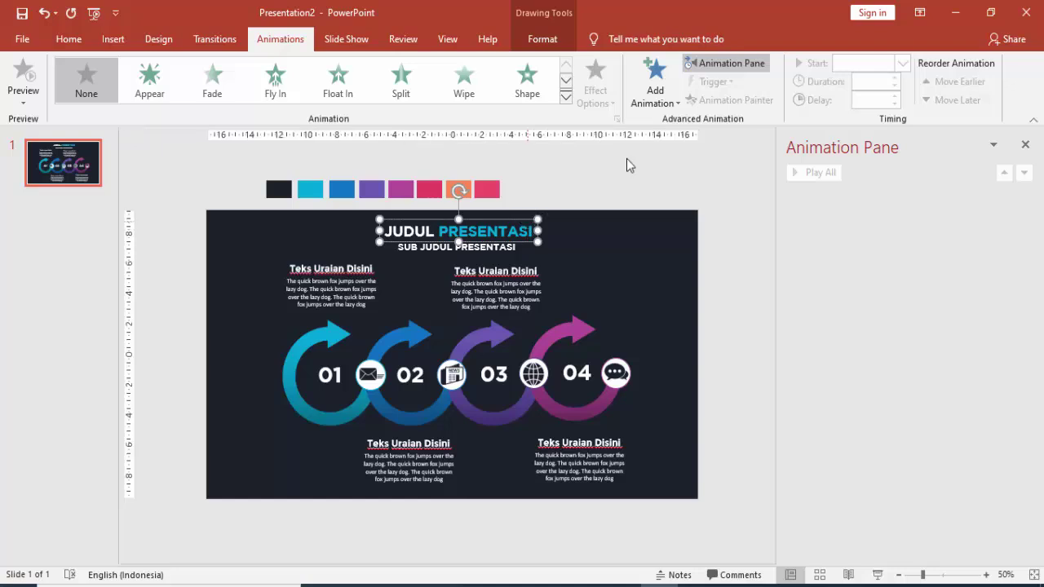
{"action": "left_click", "coordinate": [667, 83]}
{"action": "left_click", "coordinate": [775, 148]}
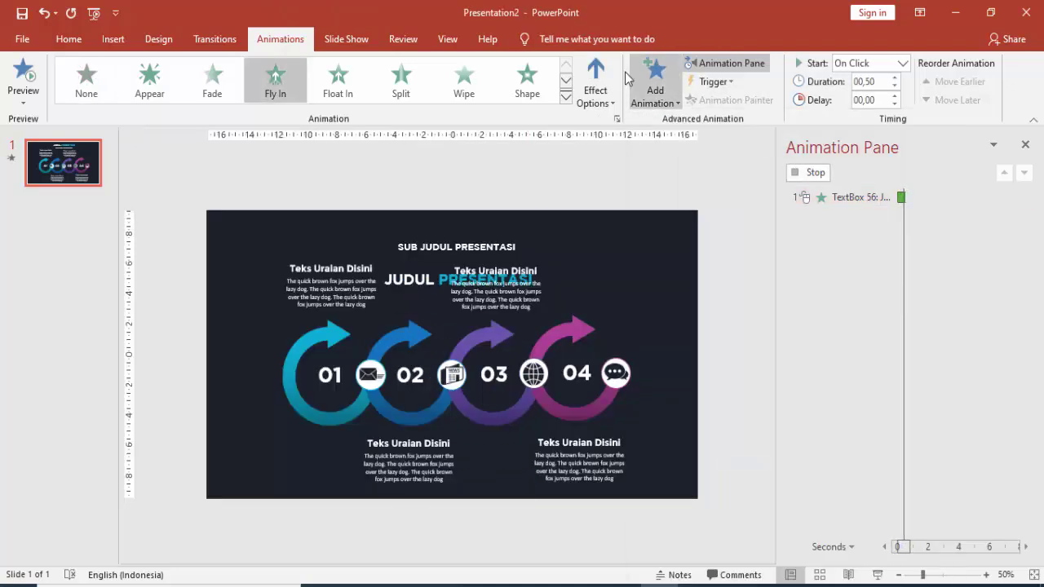
{"action": "left_click", "coordinate": [595, 89]}
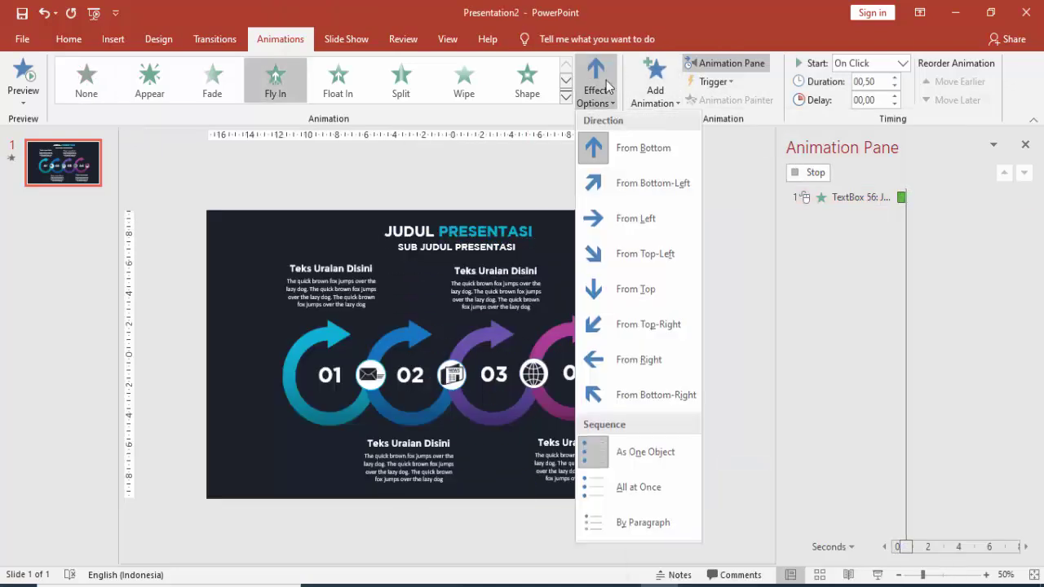
{"action": "left_click", "coordinate": [610, 300]}
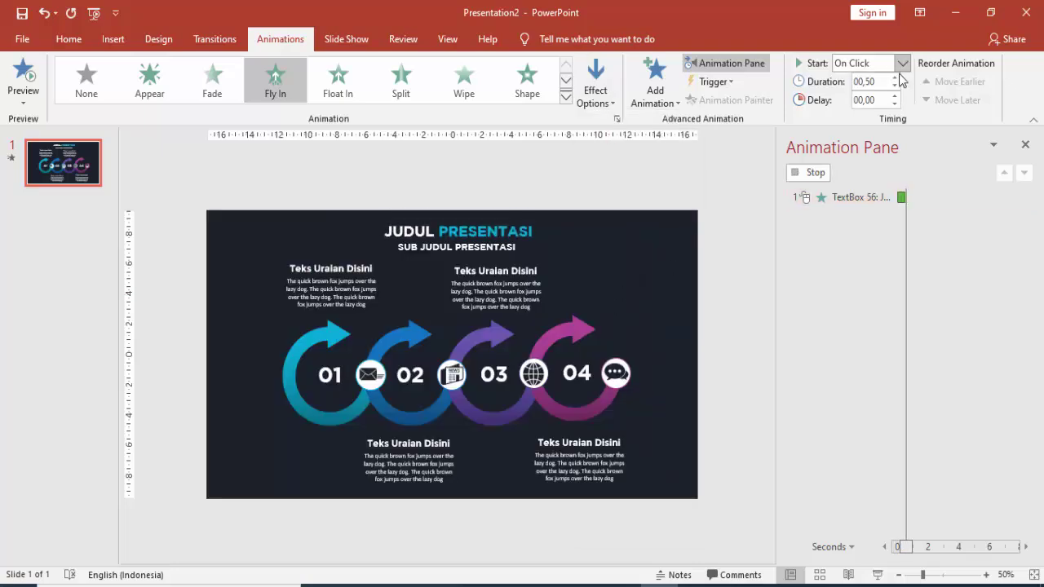
{"action": "left_click", "coordinate": [894, 78]}
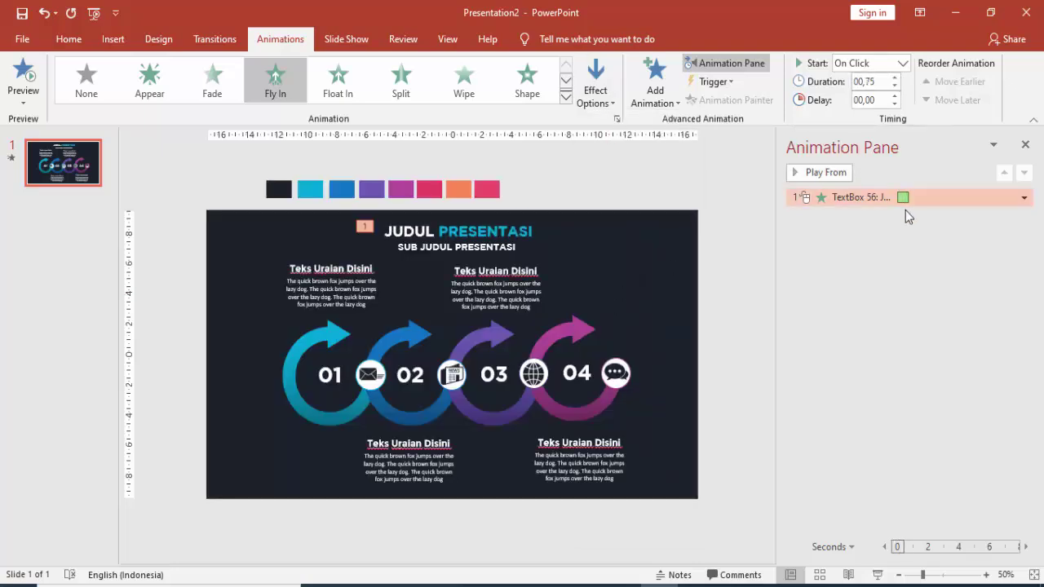
Set the title animation's smooth end to 0.43 seconds.
{"action": "double_click", "coordinate": [862, 203]}
{"action": "left_click", "coordinate": [416, 181]}
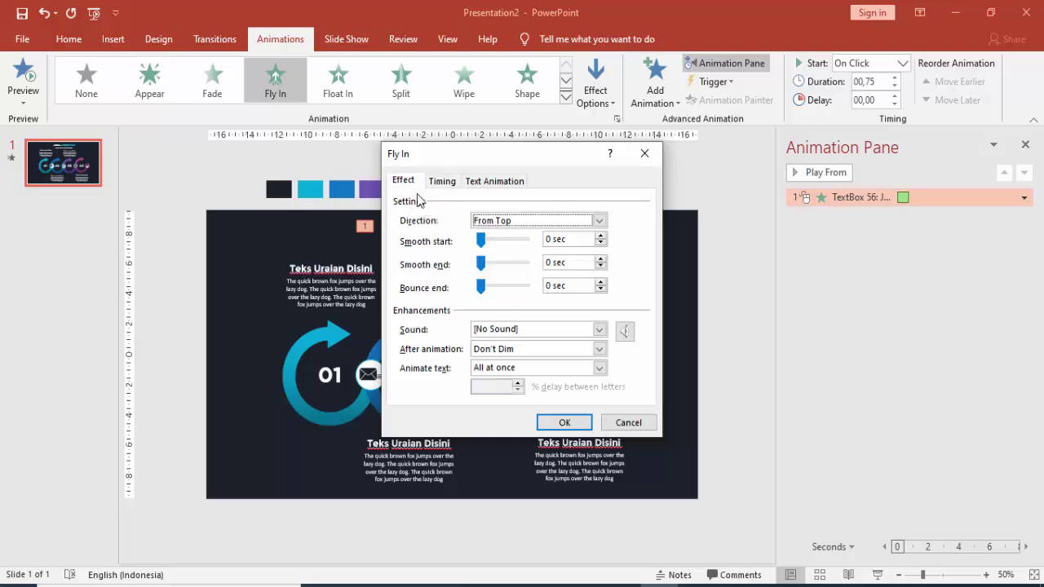
{"action": "left_click_drag", "start_coordinate": [480, 263], "coordinate": [507, 263]}
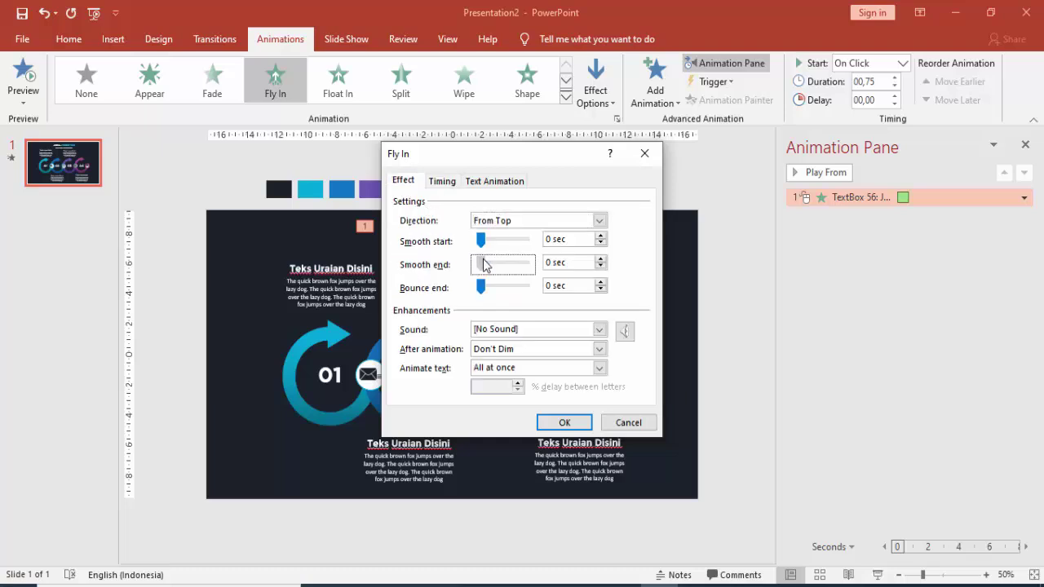
{"action": "left_click", "coordinate": [585, 421]}
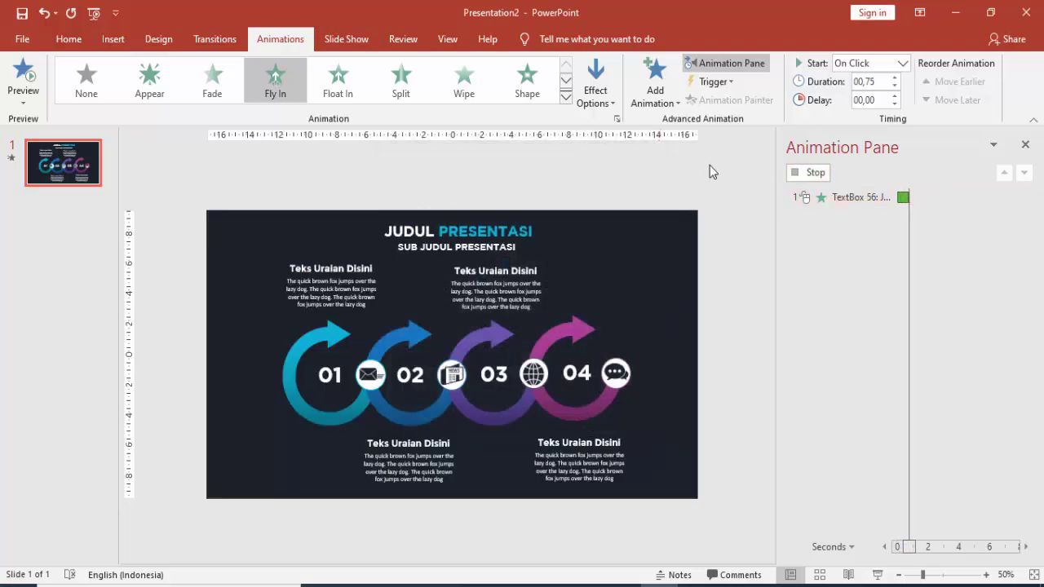
Pick up the title box's animation with Animation Painter.
{"action": "left_click", "coordinate": [507, 231]}
{"action": "left_click", "coordinate": [509, 221]}
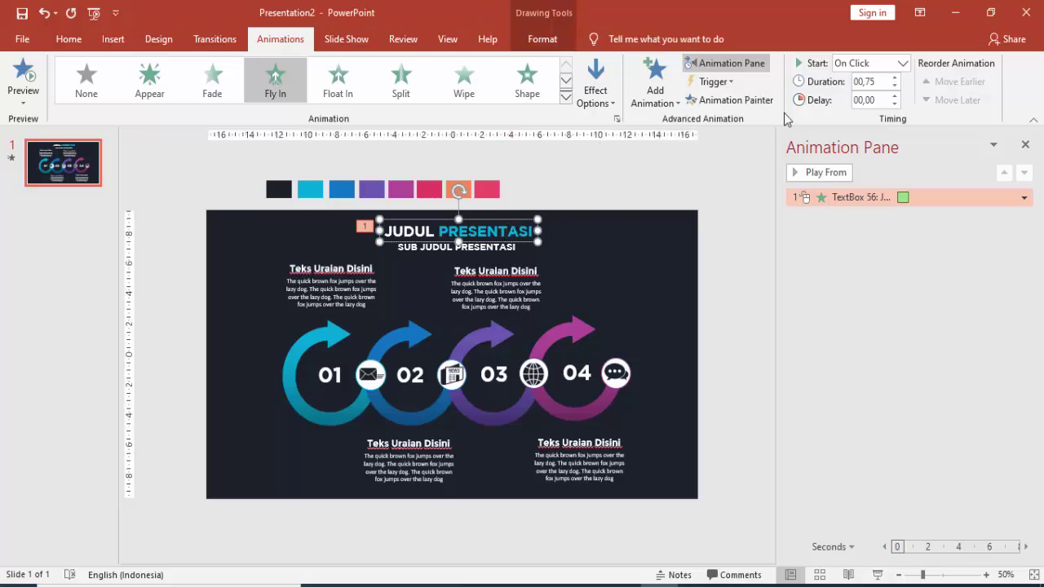
{"action": "left_click", "coordinate": [728, 99]}
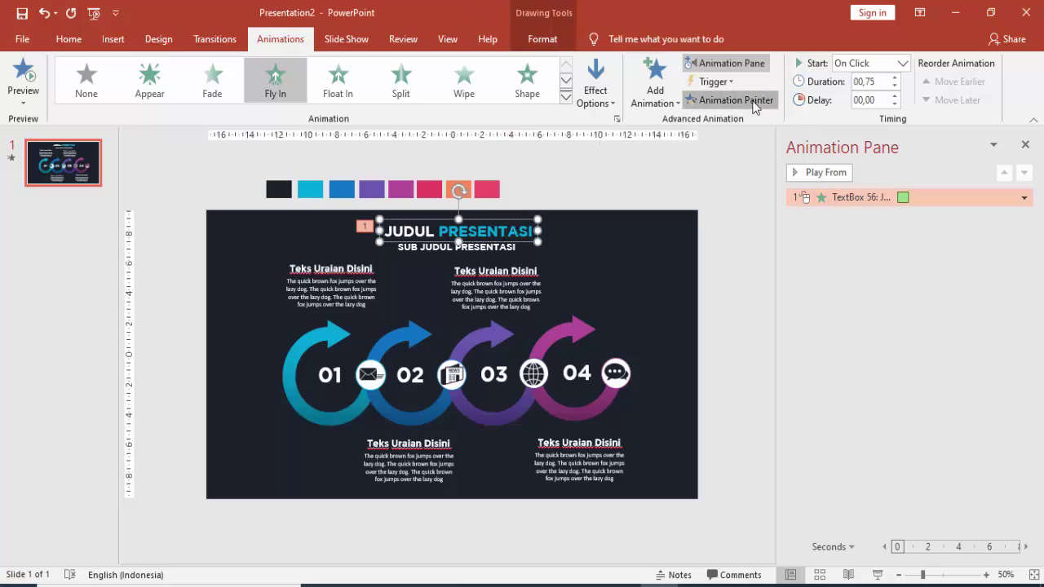
Paint the fly-in onto the subtitle, starting With Previous after a 0.25-second delay.
{"action": "left_click", "coordinate": [428, 246]}
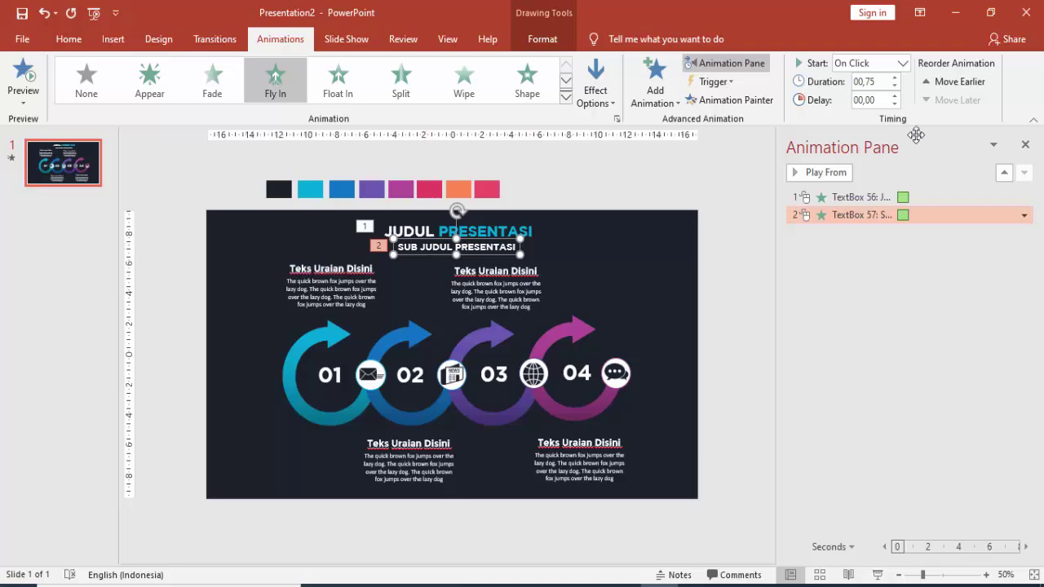
{"action": "left_click", "coordinate": [902, 63]}
{"action": "left_click", "coordinate": [885, 97]}
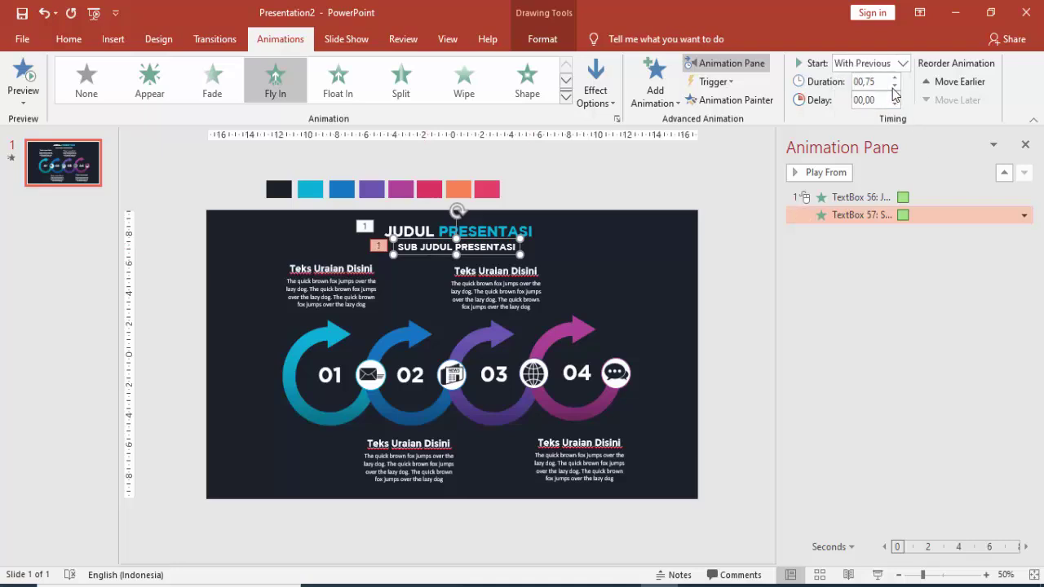
{"action": "left_click", "coordinate": [895, 97]}
Preview the animations from the title onward, then select the first cyan arrow.
{"action": "left_click", "coordinate": [877, 197]}
{"action": "left_click", "coordinate": [837, 174]}
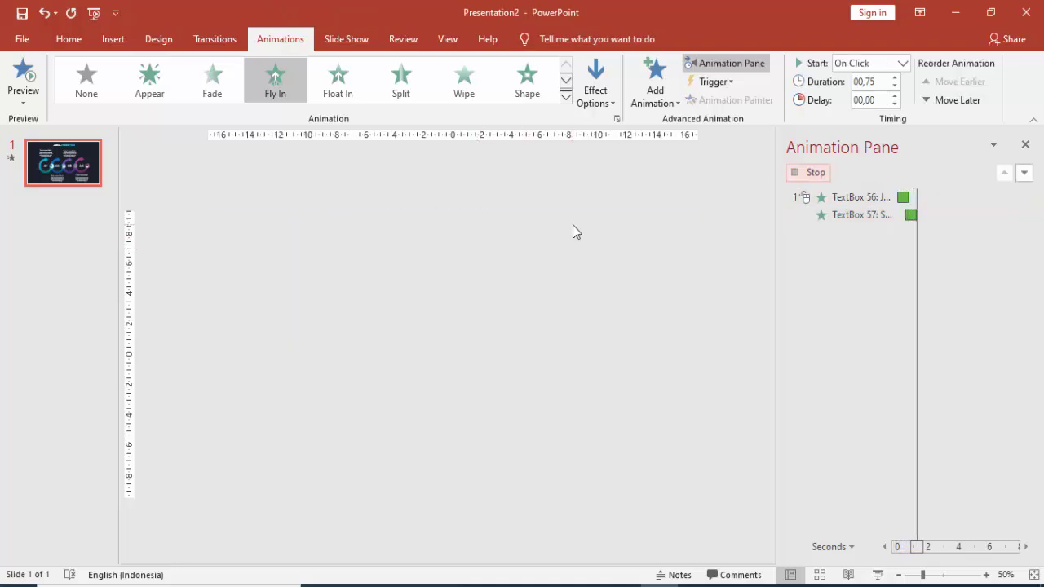
{"action": "left_click", "coordinate": [597, 183]}
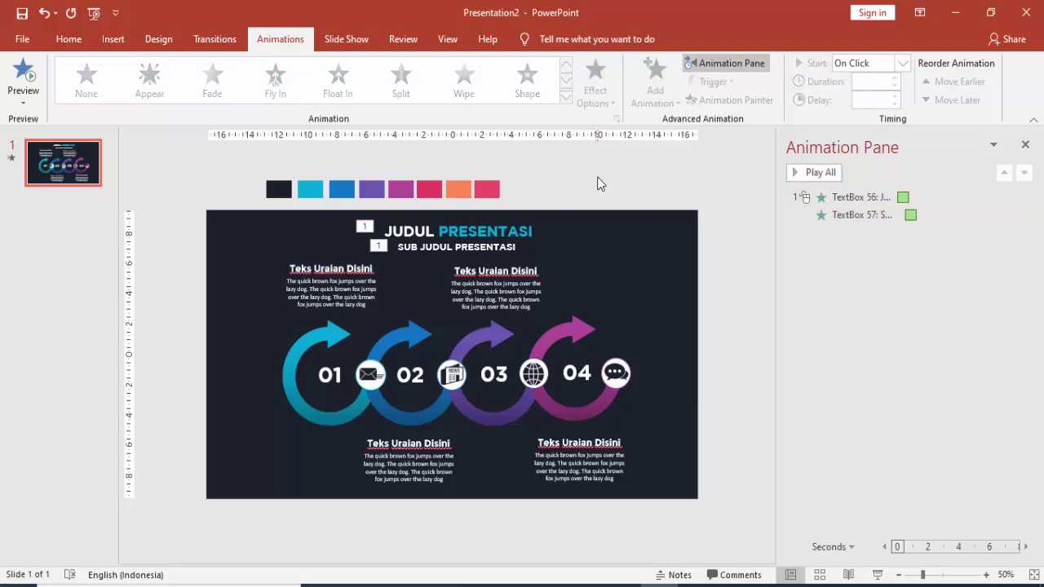
{"action": "left_click", "coordinate": [347, 410]}
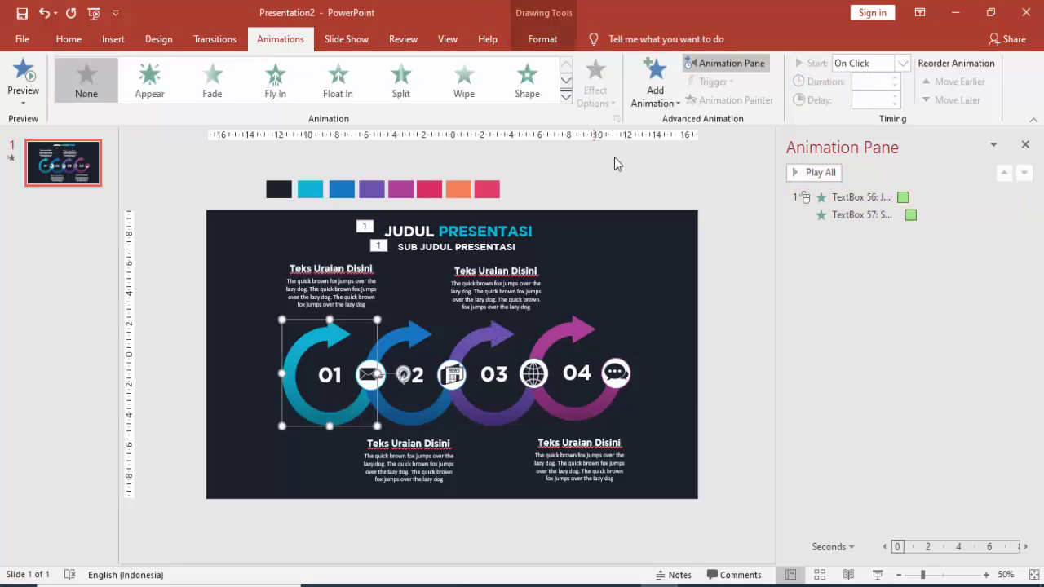
Give the first cyan arrow a Wipe entrance, With Previous, delayed 1.25 seconds.
{"action": "left_click", "coordinate": [655, 82]}
{"action": "left_click", "coordinate": [662, 193]}
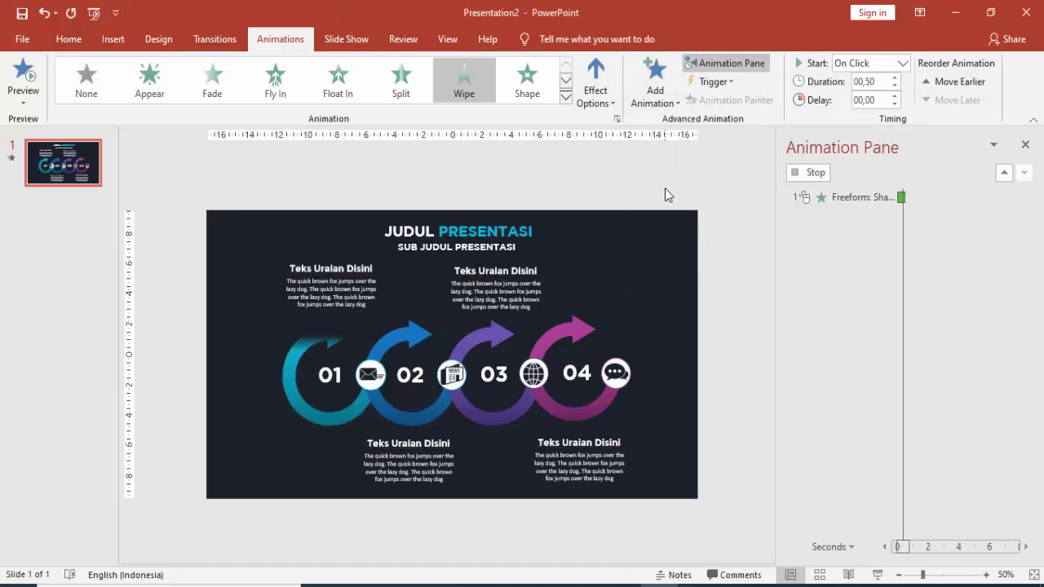
{"action": "left_click", "coordinate": [902, 63]}
{"action": "left_click", "coordinate": [887, 98]}
{"action": "left_click", "coordinate": [894, 95]}
{"action": "left_click", "coordinate": [894, 95]}
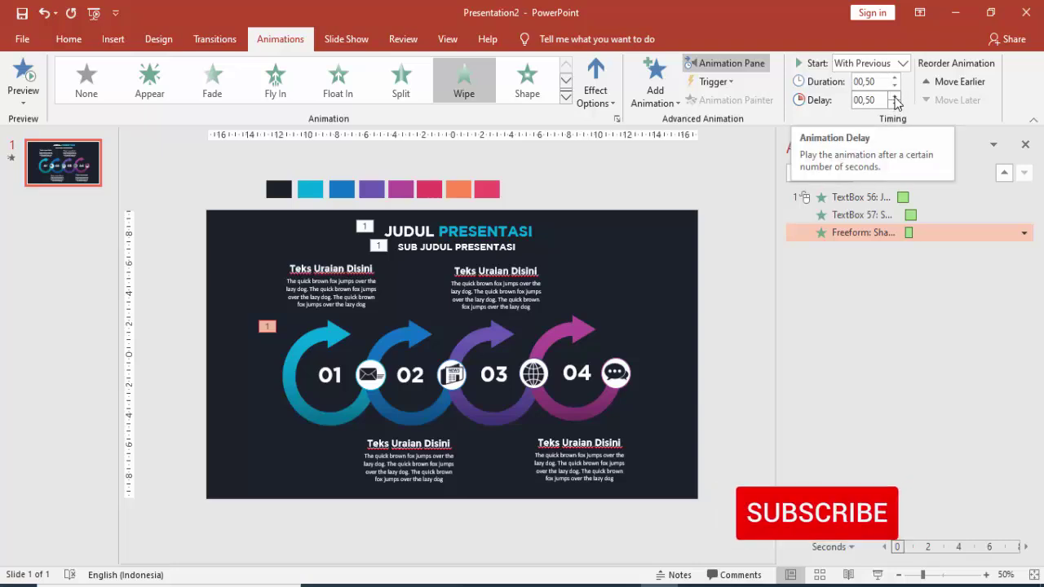
{"action": "left_click", "coordinate": [894, 95]}
{"action": "left_click", "coordinate": [895, 96]}
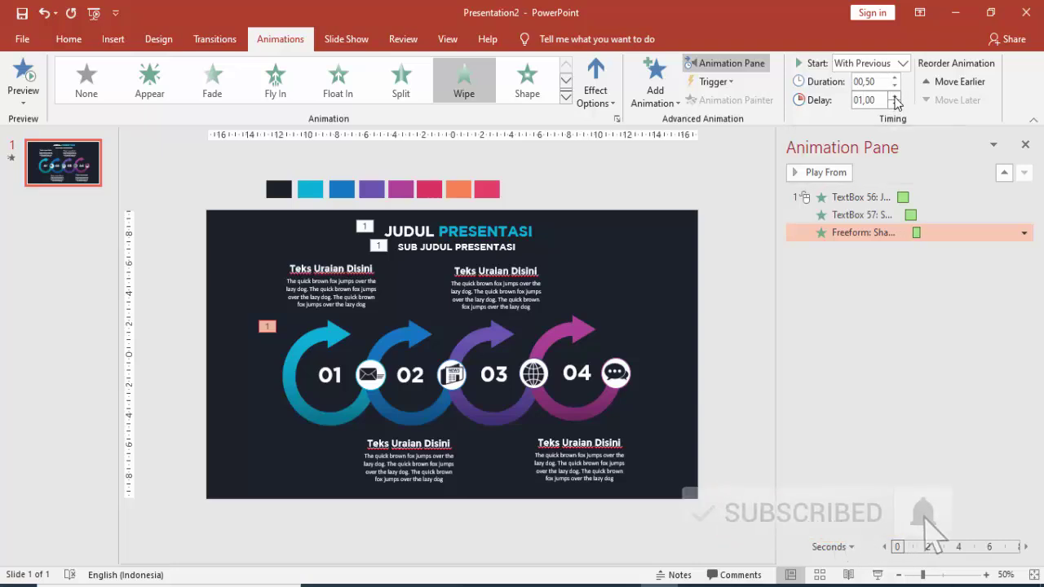
{"action": "left_click", "coordinate": [894, 95]}
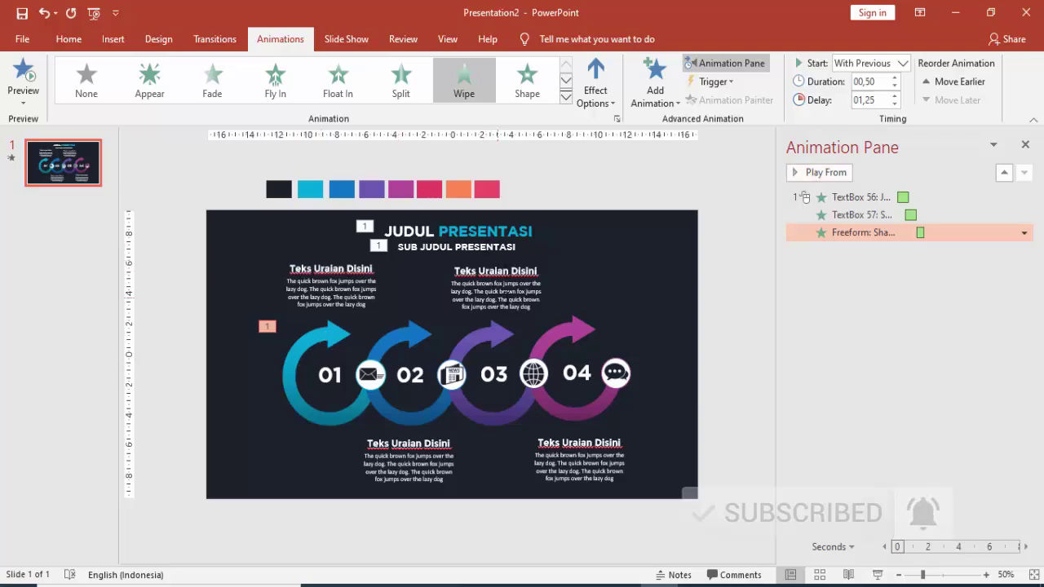
{"action": "left_click", "coordinate": [377, 379]}
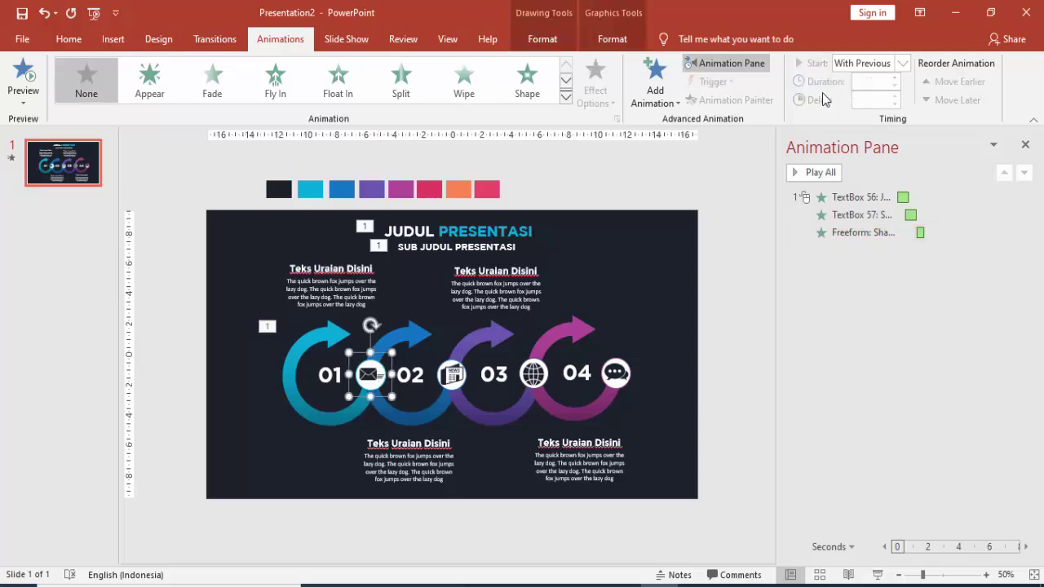
Make the envelope icon zoom in With Previous after a 1.5-second delay.
{"action": "left_click", "coordinate": [655, 82]}
{"action": "left_click", "coordinate": [649, 238]}
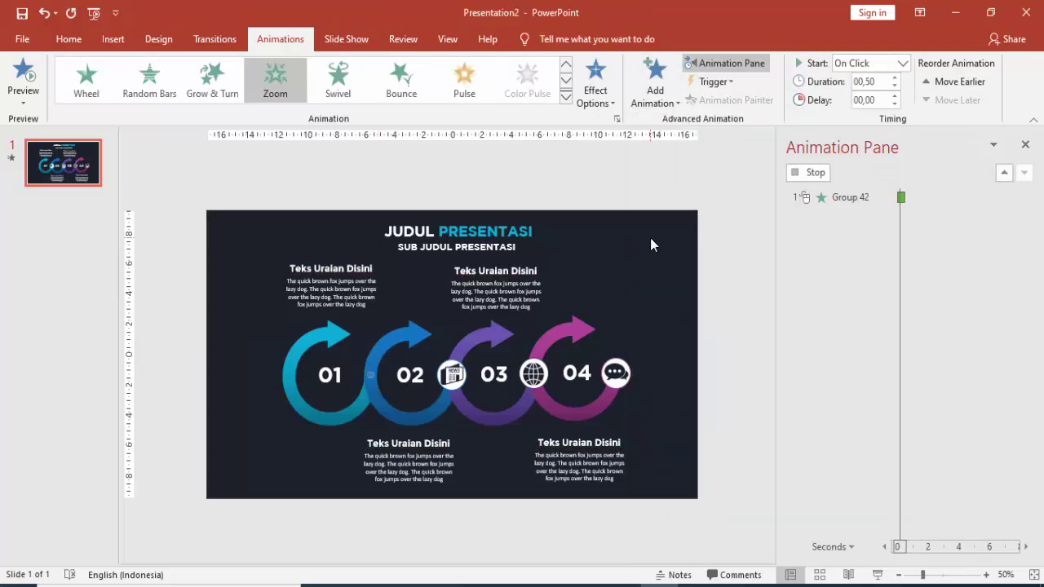
{"action": "left_click", "coordinate": [902, 63]}
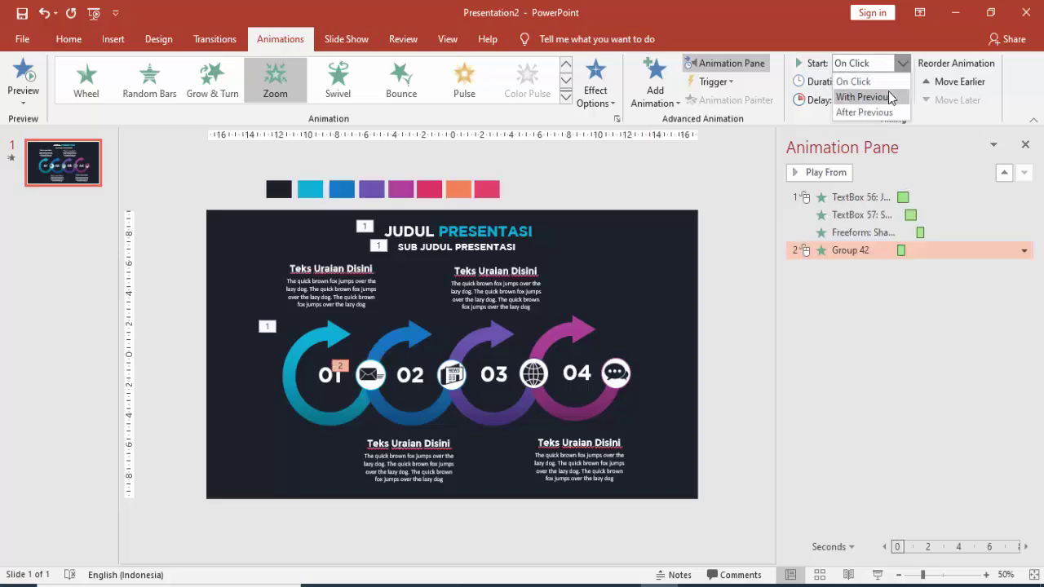
{"action": "left_click", "coordinate": [866, 92]}
{"action": "left_click", "coordinate": [895, 95]}
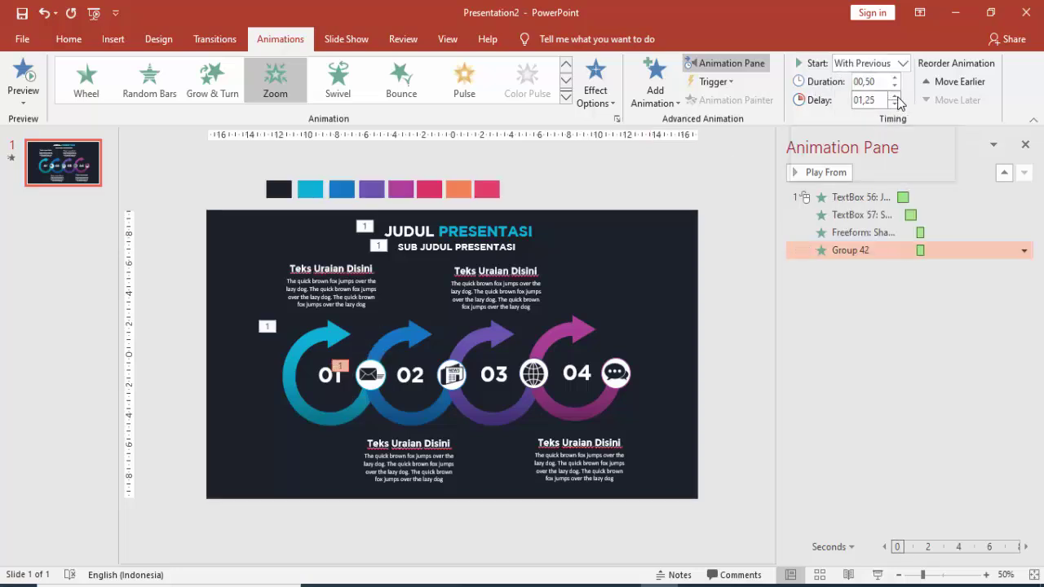
{"action": "left_click", "coordinate": [894, 96]}
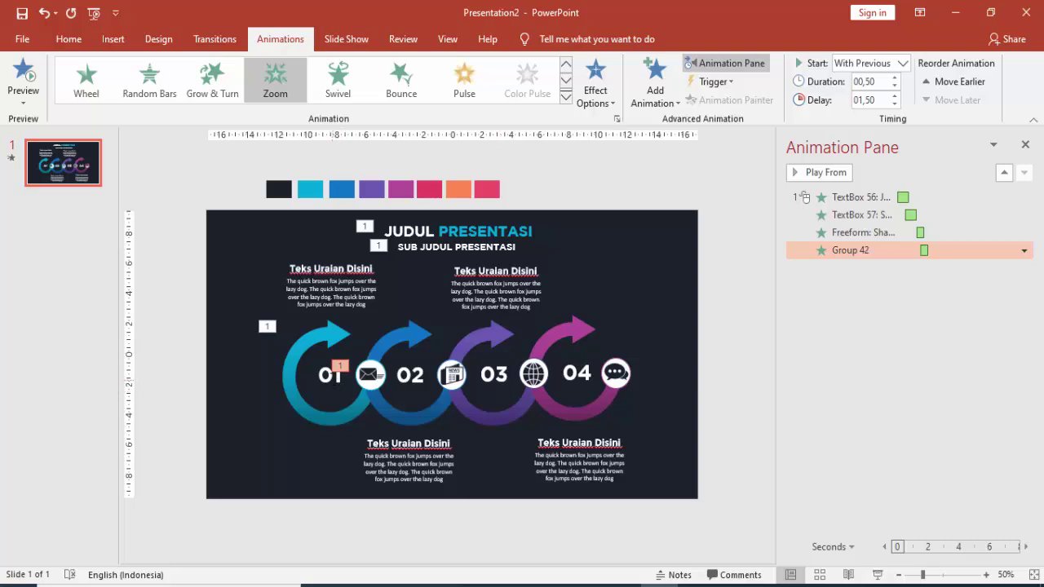
Make the number 01 zoom in With Previous after a 1.75-second delay.
{"action": "left_click", "coordinate": [330, 373]}
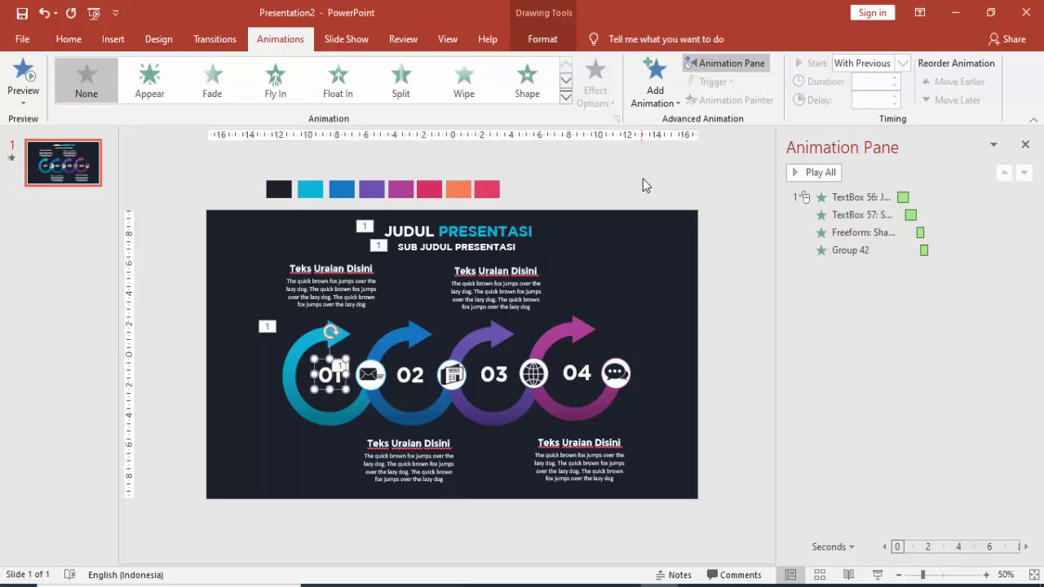
{"action": "left_click", "coordinate": [659, 88]}
{"action": "left_click", "coordinate": [661, 233]}
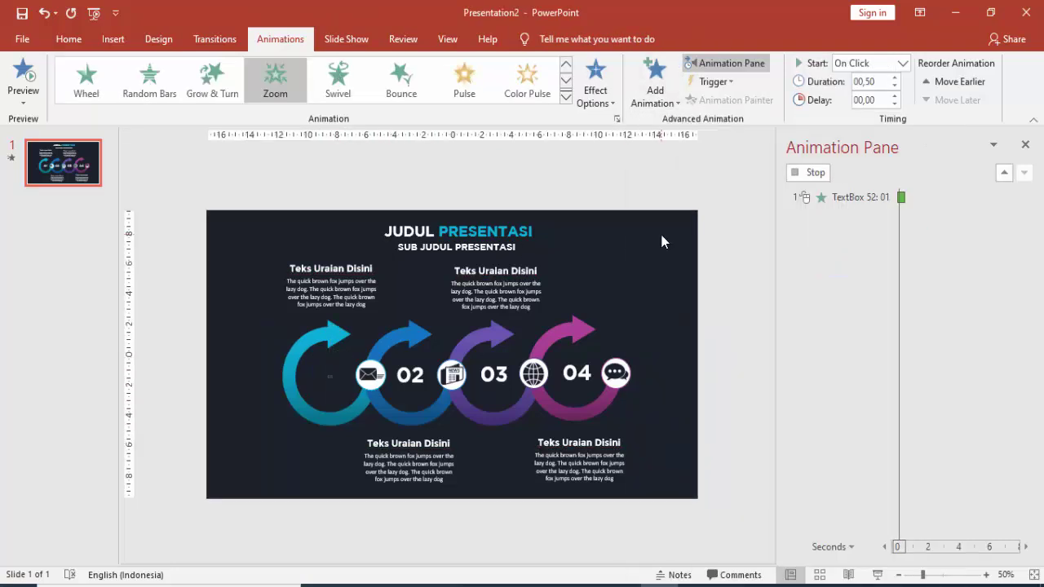
{"action": "left_click", "coordinate": [902, 62]}
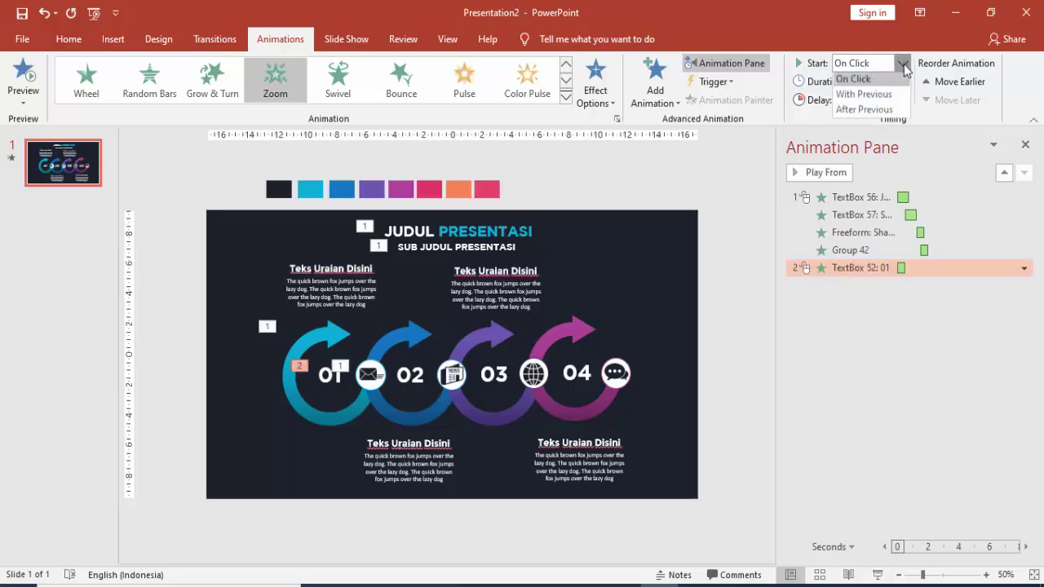
{"action": "left_click", "coordinate": [863, 85]}
{"action": "left_click", "coordinate": [895, 96]}
{"action": "left_click", "coordinate": [894, 96]}
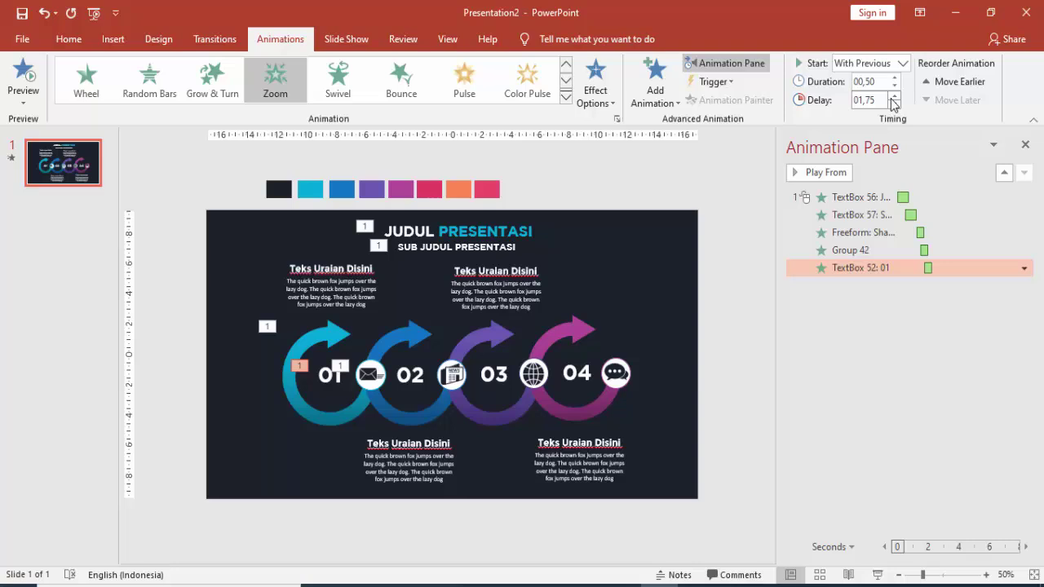
{"action": "left_click", "coordinate": [309, 272]}
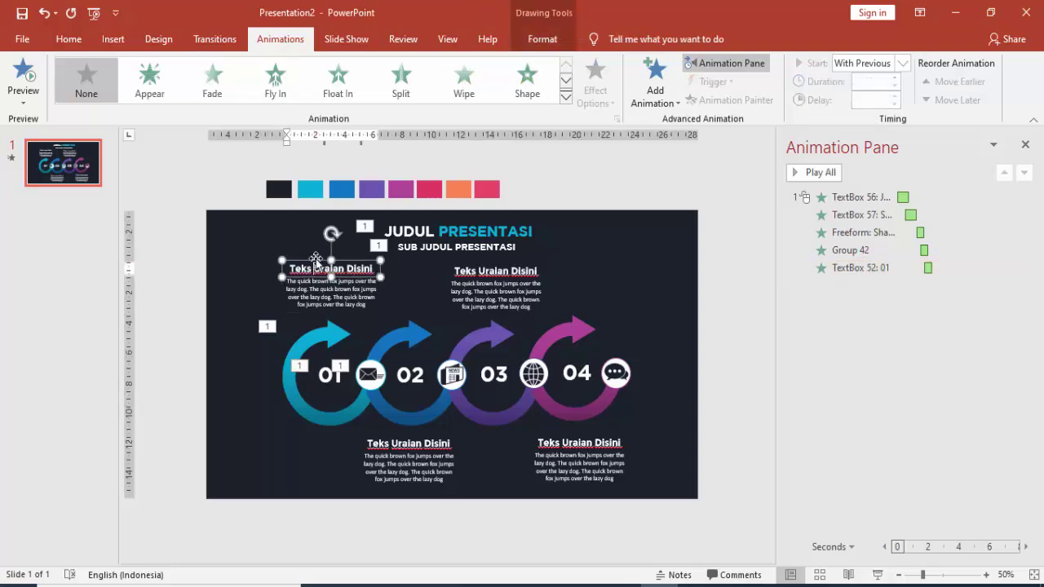
Make the top-left heading fly in from the top, With Previous, delayed 2.00 seconds.
{"action": "left_click", "coordinate": [680, 86]}
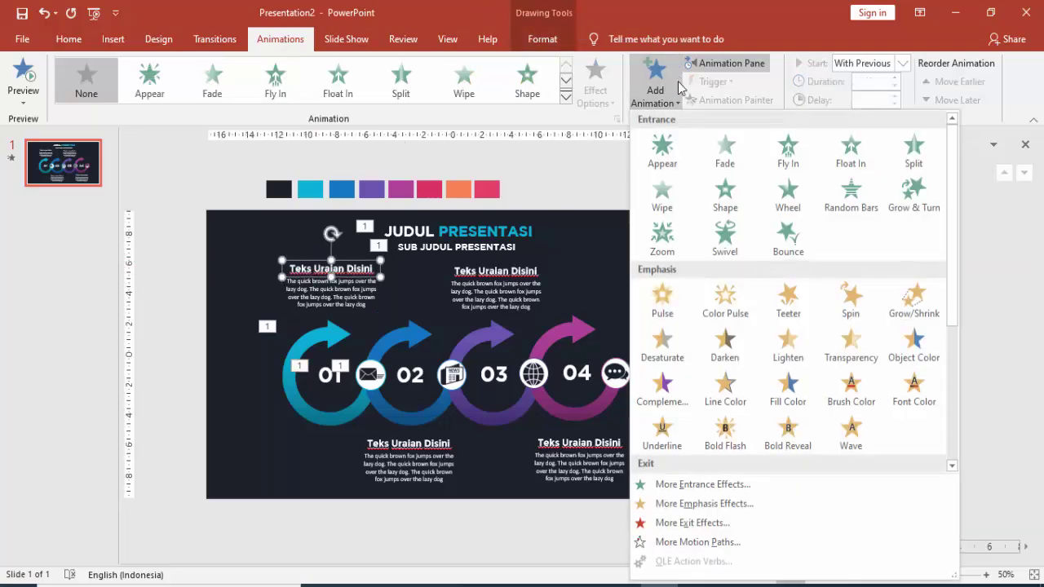
{"action": "left_click", "coordinate": [788, 149]}
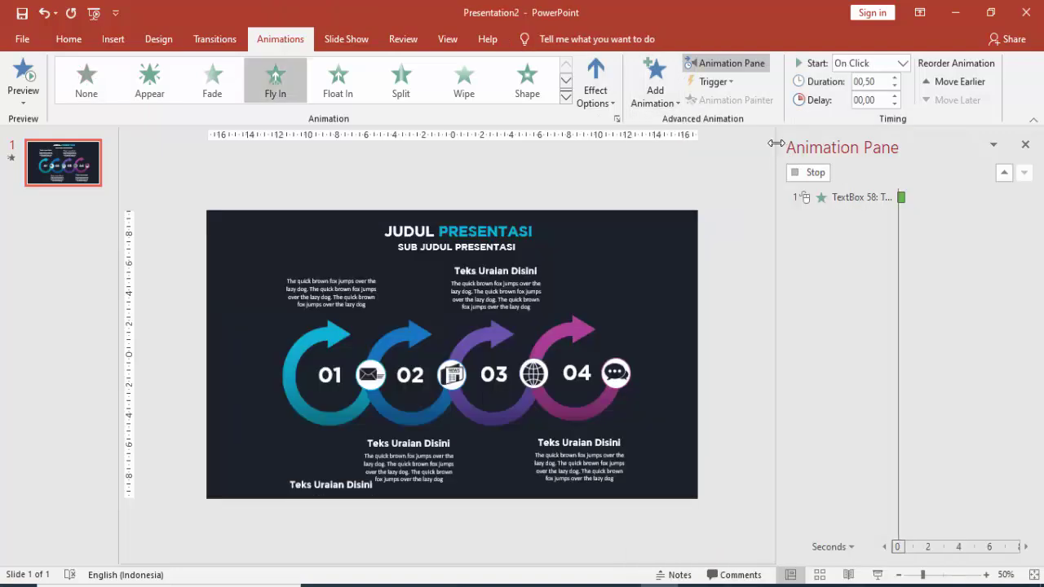
{"action": "left_click", "coordinate": [607, 75]}
{"action": "left_click", "coordinate": [595, 286]}
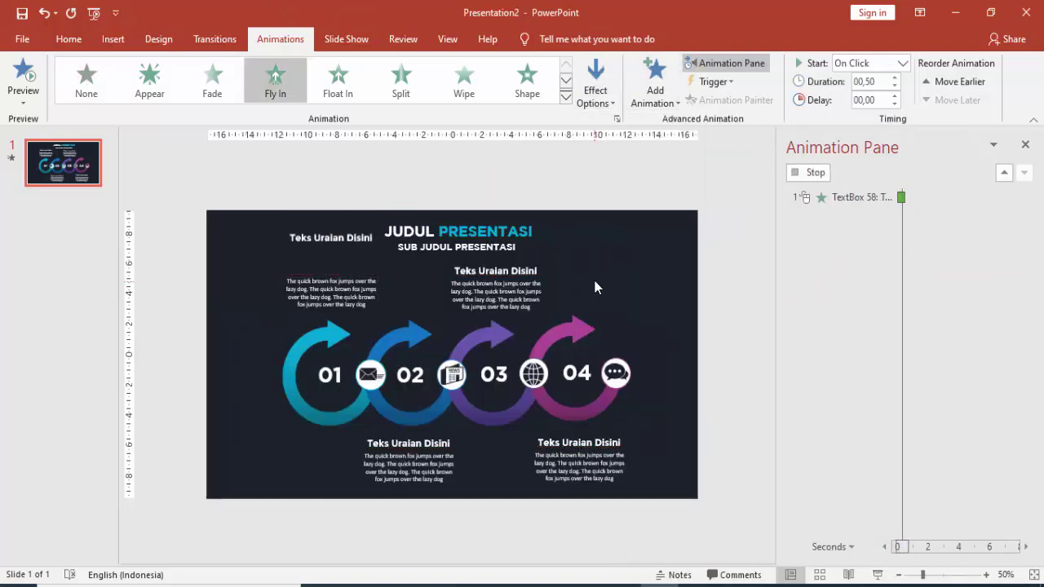
{"action": "left_click", "coordinate": [902, 63]}
{"action": "left_click", "coordinate": [864, 91]}
{"action": "triple_click", "coordinate": [873, 98]}
{"action": "type", "text": "01,75"}
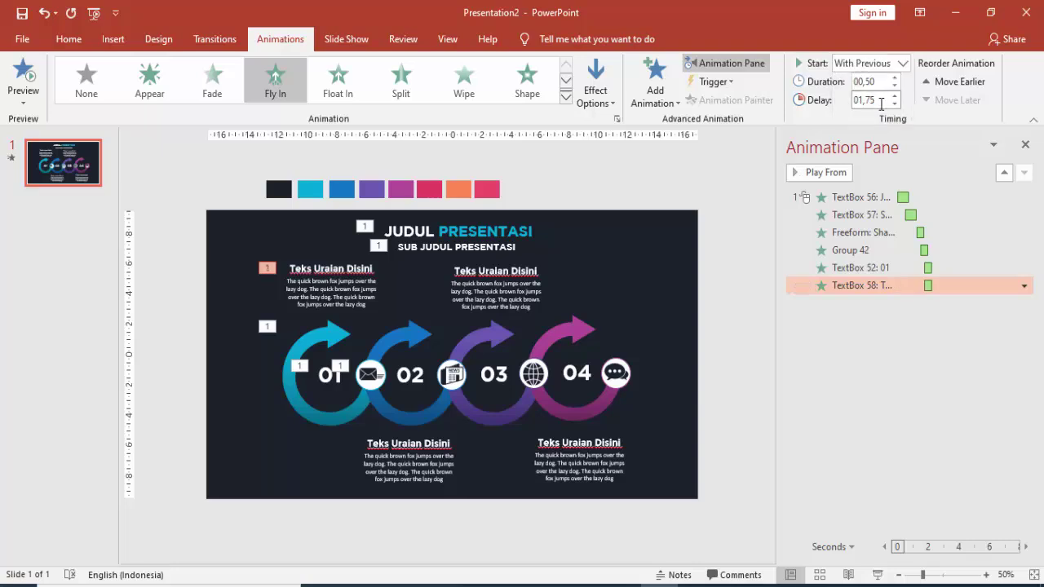
{"action": "left_click", "coordinate": [894, 95]}
Copy the heading's fly-in to its body text at 2.25 seconds and preview the sequence.
{"action": "left_click", "coordinate": [332, 263]}
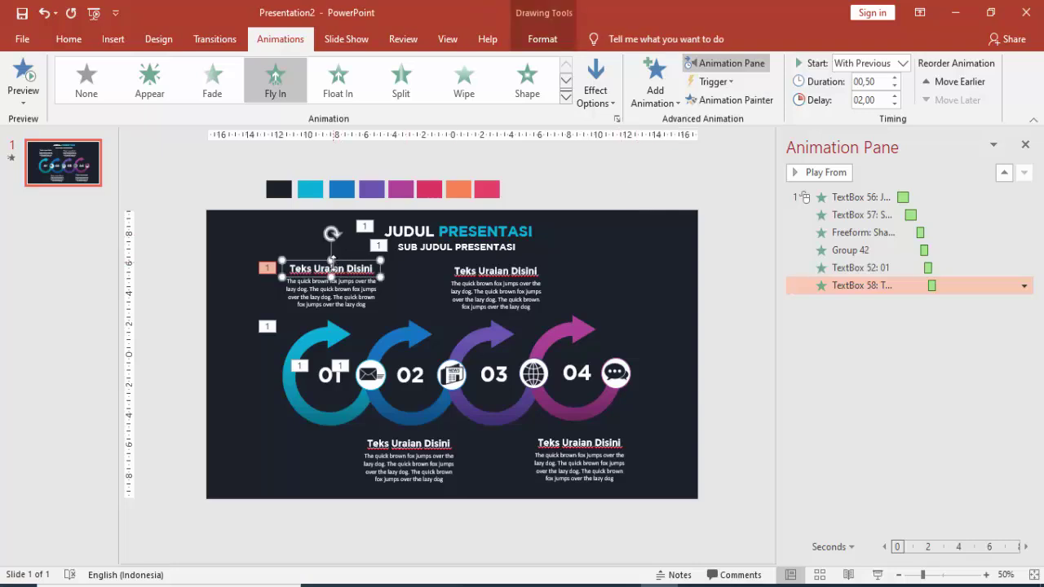
{"action": "left_click", "coordinate": [758, 103]}
{"action": "left_click", "coordinate": [340, 307]}
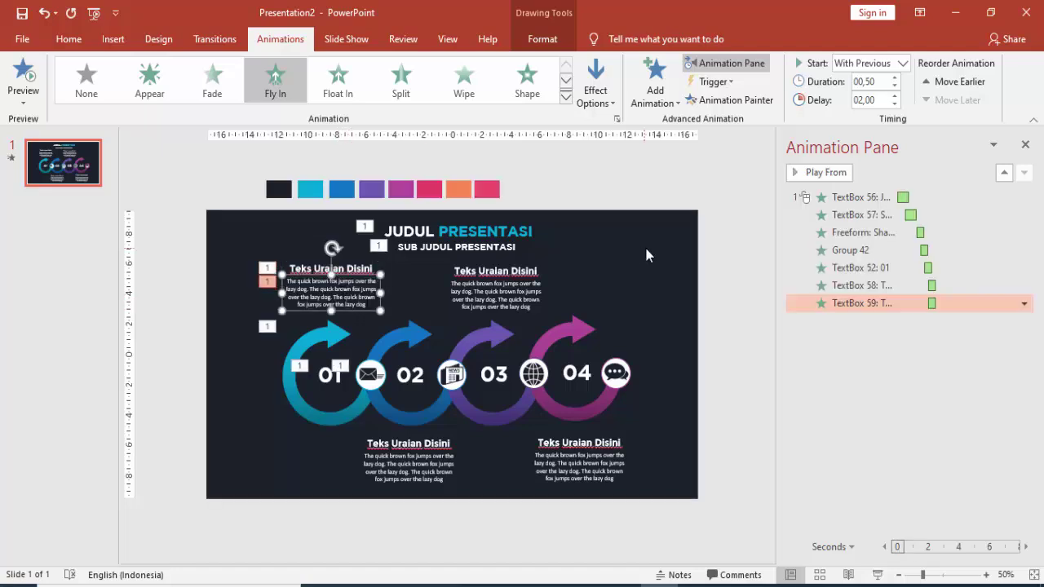
{"action": "left_click", "coordinate": [894, 96]}
{"action": "left_click", "coordinate": [844, 202]}
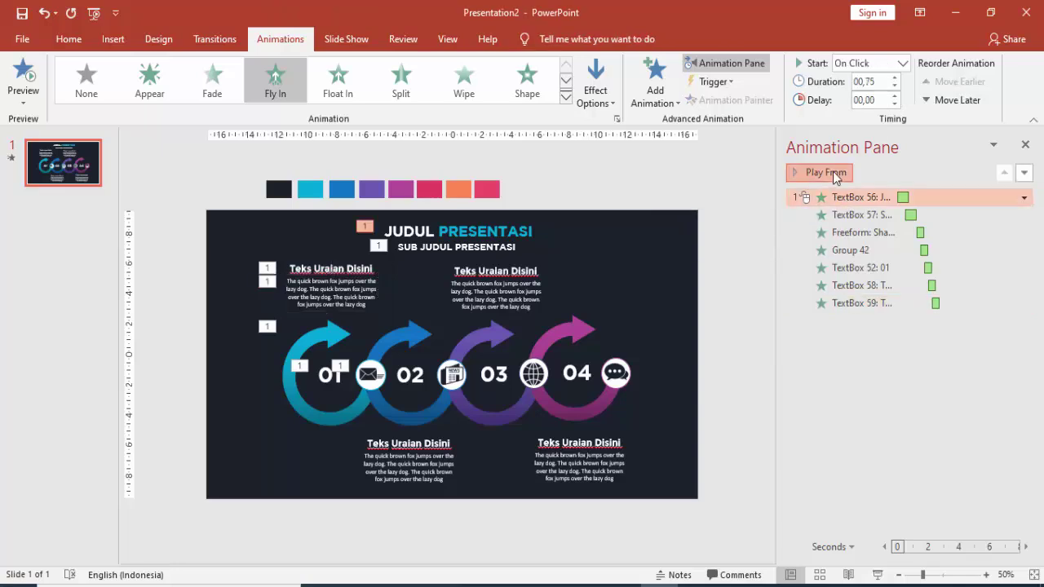
{"action": "left_click", "coordinate": [796, 175]}
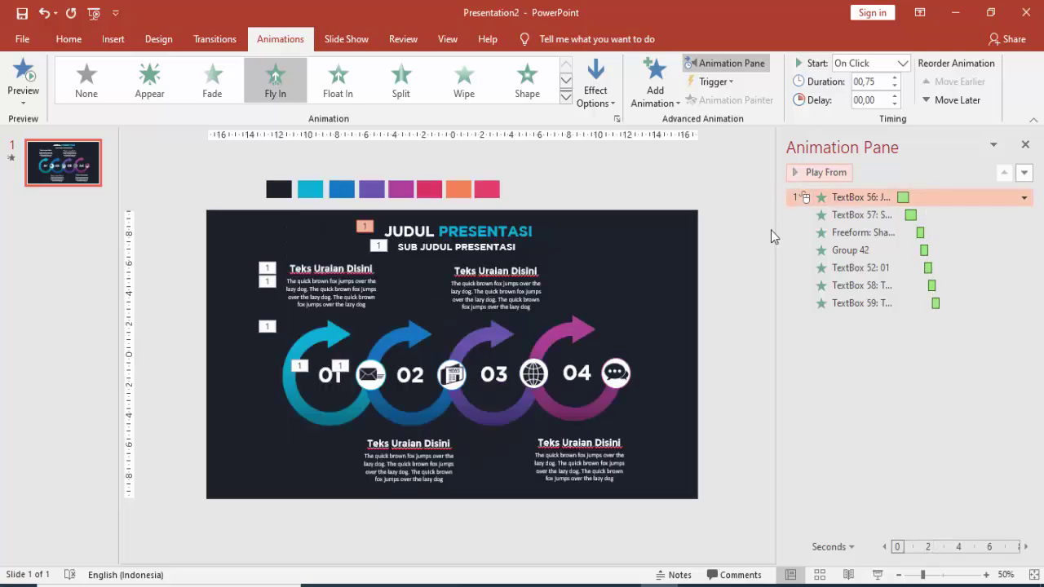
Copy the cyan arrow's Wipe animation onto the blue second arrow.
{"action": "left_click", "coordinate": [415, 340]}
{"action": "left_click", "coordinate": [335, 331]}
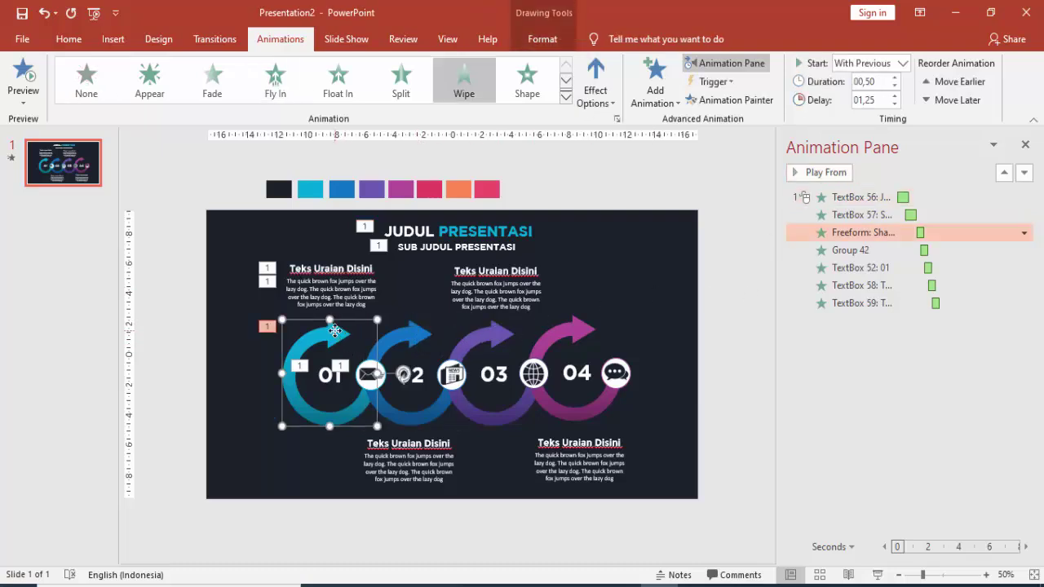
{"action": "left_click", "coordinate": [728, 100]}
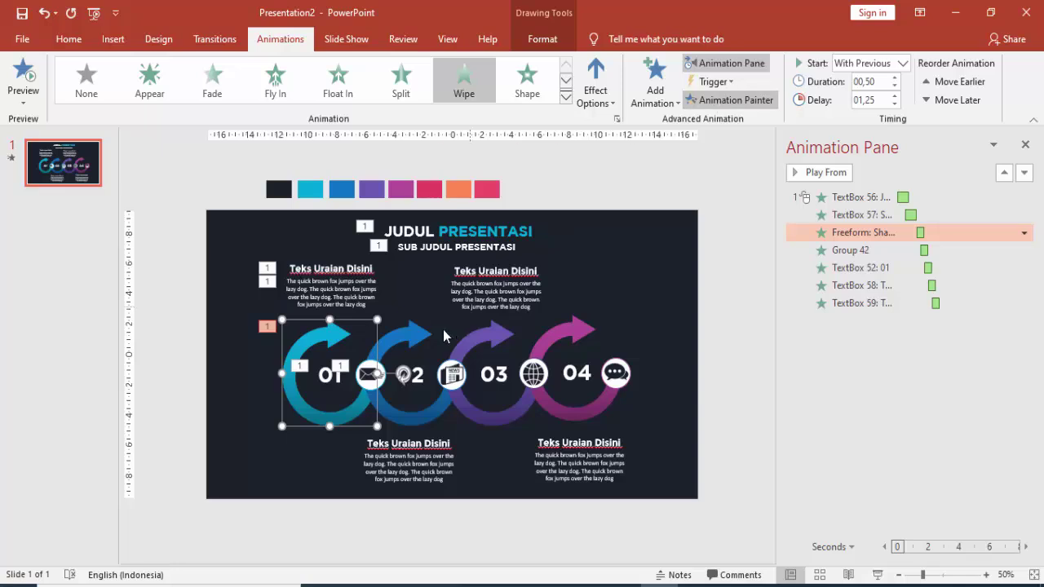
{"action": "left_click", "coordinate": [415, 336]}
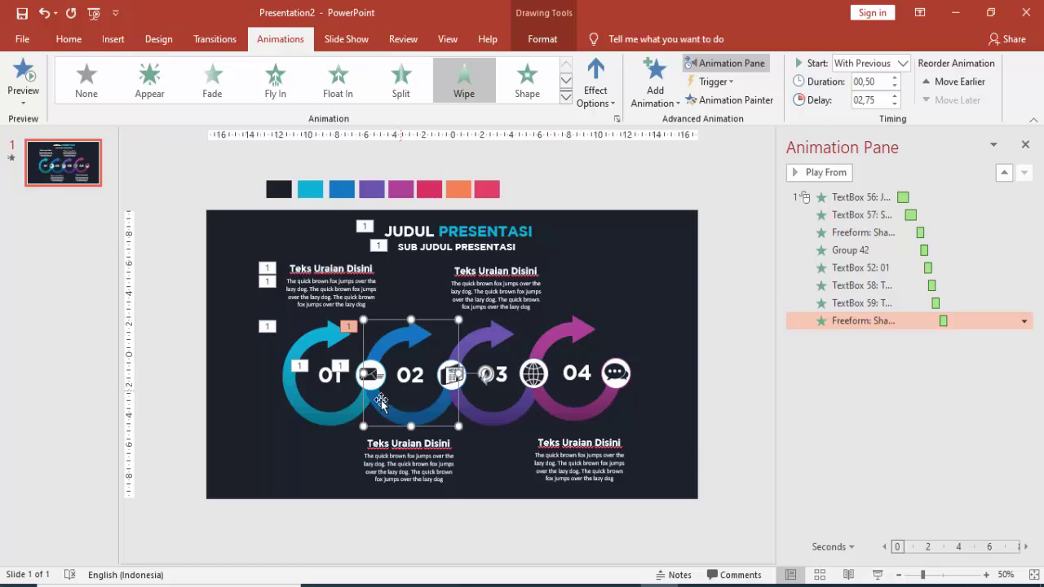
Copy the envelope icon's Zoom onto the newspaper icon, starting With Previous.
{"action": "left_click", "coordinate": [365, 376]}
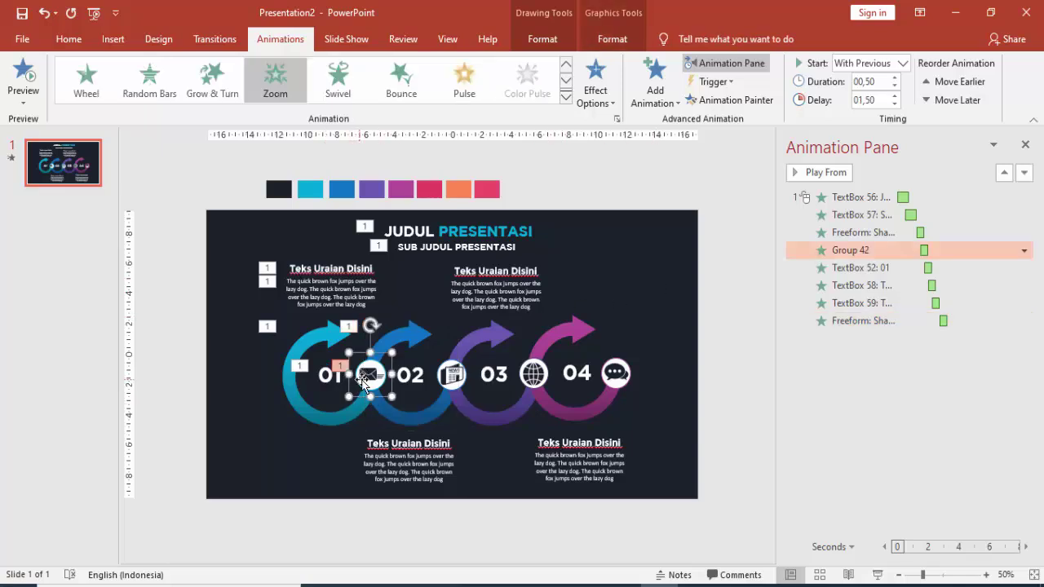
{"action": "left_click", "coordinate": [729, 100]}
{"action": "left_click", "coordinate": [451, 376]}
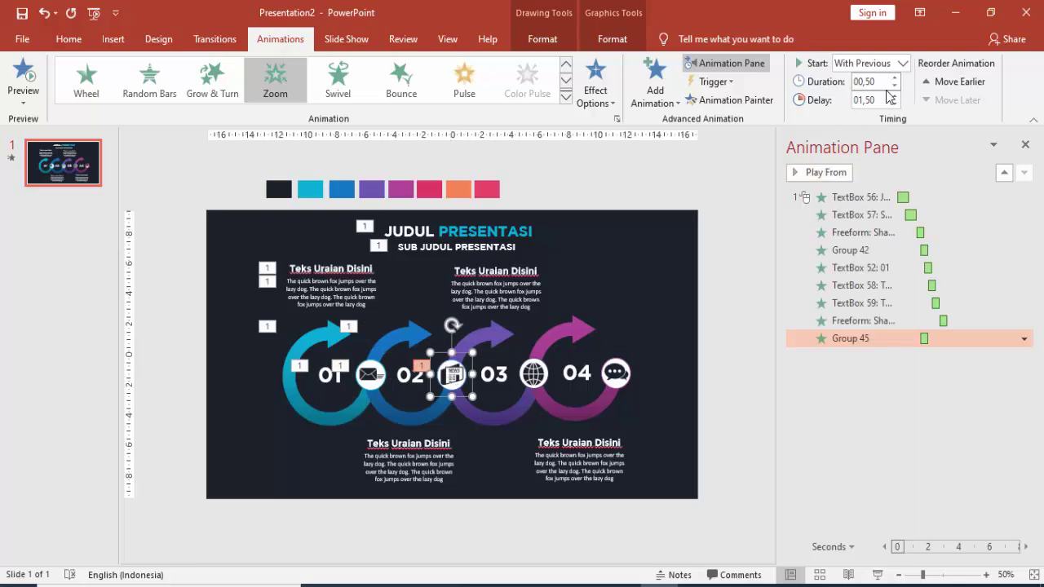
{"action": "left_click", "coordinate": [901, 64]}
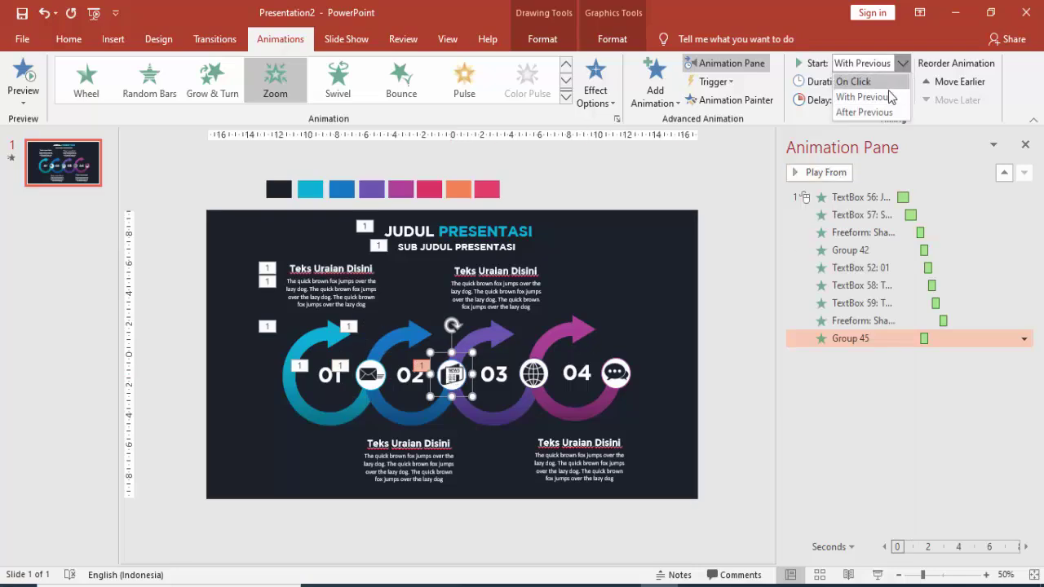
{"action": "left_click", "coordinate": [890, 97]}
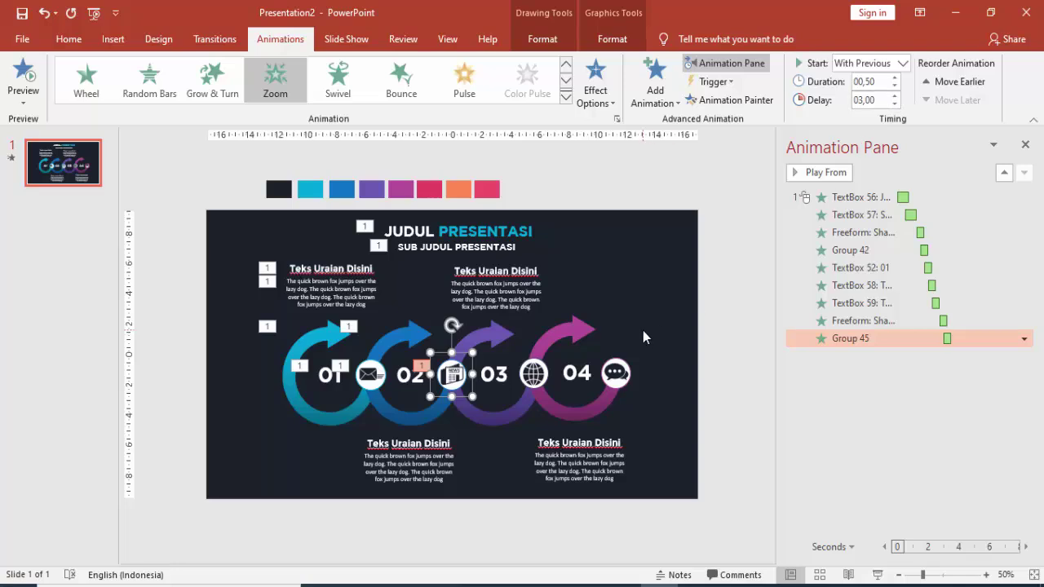
Copy the 01 zoom onto the number 02, With Previous after 3.25 seconds.
{"action": "left_click", "coordinate": [338, 376]}
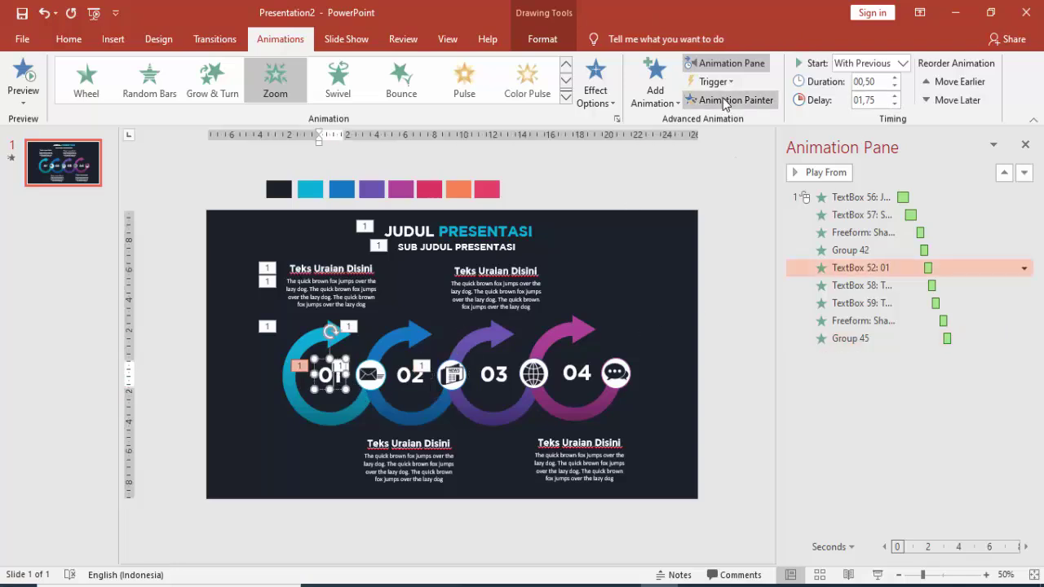
{"action": "left_click", "coordinate": [728, 99]}
{"action": "left_click", "coordinate": [413, 380]}
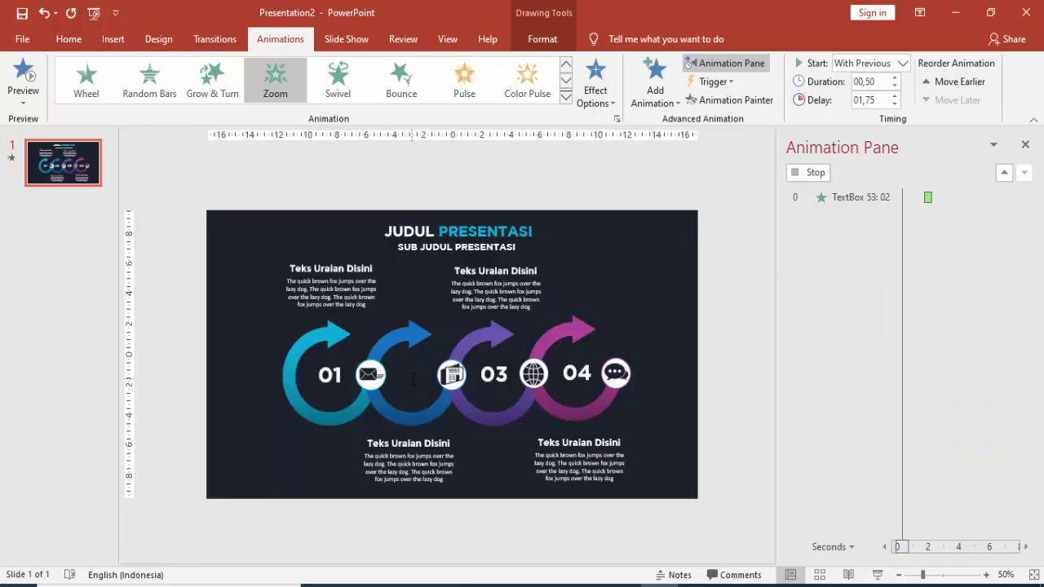
{"action": "left_click", "coordinate": [886, 64]}
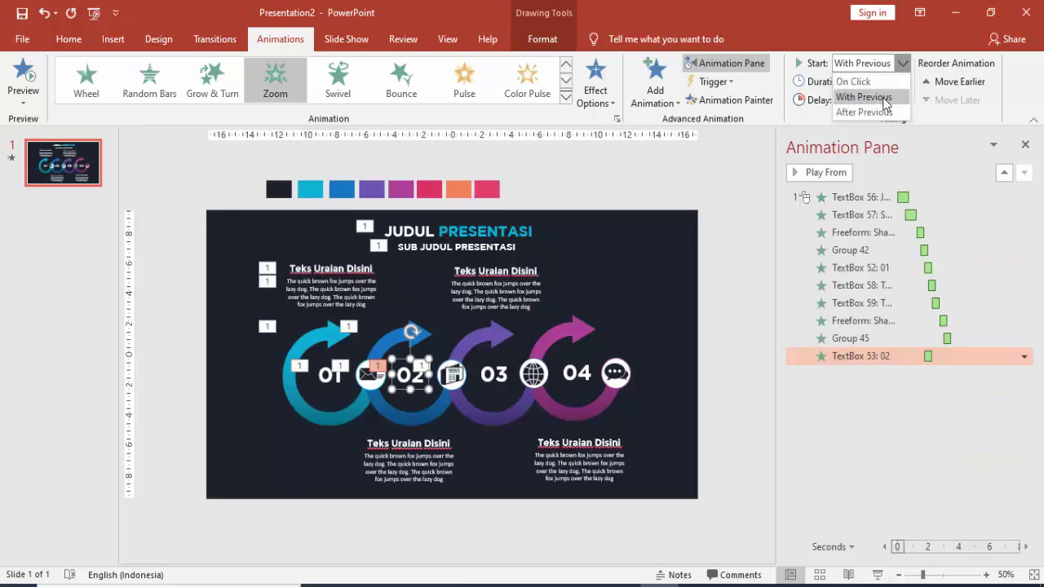
{"action": "left_click", "coordinate": [887, 96]}
{"action": "left_click", "coordinate": [894, 97]}
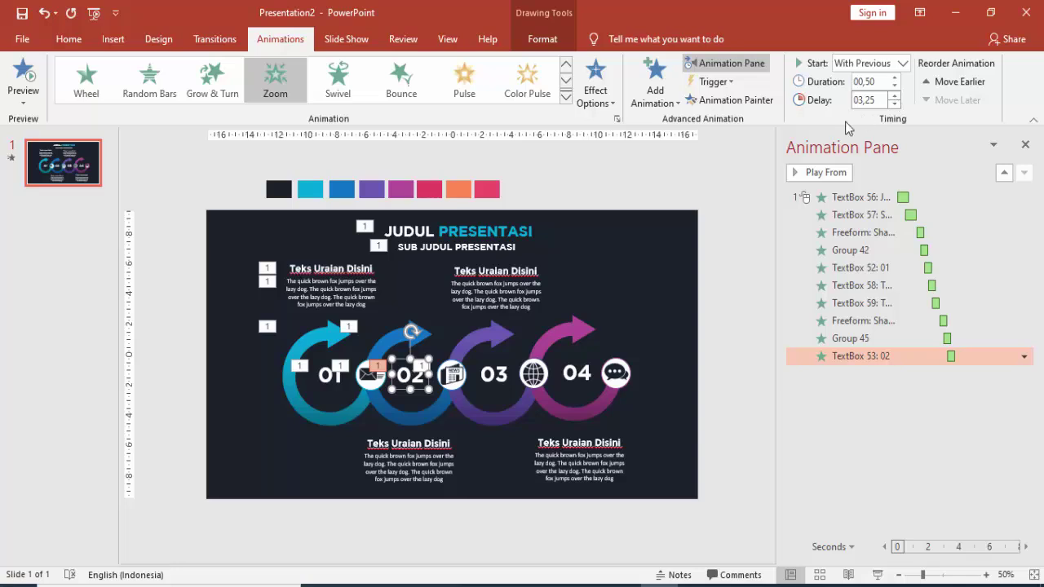
Make the lower-left heading fly in With Previous after a 3.50-second delay.
{"action": "left_click", "coordinate": [400, 444]}
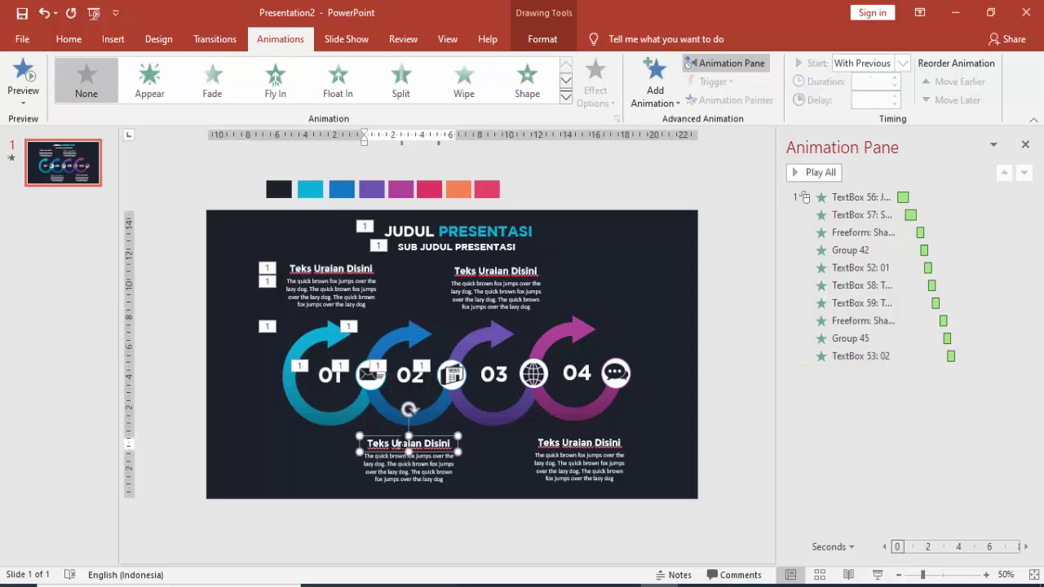
{"action": "left_click", "coordinate": [657, 96]}
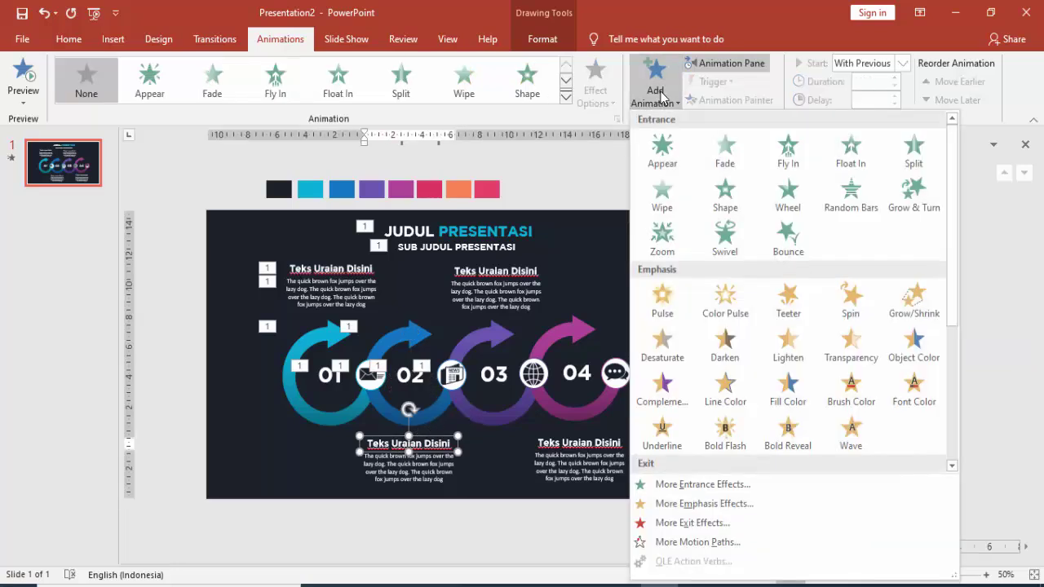
{"action": "left_click", "coordinate": [765, 154]}
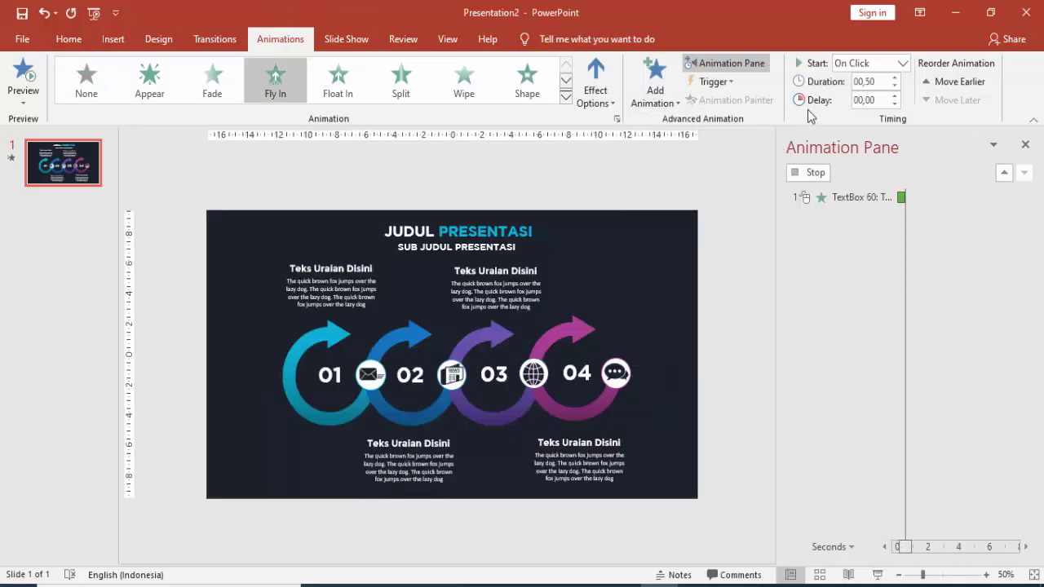
{"action": "left_click", "coordinate": [898, 64]}
{"action": "left_click", "coordinate": [887, 93]}
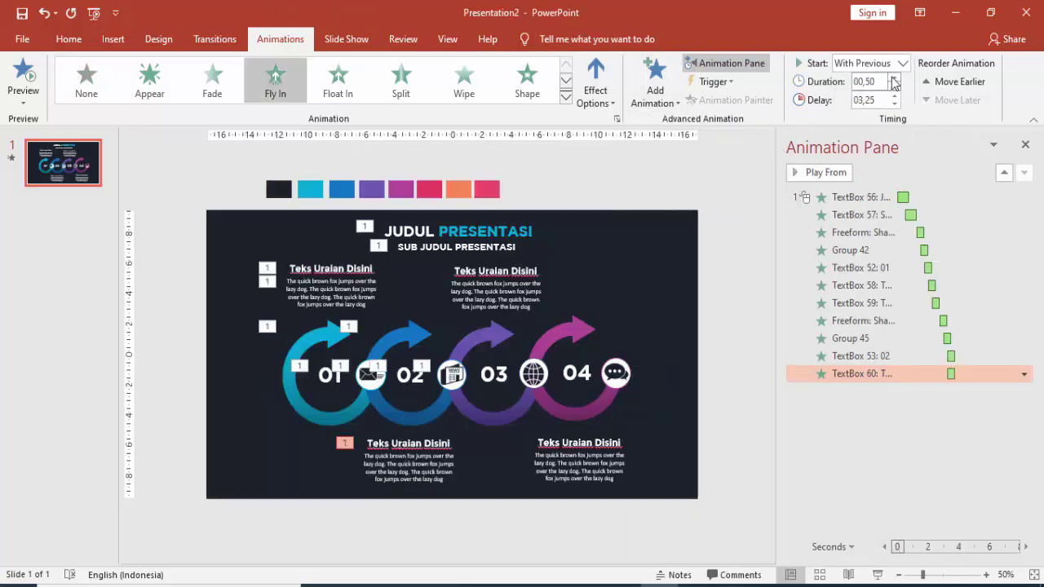
{"action": "left_click", "coordinate": [894, 96]}
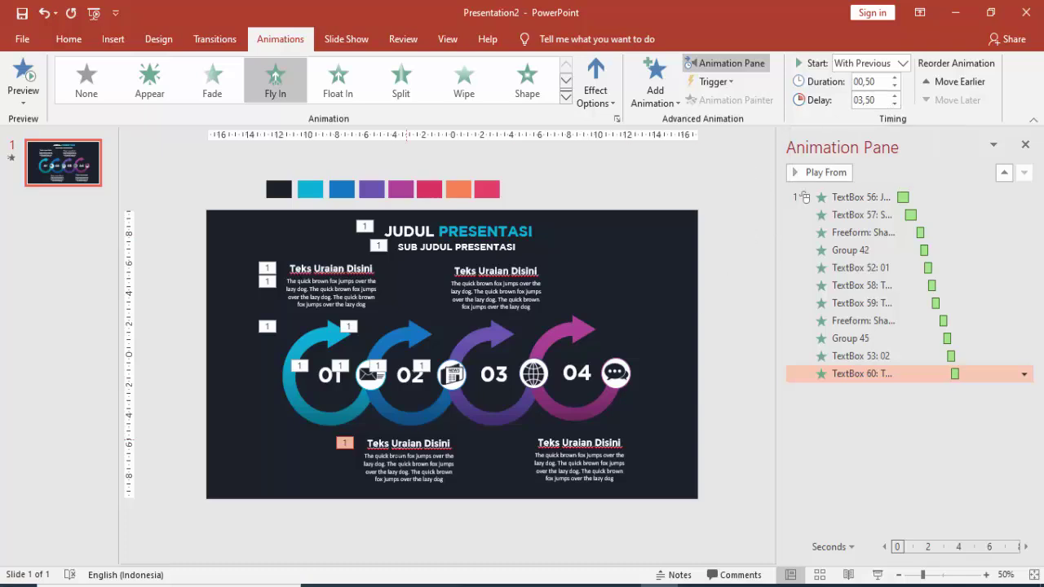
Copy the heading's fly-in onto its body text, following at 3.75 seconds.
{"action": "left_click", "coordinate": [410, 440]}
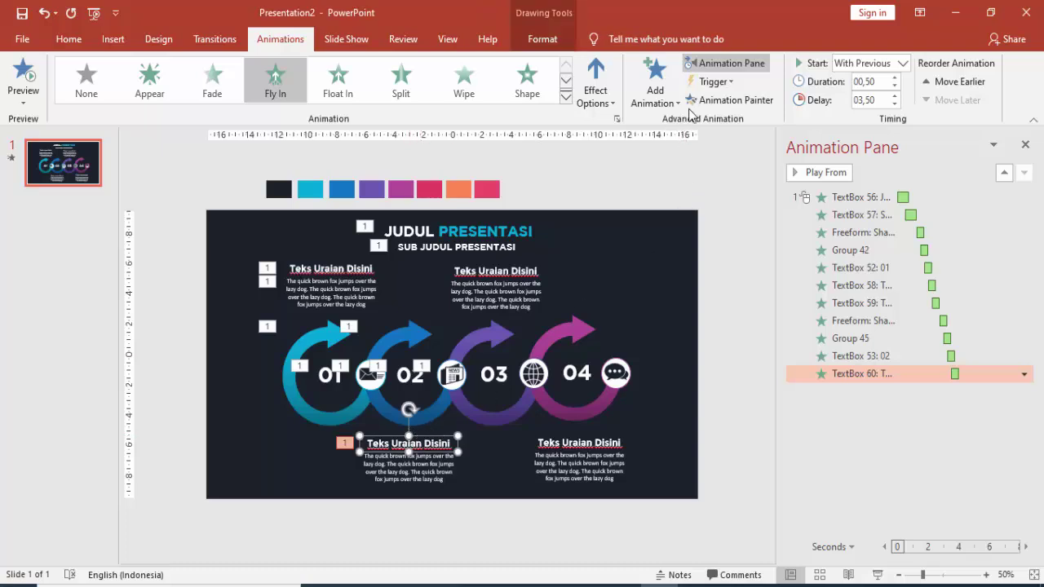
{"action": "left_click", "coordinate": [717, 102]}
{"action": "left_click", "coordinate": [427, 459]}
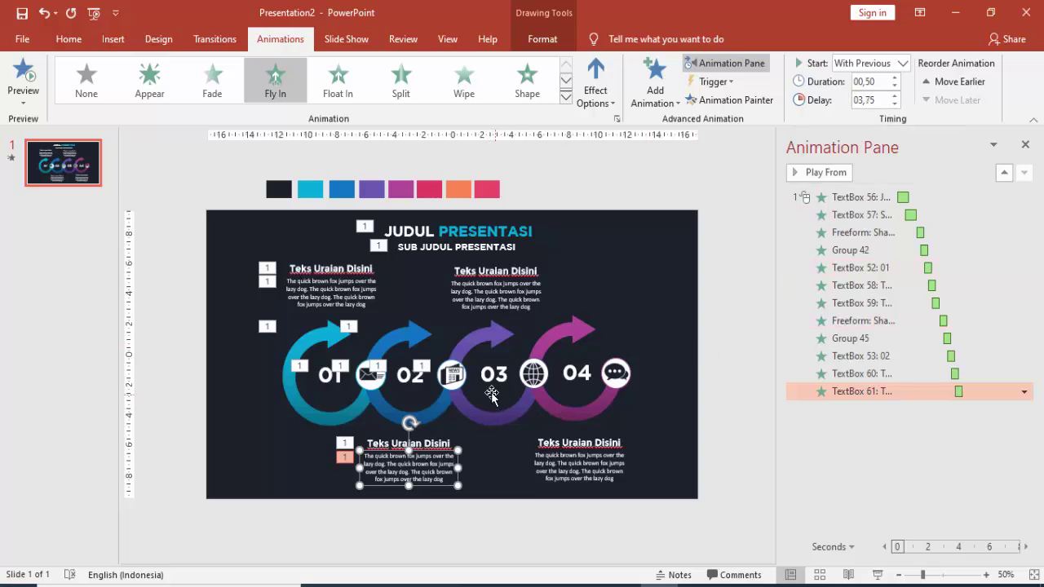
{"action": "left_click", "coordinate": [422, 414]}
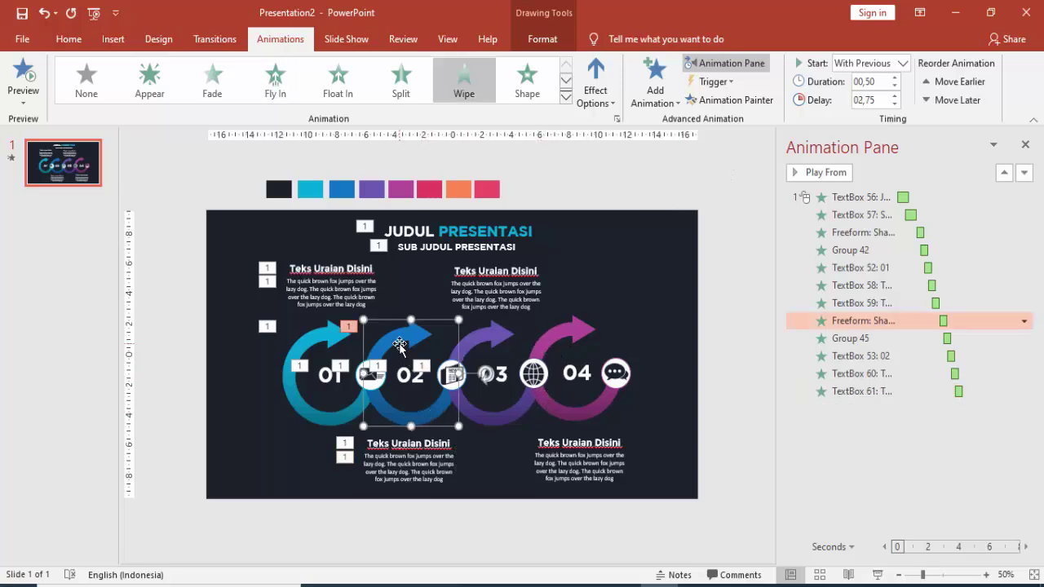
Copy the Wipe onto the purple 03 arrow, With Previous with a longer delay.
{"action": "left_click", "coordinate": [726, 99]}
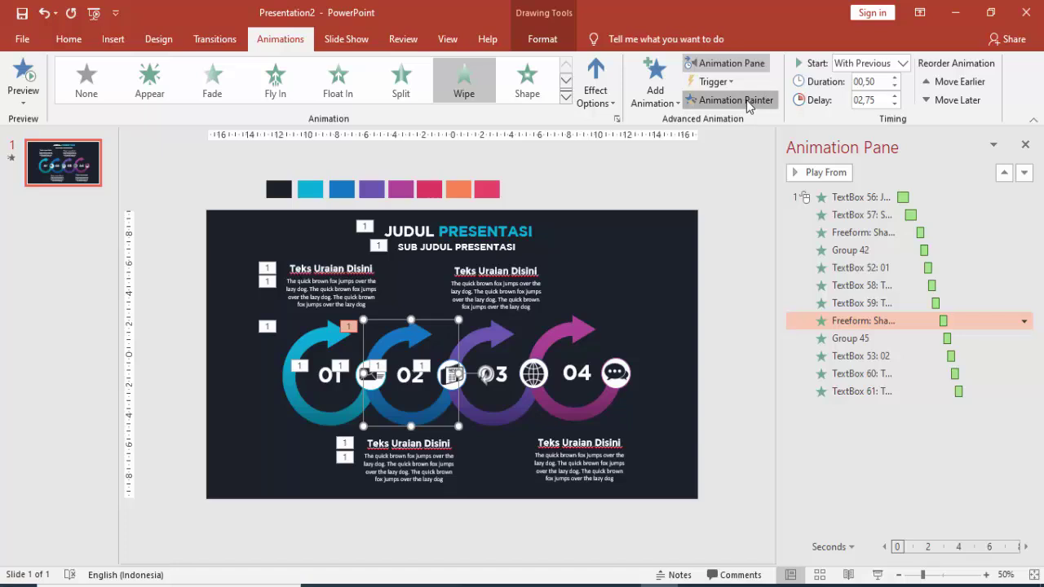
{"action": "left_click", "coordinate": [493, 335]}
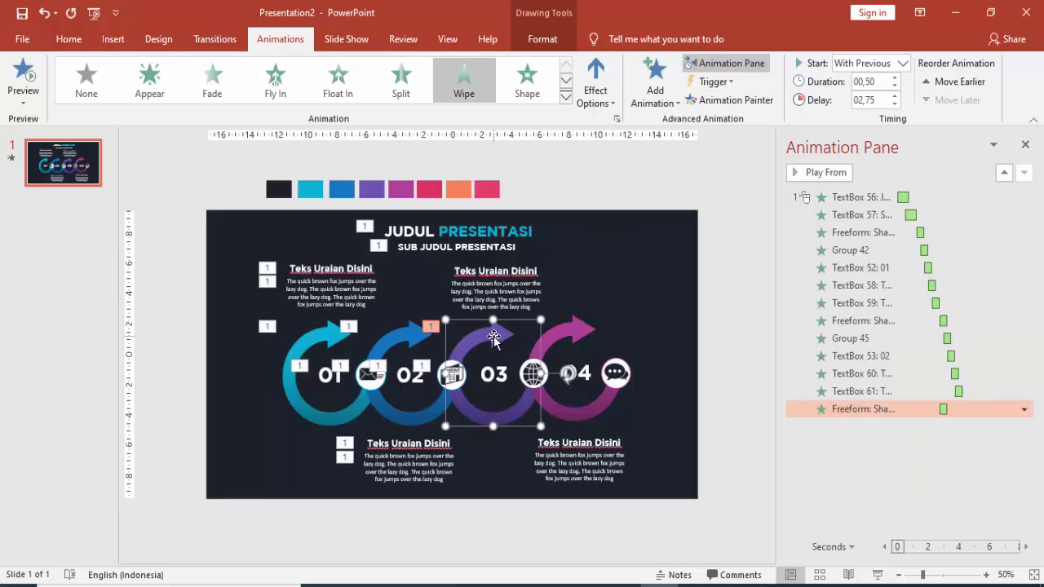
{"action": "left_click", "coordinate": [902, 63]}
{"action": "left_click", "coordinate": [864, 95]}
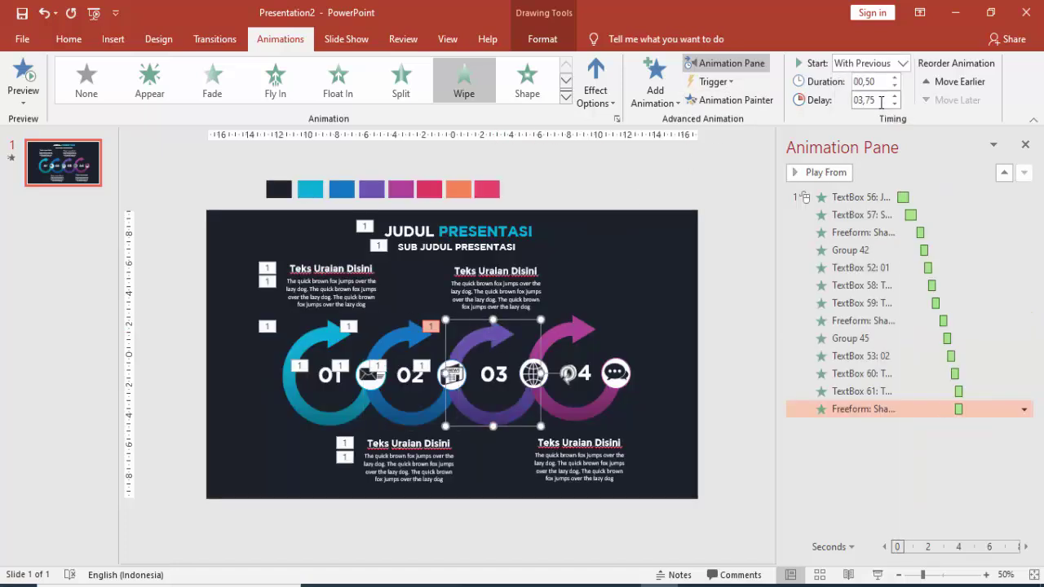
{"action": "left_click", "coordinate": [894, 96]}
{"action": "left_click", "coordinate": [894, 97]}
{"action": "left_click", "coordinate": [895, 96]}
{"action": "left_click", "coordinate": [895, 97]}
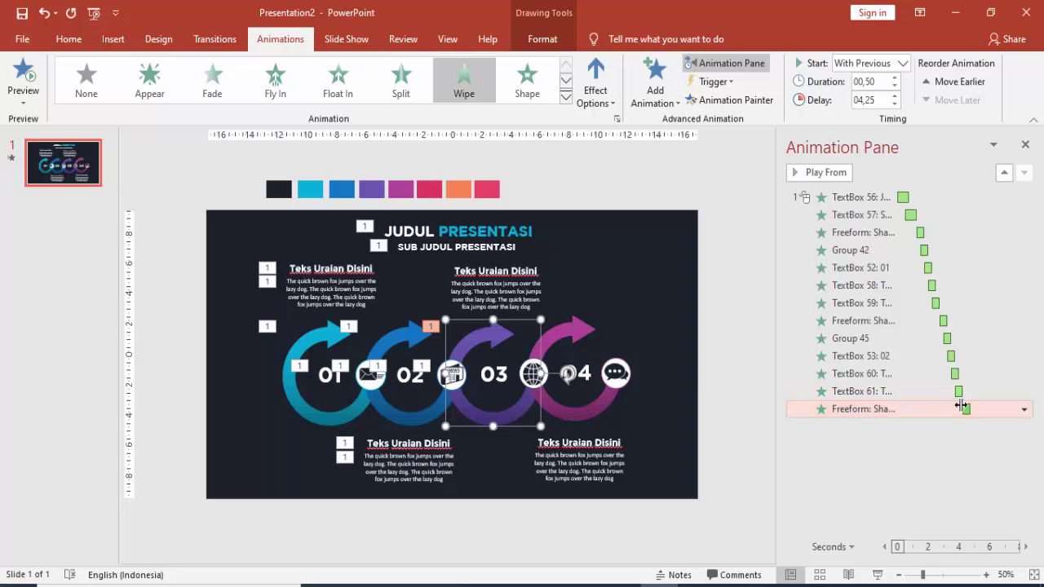
Copy the icon's Zoom onto the globe icon, With Previous after 4.50 seconds.
{"action": "left_click", "coordinate": [451, 375]}
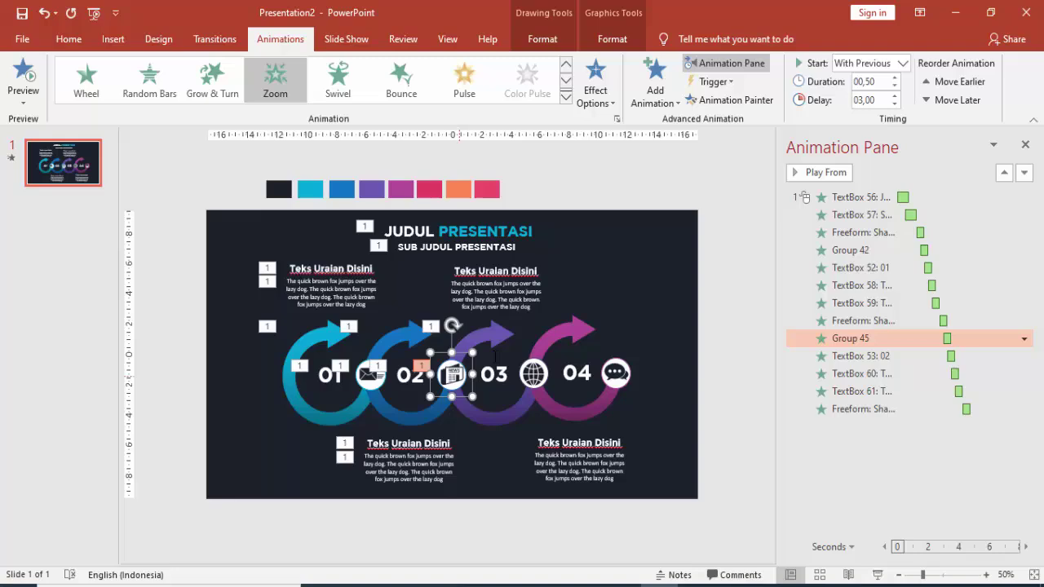
{"action": "left_click", "coordinate": [735, 100]}
{"action": "left_click", "coordinate": [542, 374]}
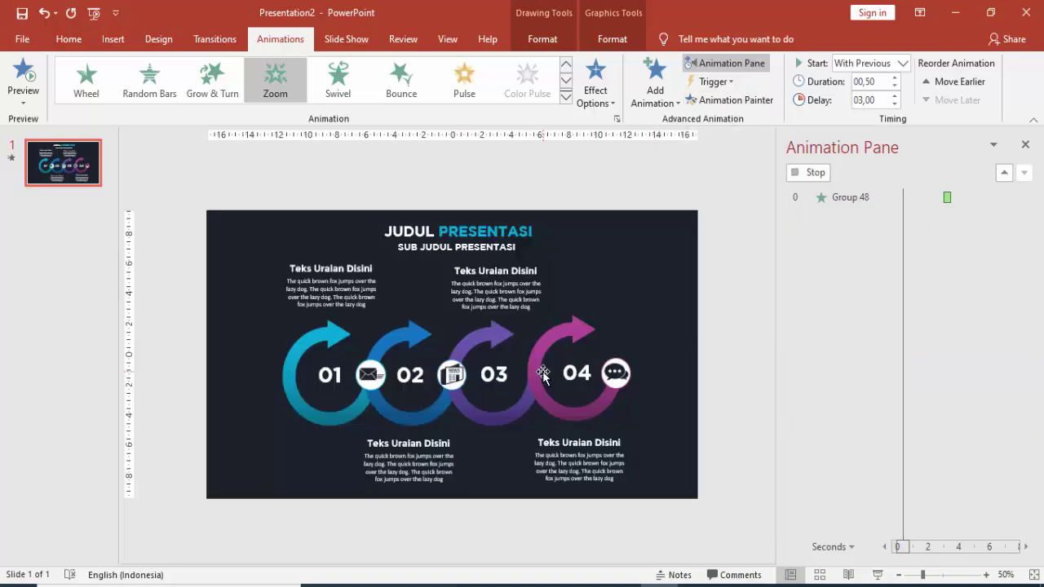
{"action": "left_click", "coordinate": [901, 63]}
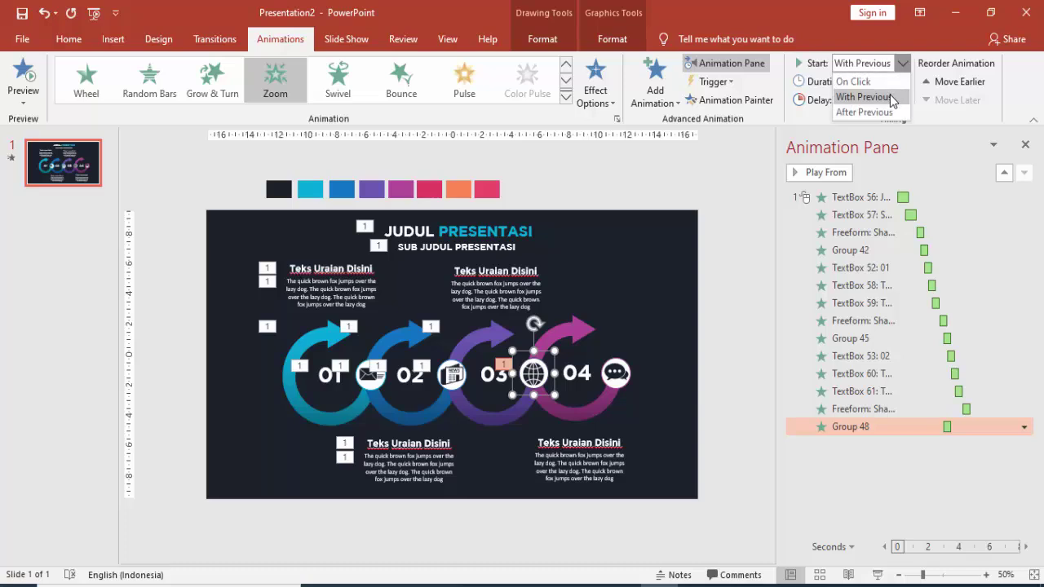
{"action": "left_click", "coordinate": [890, 96]}
{"action": "left_click", "coordinate": [894, 95]}
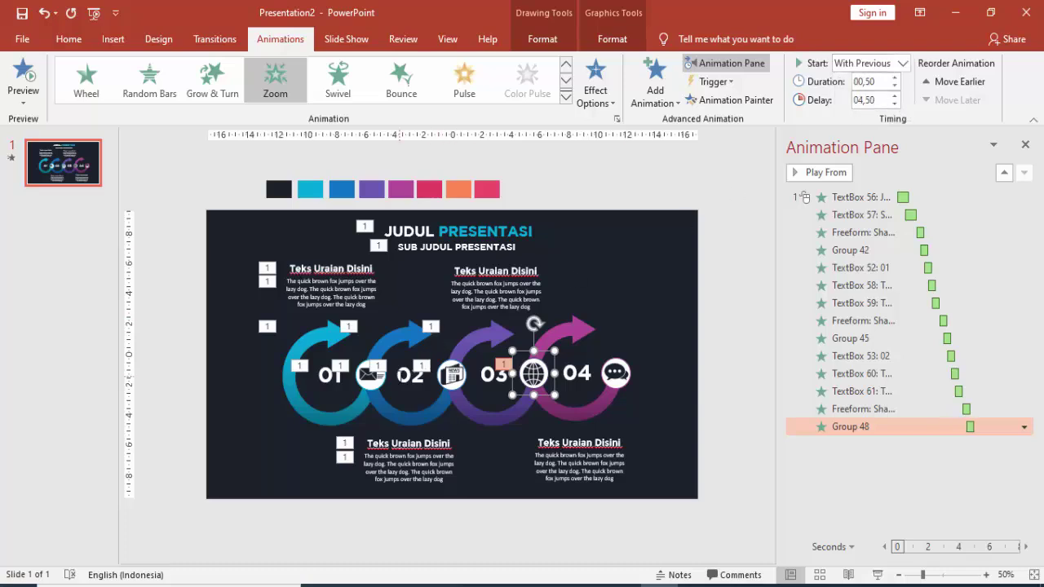
Copy the 02 number's zoom onto the number 03, With Previous after 4.75 seconds.
{"action": "left_click", "coordinate": [410, 373]}
{"action": "left_click", "coordinate": [728, 101]}
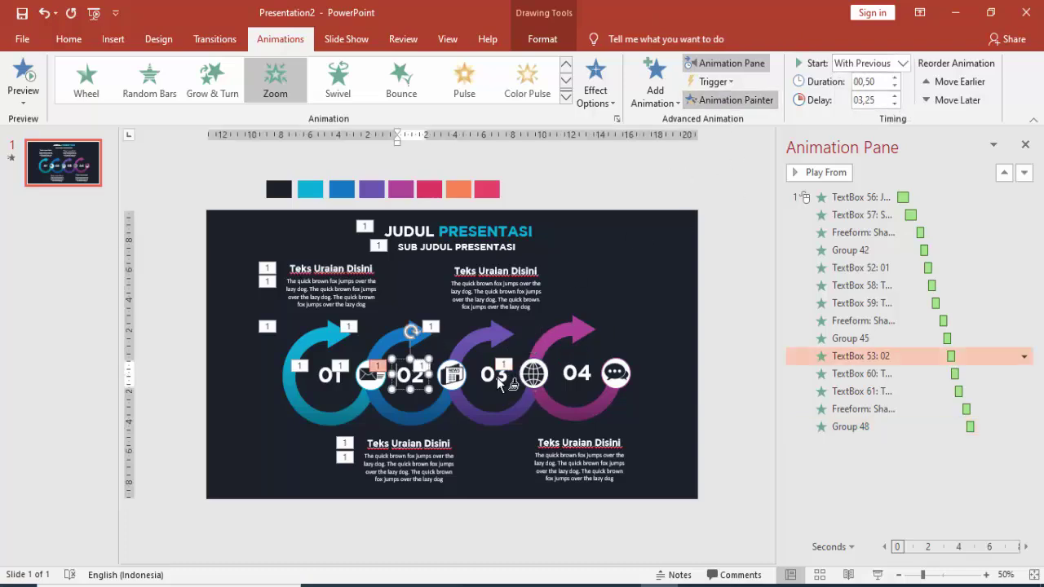
{"action": "left_click", "coordinate": [495, 376]}
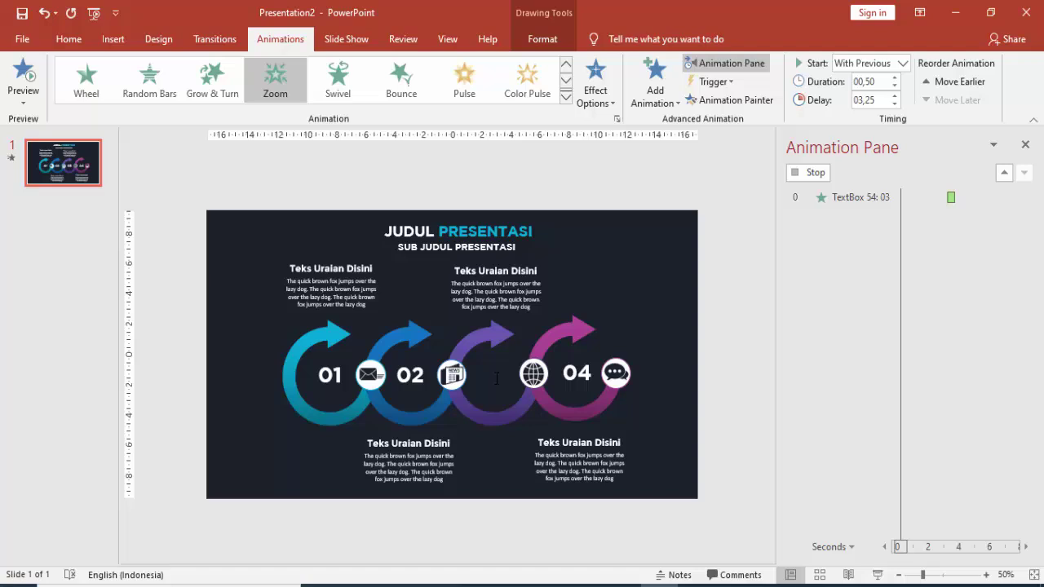
{"action": "left_click", "coordinate": [901, 63]}
{"action": "left_click", "coordinate": [891, 98]}
{"action": "left_click", "coordinate": [894, 95]}
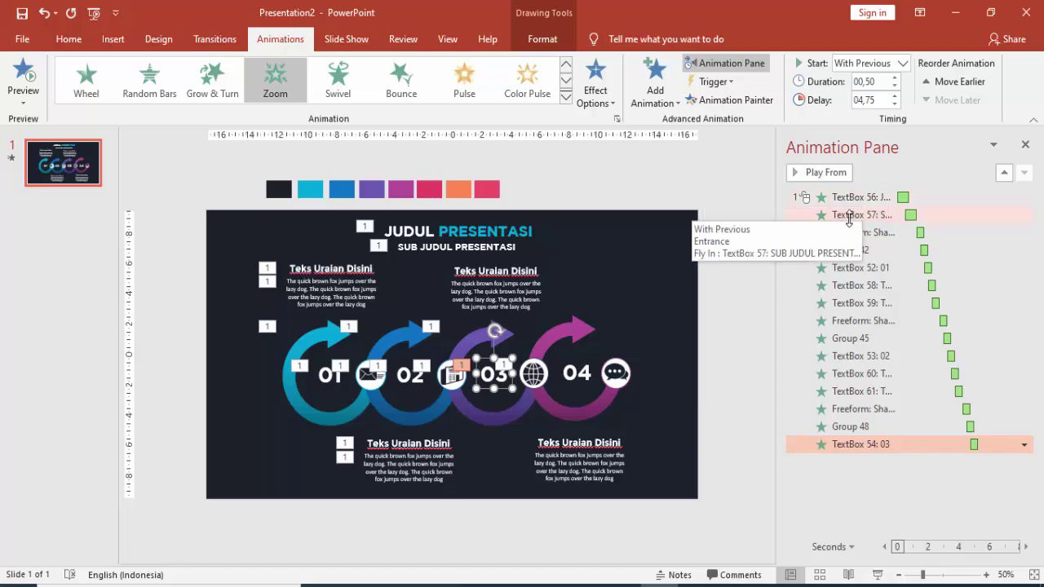
Copy the top-left heading's Fly In to the top-right heading, delayed 5.00 seconds.
{"action": "left_click", "coordinate": [375, 277]}
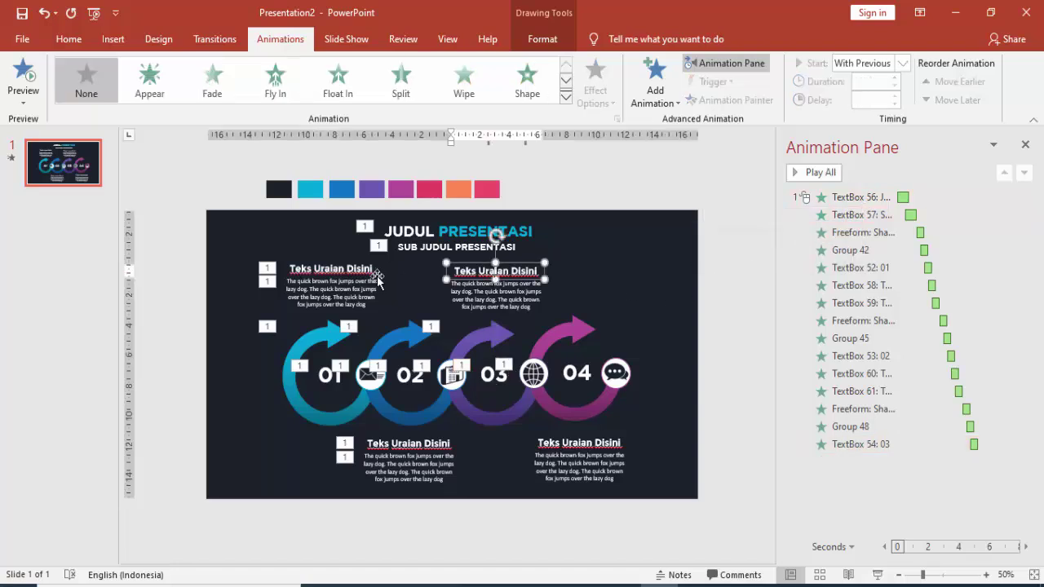
{"action": "left_click", "coordinate": [730, 100]}
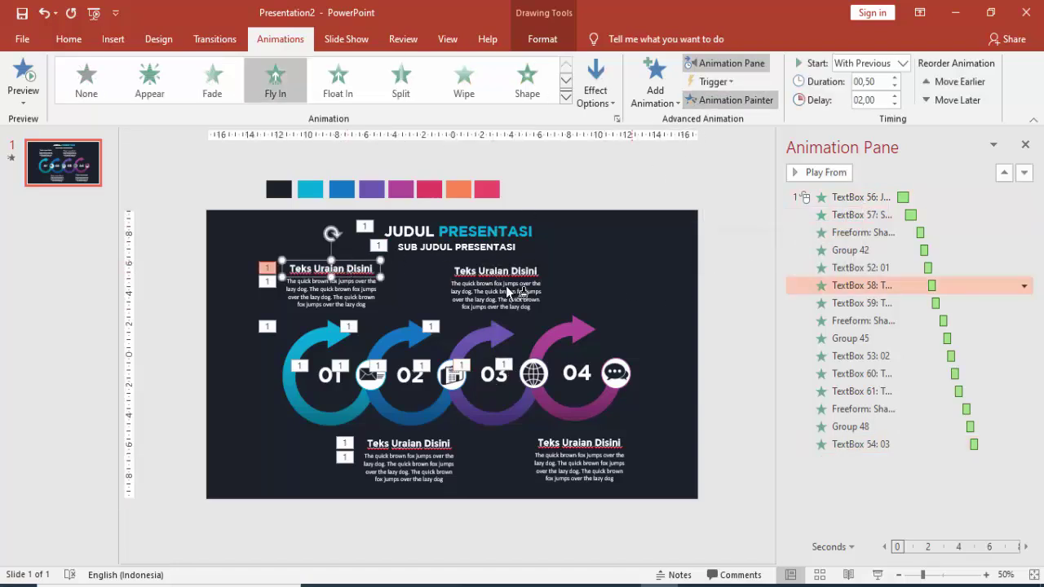
{"action": "left_click", "coordinate": [522, 275]}
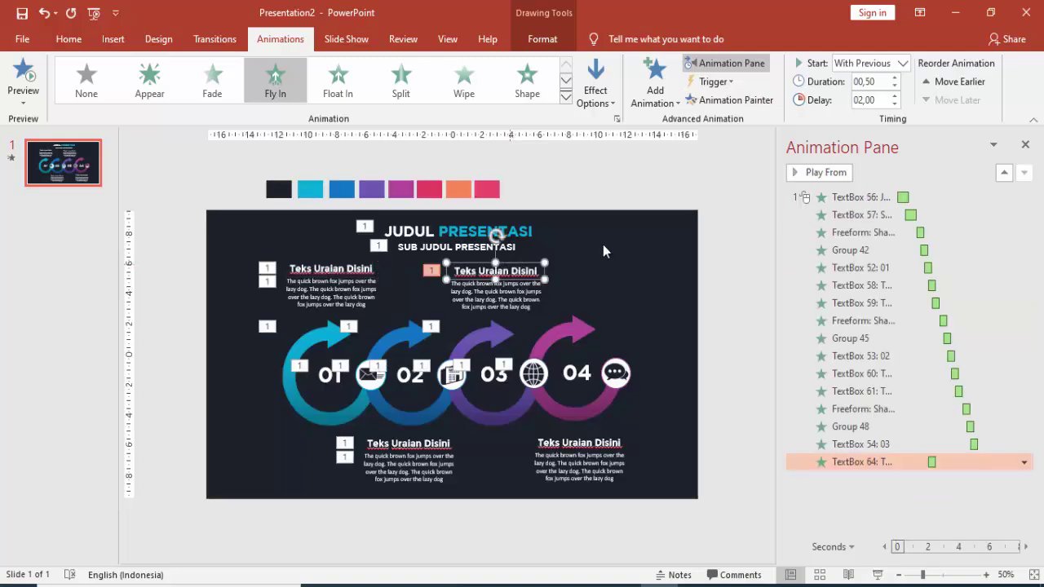
{"action": "left_click", "coordinate": [893, 95]}
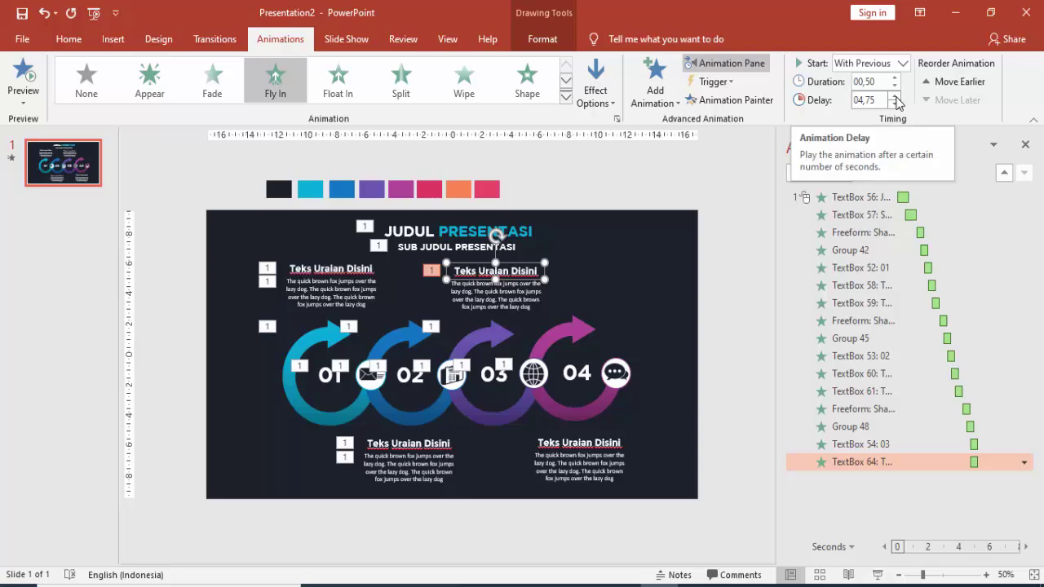
{"action": "left_click", "coordinate": [895, 97]}
Copy the heading's Fly In onto the top-right body text, following at 5.25 seconds.
{"action": "left_click", "coordinate": [372, 285]}
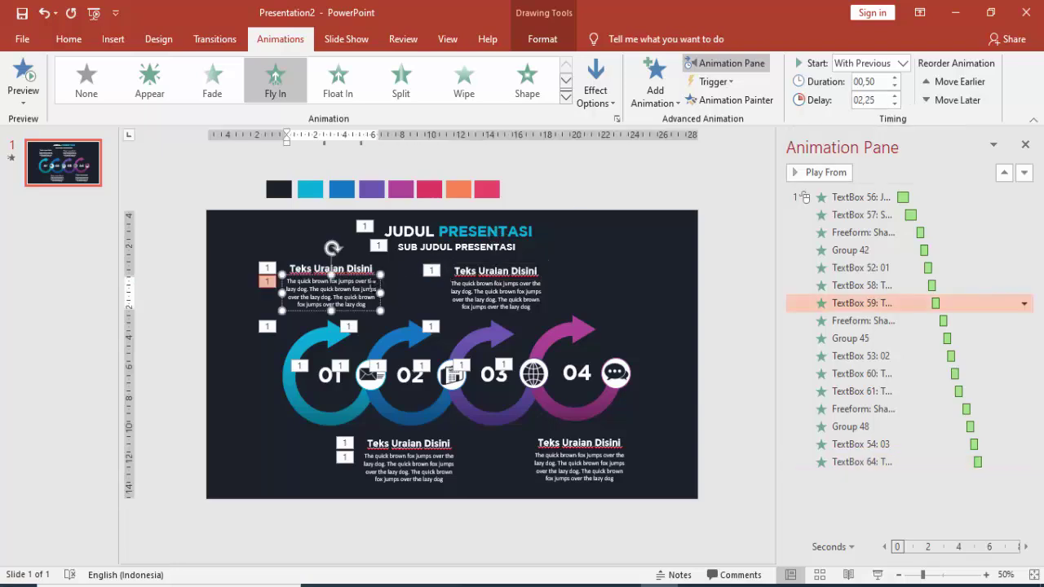
{"action": "left_click", "coordinate": [494, 264]}
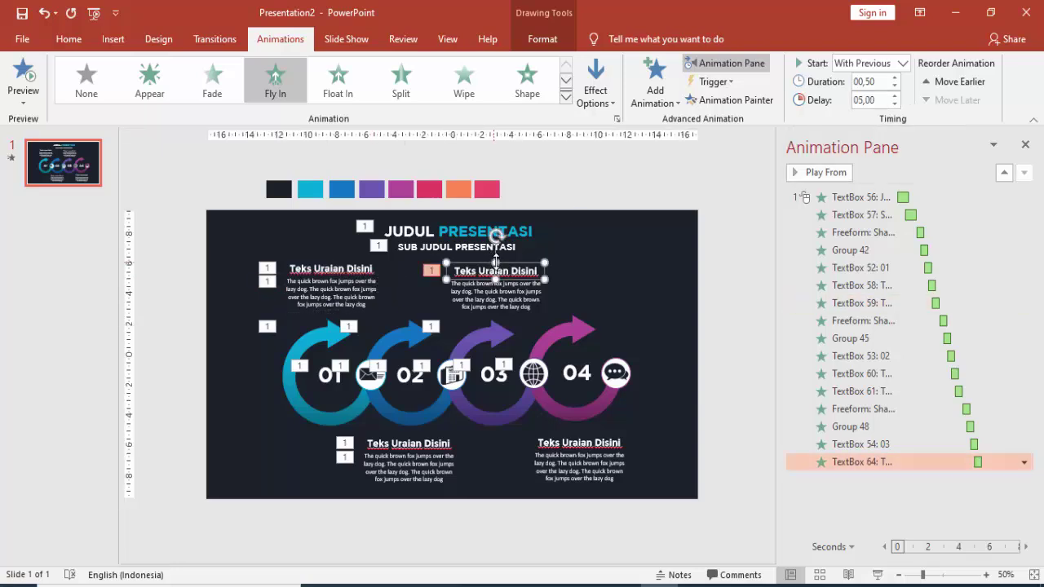
{"action": "left_click", "coordinate": [717, 99]}
{"action": "left_click", "coordinate": [502, 305]}
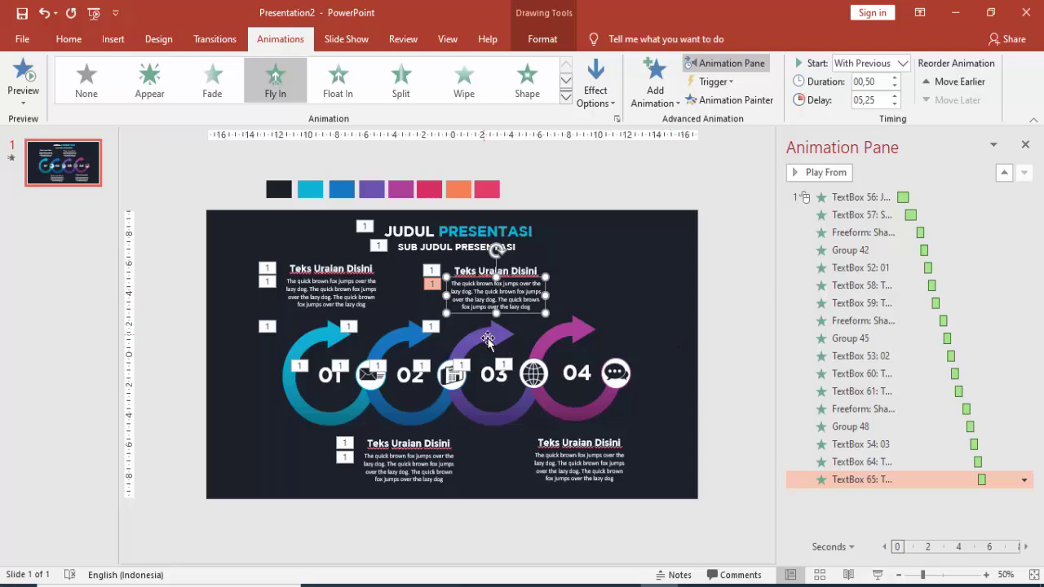
{"action": "left_click", "coordinate": [490, 339]}
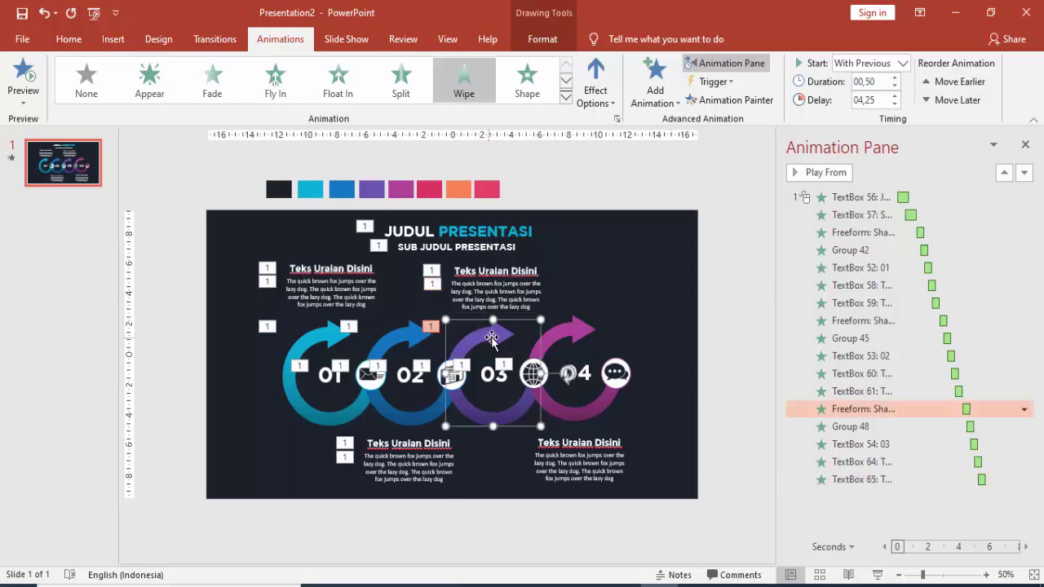
Copy the Wipe onto the pink 04 arrow, With Previous after 5.75 seconds.
{"action": "left_click", "coordinate": [747, 105]}
{"action": "left_click", "coordinate": [575, 330]}
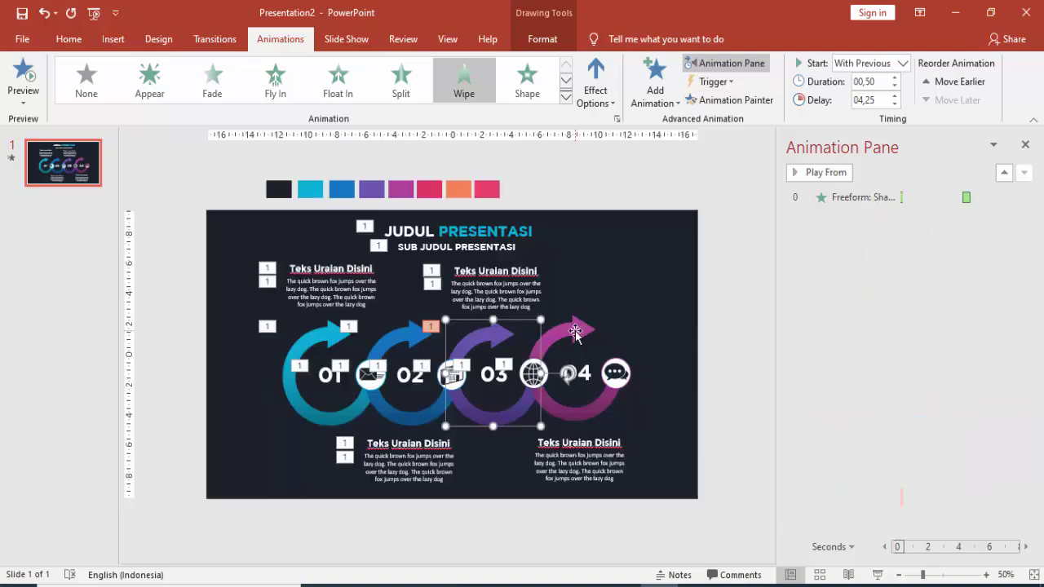
{"action": "left_click", "coordinate": [902, 63]}
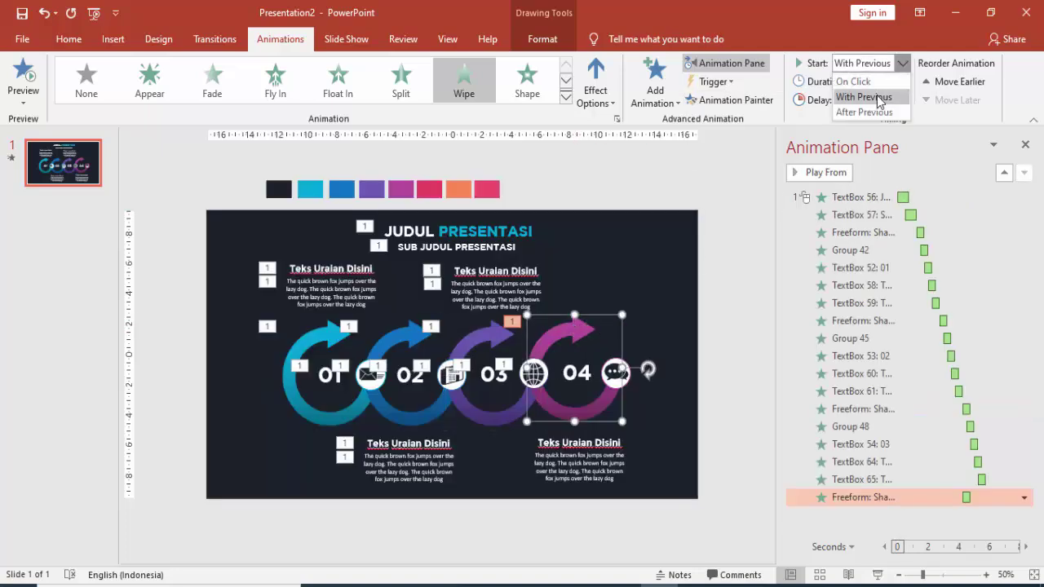
{"action": "left_click", "coordinate": [862, 97]}
{"action": "left_click", "coordinate": [894, 95]}
{"action": "left_click", "coordinate": [894, 95]}
{"action": "left_click", "coordinate": [894, 96]}
{"action": "left_click", "coordinate": [894, 96]}
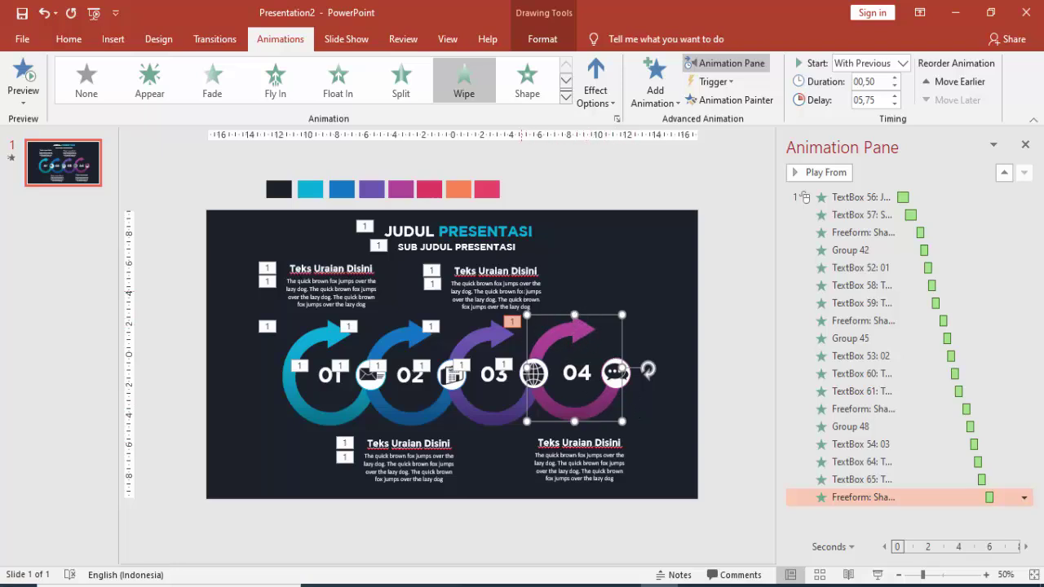
Check the body text and pink arrow timings, then pick up the globe icon's animation.
{"action": "left_click", "coordinate": [520, 291]}
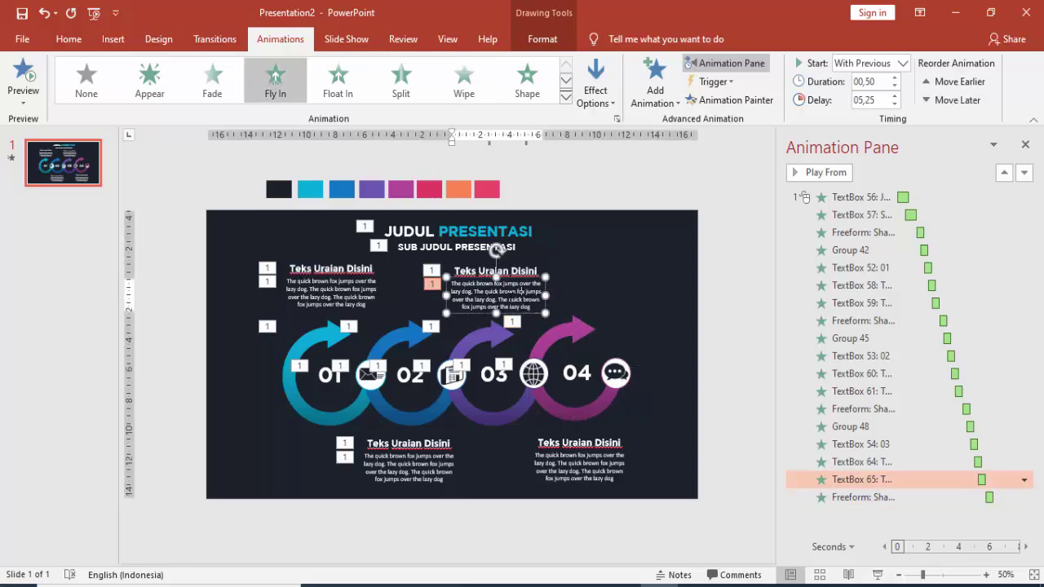
{"action": "left_click", "coordinate": [573, 335]}
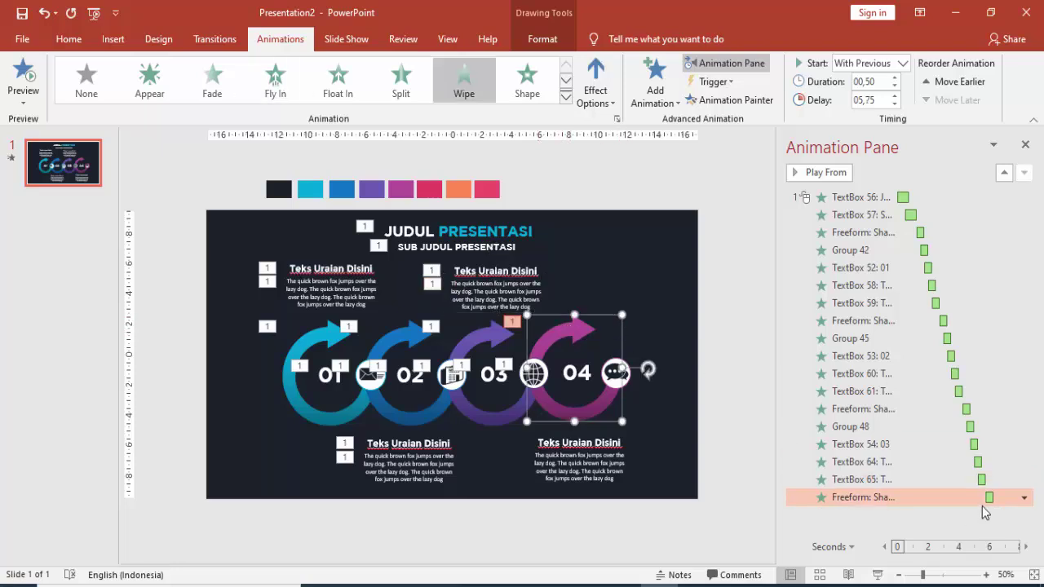
{"action": "left_click", "coordinate": [534, 376]}
{"action": "left_click", "coordinate": [730, 100]}
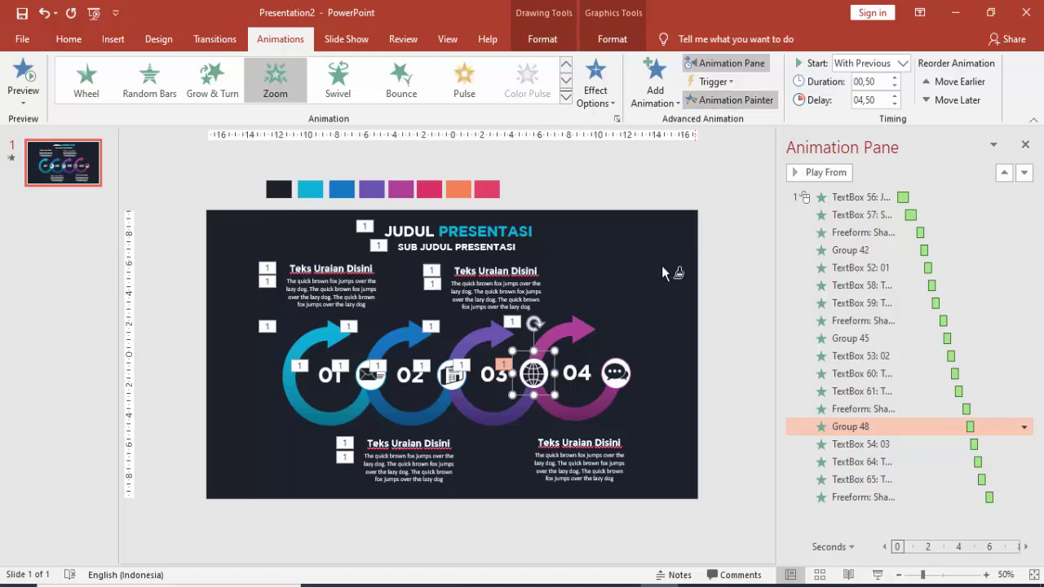
Paint the copied zoom animation onto the speech-bubble icon, With Previous at 06,00 delay.
{"action": "left_click", "coordinate": [620, 376]}
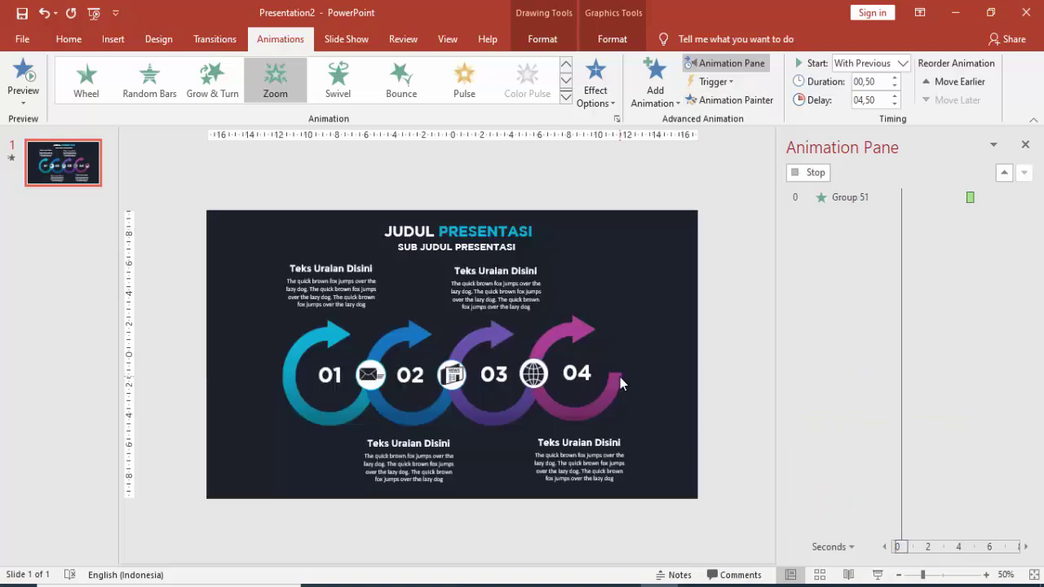
{"action": "left_click", "coordinate": [901, 63]}
{"action": "left_click", "coordinate": [883, 108]}
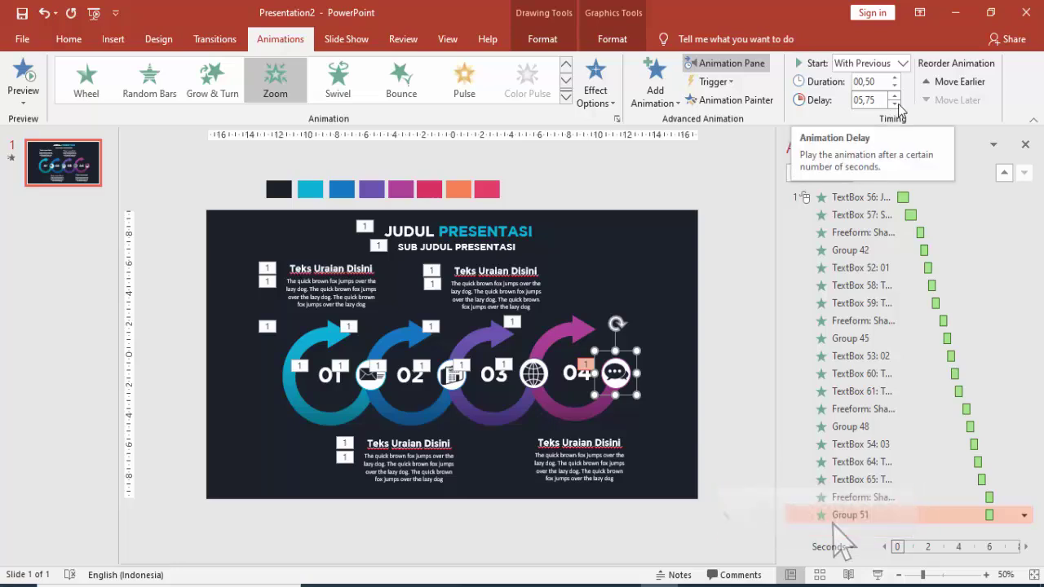
{"action": "left_click", "coordinate": [894, 96]}
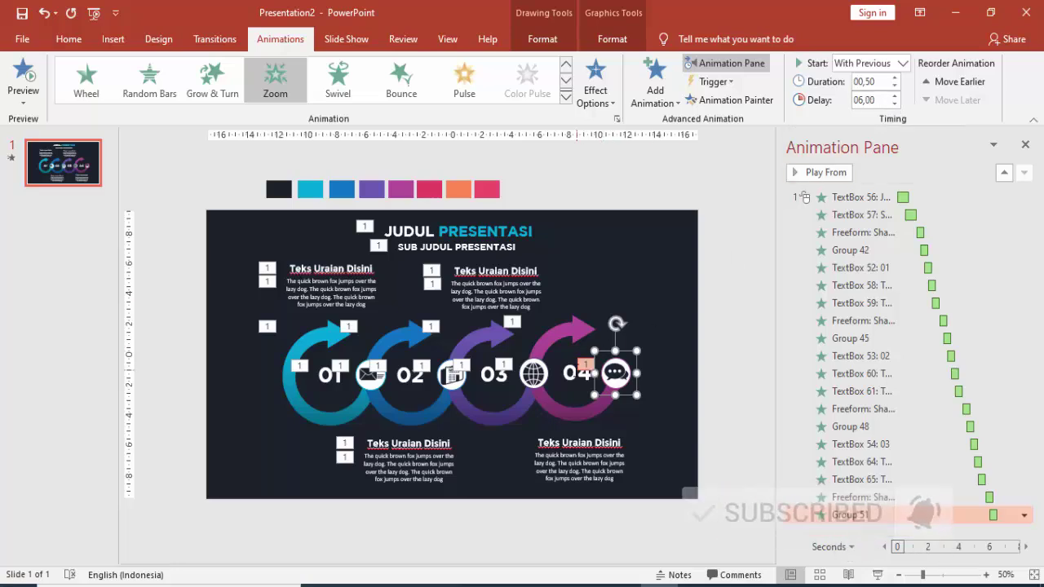
Copy the number 03's animation to the number 04, With Previous at 06,25 delay.
{"action": "left_click", "coordinate": [493, 373]}
{"action": "left_click", "coordinate": [728, 100]}
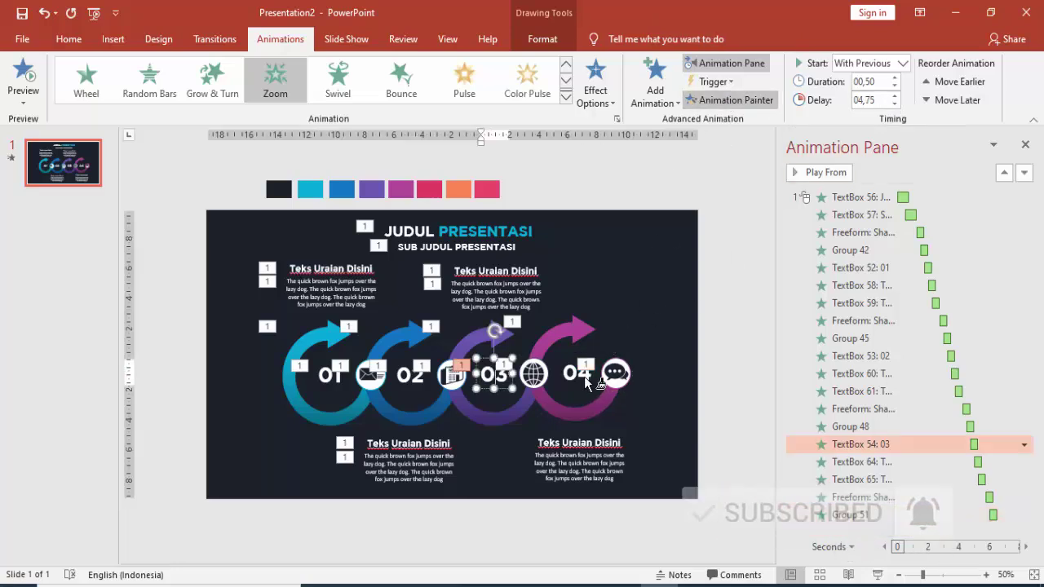
{"action": "left_click", "coordinate": [580, 376]}
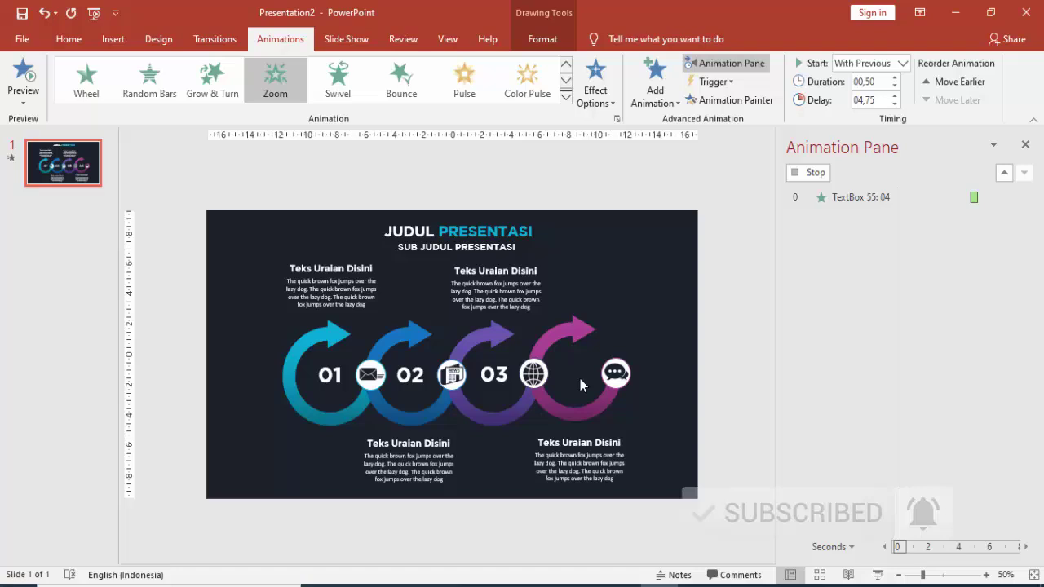
{"action": "left_click", "coordinate": [902, 62]}
{"action": "left_click", "coordinate": [871, 93]}
{"action": "left_click", "coordinate": [894, 95]}
{"action": "left_click", "coordinate": [894, 96]}
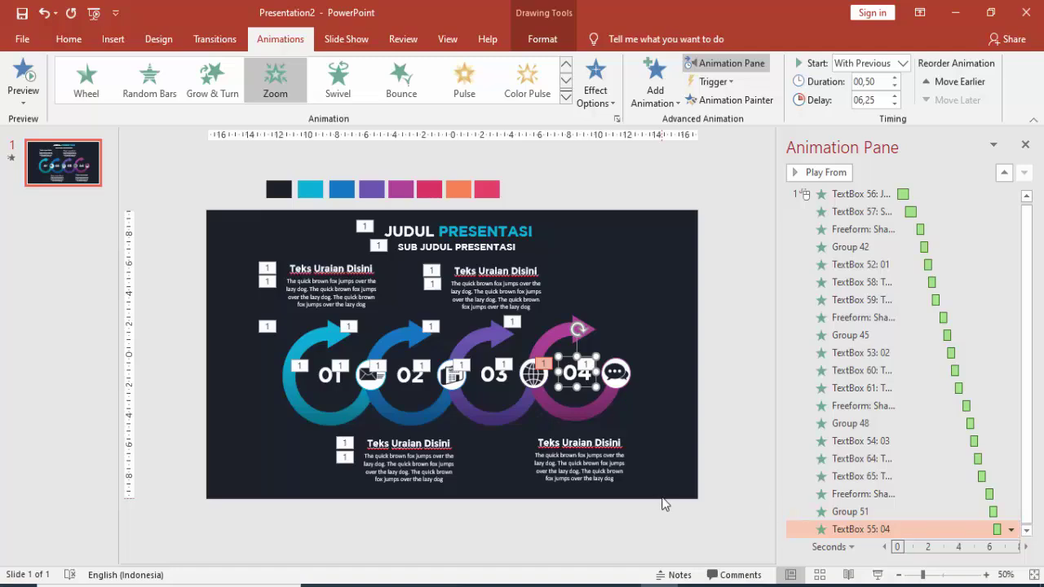
Copy the bottom-left heading's Fly In to the bottom-right heading, With Previous at 06,50 delay.
{"action": "left_click", "coordinate": [407, 444]}
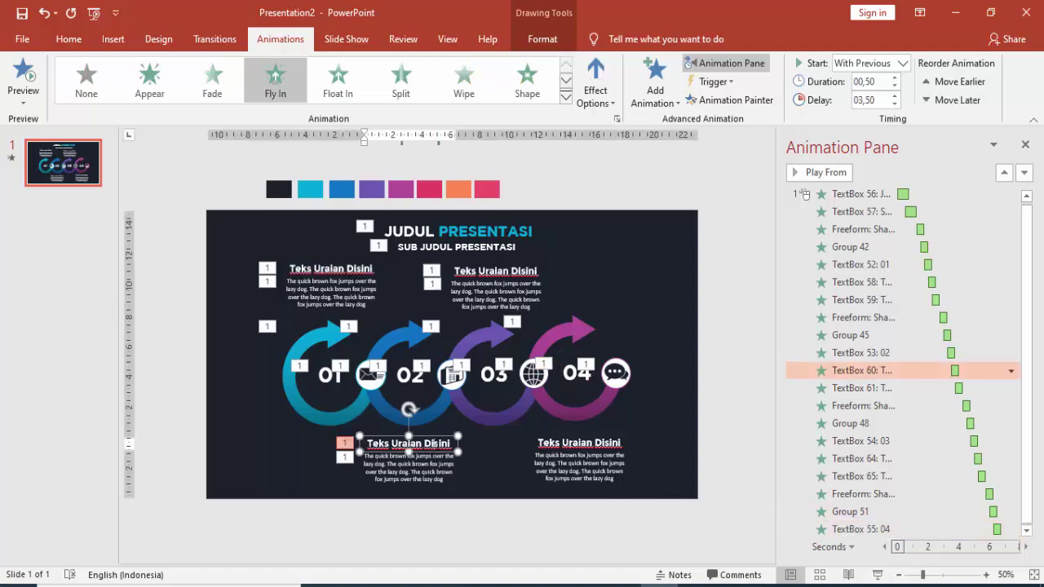
{"action": "left_click", "coordinate": [718, 99]}
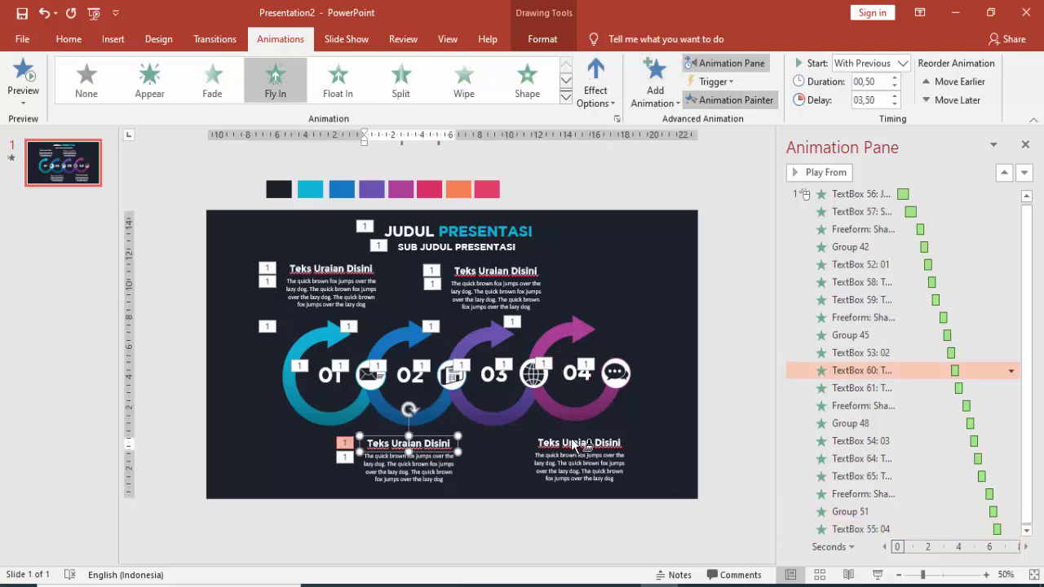
{"action": "left_click", "coordinate": [575, 454]}
{"action": "left_click", "coordinate": [899, 63]}
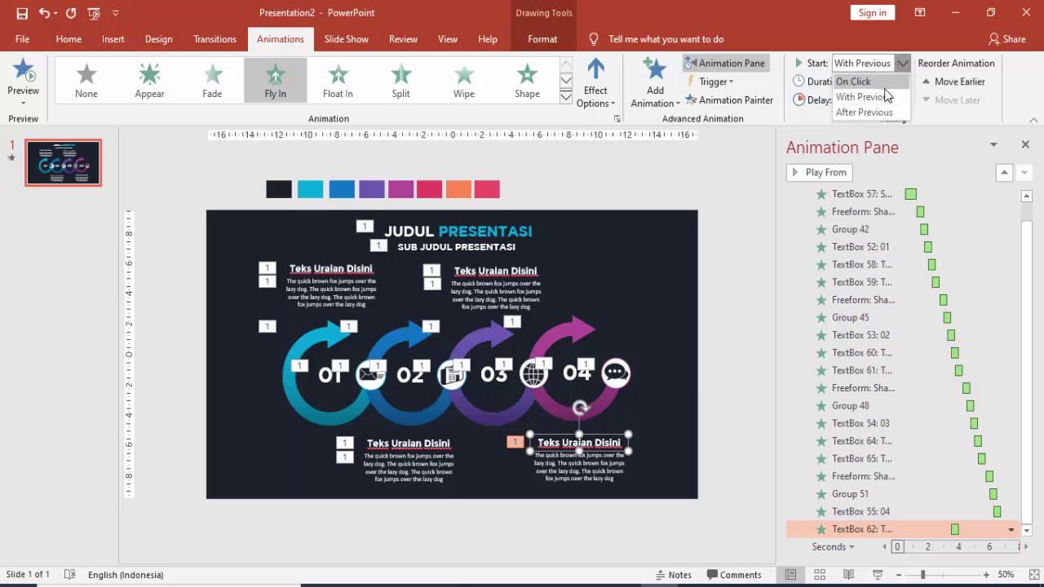
{"action": "left_click", "coordinate": [864, 96]}
{"action": "left_click", "coordinate": [893, 95]}
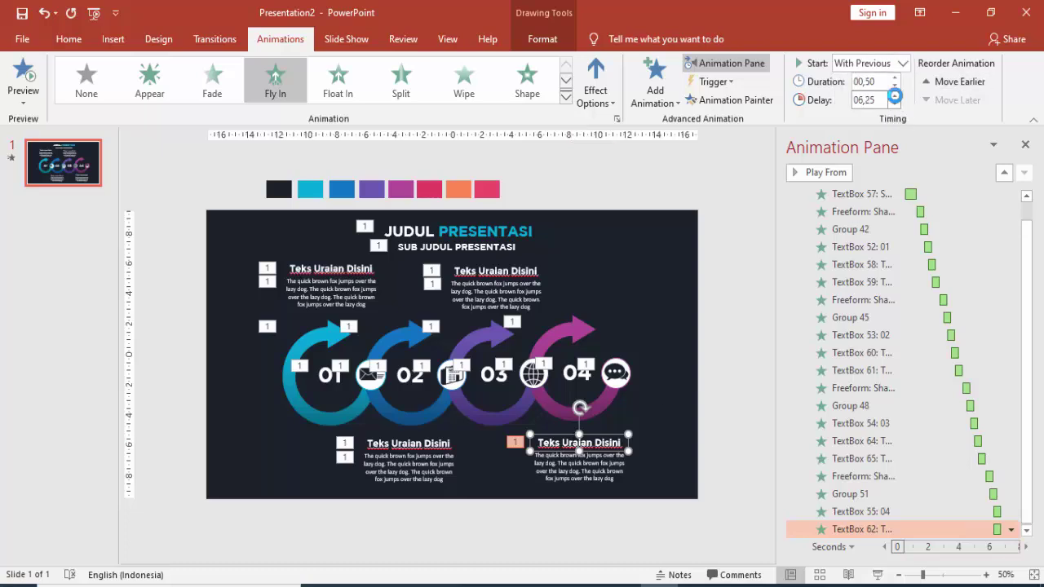
Apply the same Fly In to the bottom-right body text with a 06,75 delay.
{"action": "left_click", "coordinate": [722, 99]}
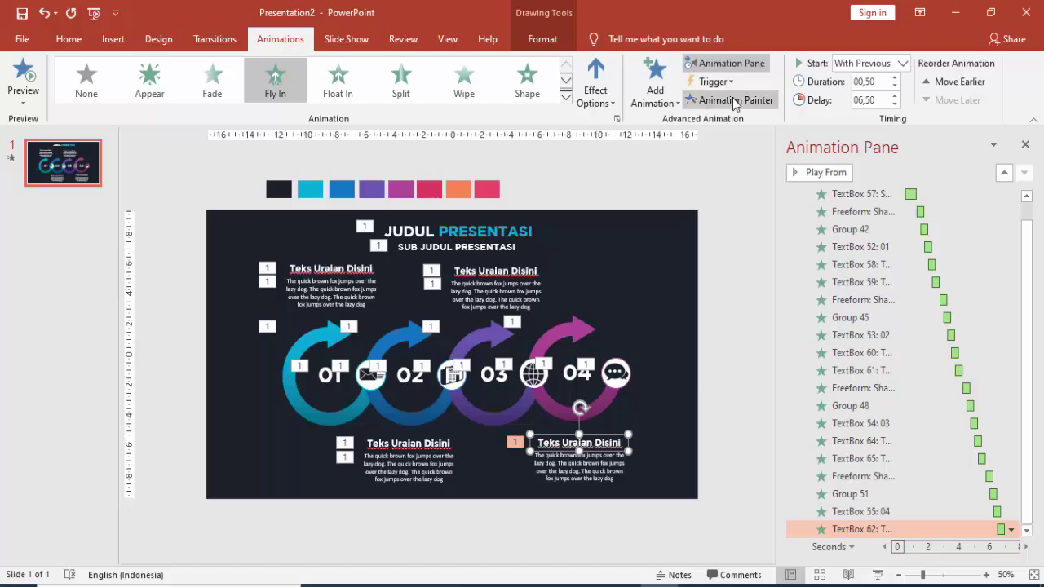
{"action": "left_click", "coordinate": [601, 471]}
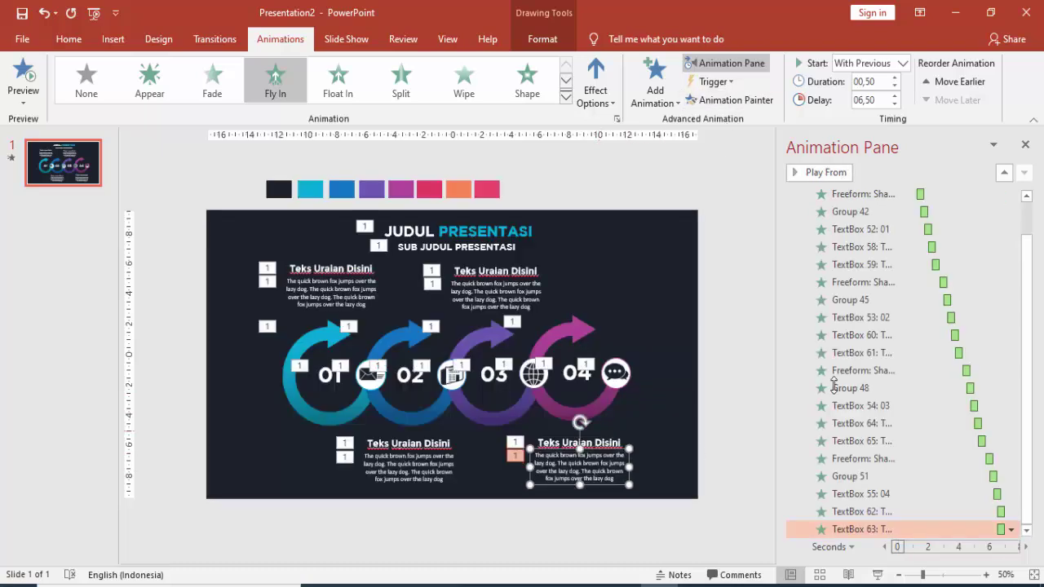
{"action": "left_click", "coordinate": [893, 95]}
{"action": "left_click", "coordinate": [743, 196]}
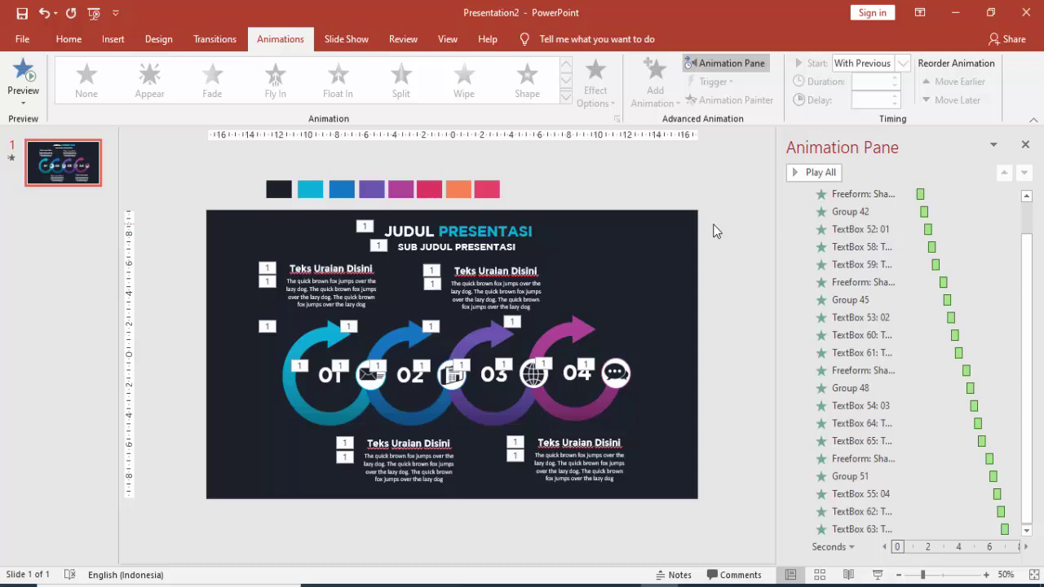
Close the Animation Pane and return to the Home tab.
{"action": "left_click", "coordinate": [1025, 145]}
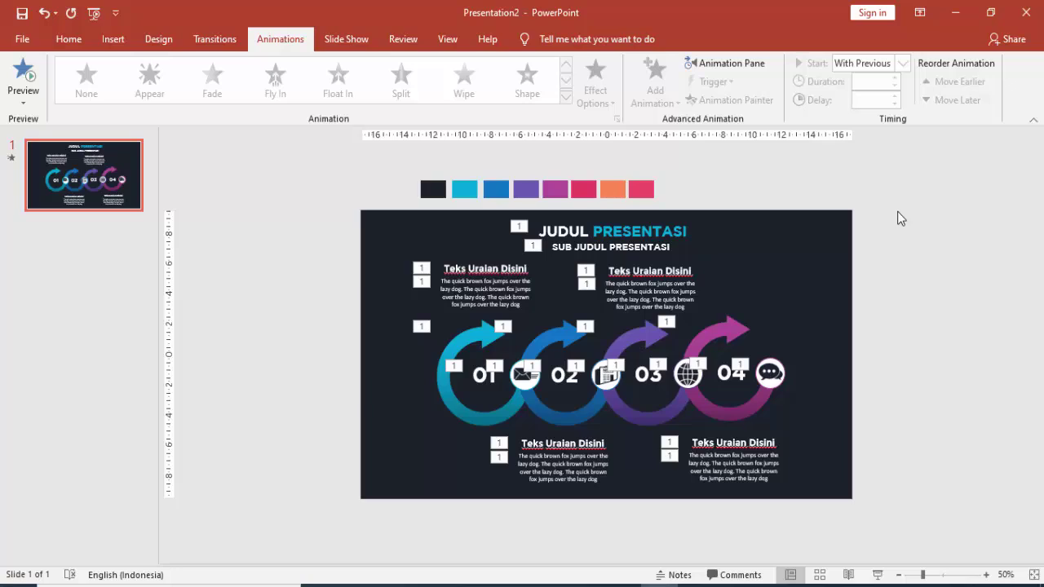
{"action": "left_click", "coordinate": [69, 39]}
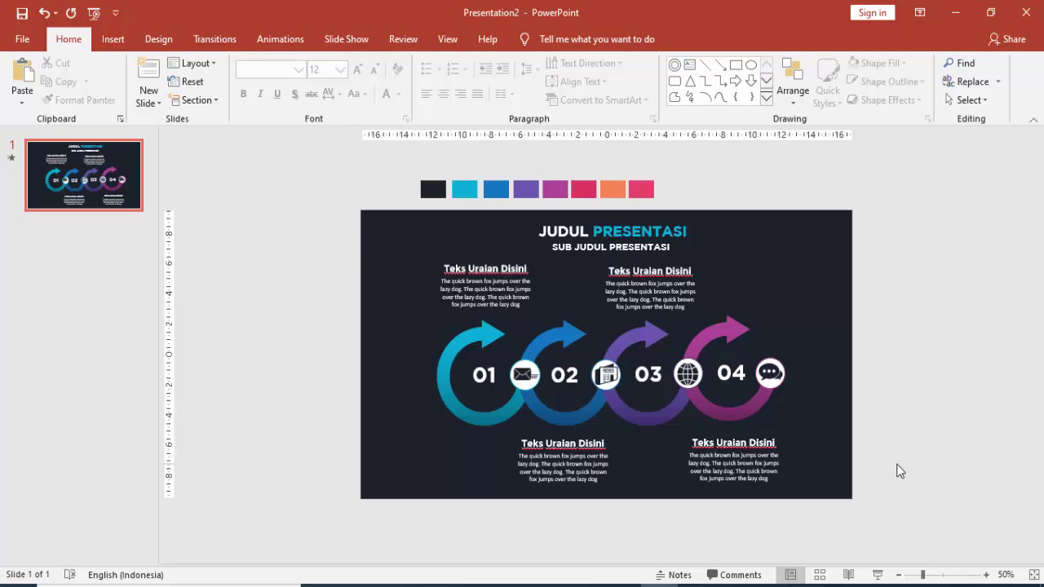
{"action": "left_click", "coordinate": [877, 575]}
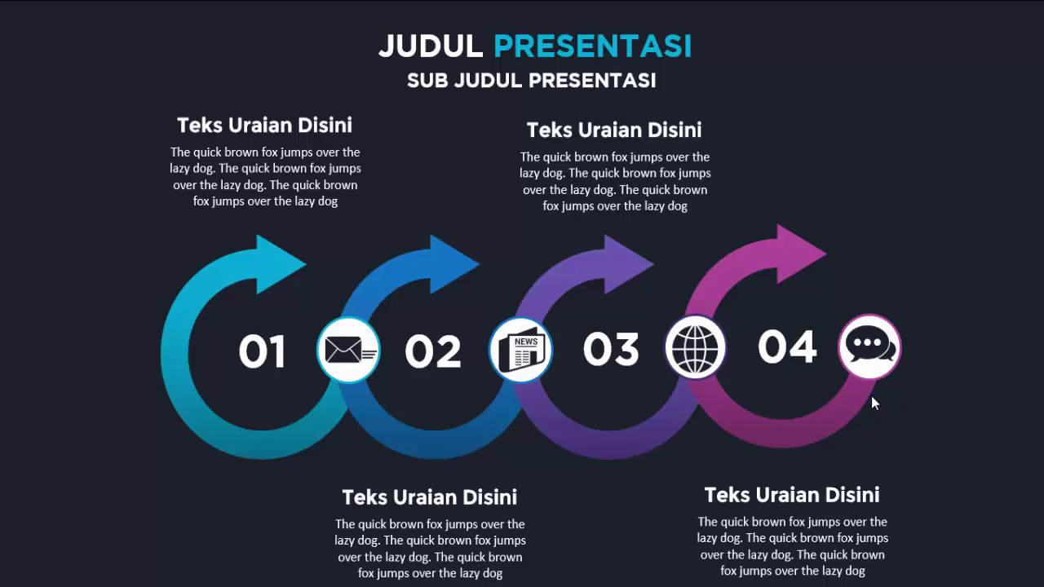
{"action": "key", "text": "Escape"}
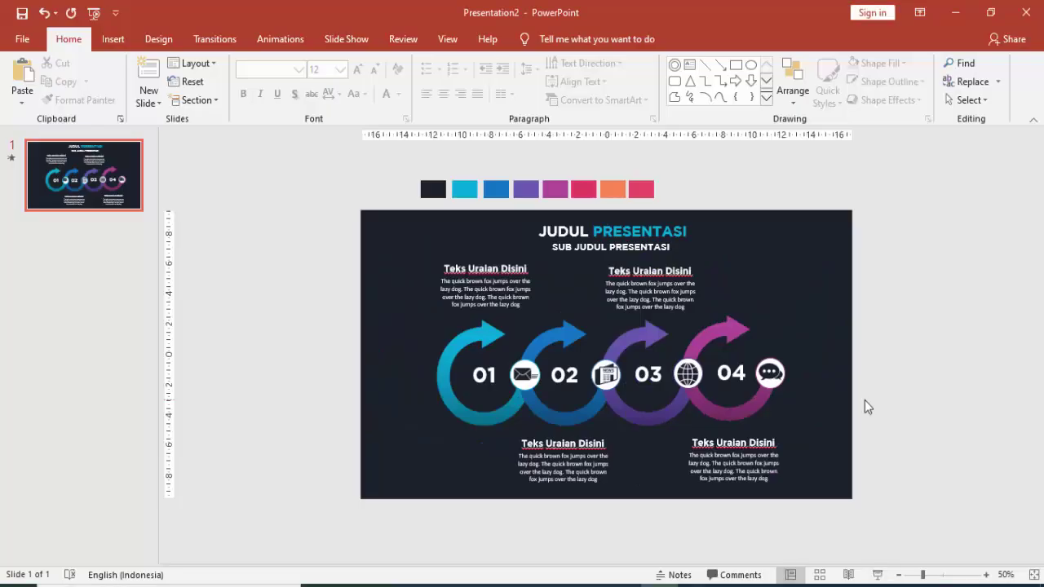